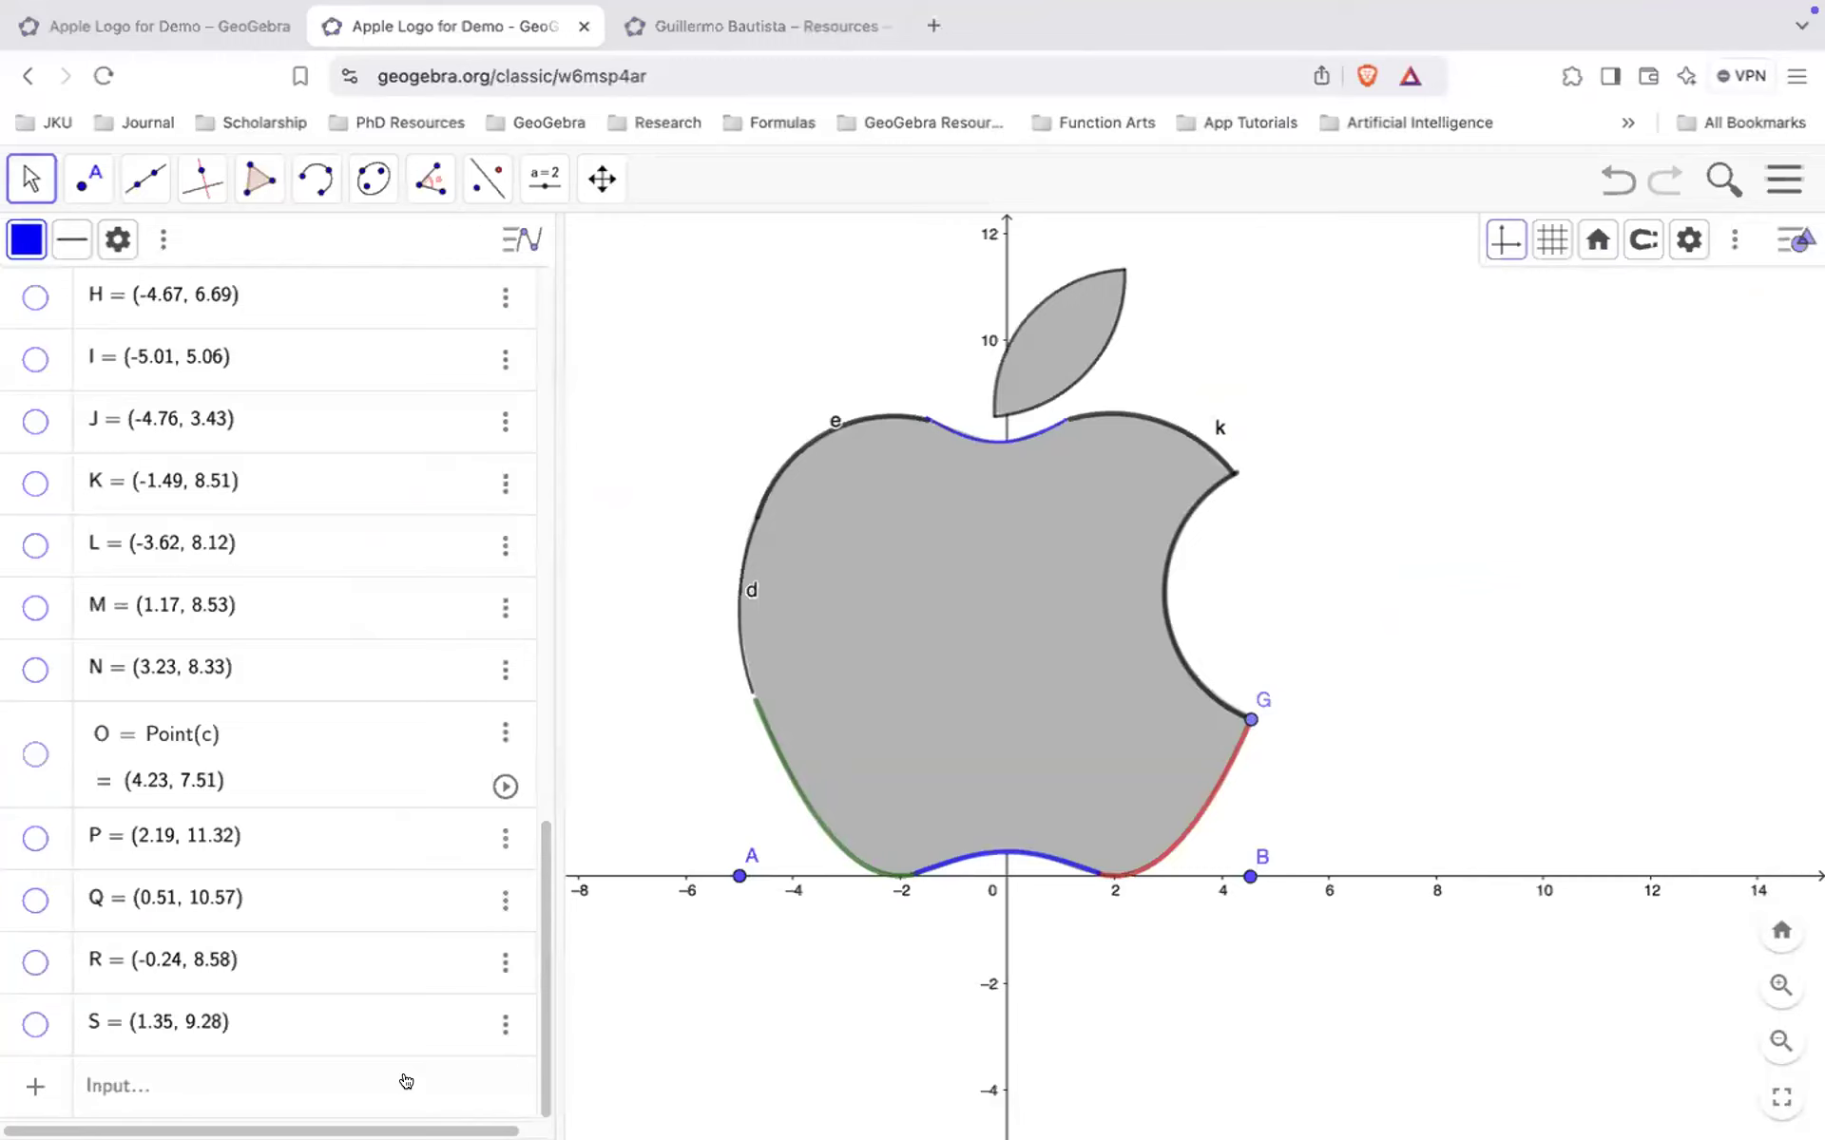
- Turn off the Algebra view from the main menu's View options so only the apple Graphics view shows
{"action": "left_click", "coordinate": [1766, 183]}
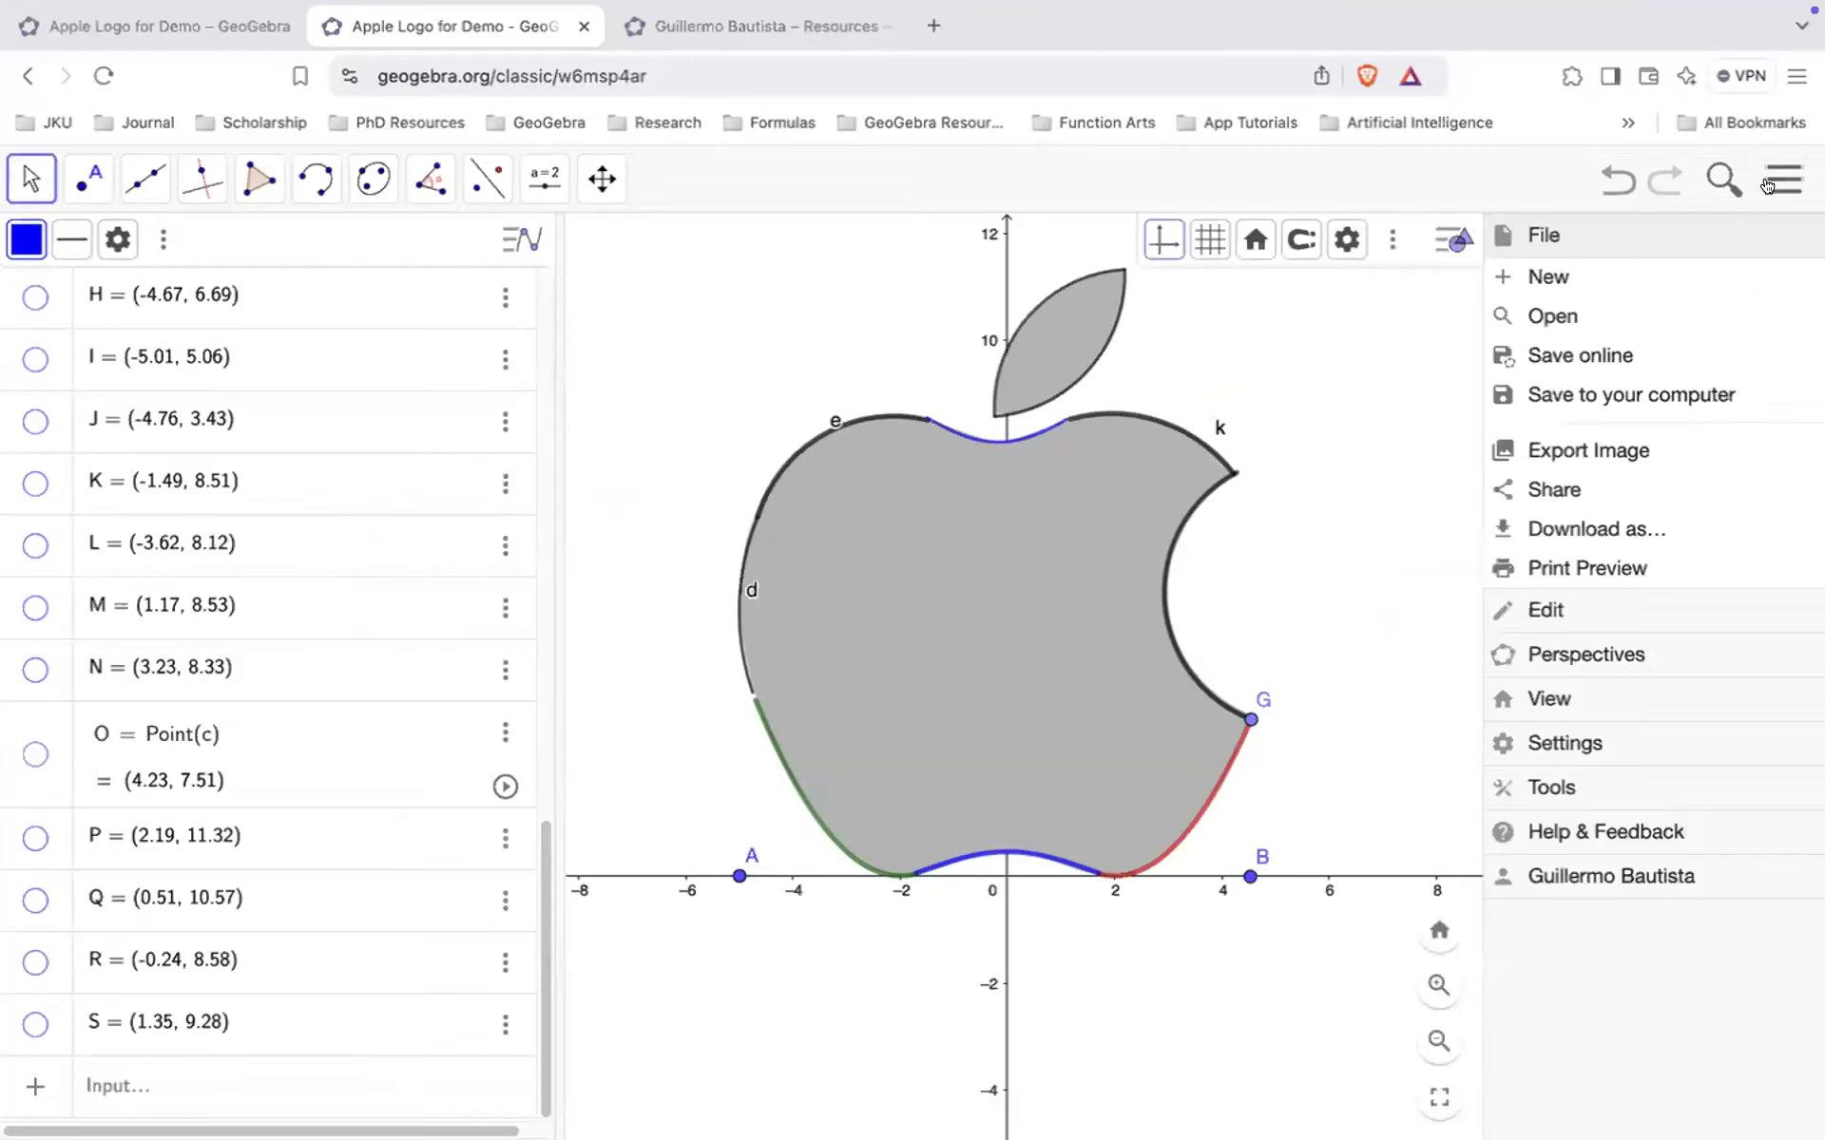
{"action": "left_click", "coordinate": [1628, 696]}
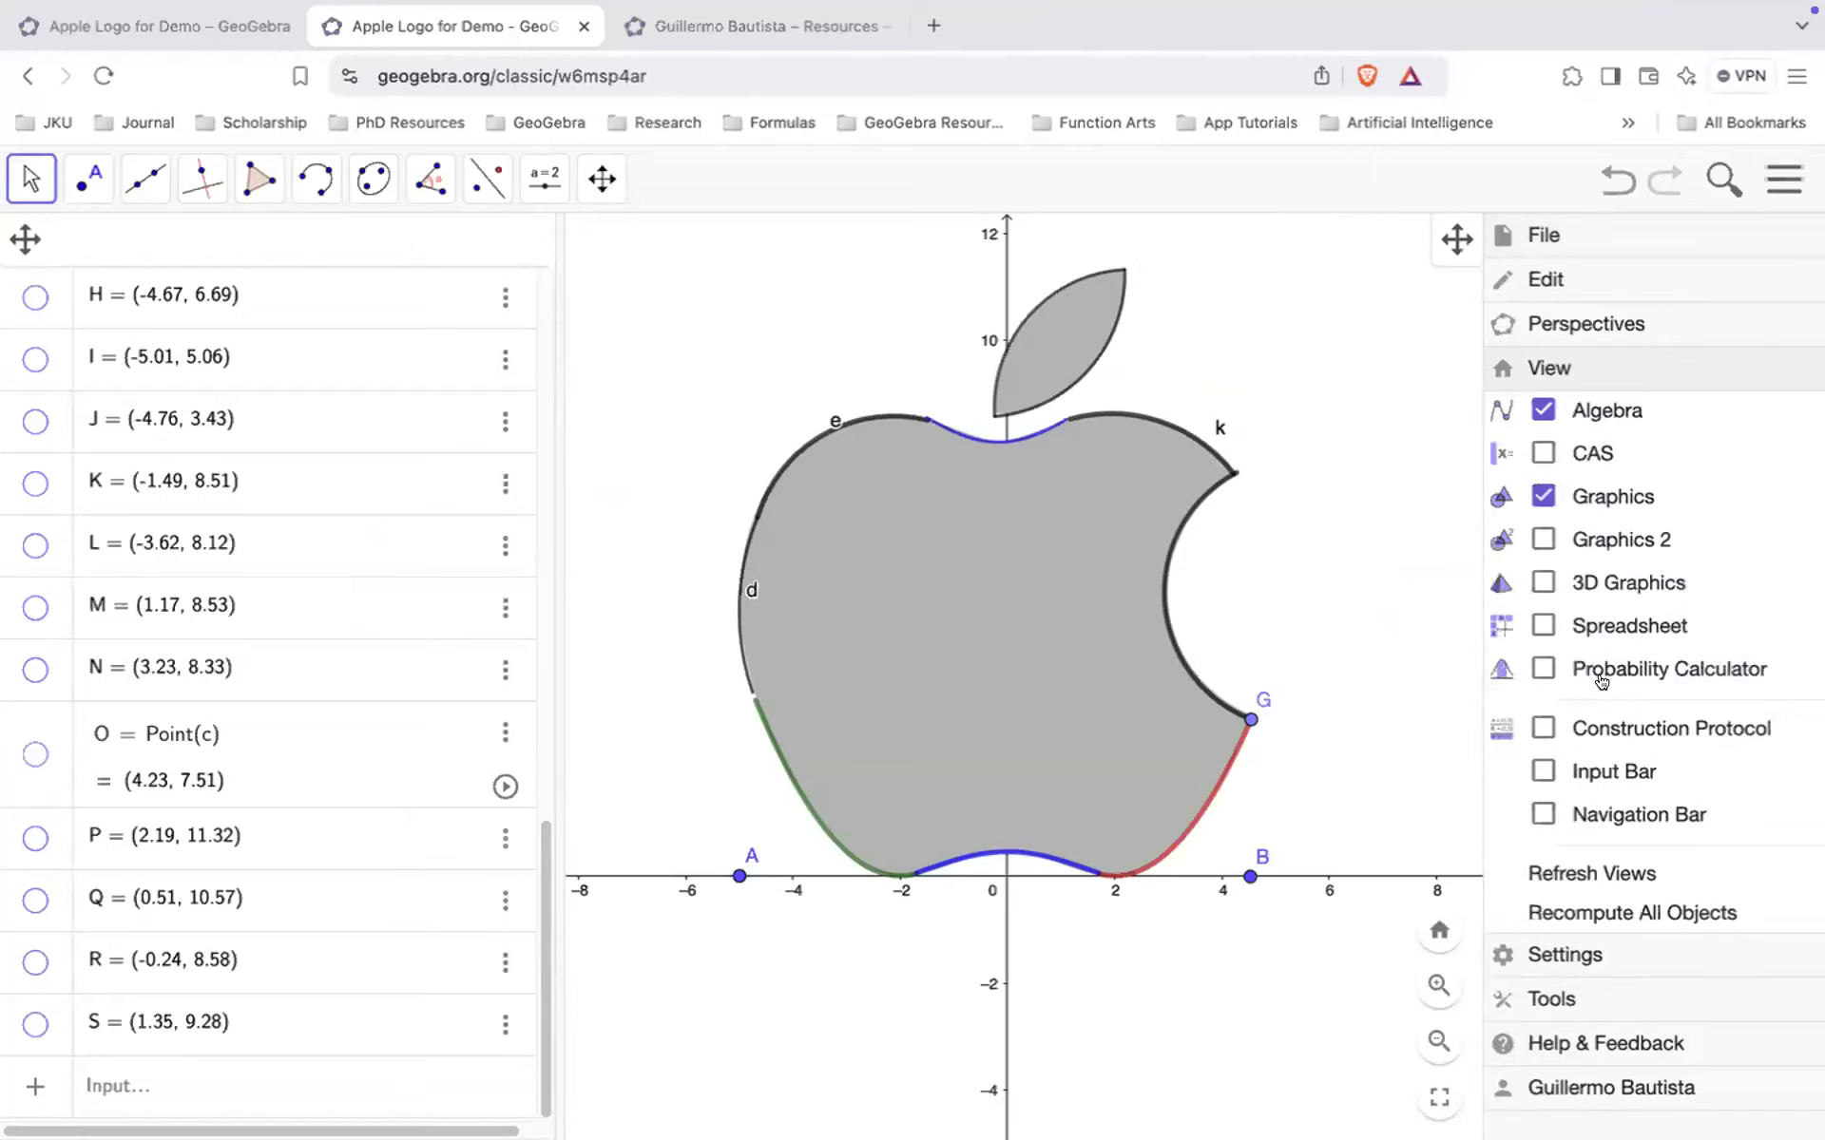
{"action": "left_click", "coordinate": [1564, 420]}
{"action": "left_click", "coordinate": [1563, 419]}
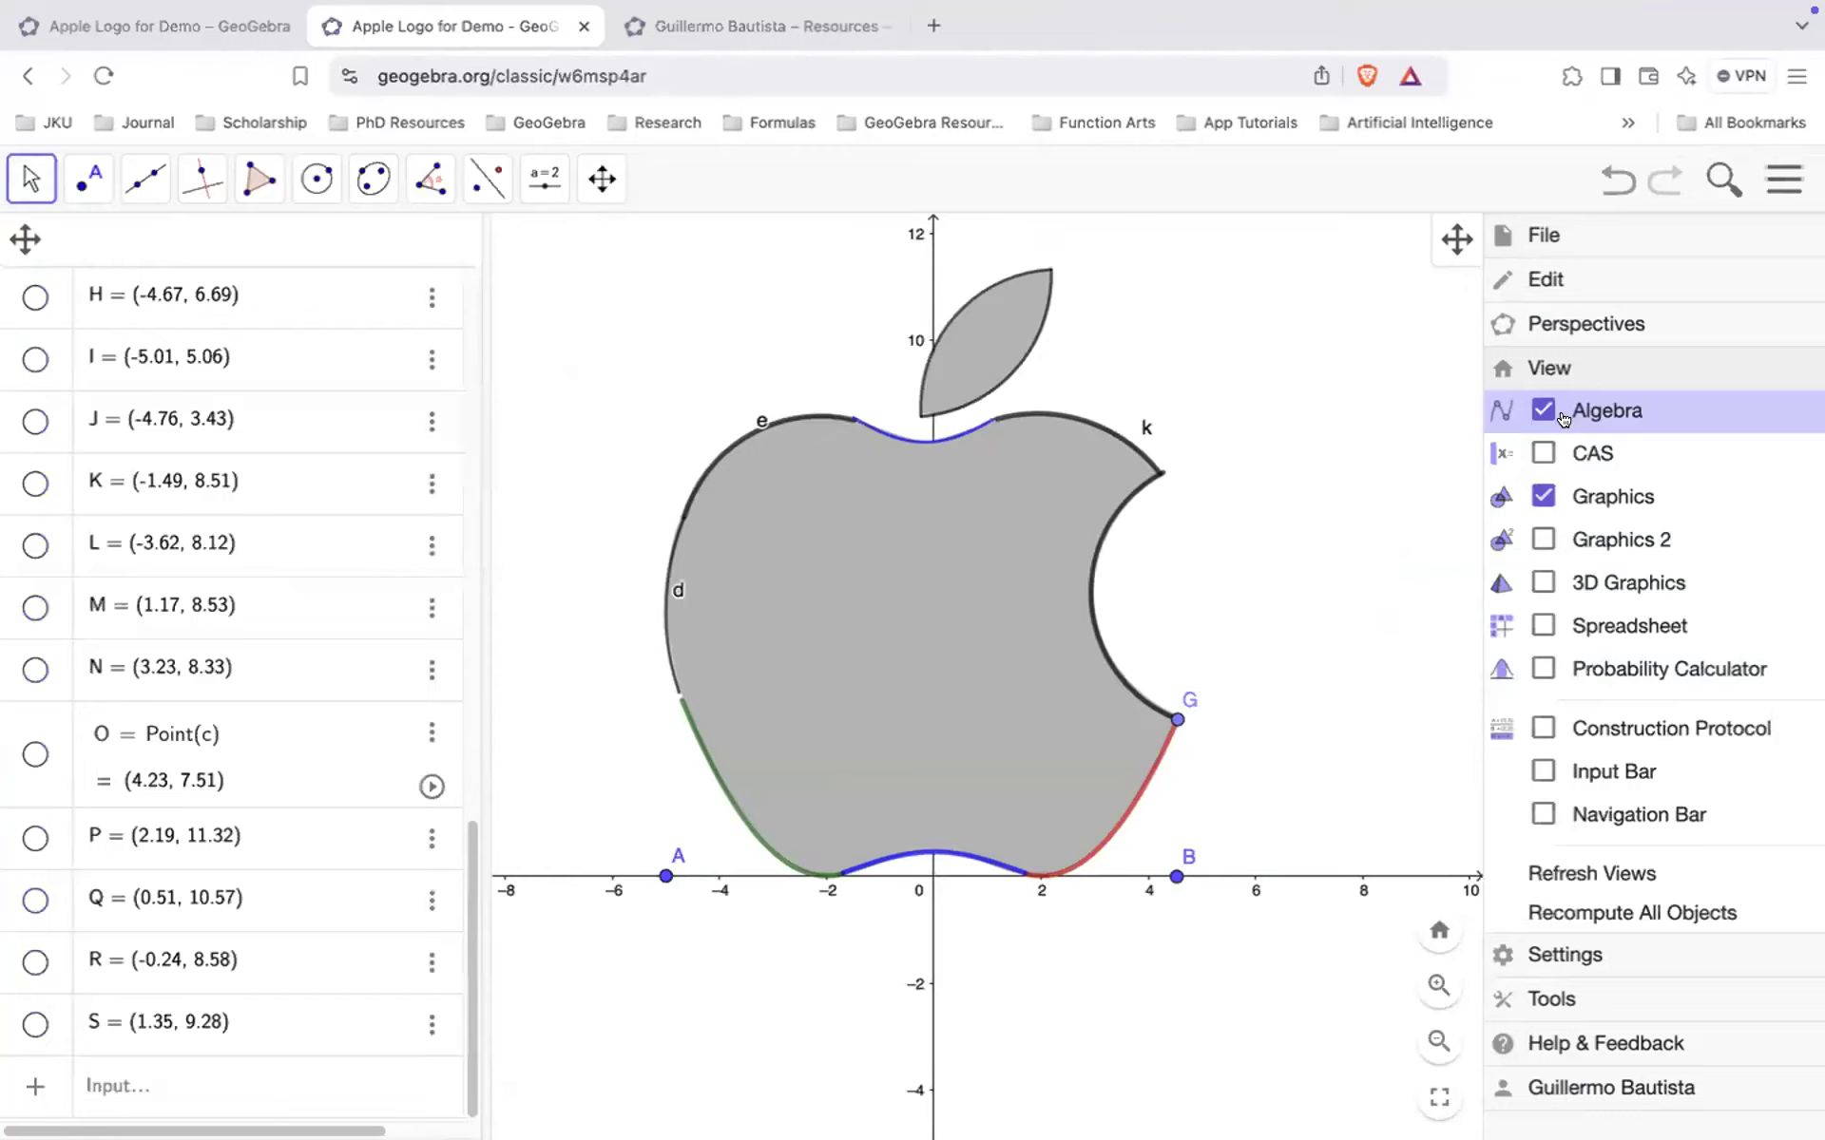
{"action": "left_click", "coordinate": [1563, 415]}
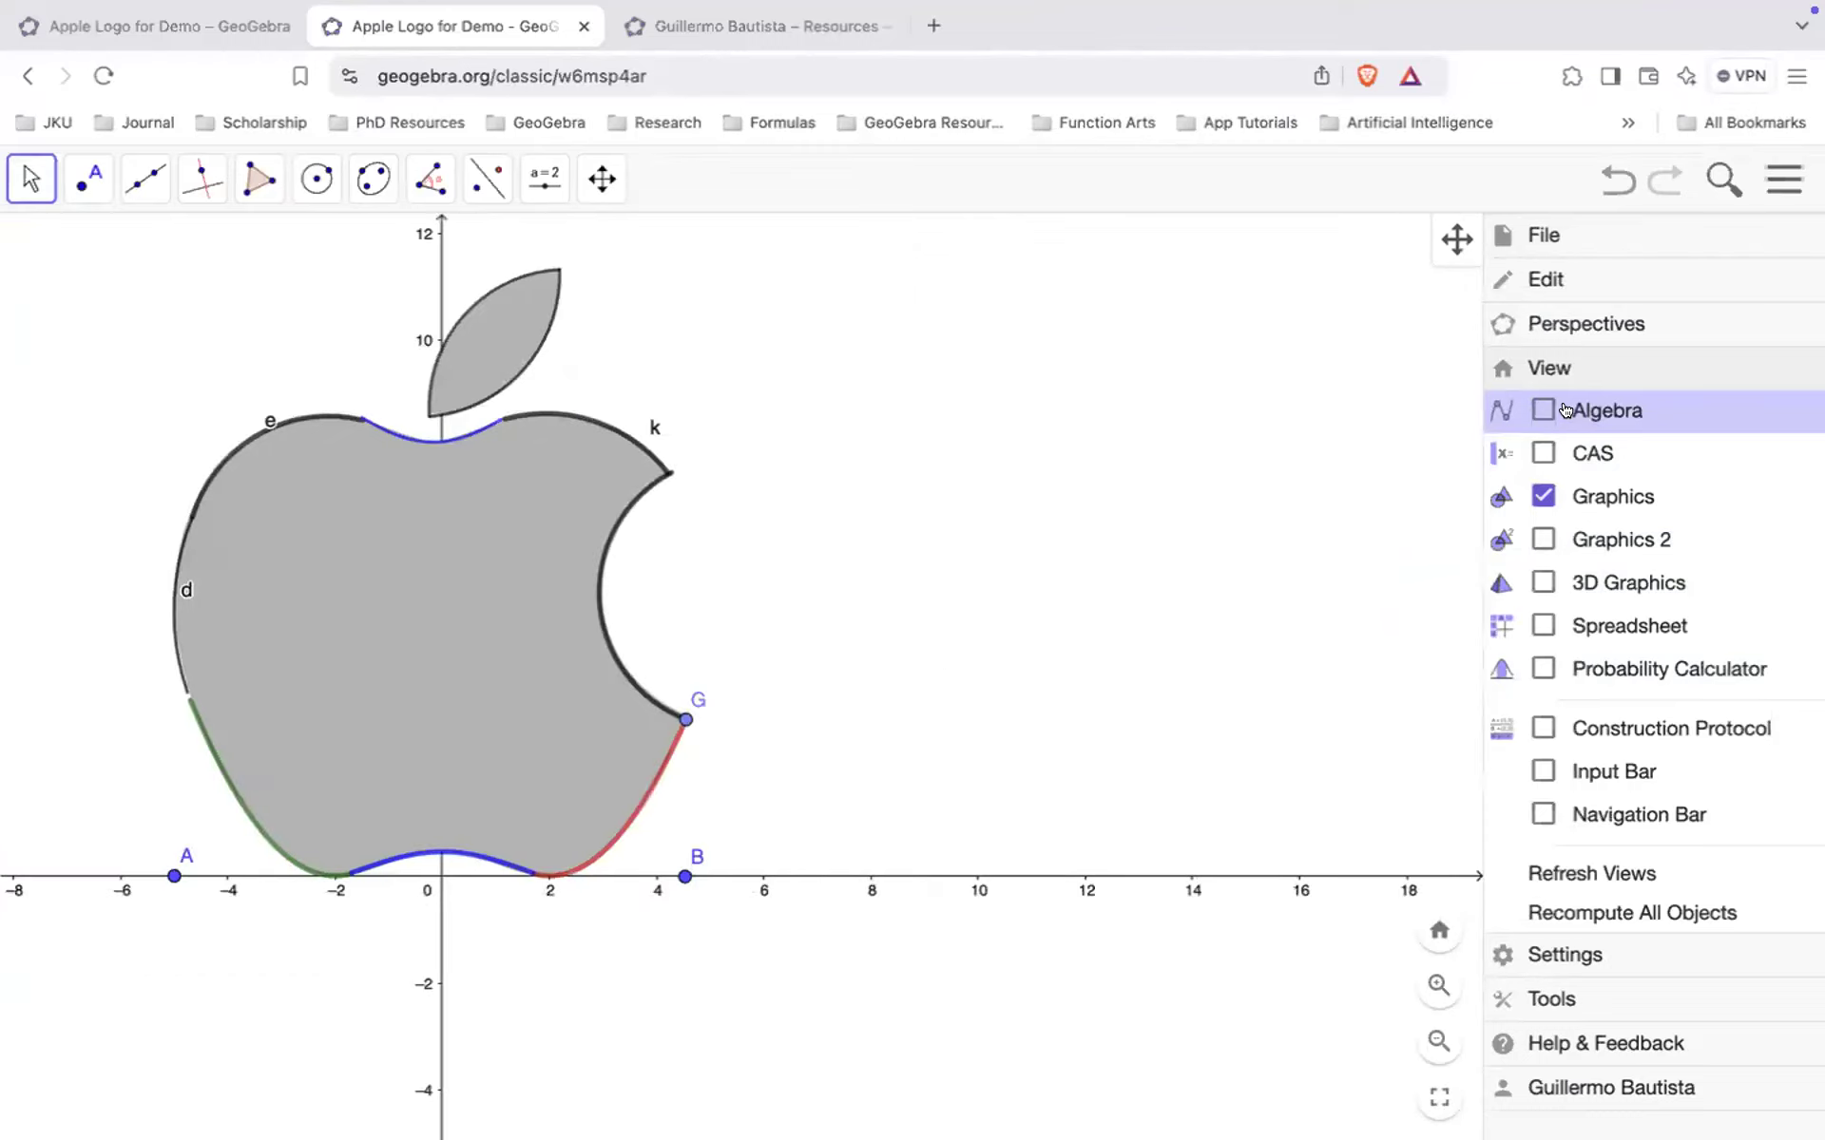
{"action": "left_click", "coordinate": [1242, 390]}
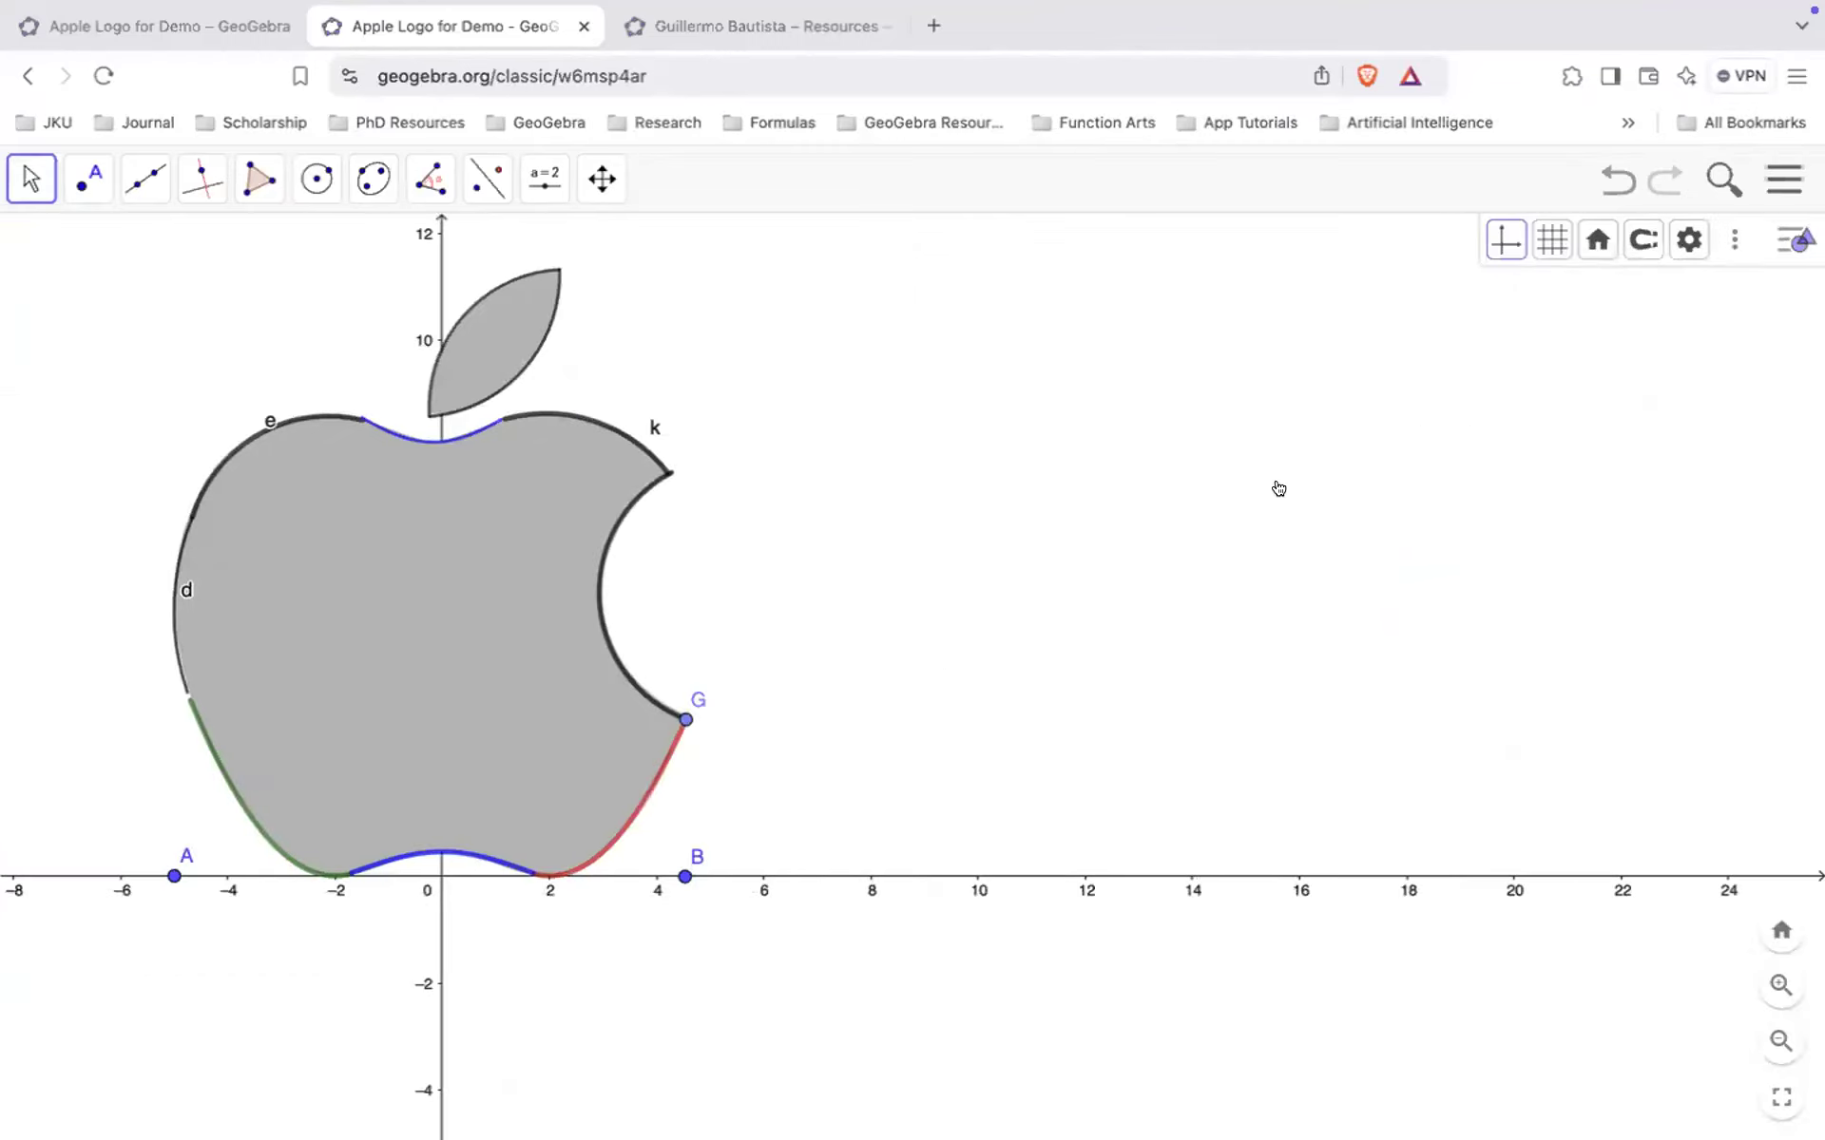
- Centre the apple logo in the graphics view and detach the applet tab into its own window
{"action": "left_click_drag", "start_coordinate": [1278, 489], "coordinate": [1633, 543]}
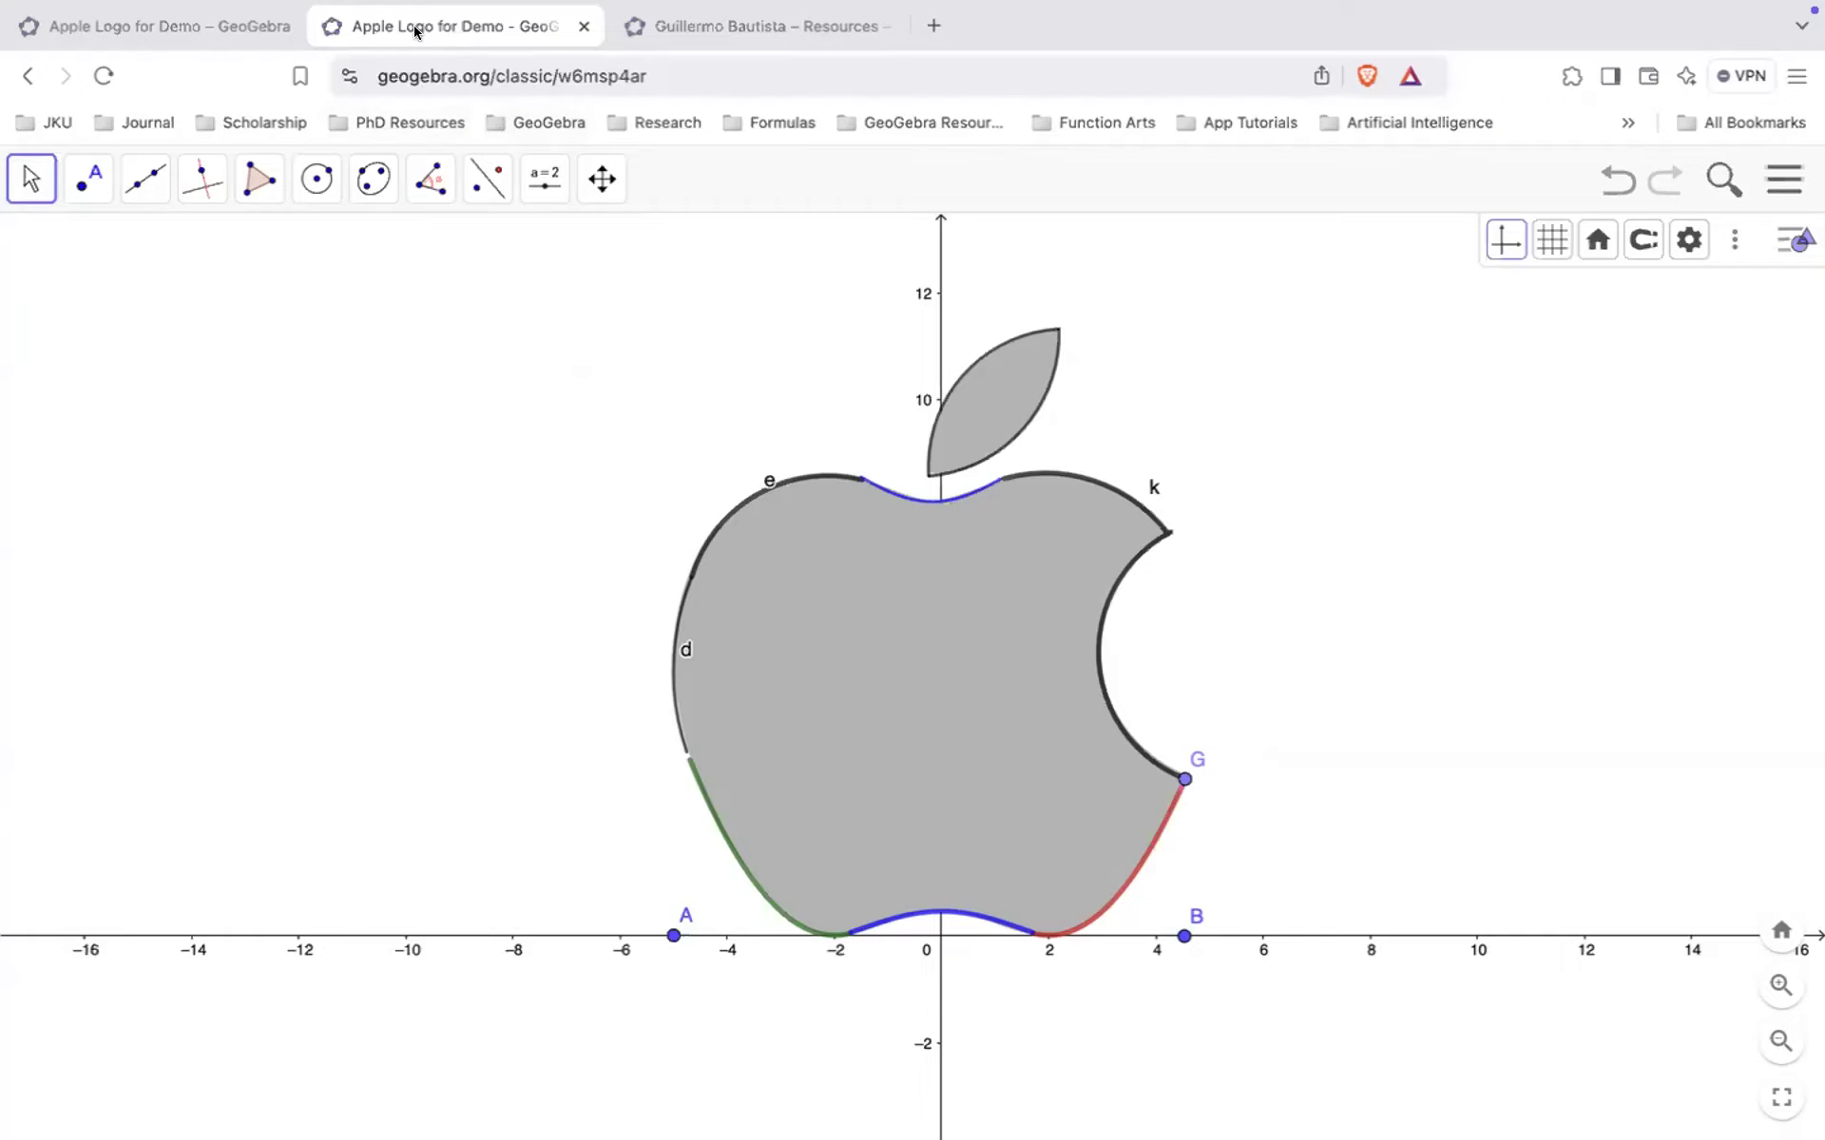
{"action": "left_click_drag", "start_coordinate": [423, 19], "coordinate": [545, 141]}
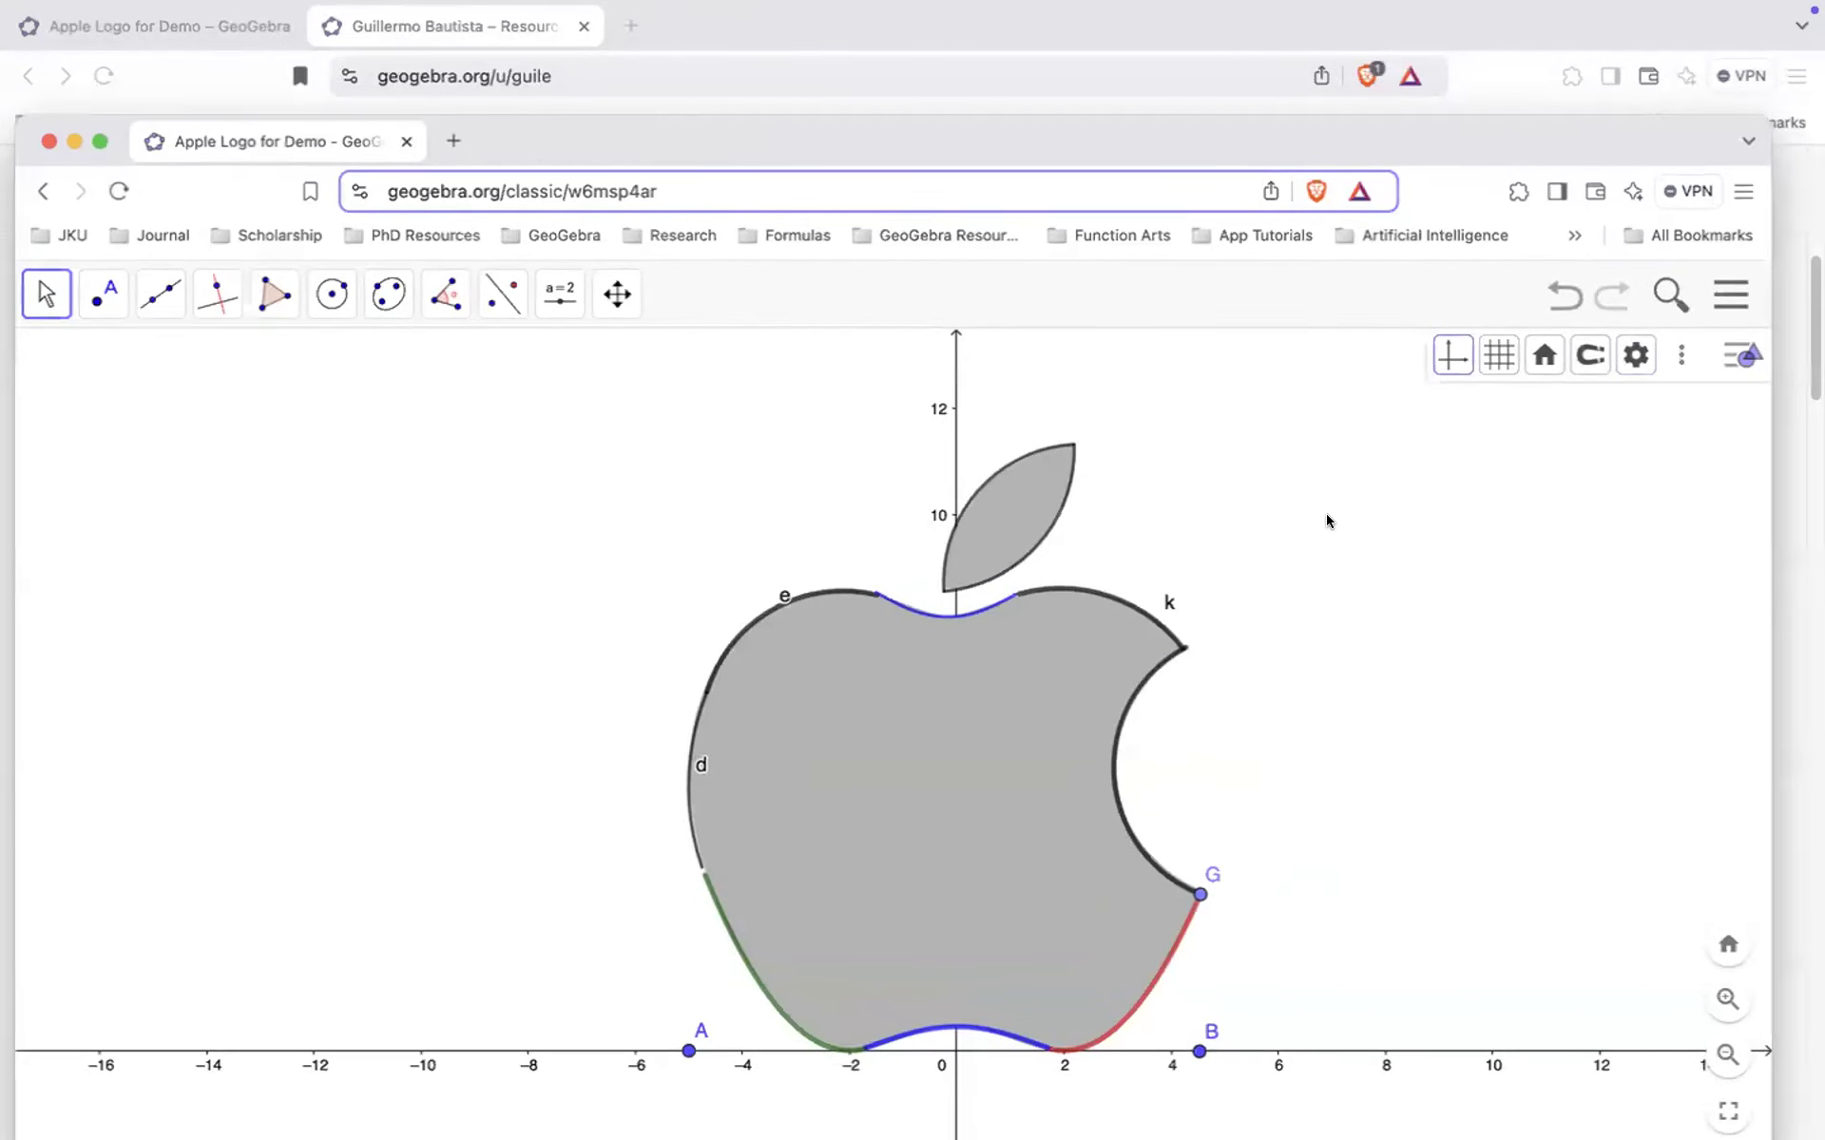
{"action": "scroll", "coordinate": [1325, 513], "scroll_direction": "down", "scroll_amount": 1}
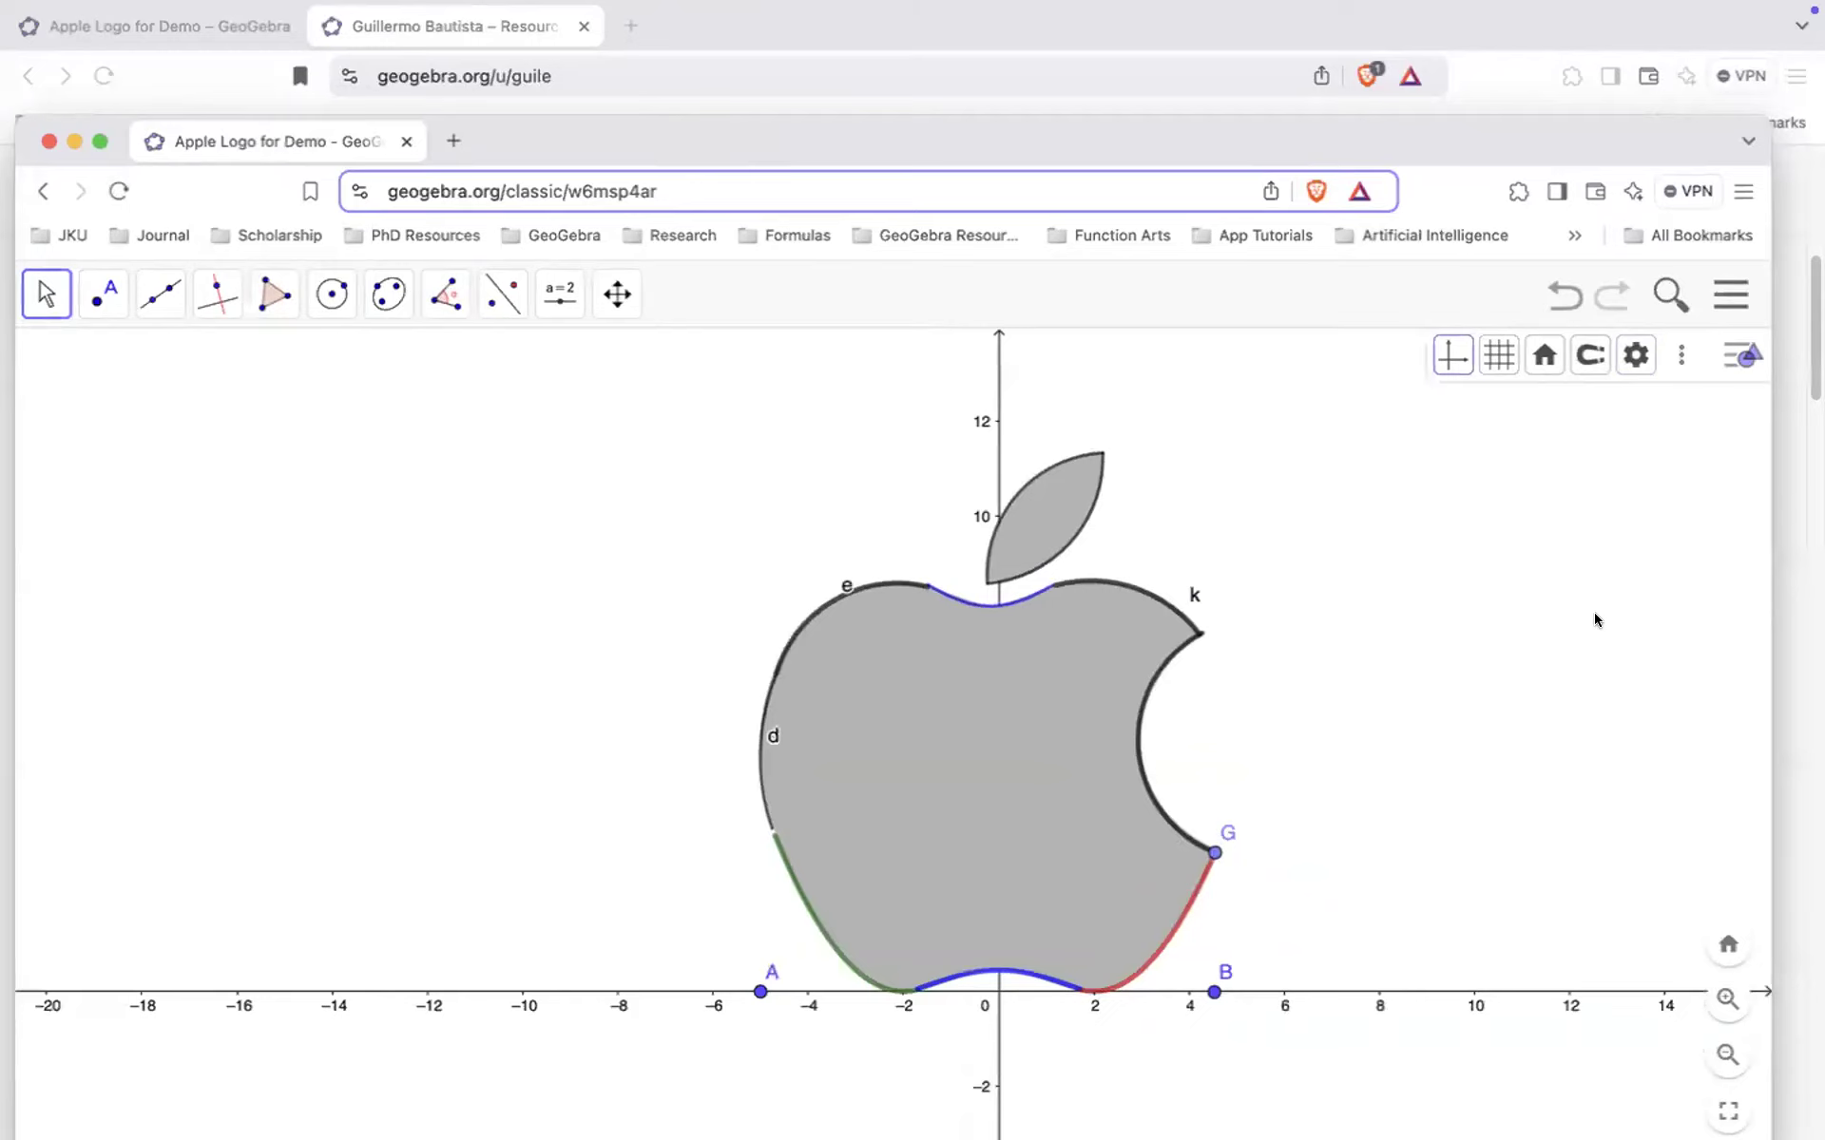
- Narrow, reposition and shrink the applet window over the profile page
{"action": "left_click_drag", "start_coordinate": [1761, 608], "coordinate": [1380, 608]}
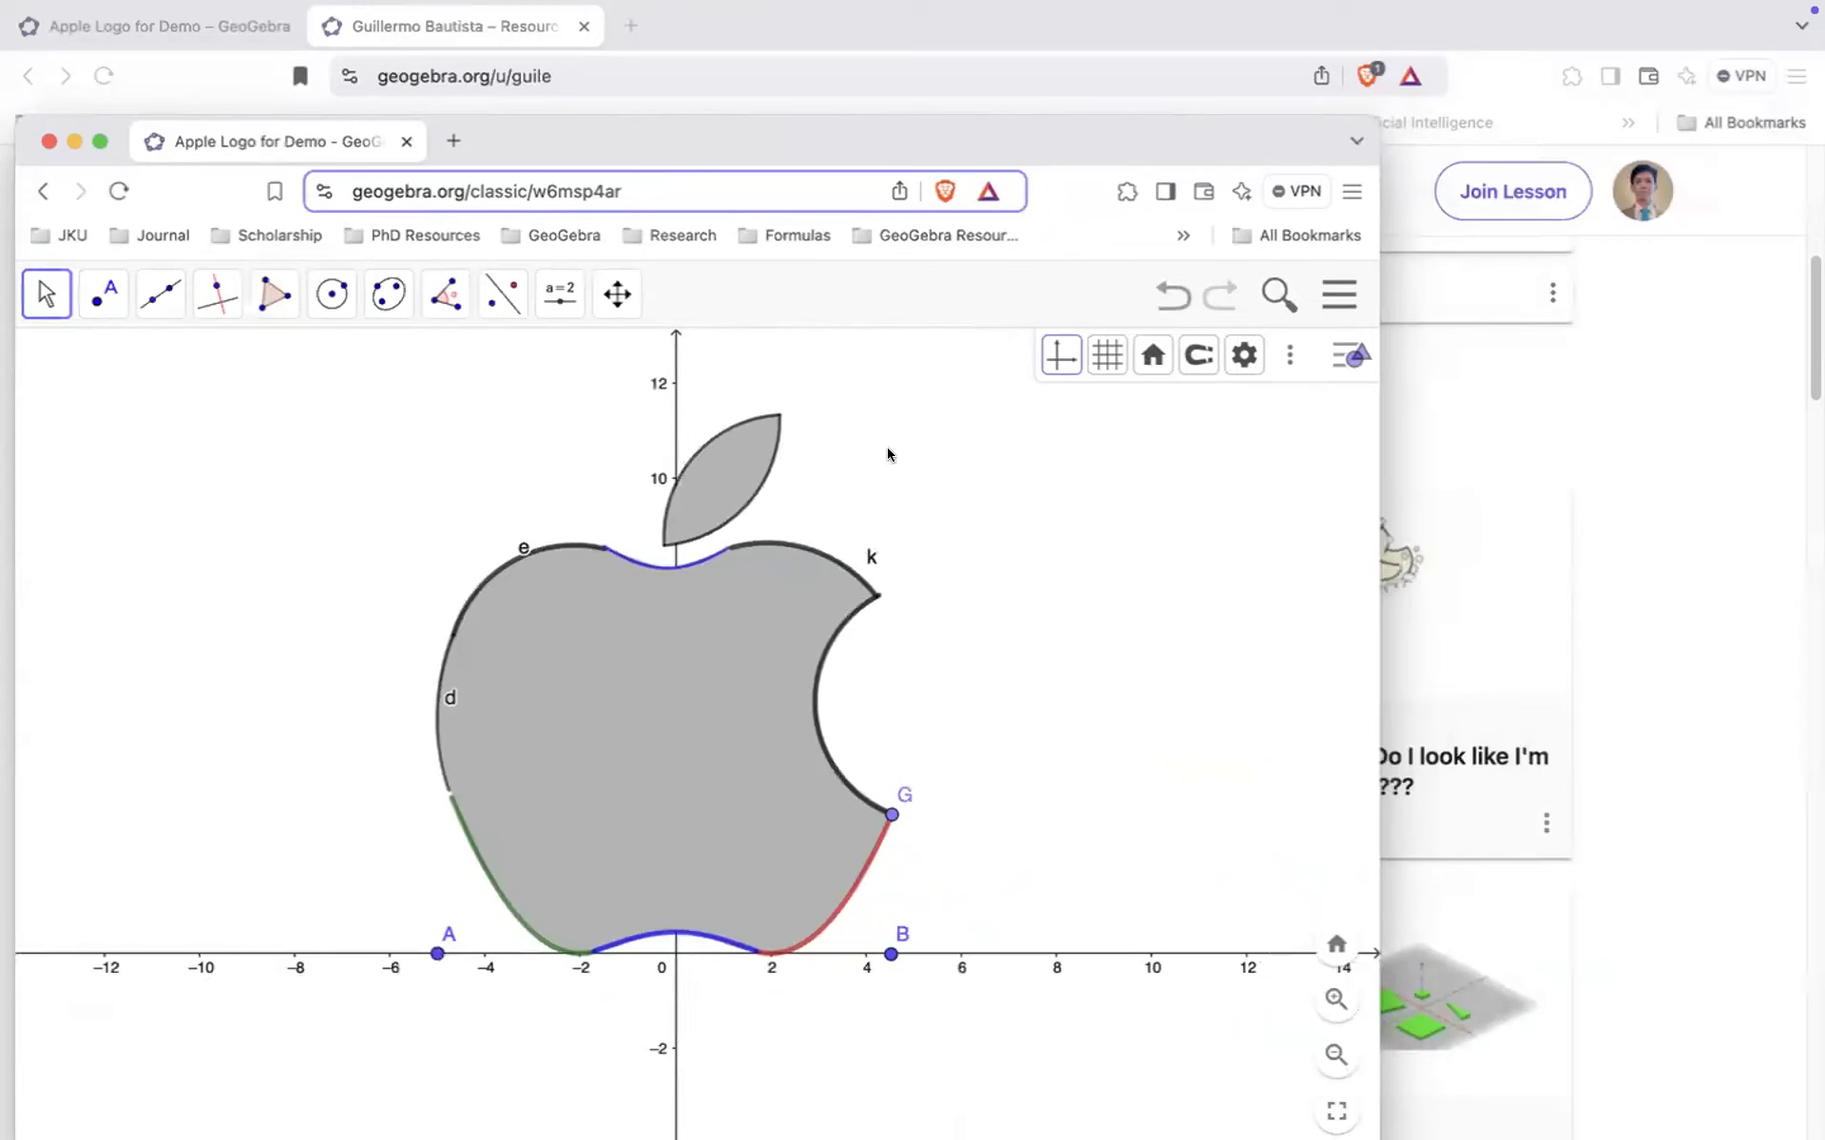
{"action": "left_click_drag", "start_coordinate": [826, 150], "coordinate": [1121, 94]}
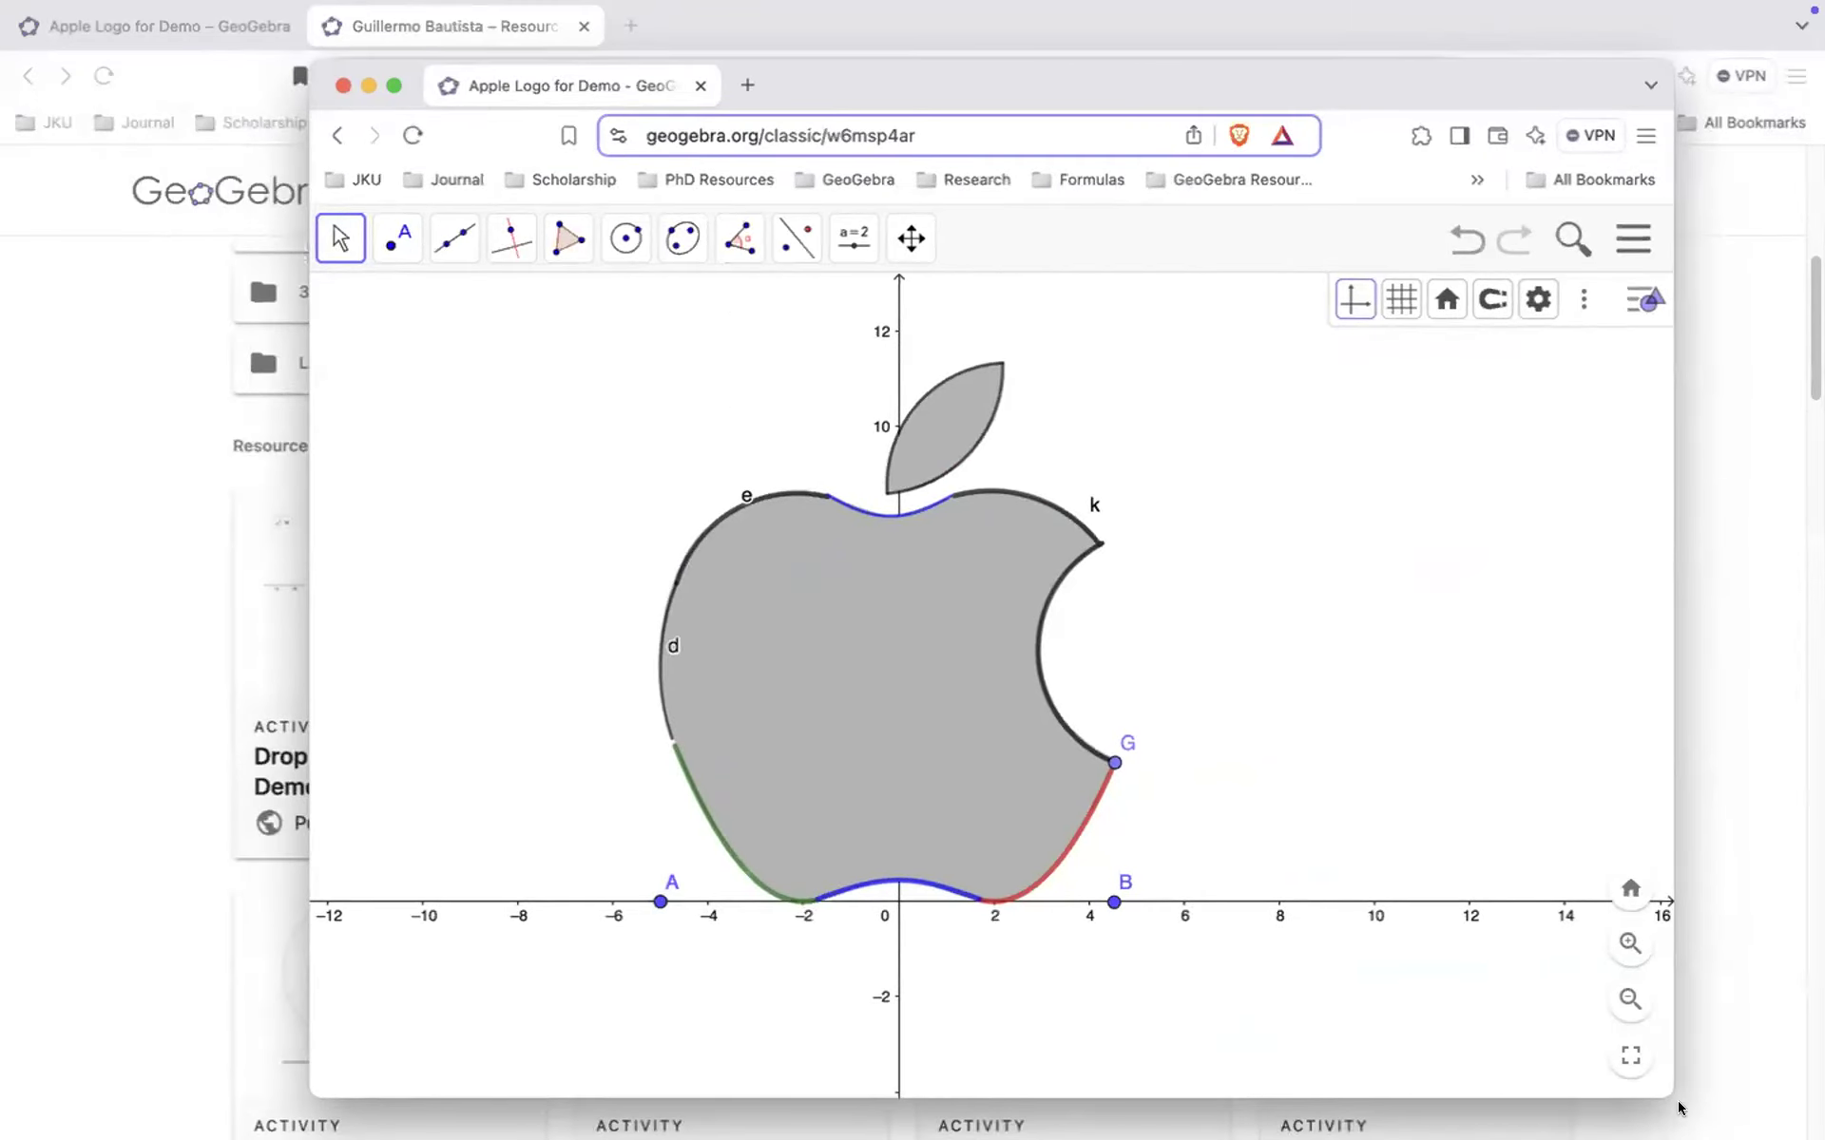
{"action": "left_click_drag", "start_coordinate": [1660, 1088], "coordinate": [1459, 1010]}
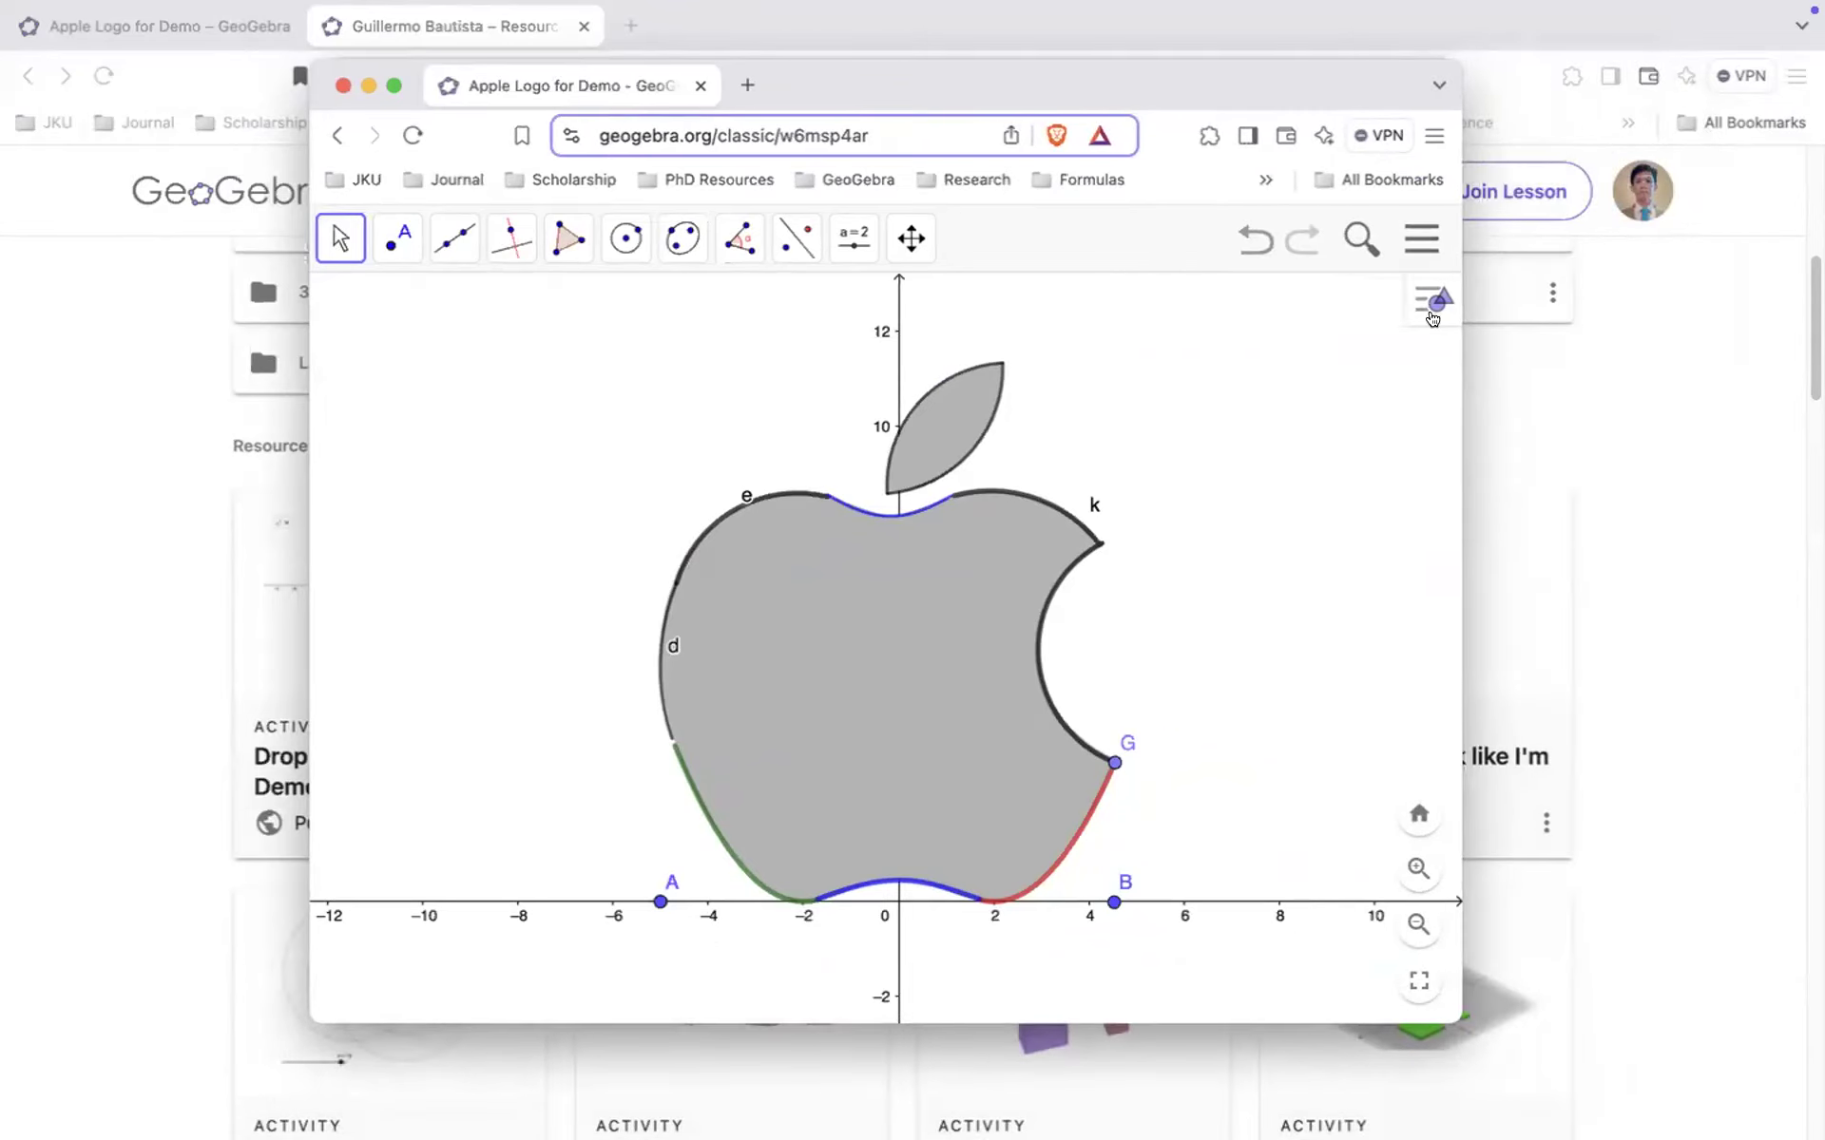
- Hide the labels of arcs k, e and d on the apple logo
{"action": "left_click", "coordinate": [1425, 300]}
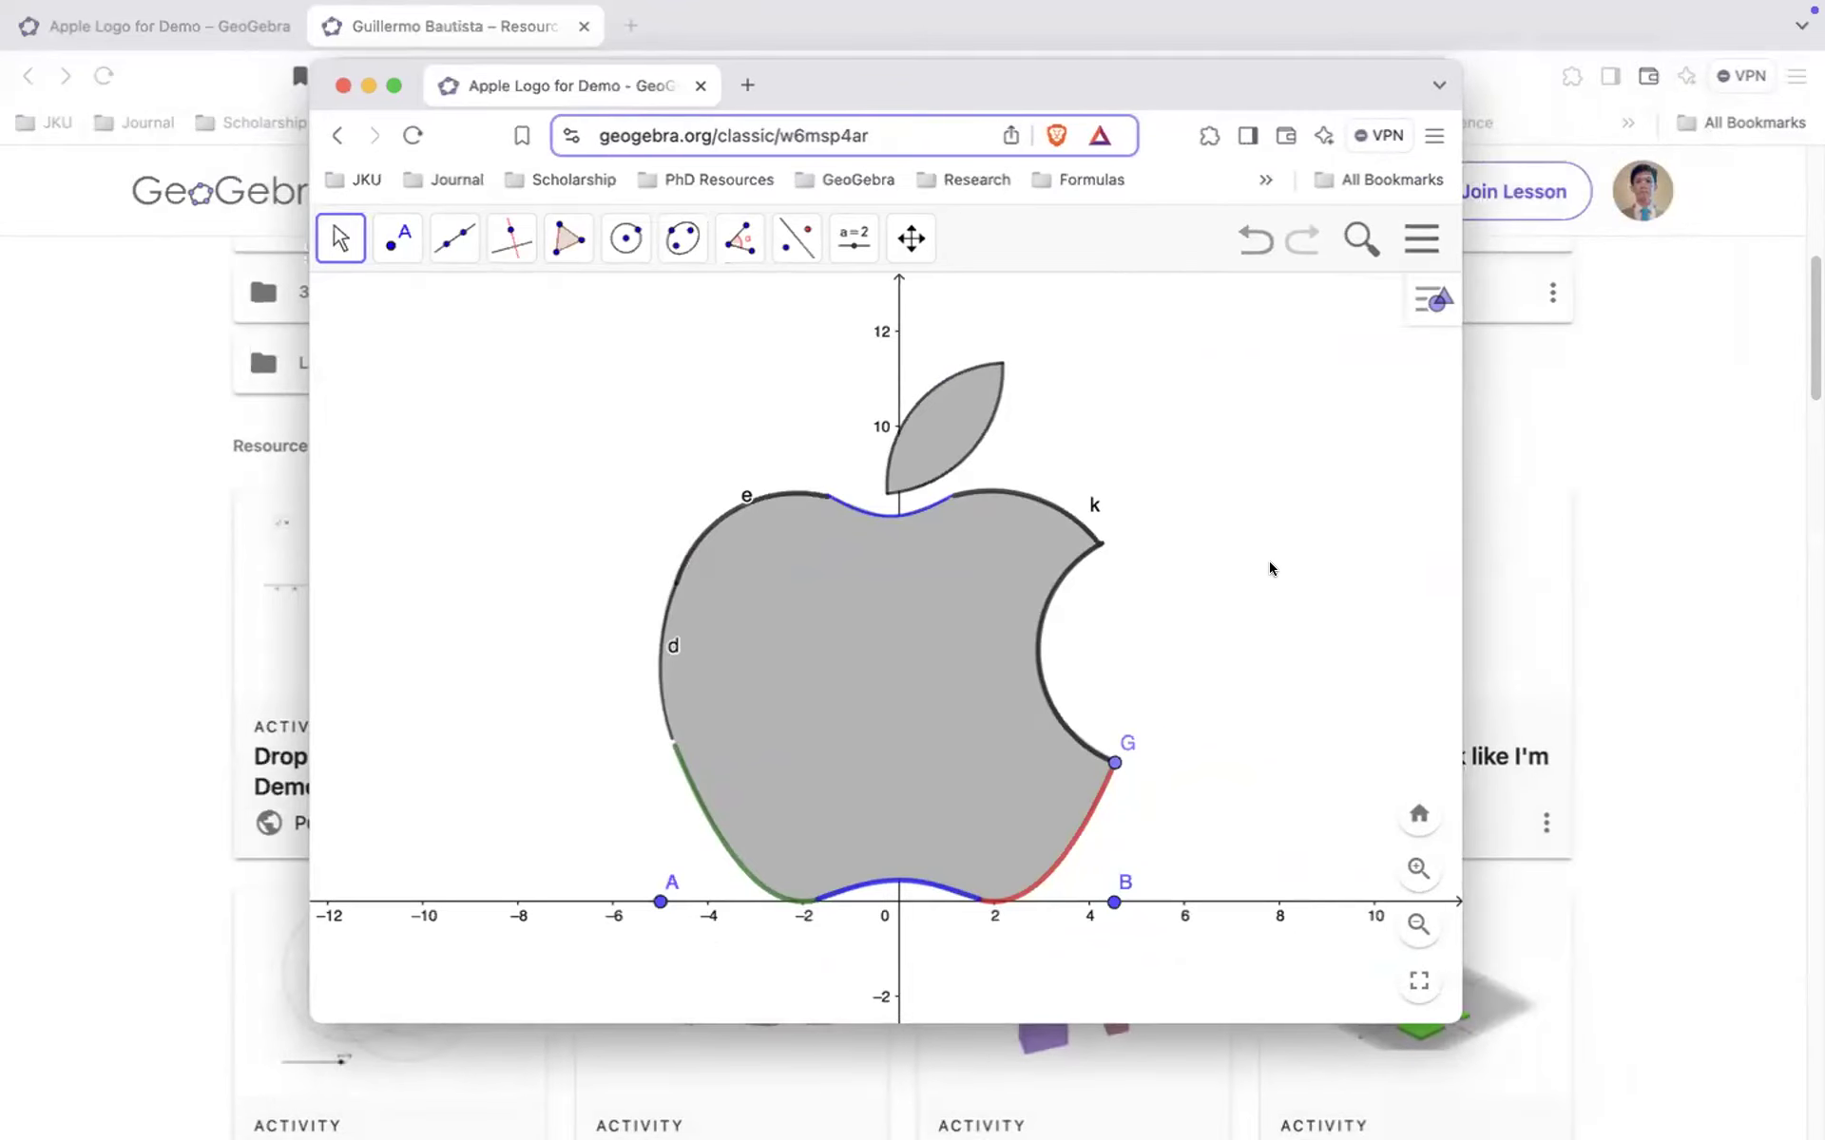
{"action": "right_click", "coordinate": [1093, 509]}
{"action": "left_click", "coordinate": [1230, 680]}
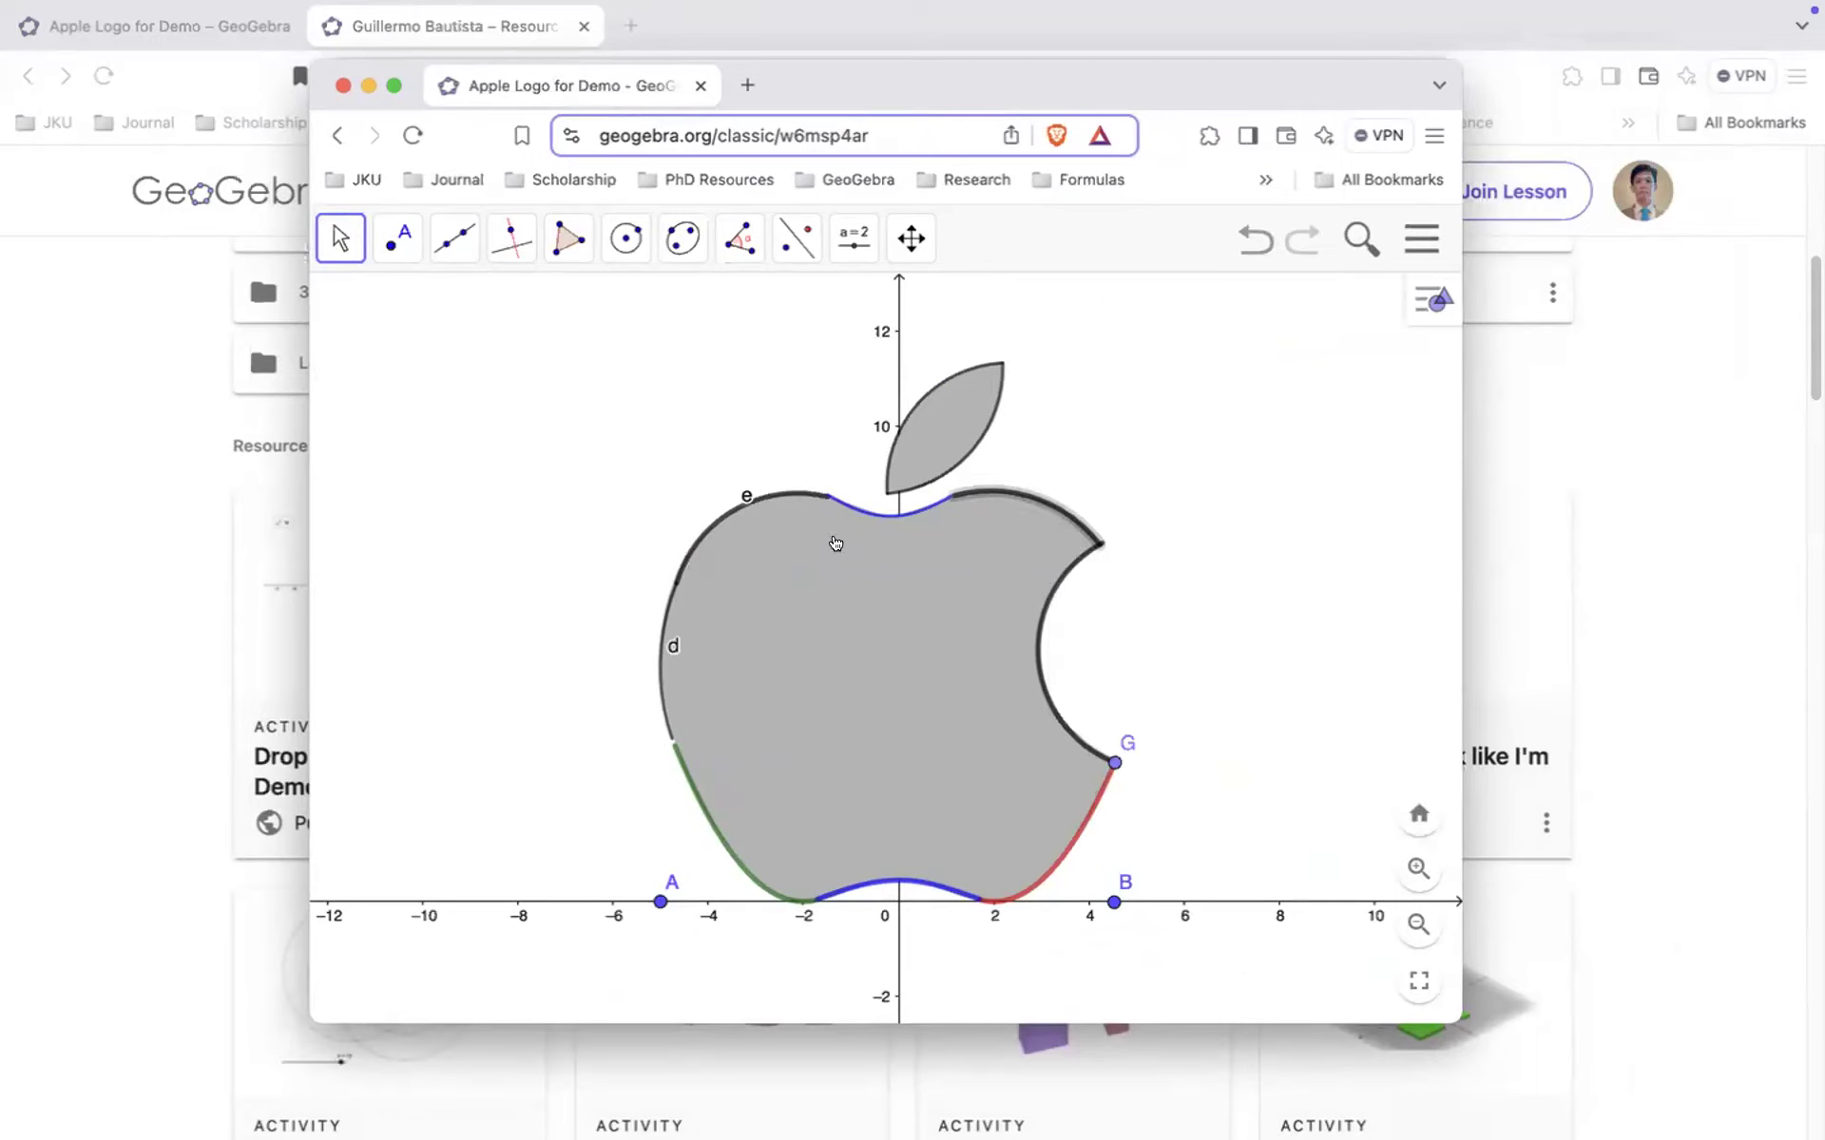
{"action": "right_click", "coordinate": [731, 494]}
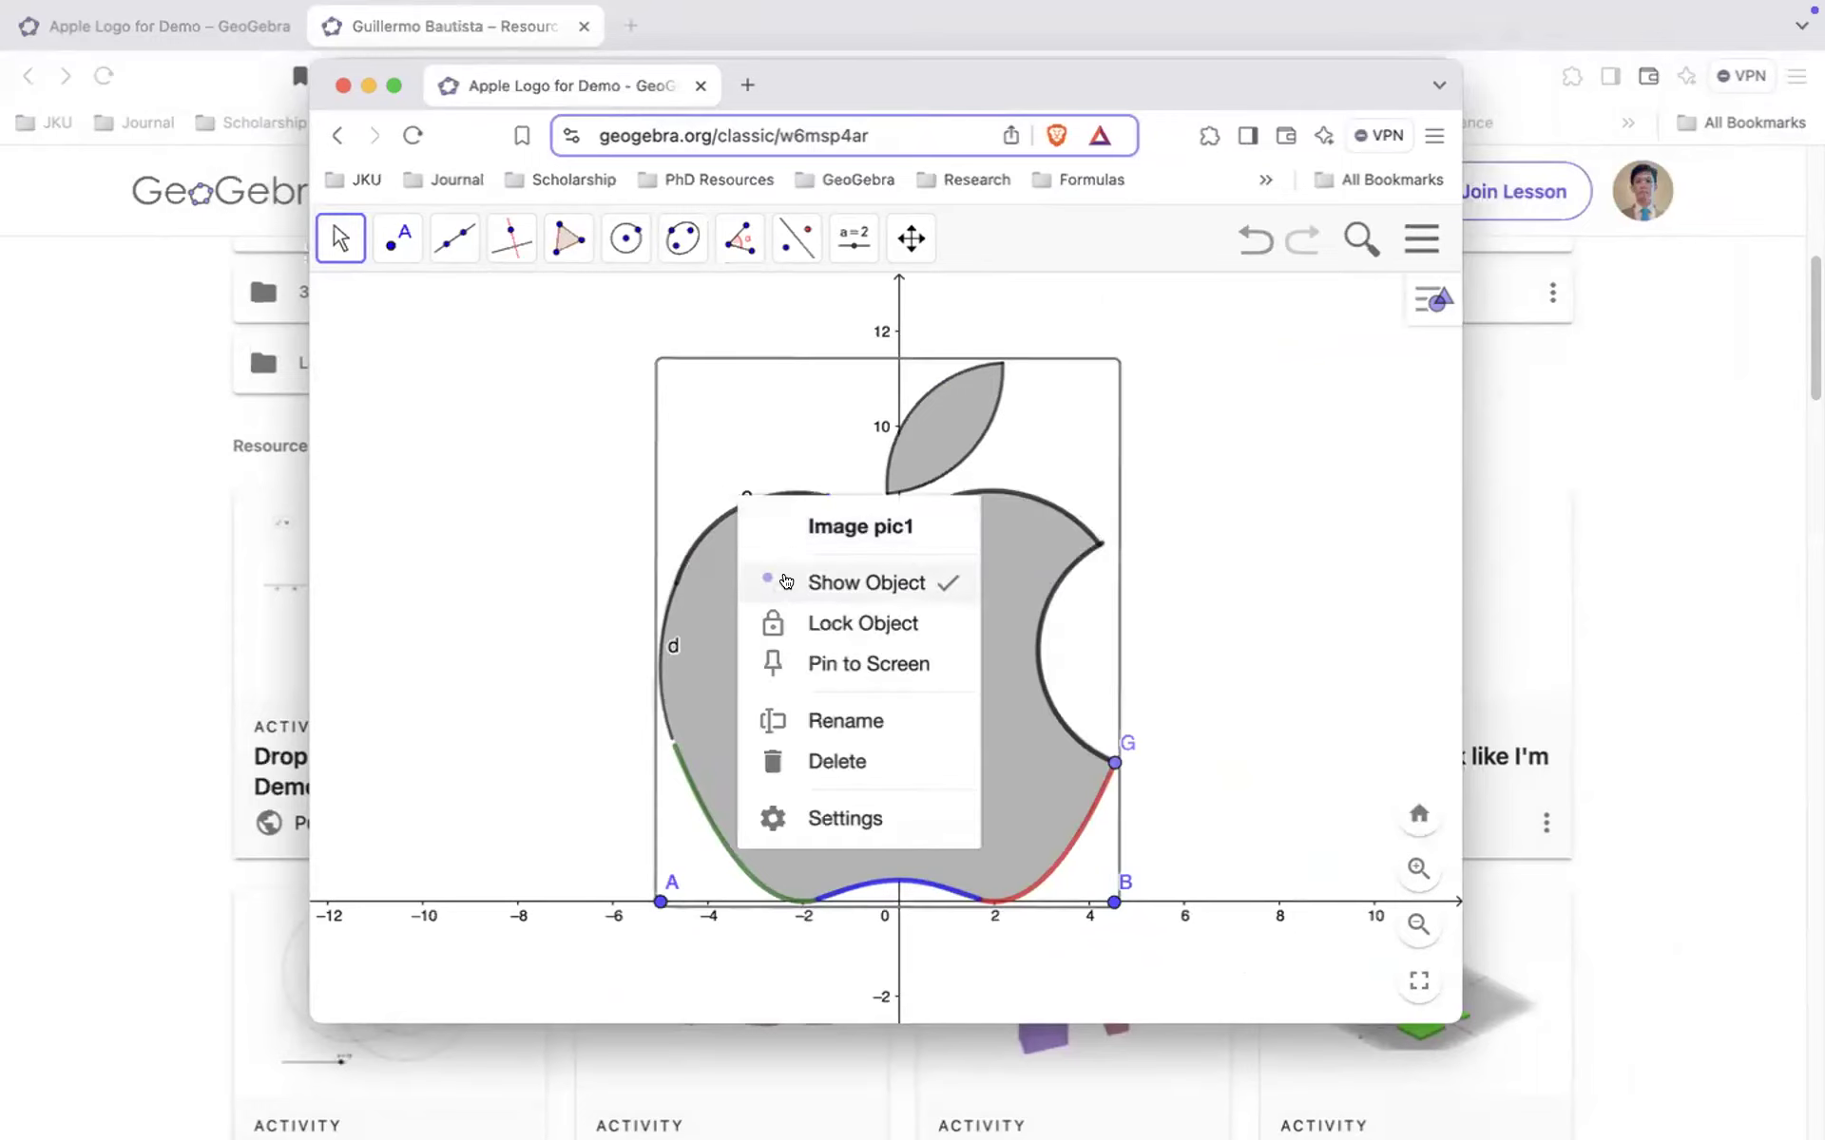
{"action": "left_click", "coordinate": [1264, 521]}
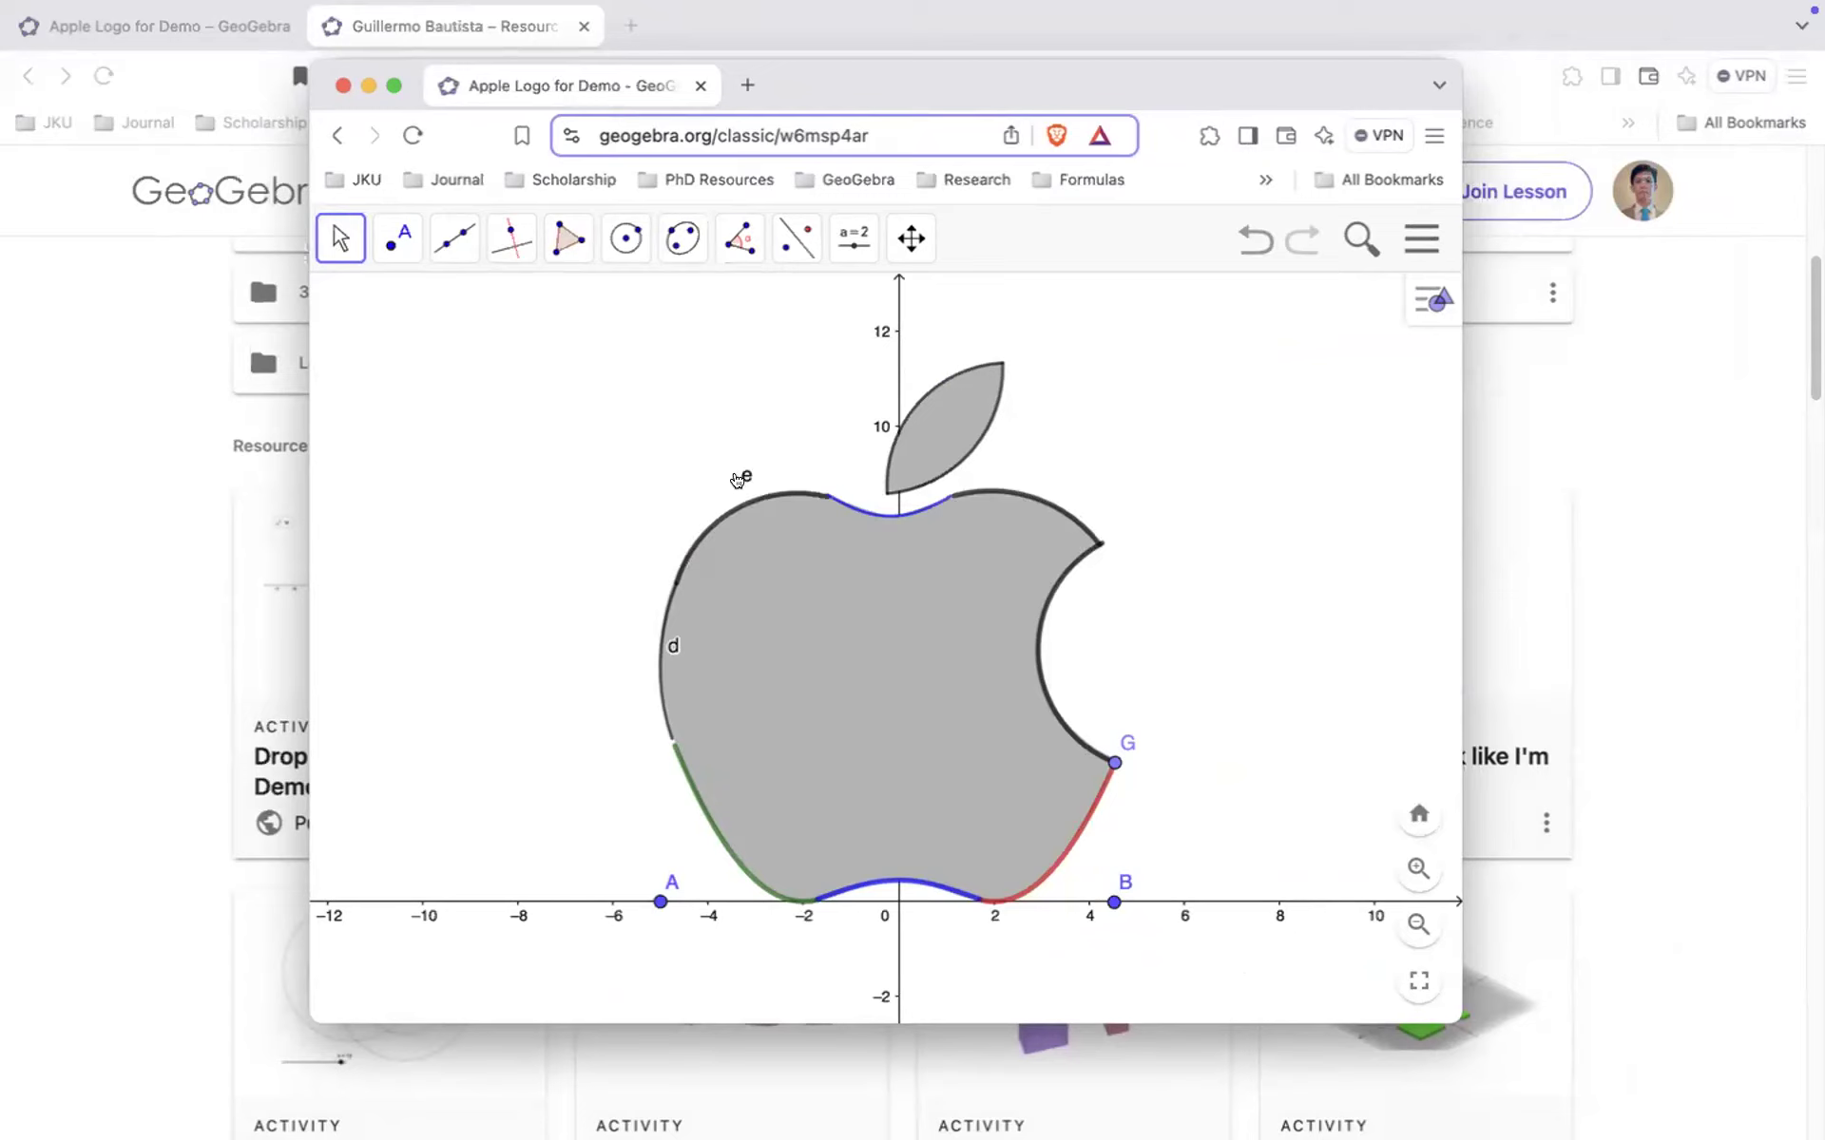
{"action": "right_click", "coordinate": [742, 478]}
{"action": "left_click", "coordinate": [904, 644]}
{"action": "left_click_drag", "start_coordinate": [668, 645], "coordinate": [568, 645]}
{"action": "right_click", "coordinate": [567, 645]}
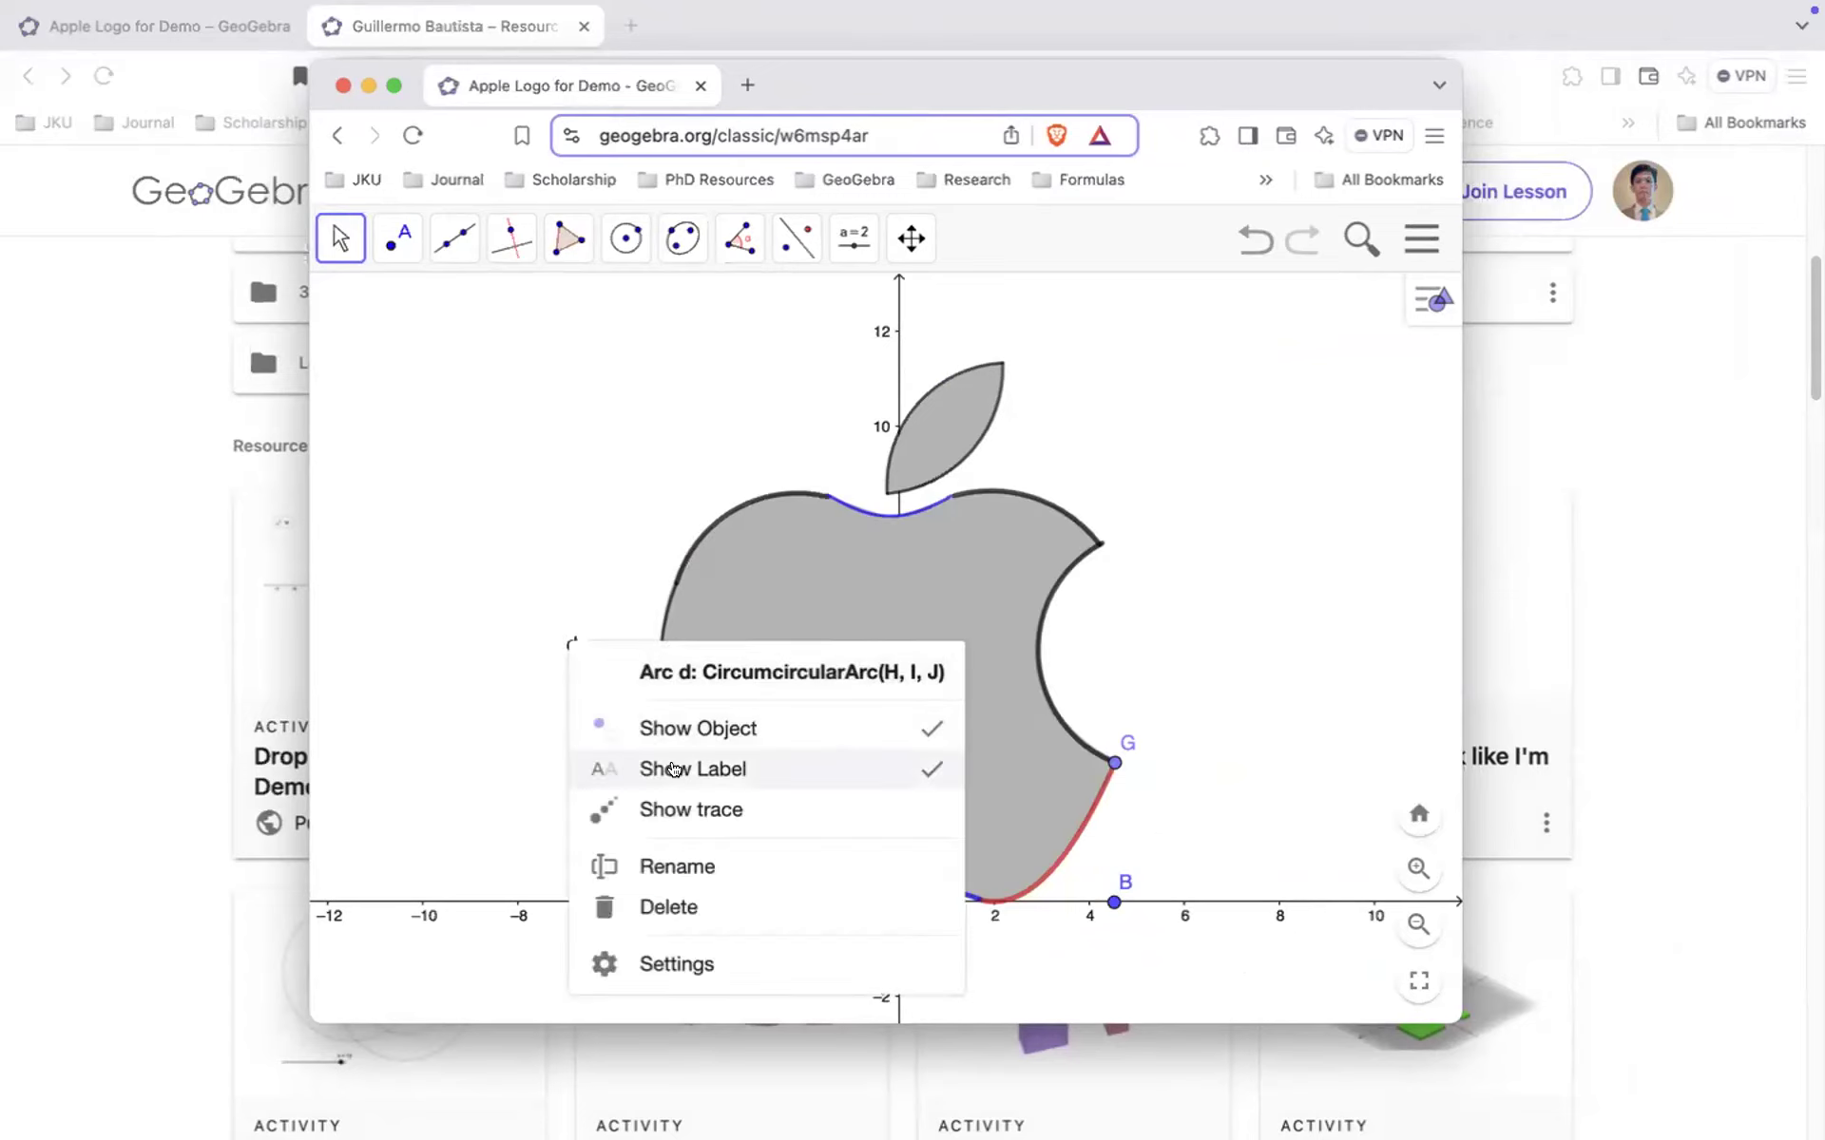
{"action": "left_click", "coordinate": [683, 770]}
- Hide points B and G, and bring up point A's options
{"action": "right_click", "coordinate": [1113, 899]}
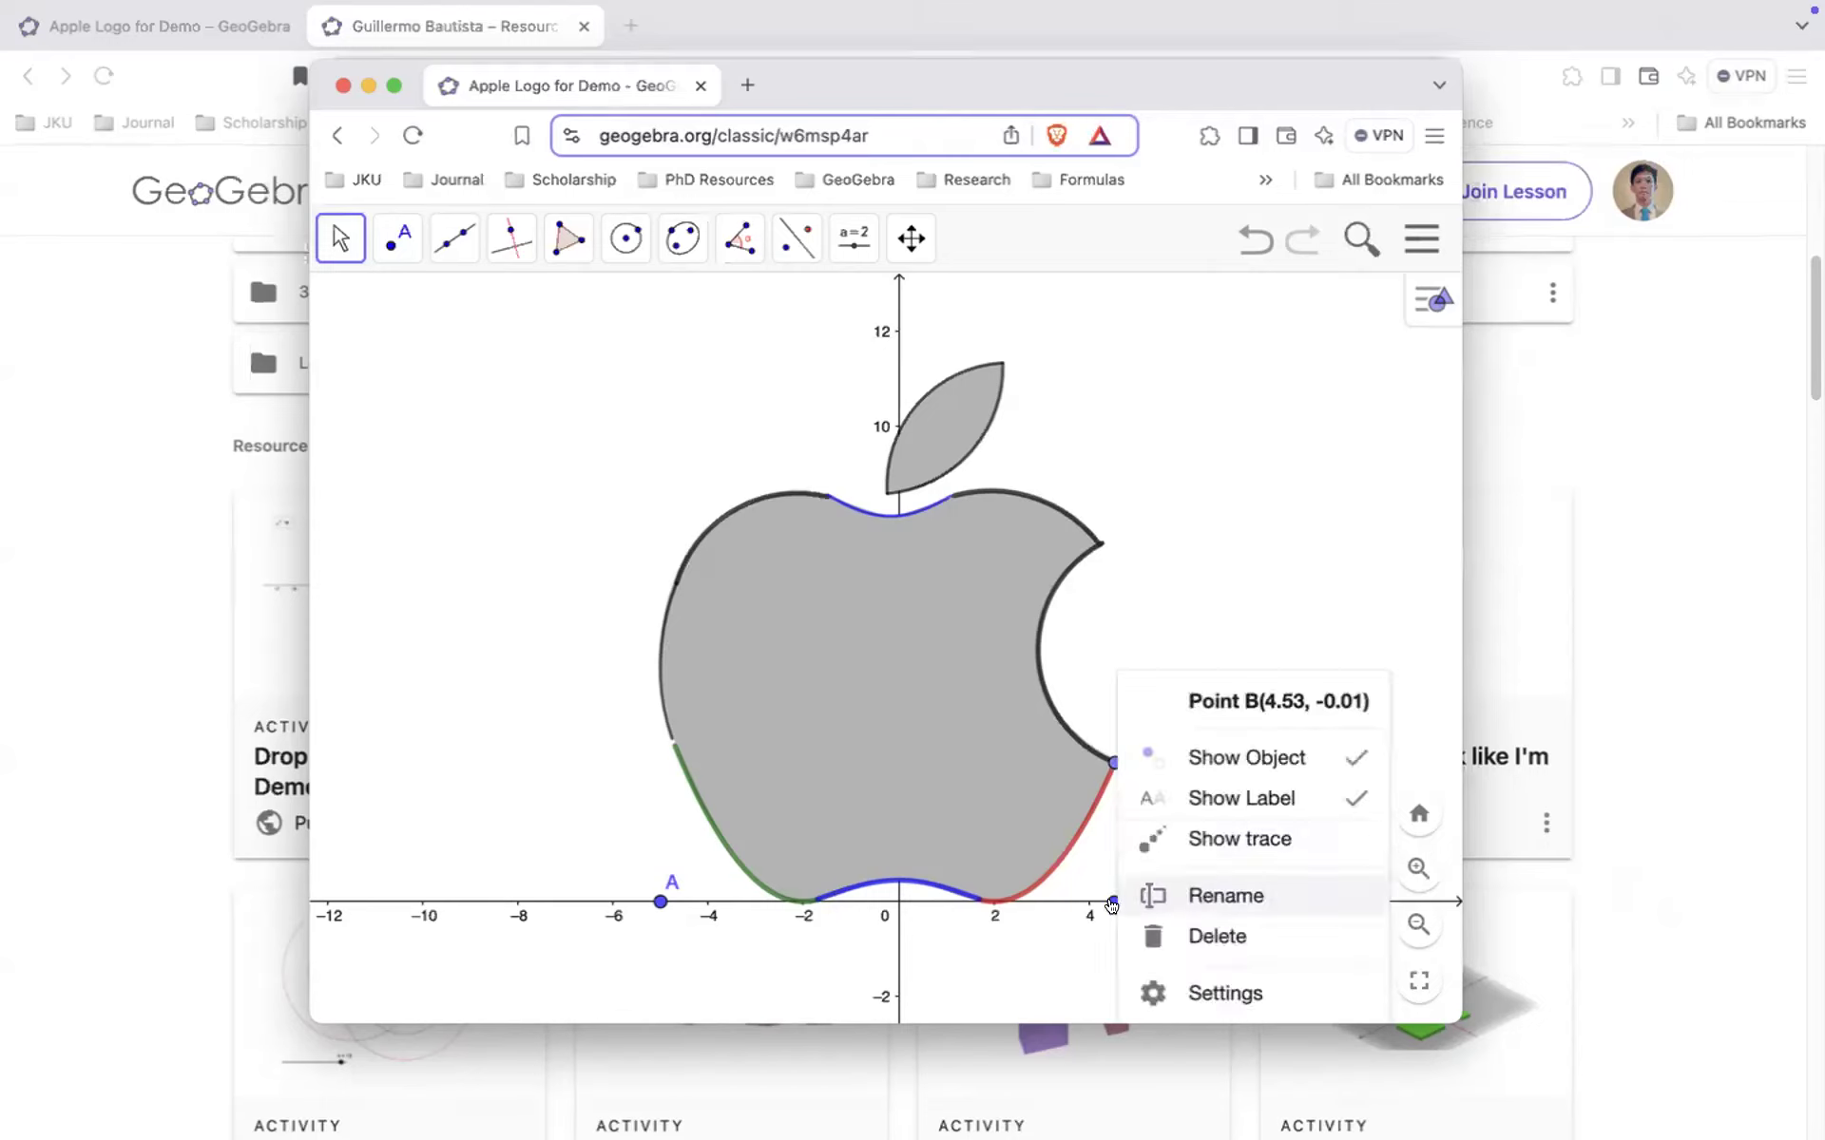
{"action": "left_click", "coordinate": [1251, 761]}
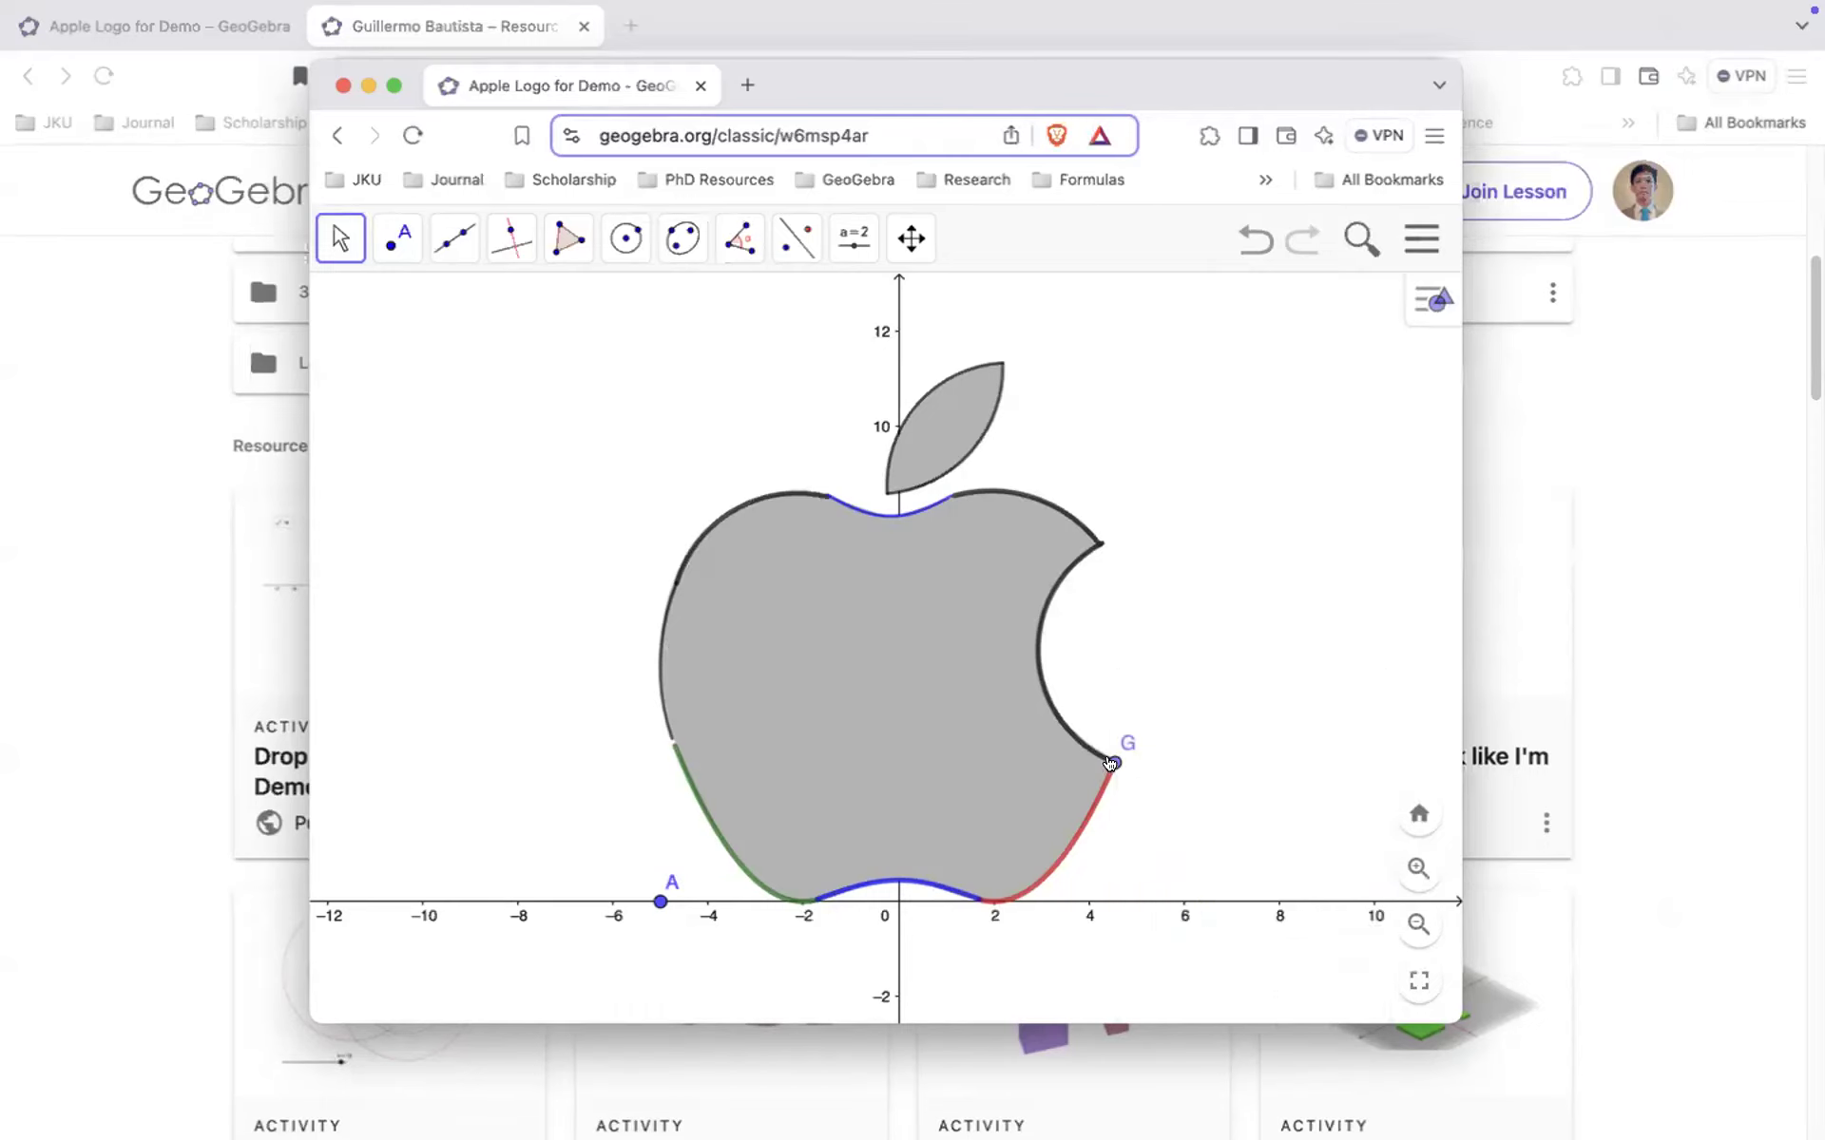
{"action": "right_click", "coordinate": [1116, 765]}
{"action": "left_click", "coordinate": [1209, 724]}
{"action": "right_click", "coordinate": [660, 901]}
- Hide point A and thicken the apple's black left curve
{"action": "left_click", "coordinate": [776, 761]}
{"action": "left_click", "coordinate": [1423, 322]}
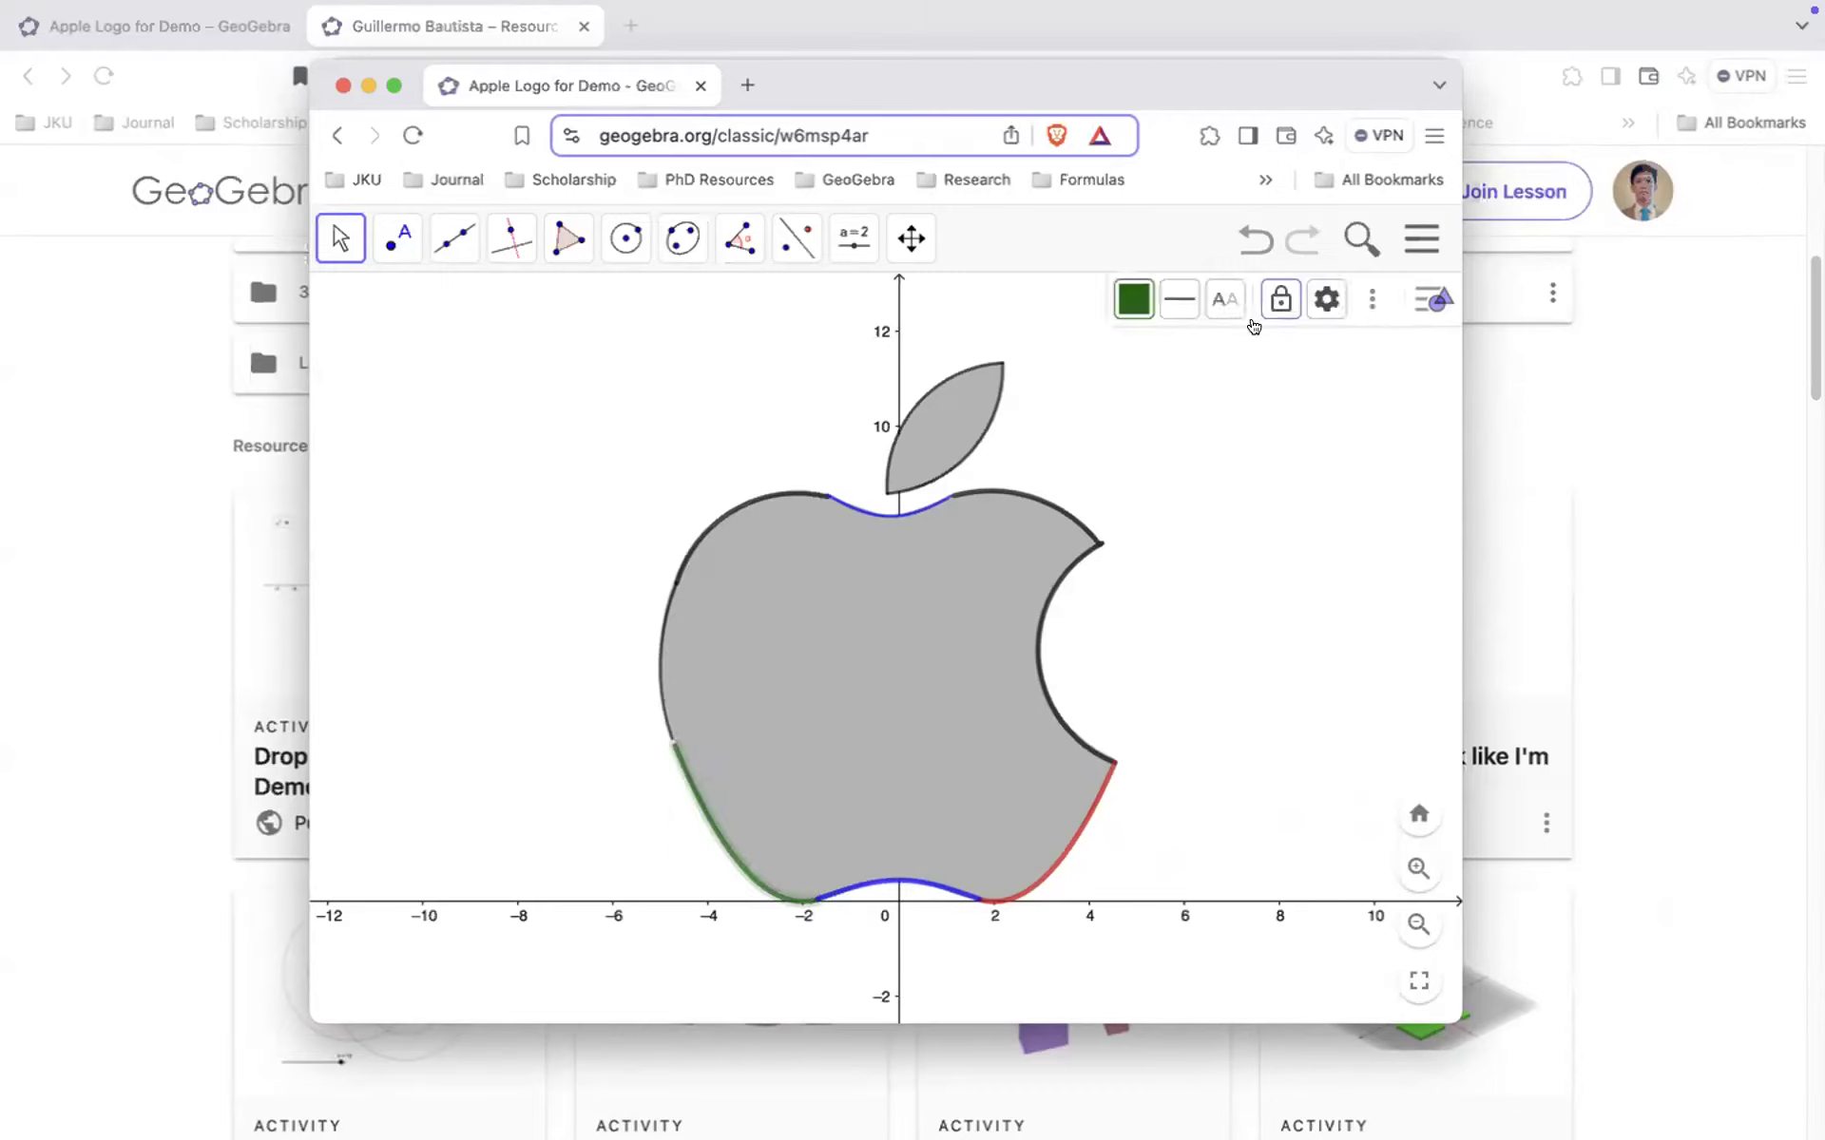
{"action": "left_click", "coordinate": [1179, 299]}
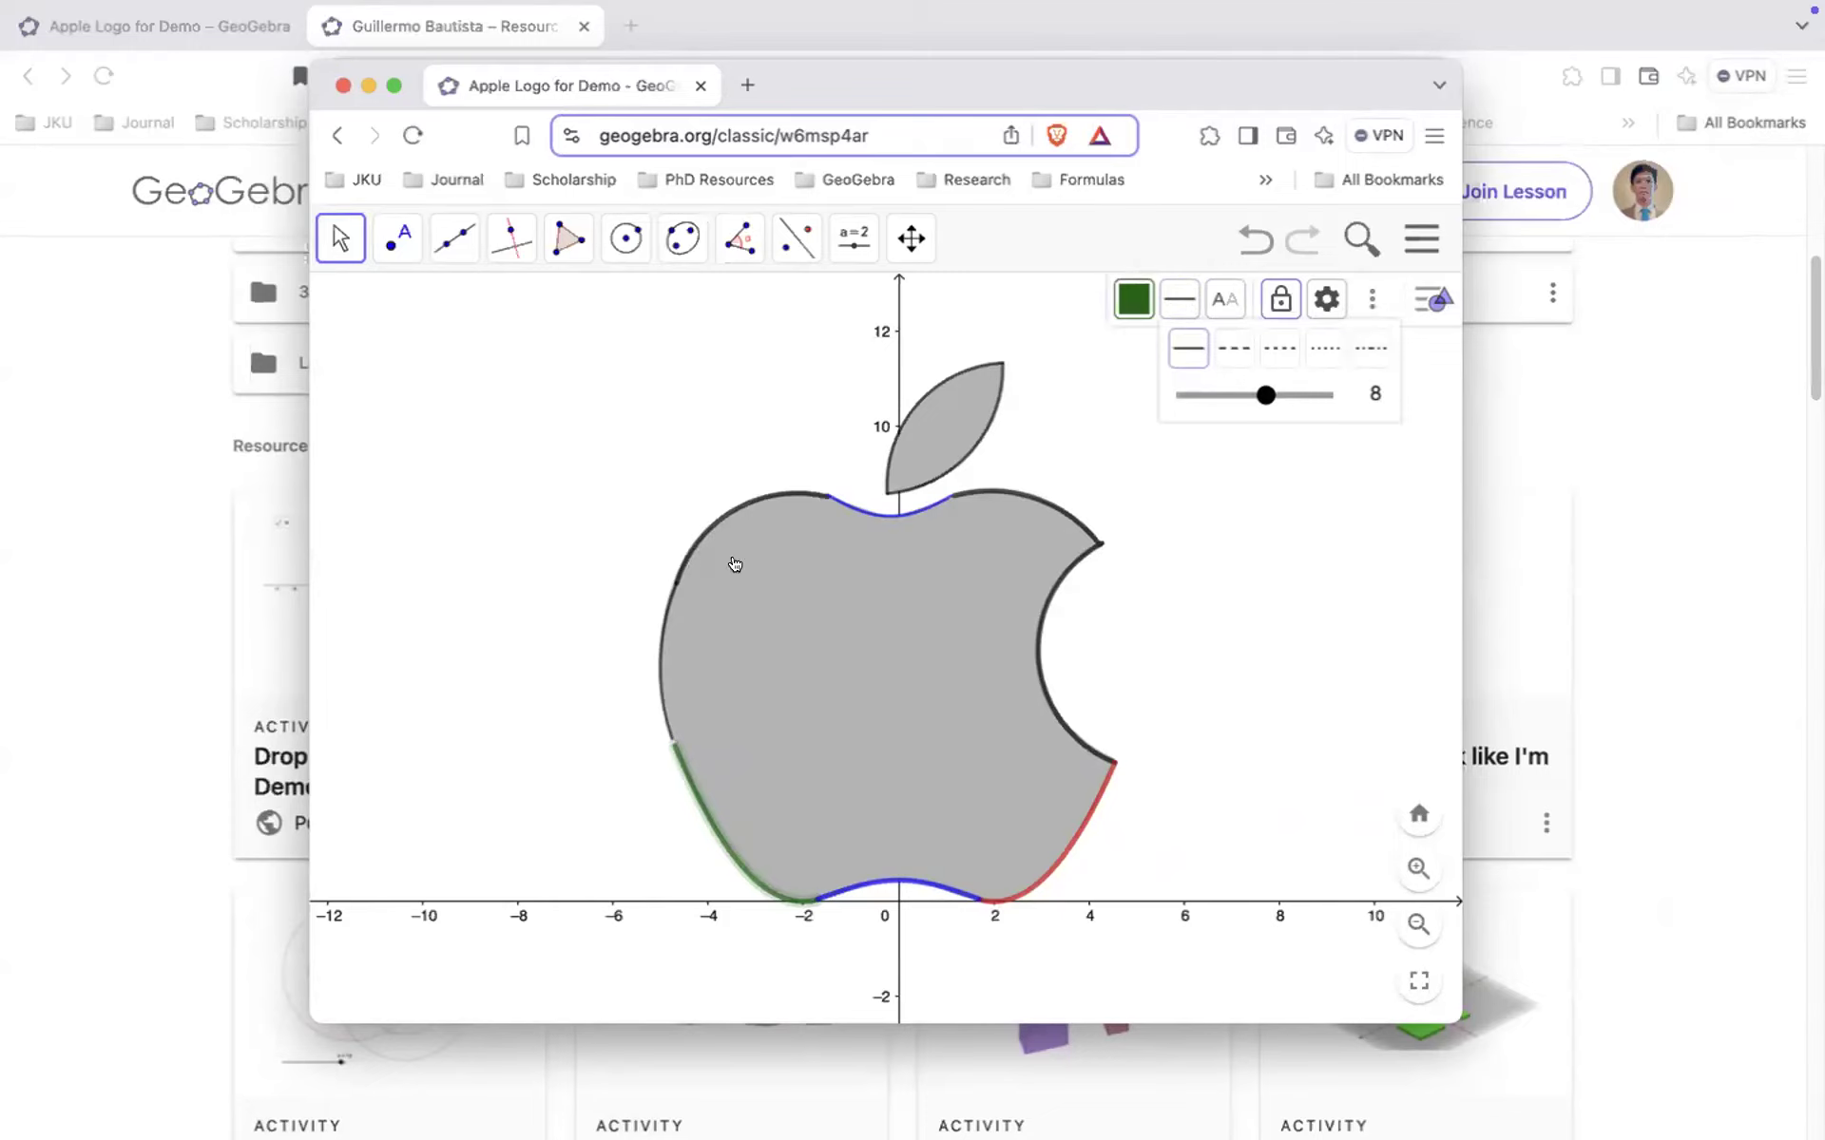
{"action": "left_click", "coordinate": [652, 639]}
{"action": "left_click", "coordinate": [659, 643]}
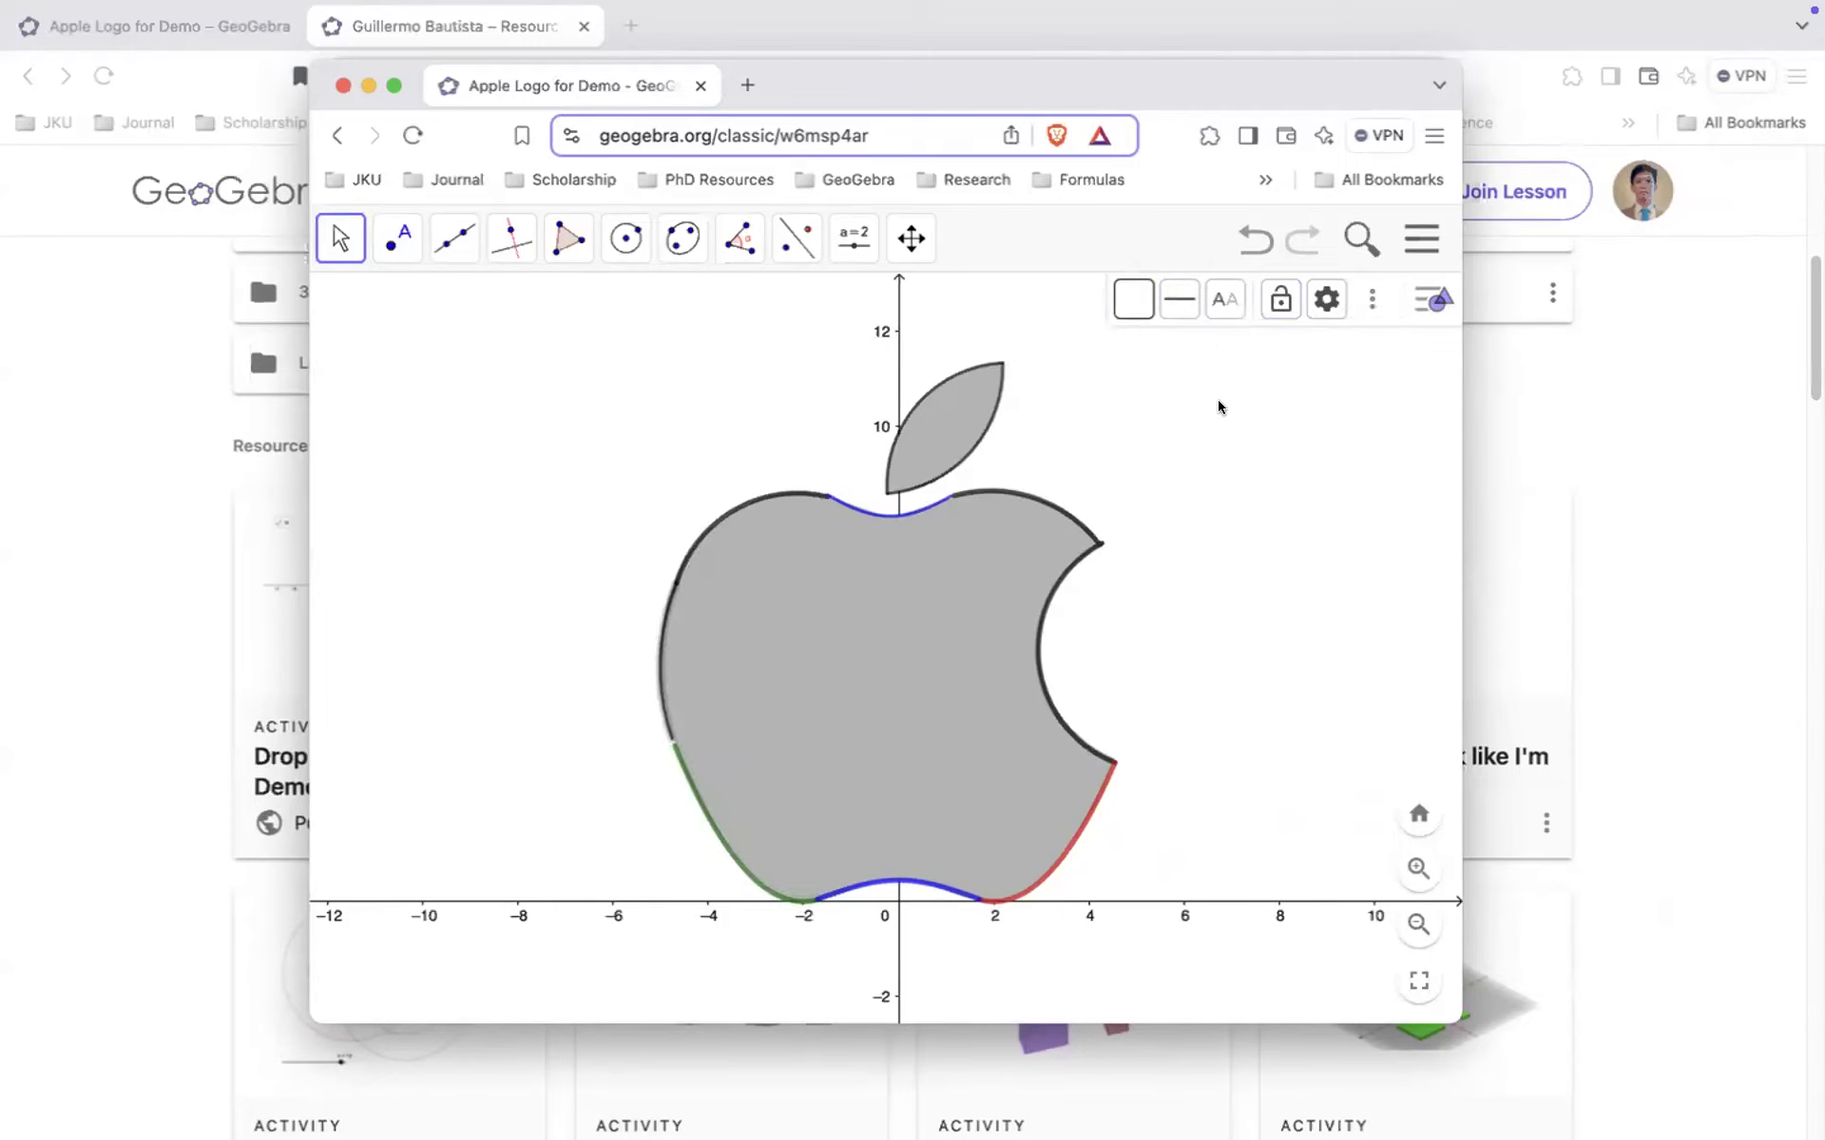
{"action": "left_click", "coordinate": [1179, 299]}
{"action": "left_click_drag", "start_coordinate": [1223, 394], "coordinate": [1261, 392]}
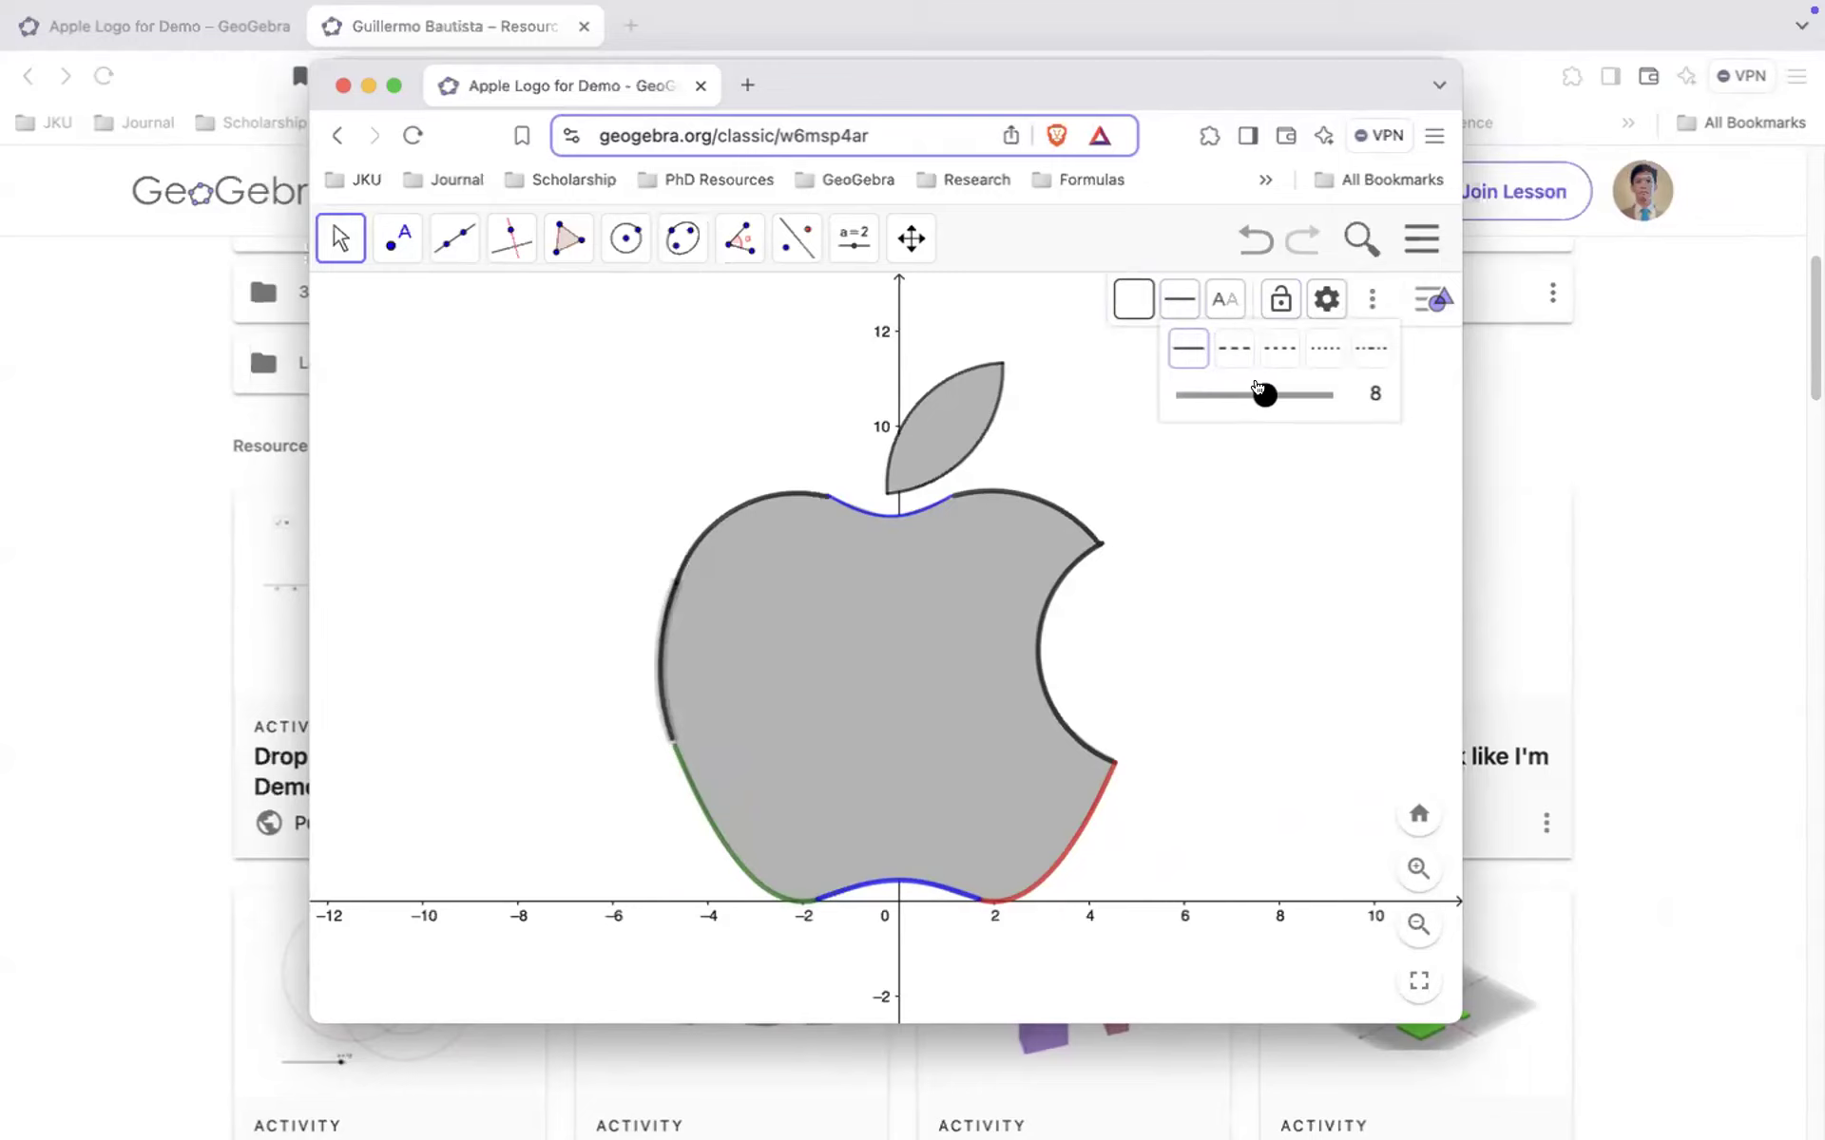
{"action": "left_click", "coordinate": [1250, 436]}
- Set the blue top curve of the apple to line thickness 8
{"action": "left_click", "coordinate": [931, 510]}
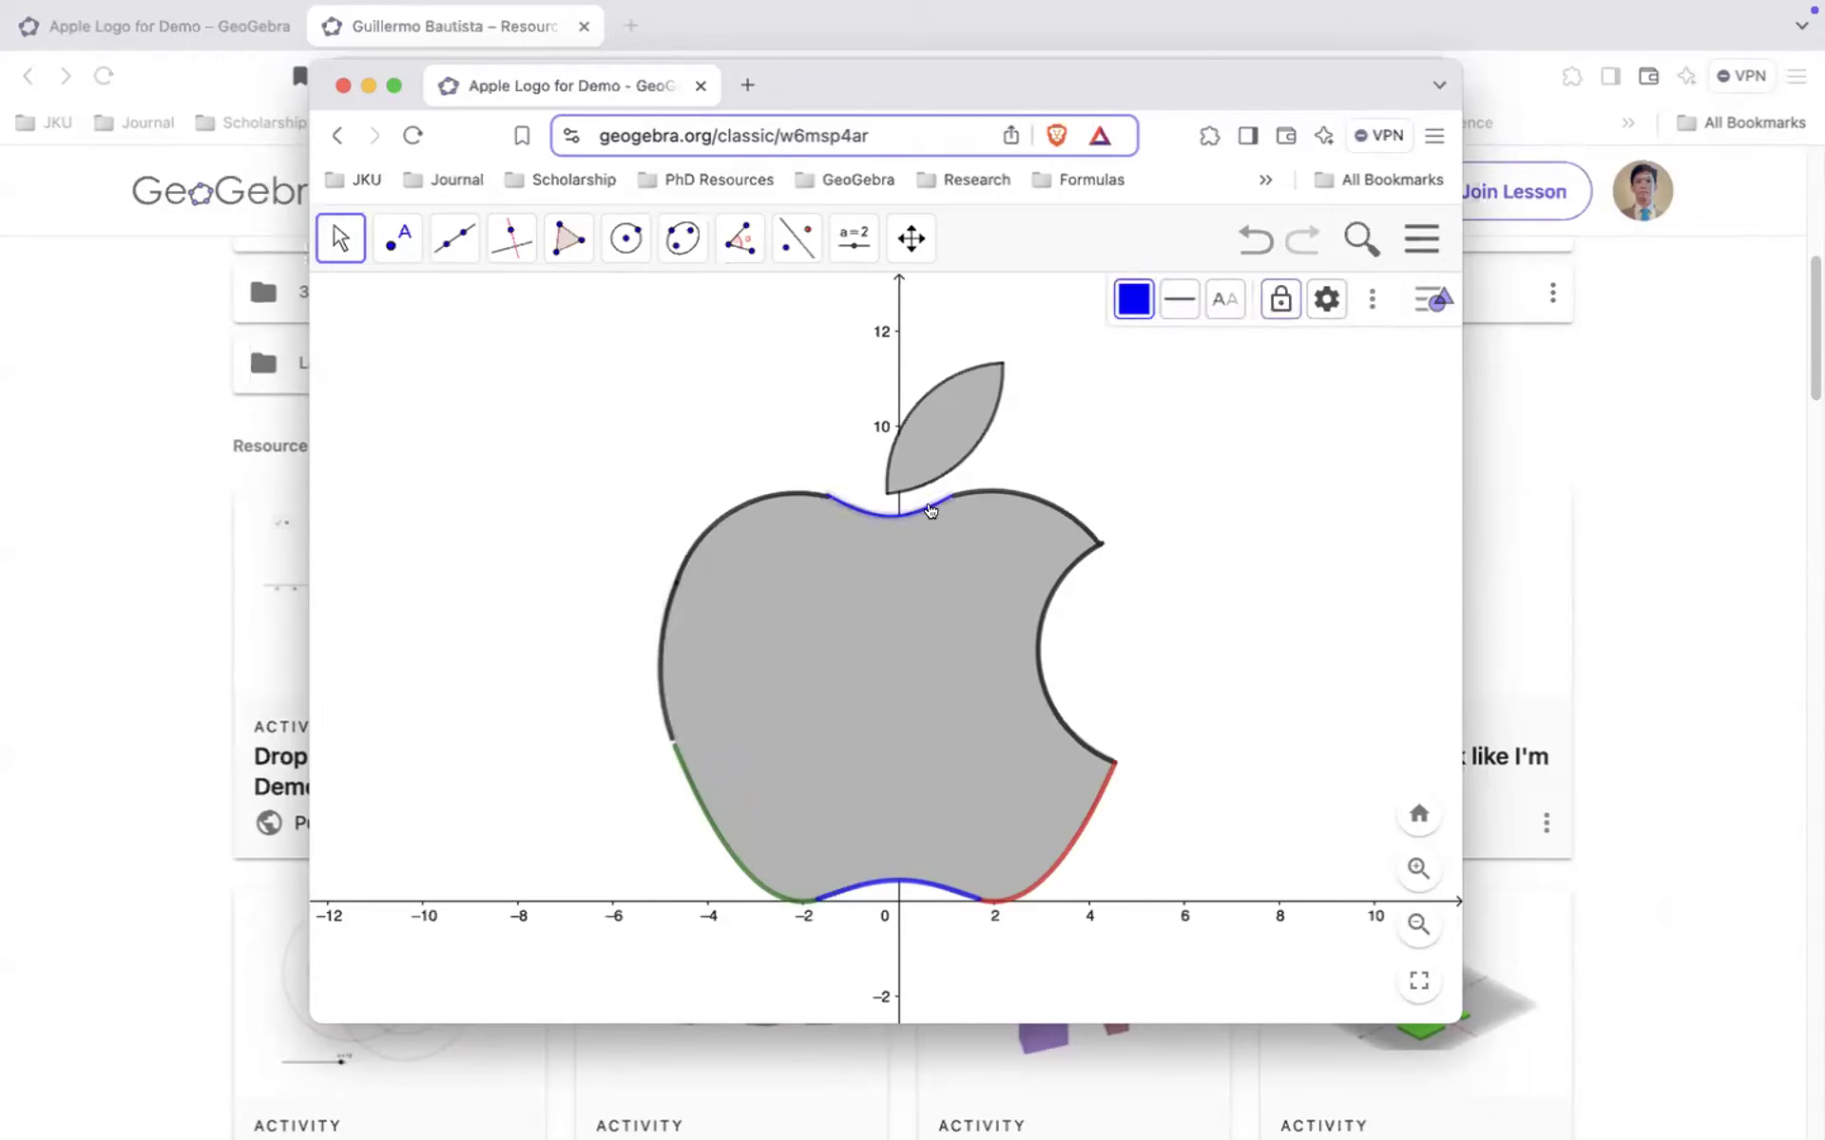
{"action": "left_click", "coordinate": [1178, 300]}
{"action": "left_click_drag", "start_coordinate": [1232, 394], "coordinate": [1275, 398]}
{"action": "left_click", "coordinate": [1253, 439]}
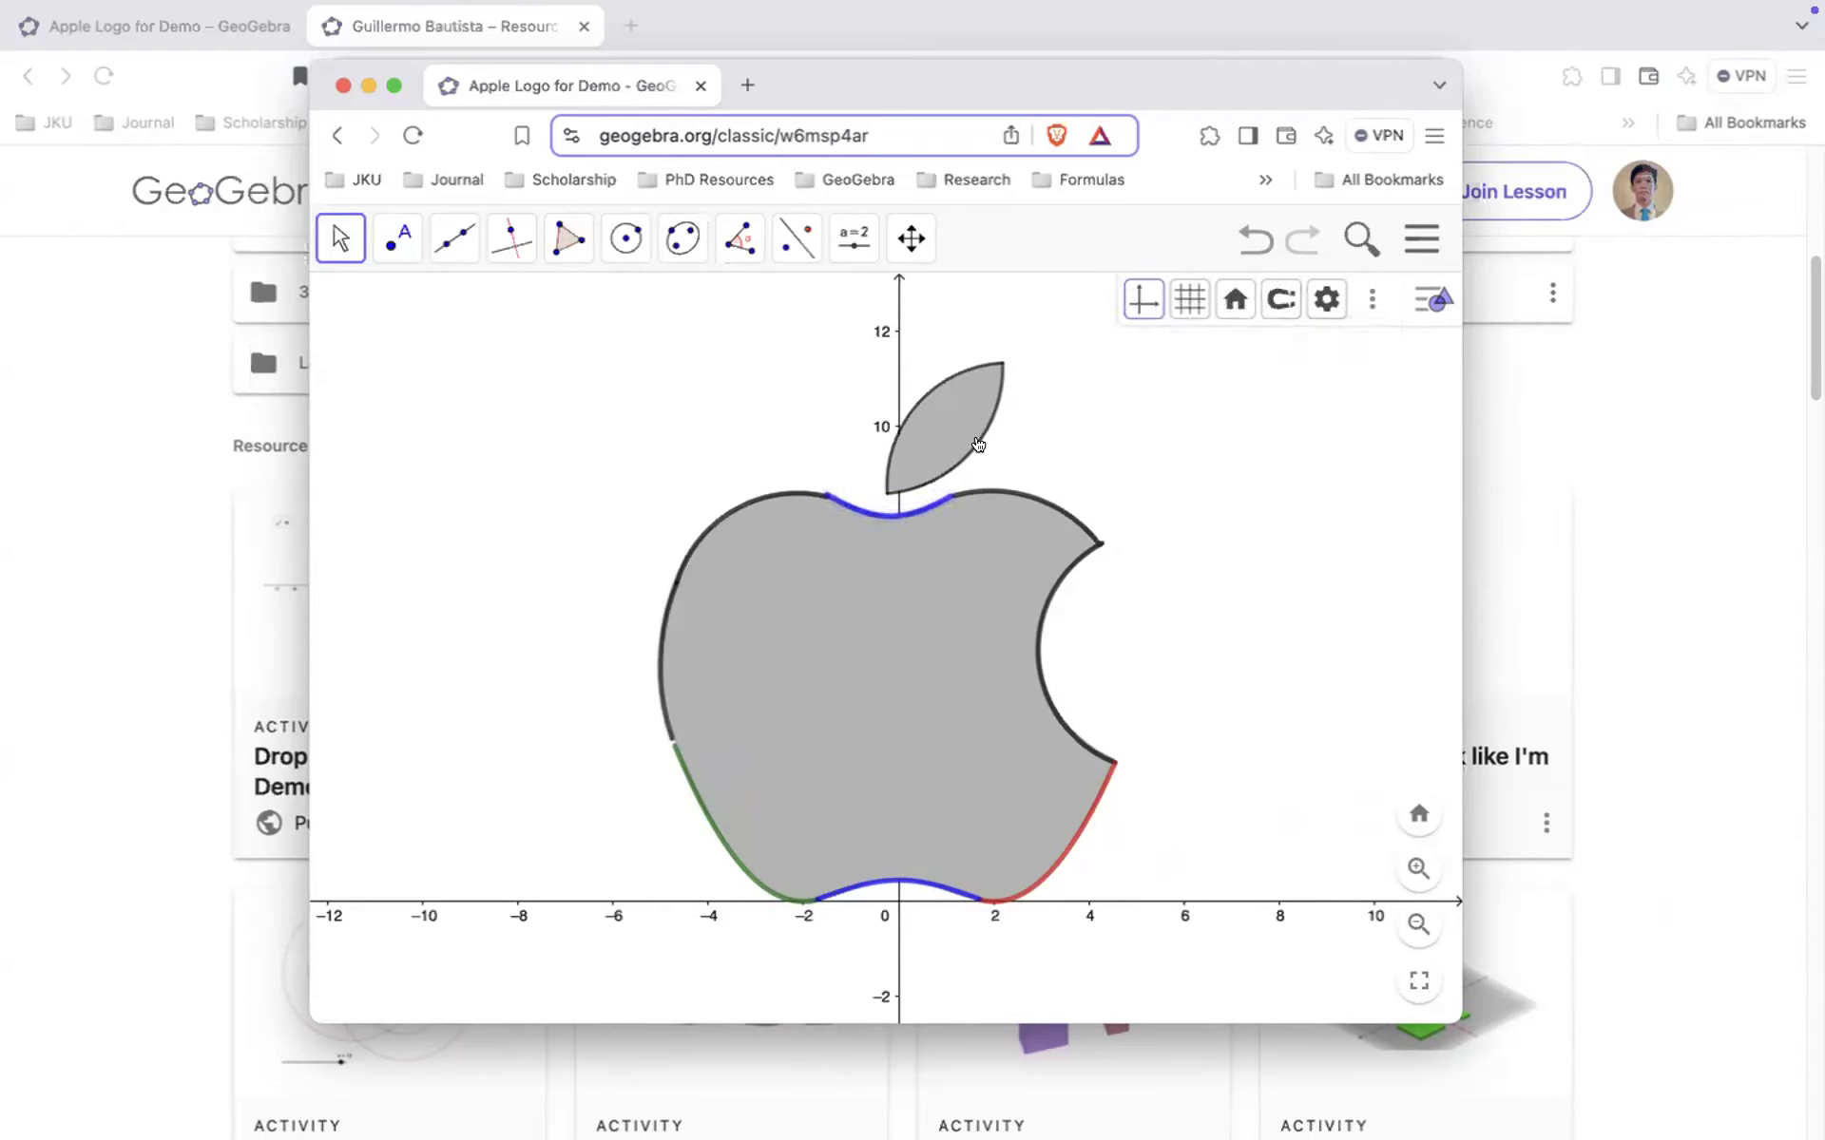
- Set the leaf outline's line thickness to 8 and clear the selection
{"action": "left_click", "coordinate": [976, 441]}
{"action": "left_click", "coordinate": [1181, 300]}
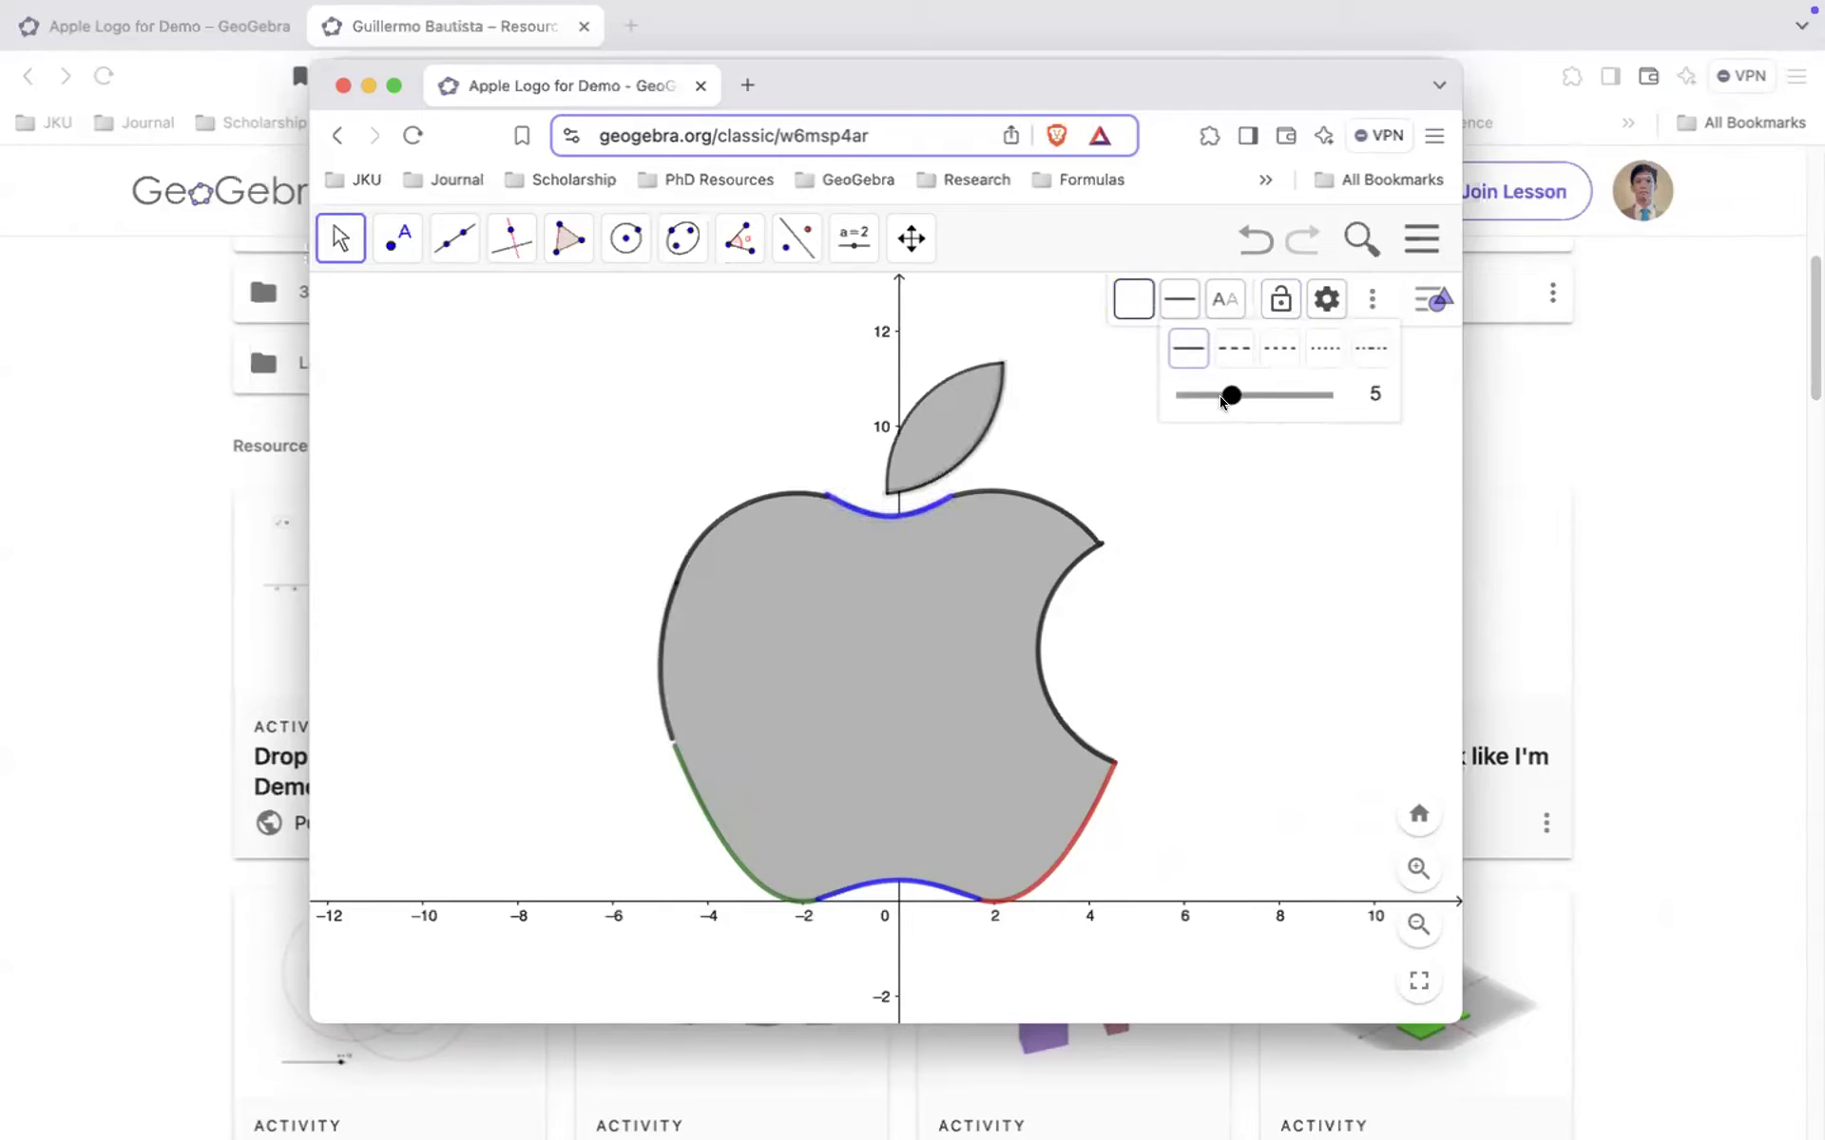
{"action": "left_click_drag", "start_coordinate": [1231, 394], "coordinate": [1256, 390]}
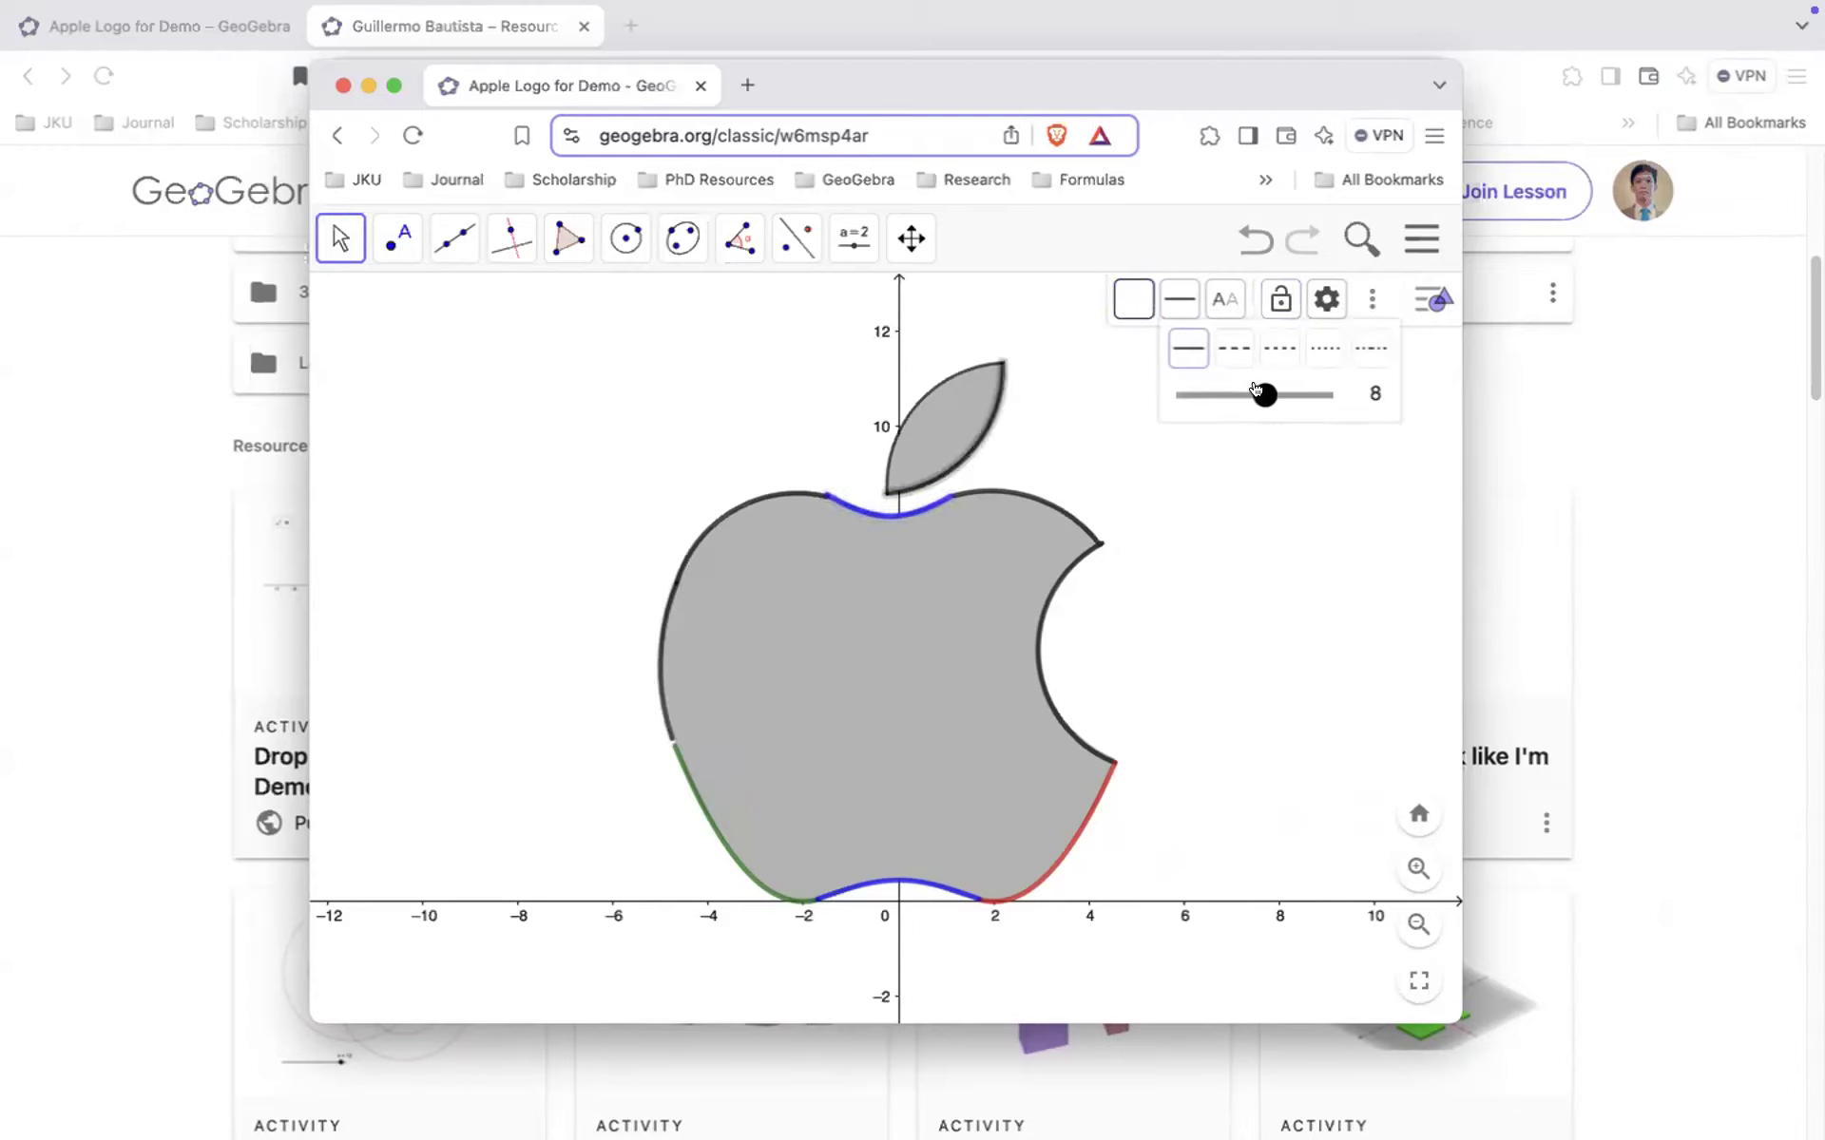
{"action": "left_click", "coordinate": [947, 378]}
{"action": "left_click", "coordinate": [1180, 300]}
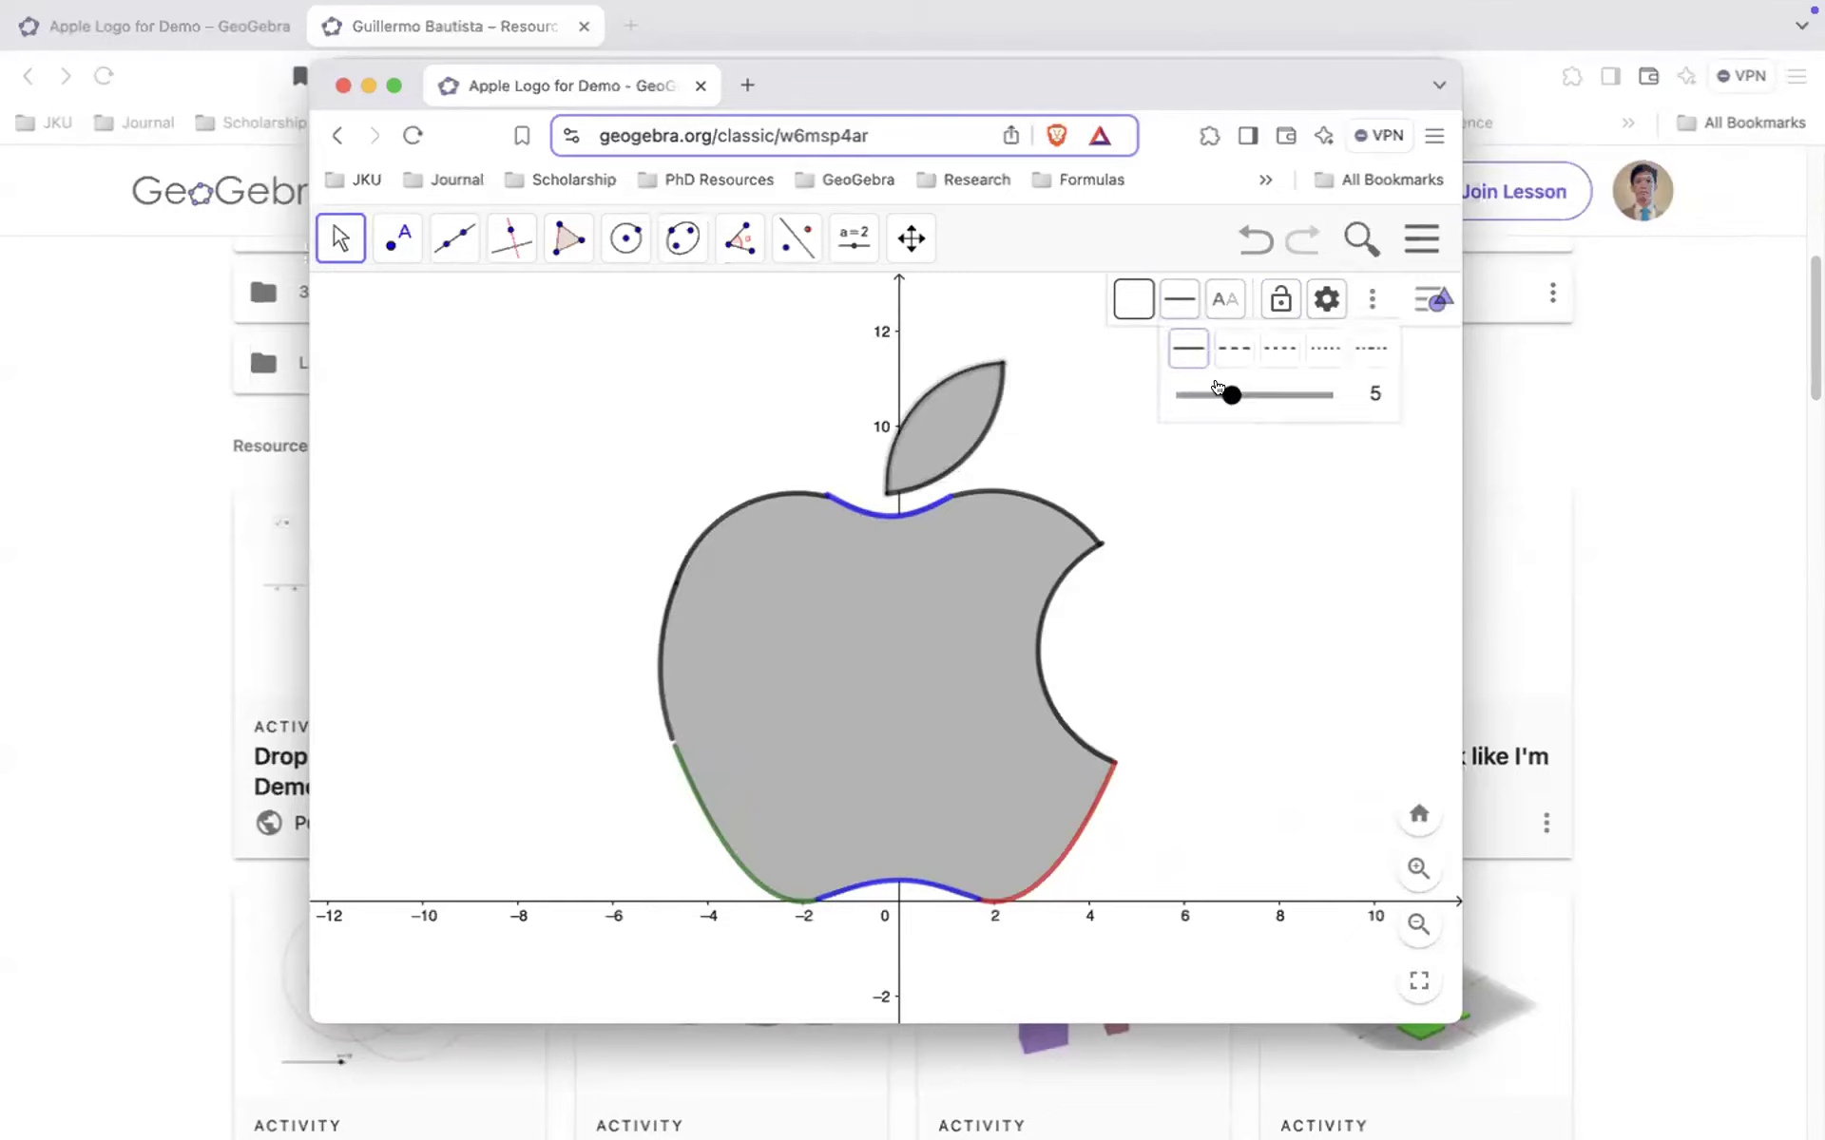
{"action": "left_click_drag", "start_coordinate": [1256, 393], "coordinate": [1256, 388]}
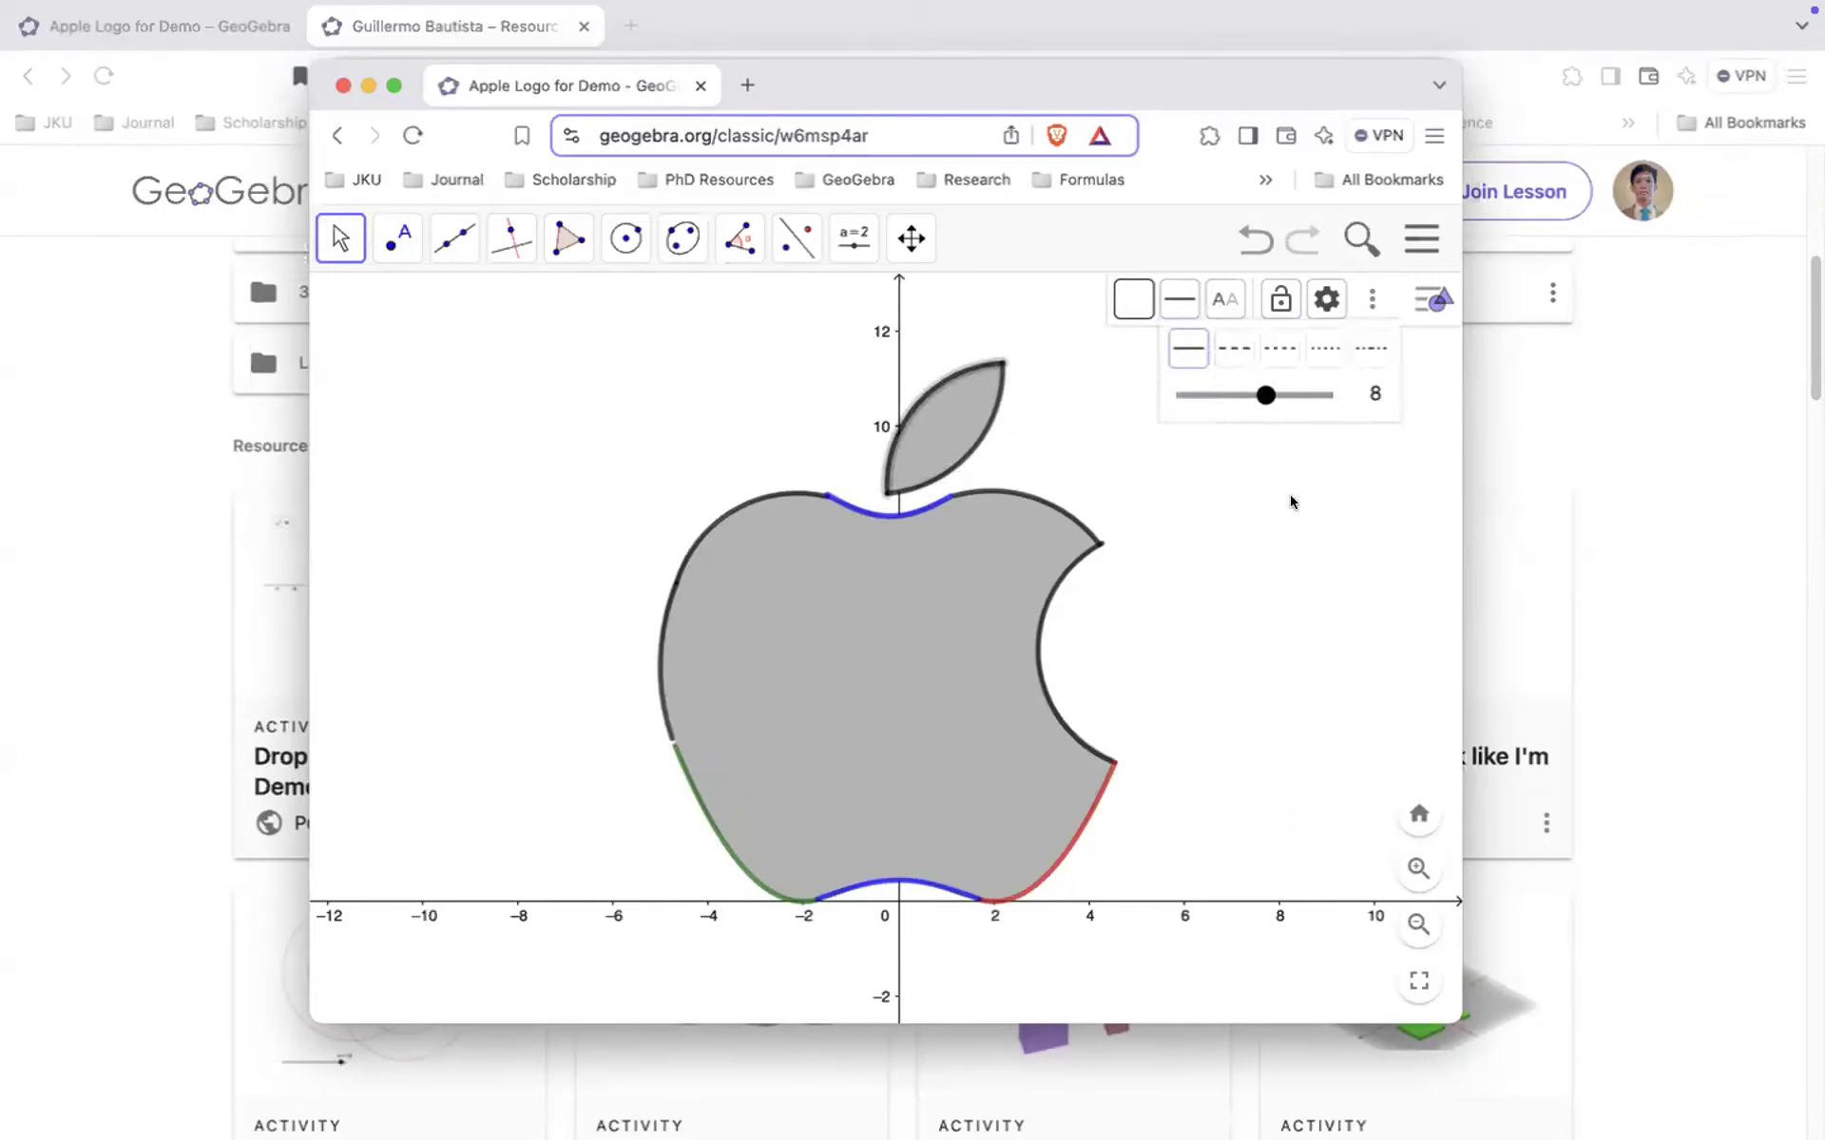
{"action": "left_click", "coordinate": [1306, 559]}
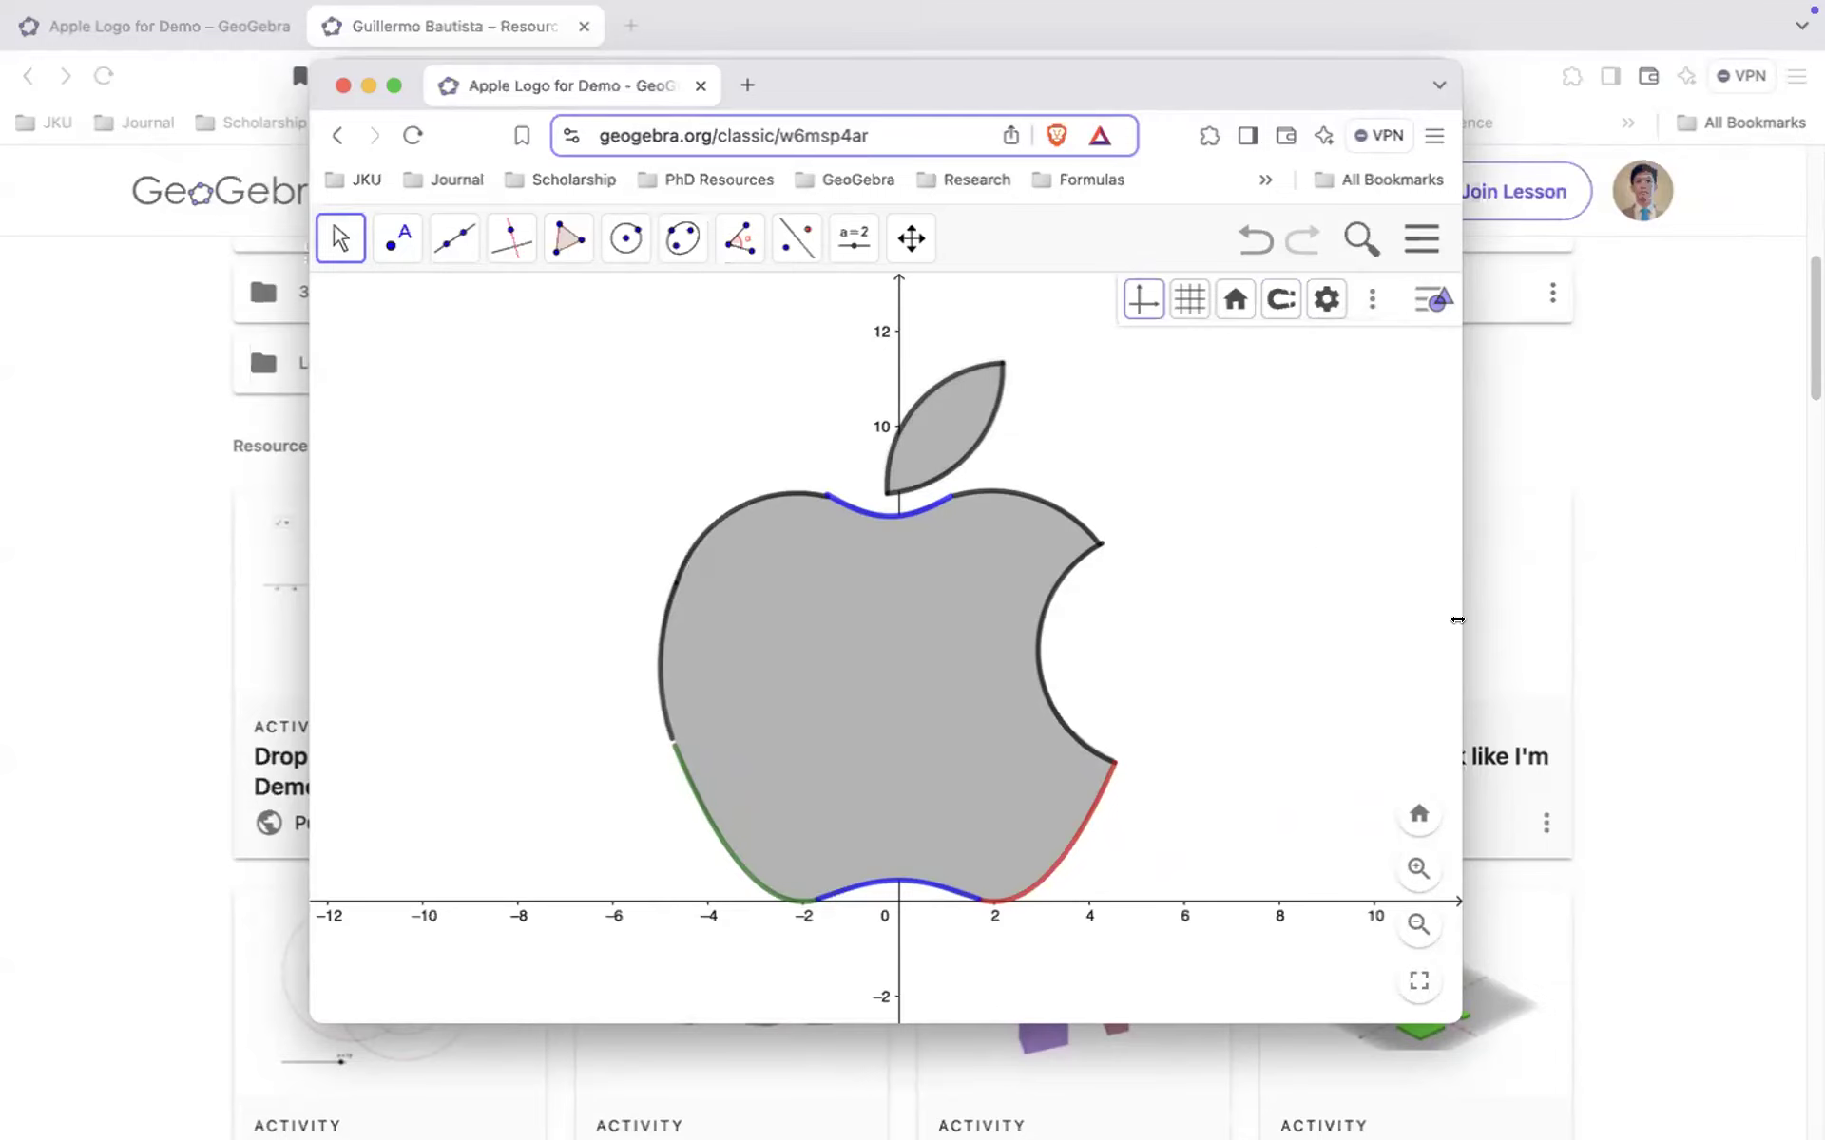
- Narrow the window and save online under the title 'Apple Logo Demo' followed by the author's name
{"action": "left_click_drag", "start_coordinate": [1458, 620], "coordinate": [1332, 620]}
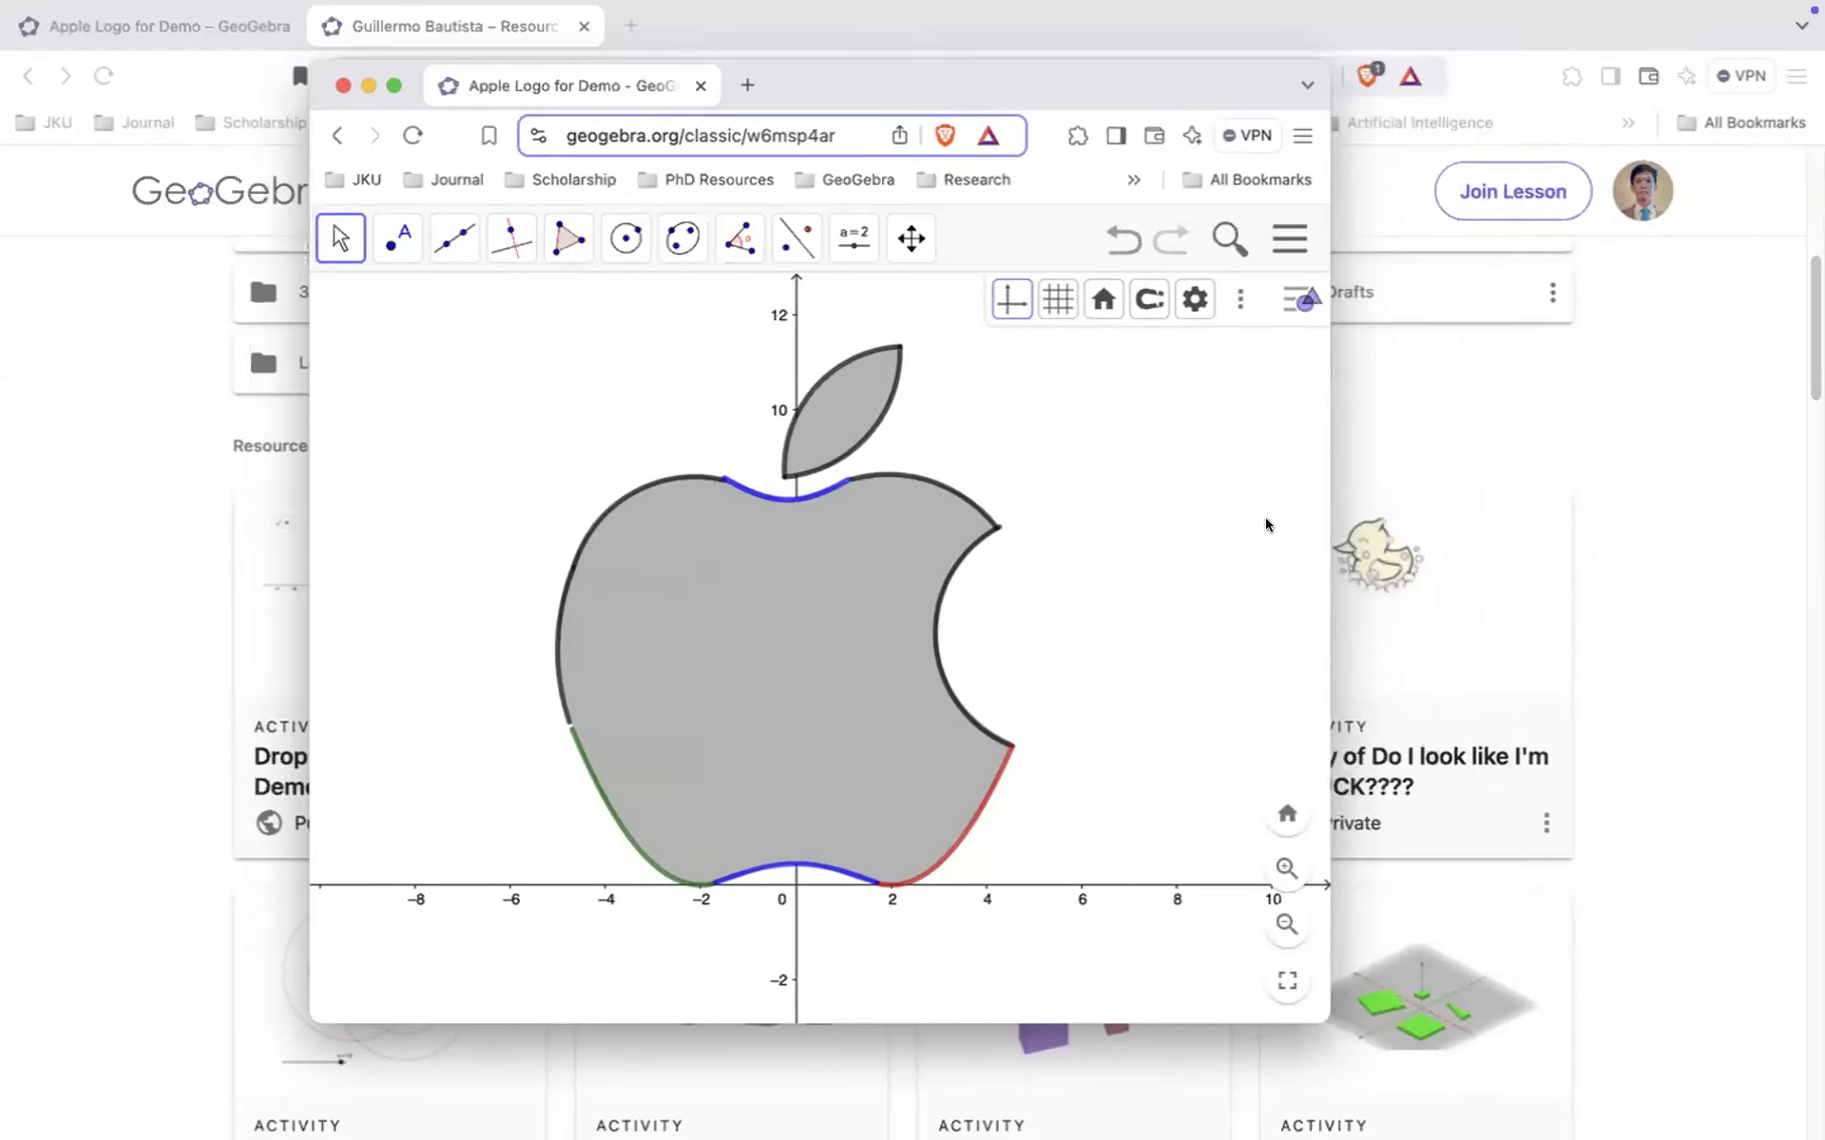
{"action": "left_click", "coordinate": [1290, 243]}
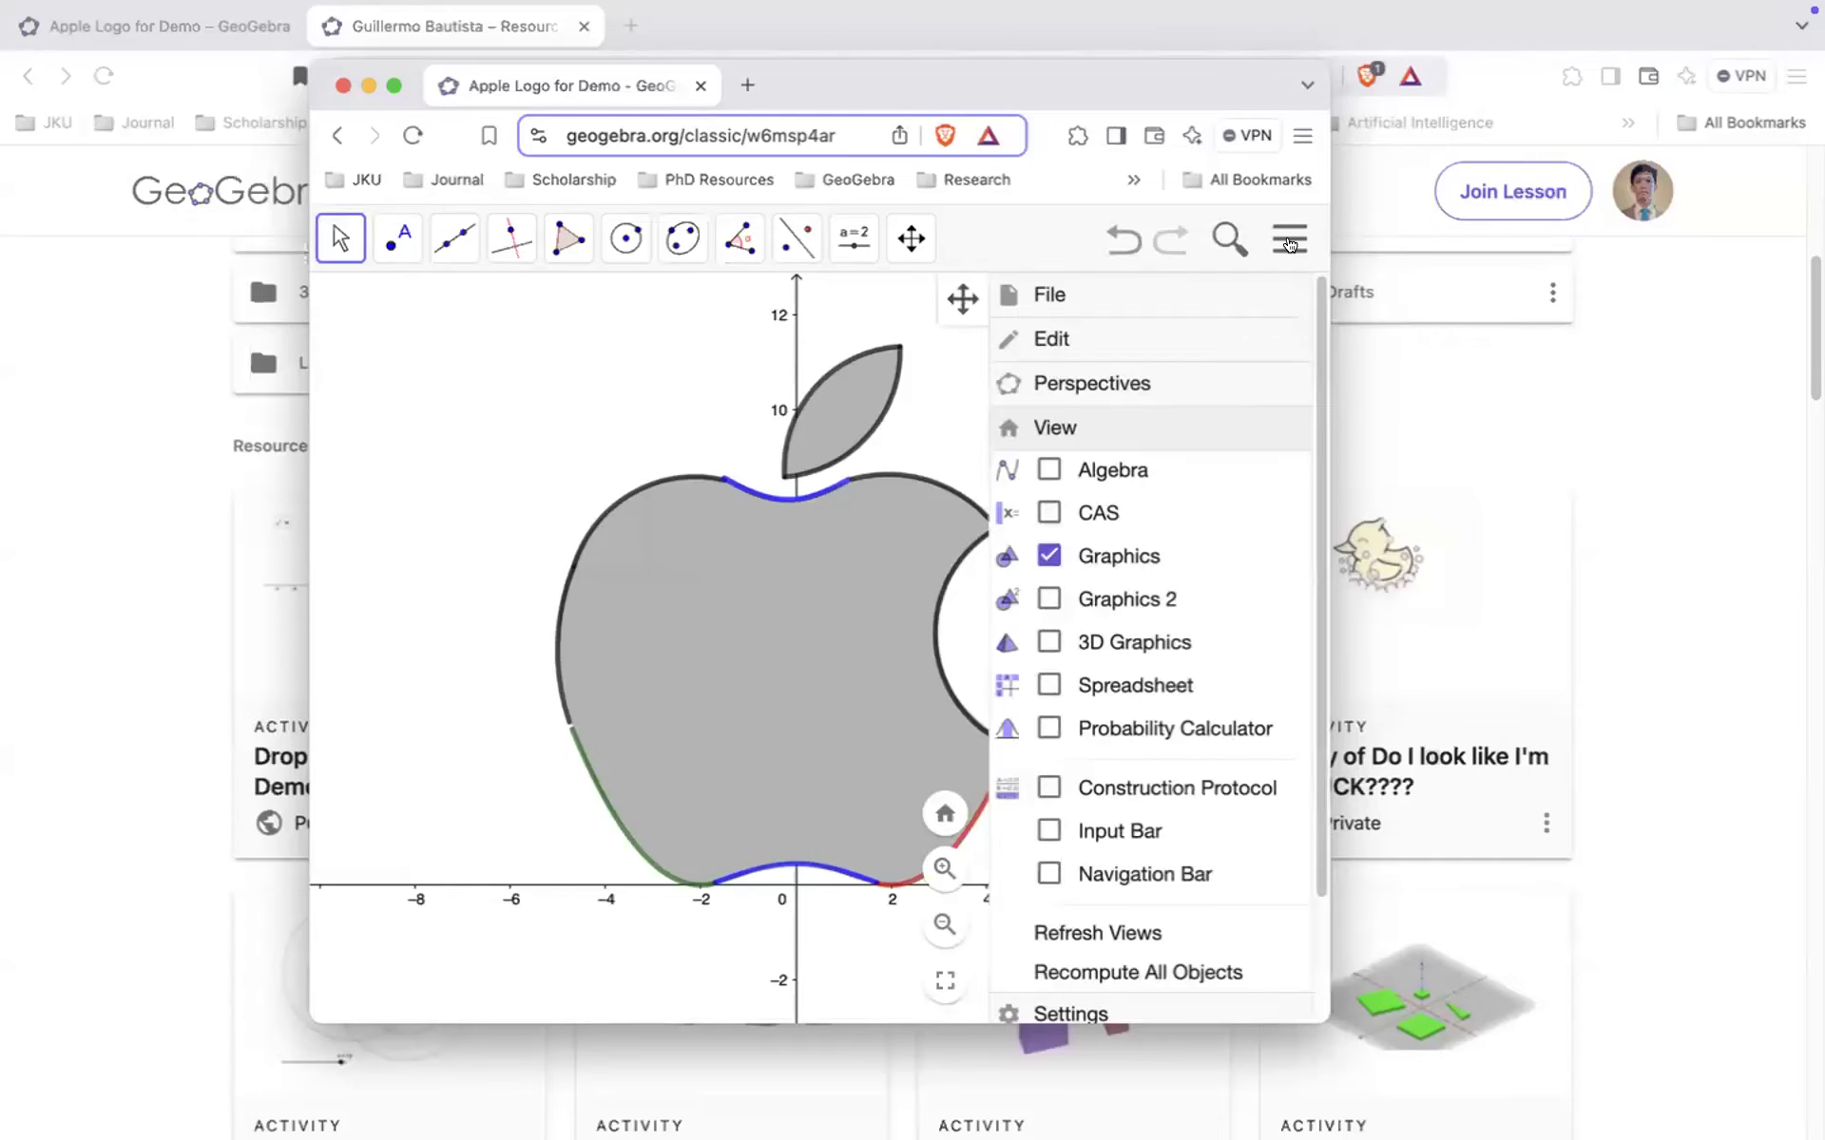
{"action": "left_click", "coordinate": [1192, 289]}
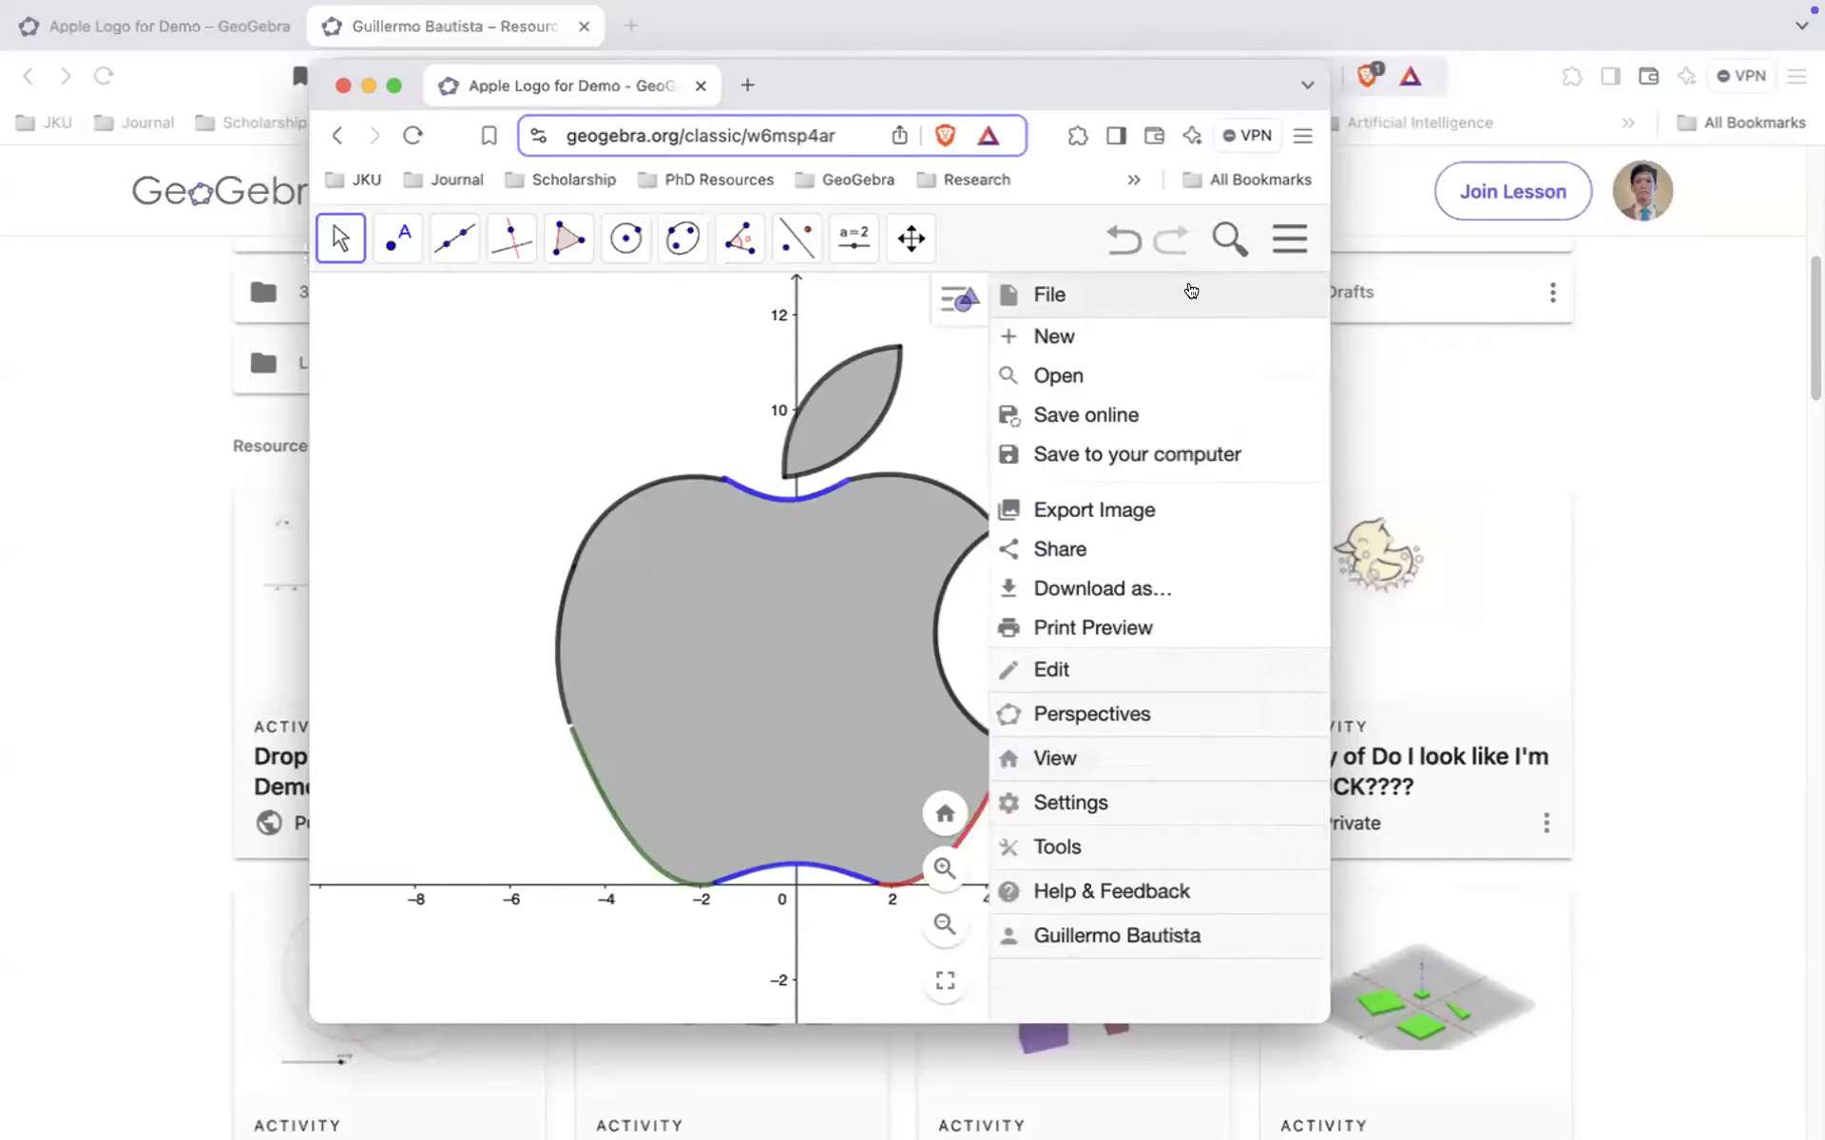
{"action": "left_click", "coordinate": [1112, 418]}
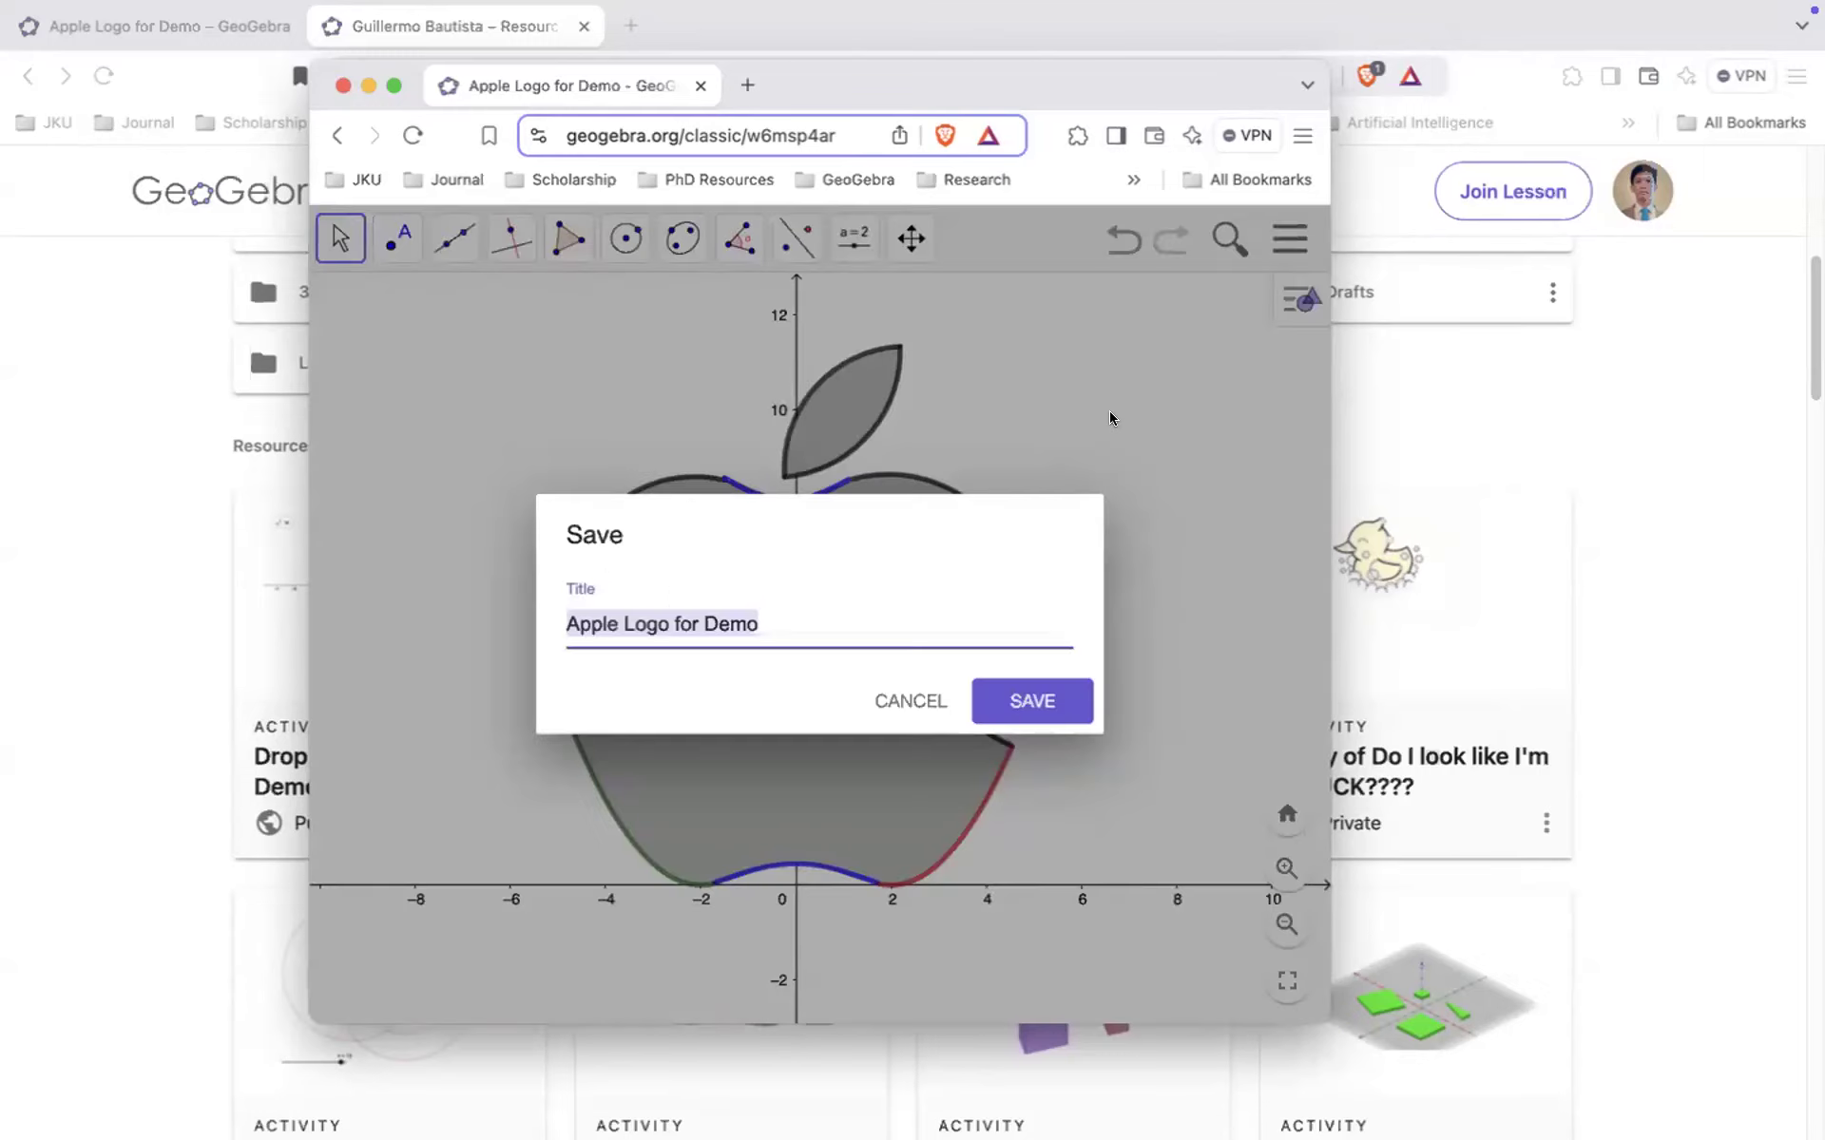
{"action": "left_click", "coordinate": [714, 637]}
{"action": "triple_click", "coordinate": [732, 624]}
{"action": "type", "text": "Ap"}
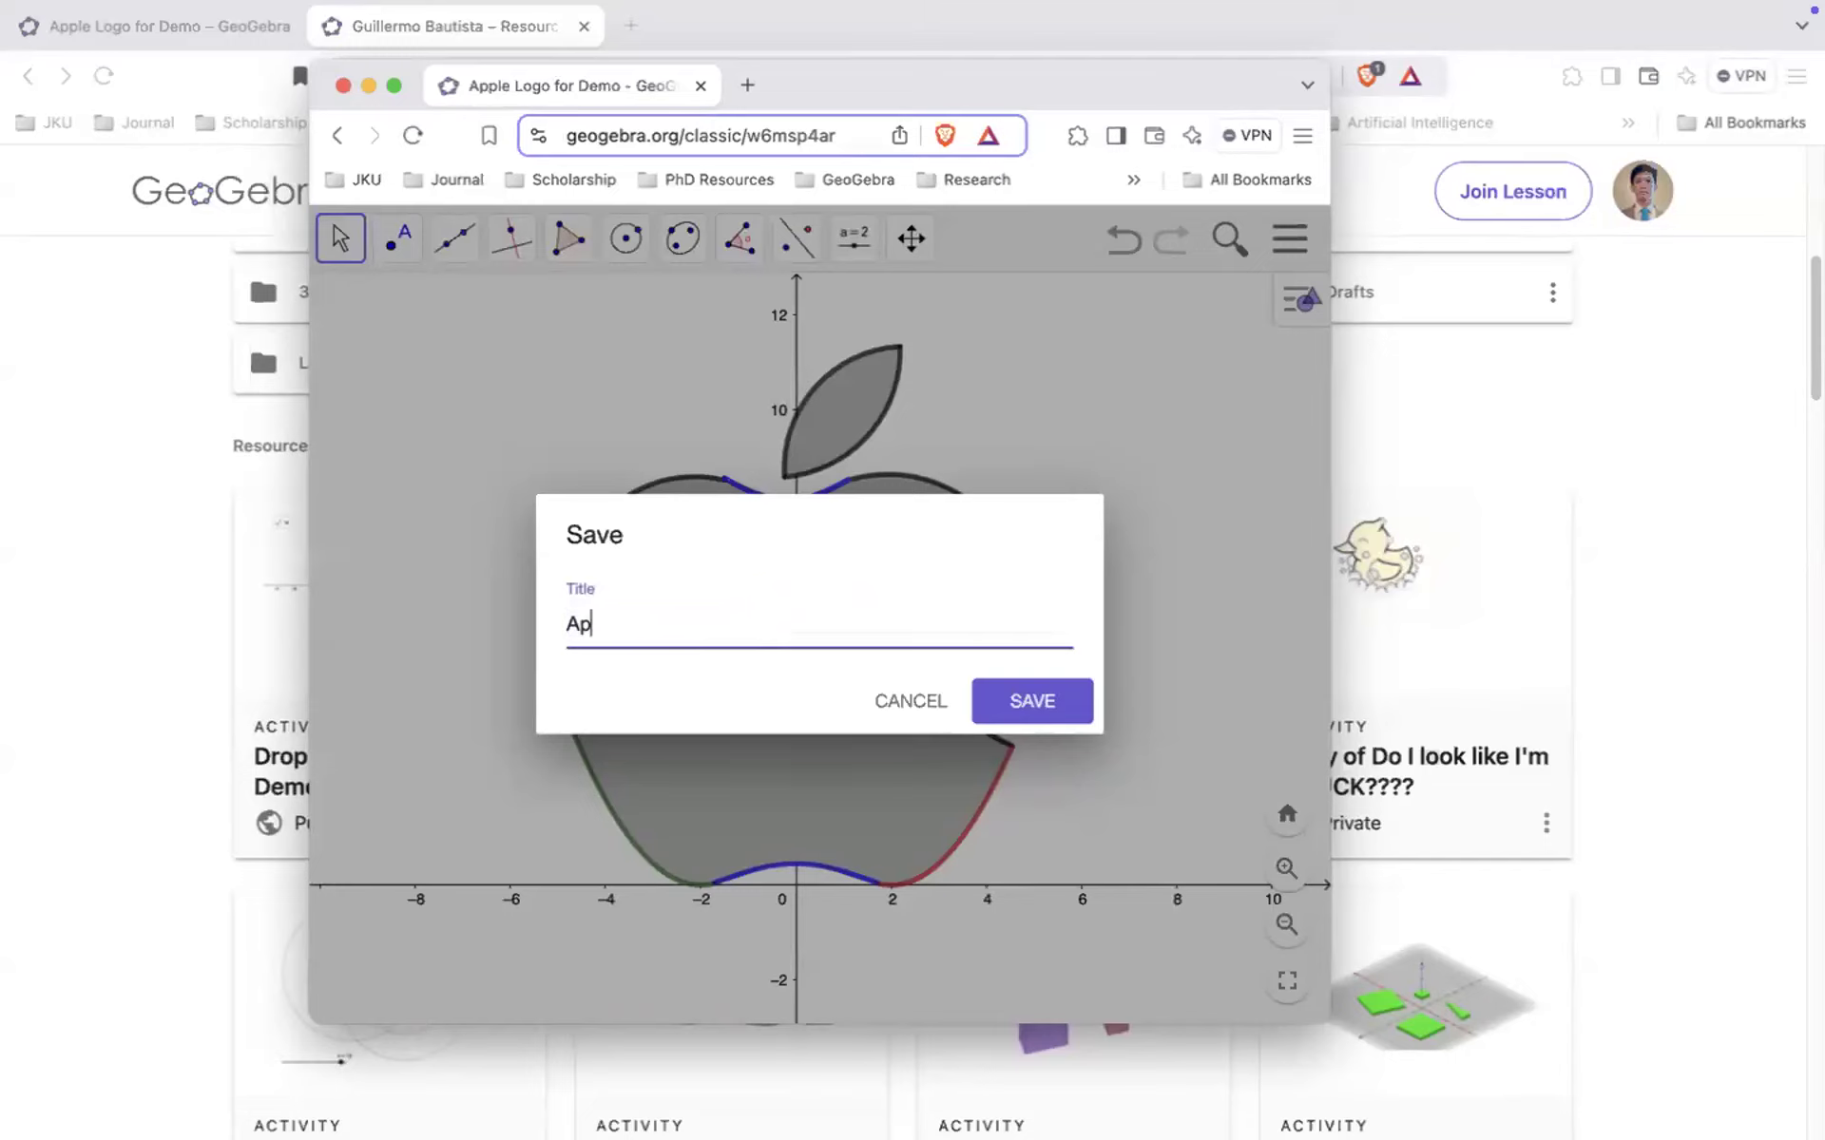
{"action": "type", "text": "ple Logo Demo Isabela"}
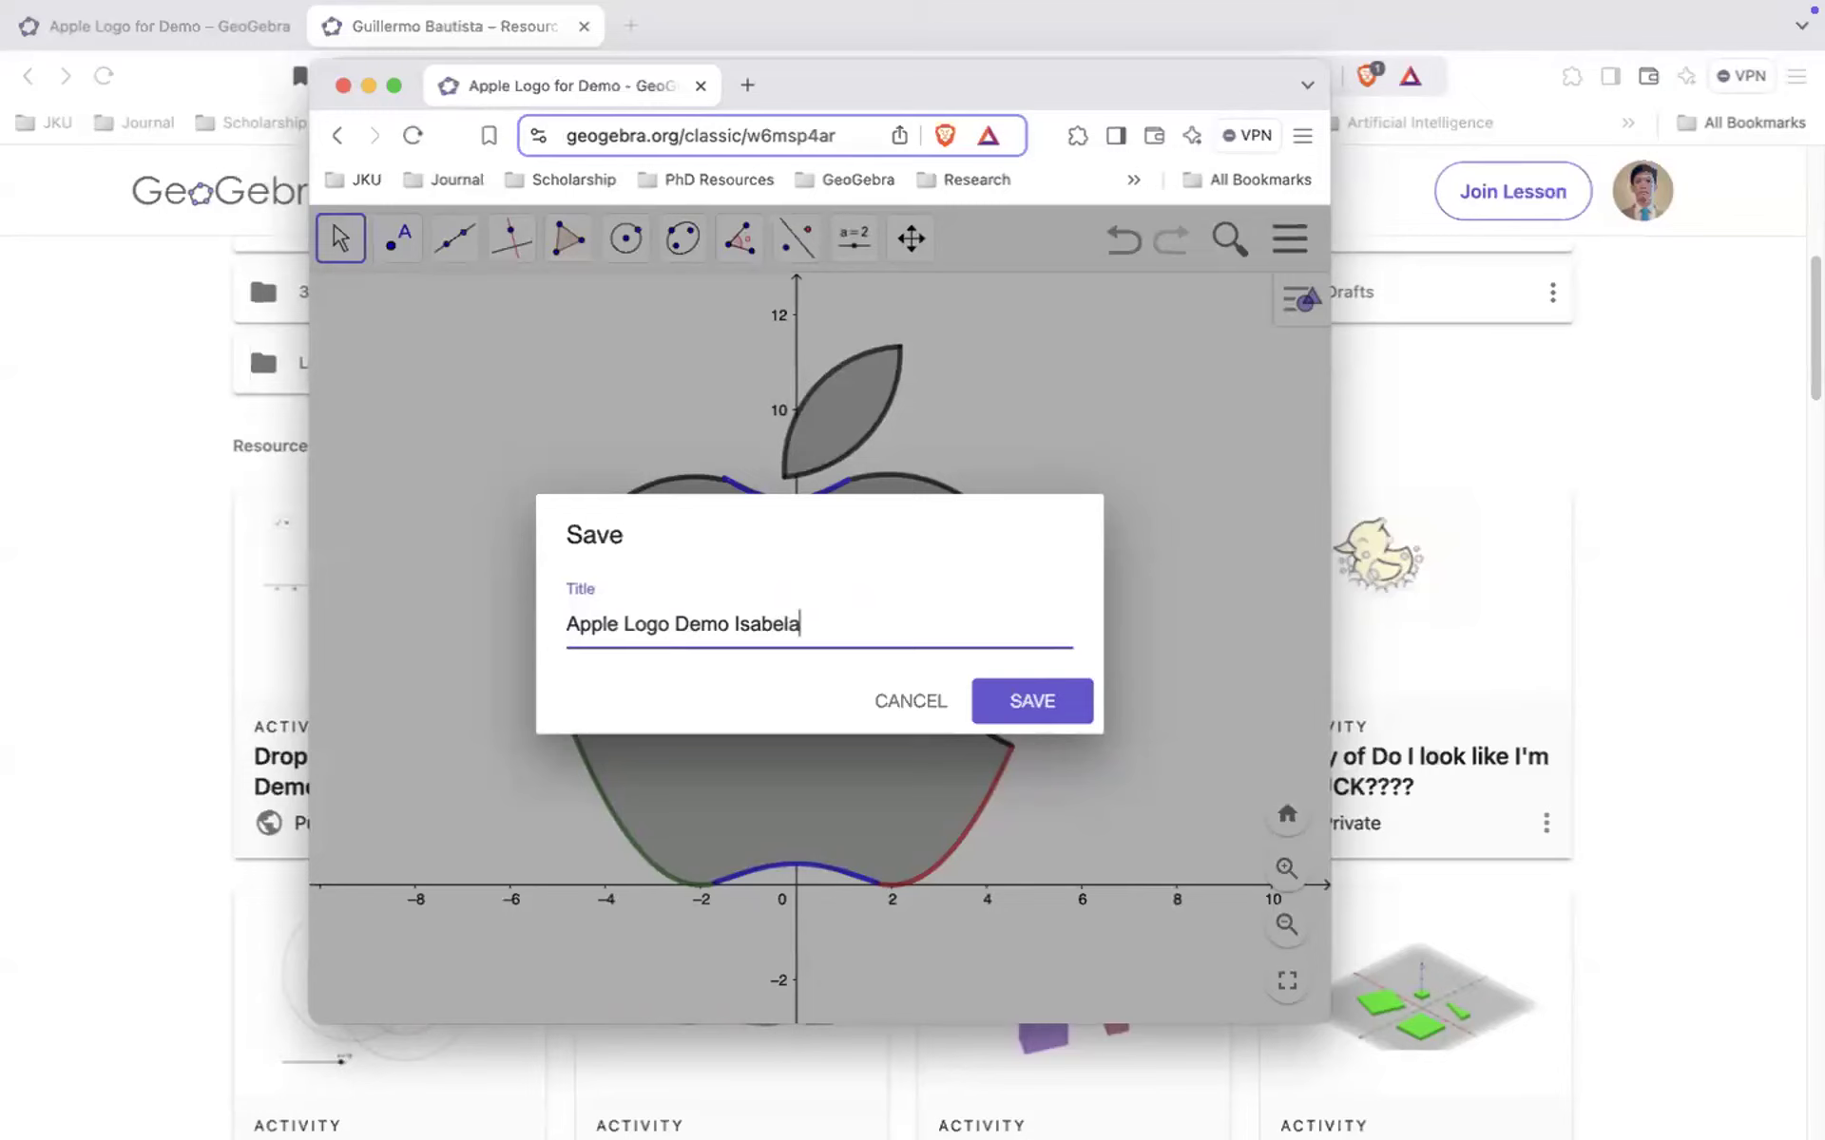
{"action": "key", "text": "Return"}
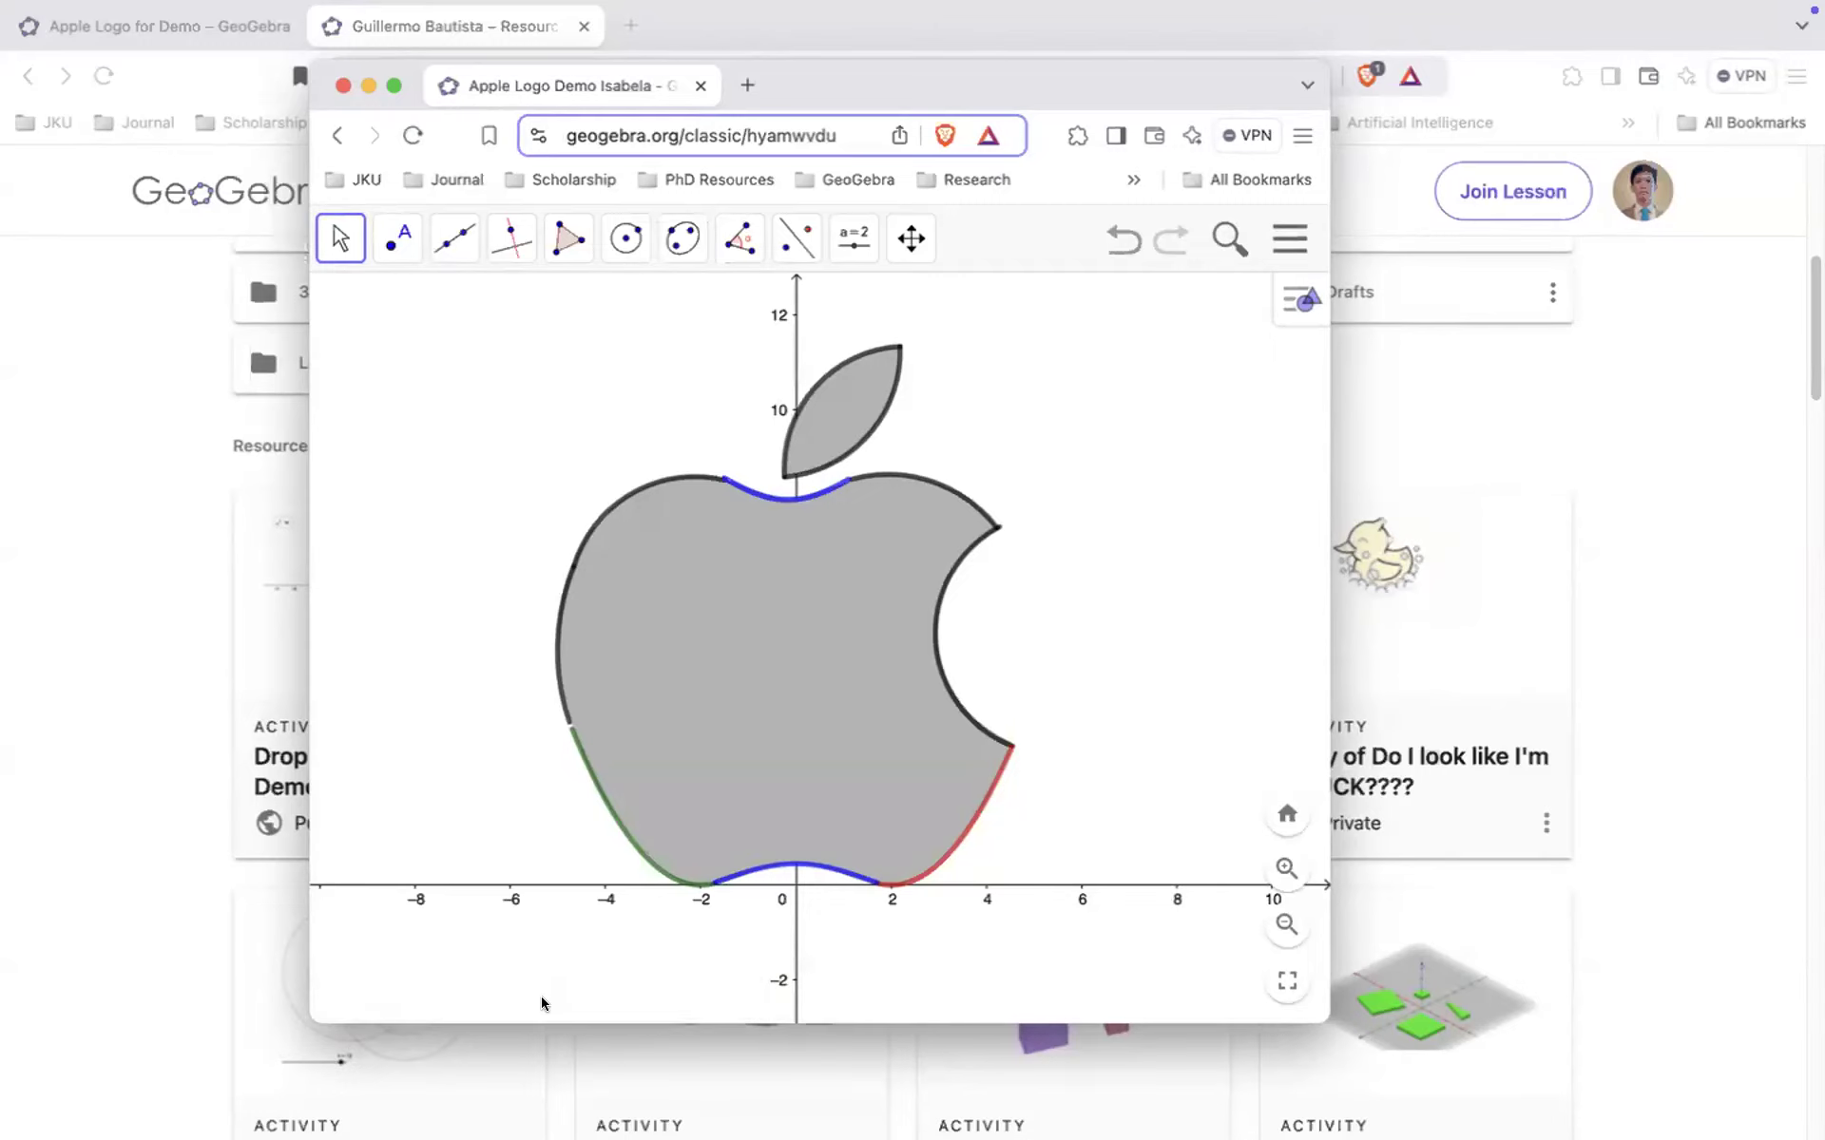
- Dock the saved applet back into the main browser as a tab and reload the profile page
{"action": "left_click", "coordinate": [1606, 696]}
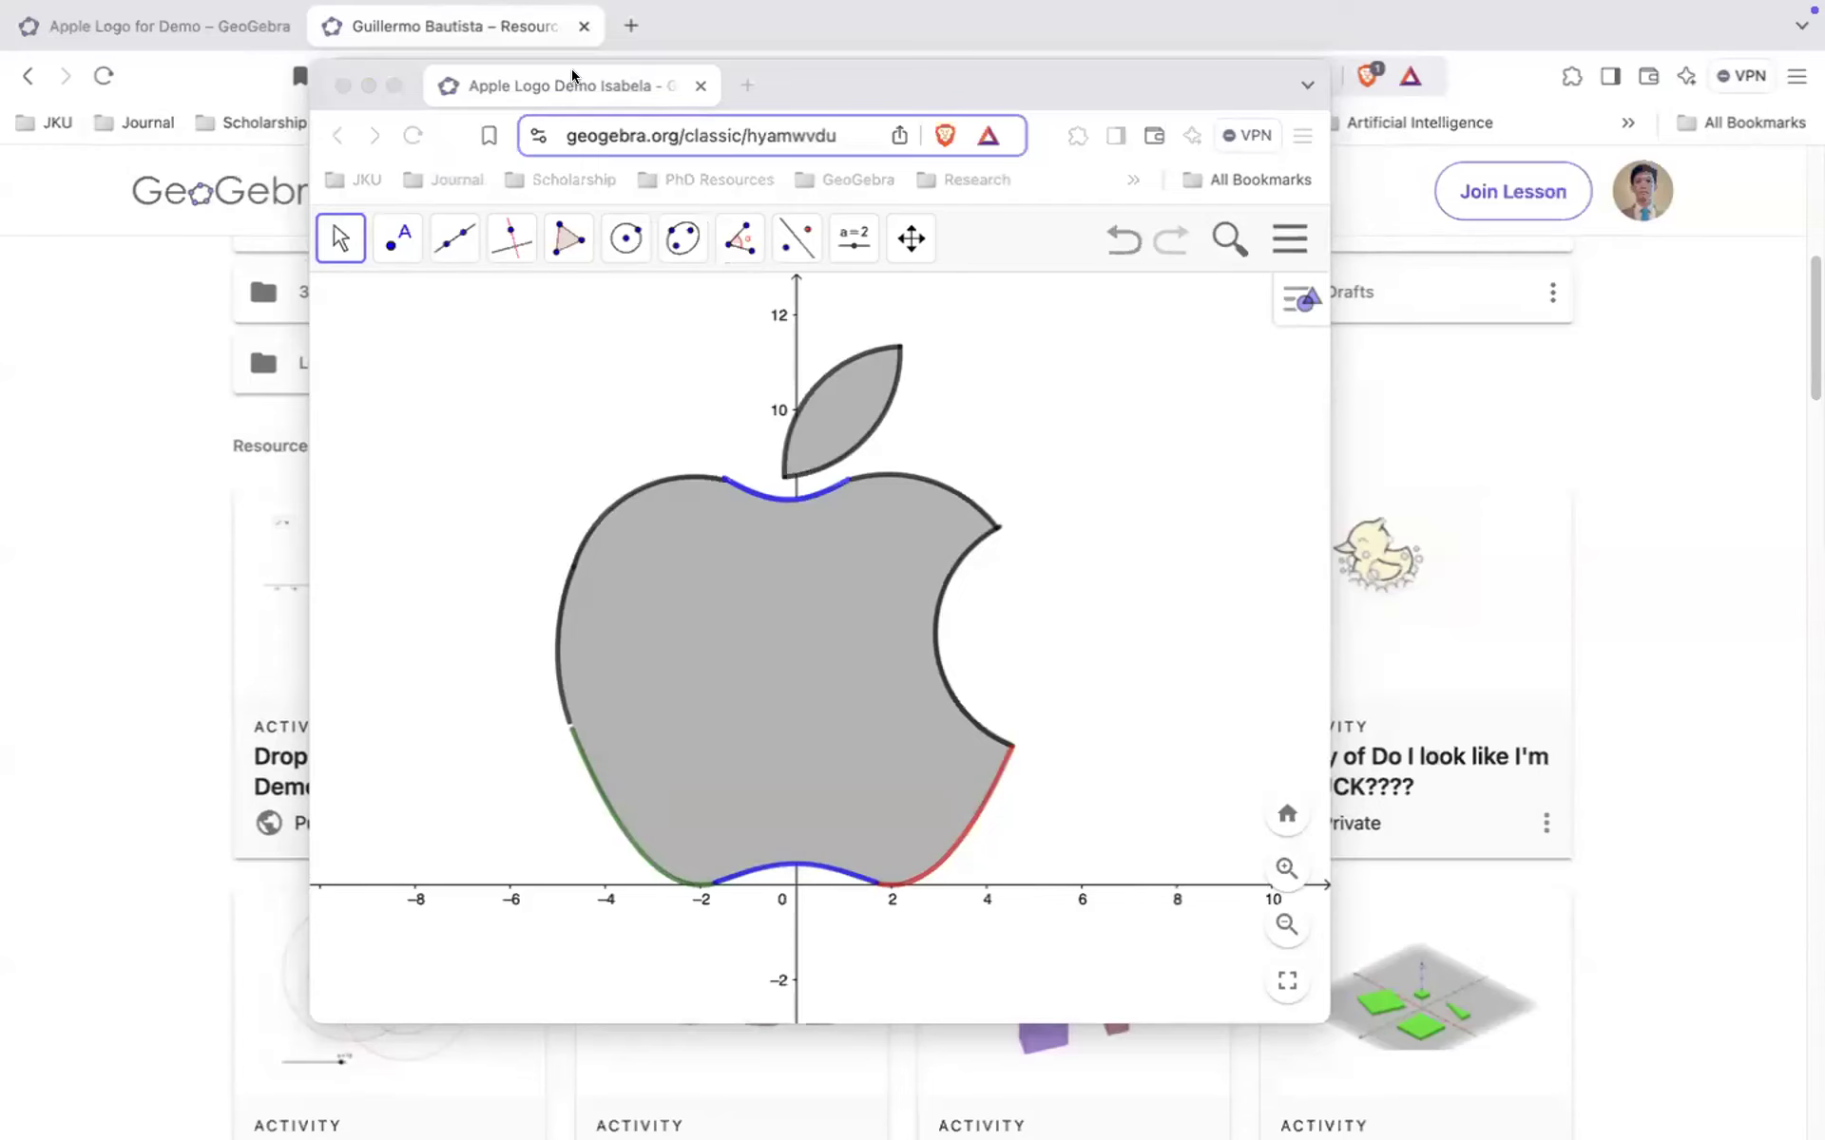
{"action": "left_click_drag", "start_coordinate": [573, 76], "coordinate": [655, 22]}
{"action": "left_click", "coordinate": [475, 35]}
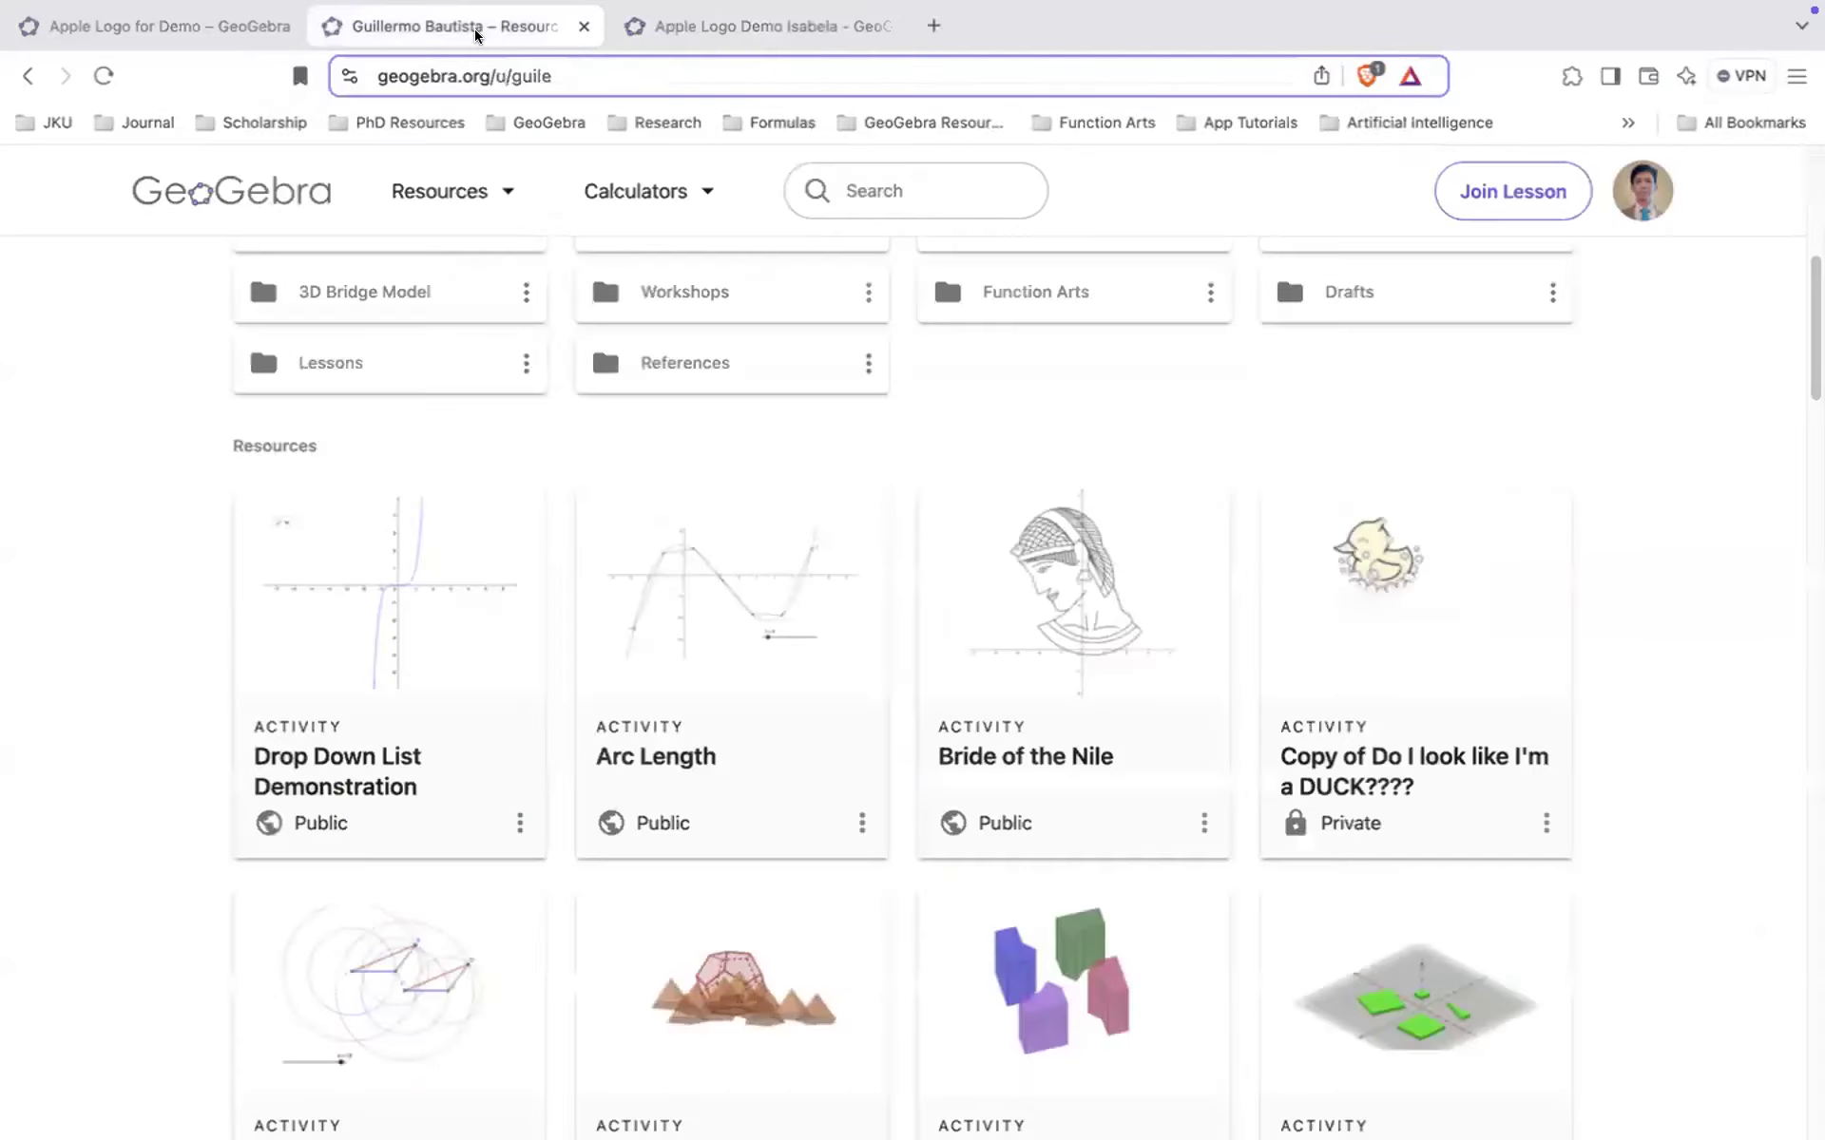
{"action": "scroll", "coordinate": [1067, 746], "scroll_direction": "up", "scroll_amount": 7}
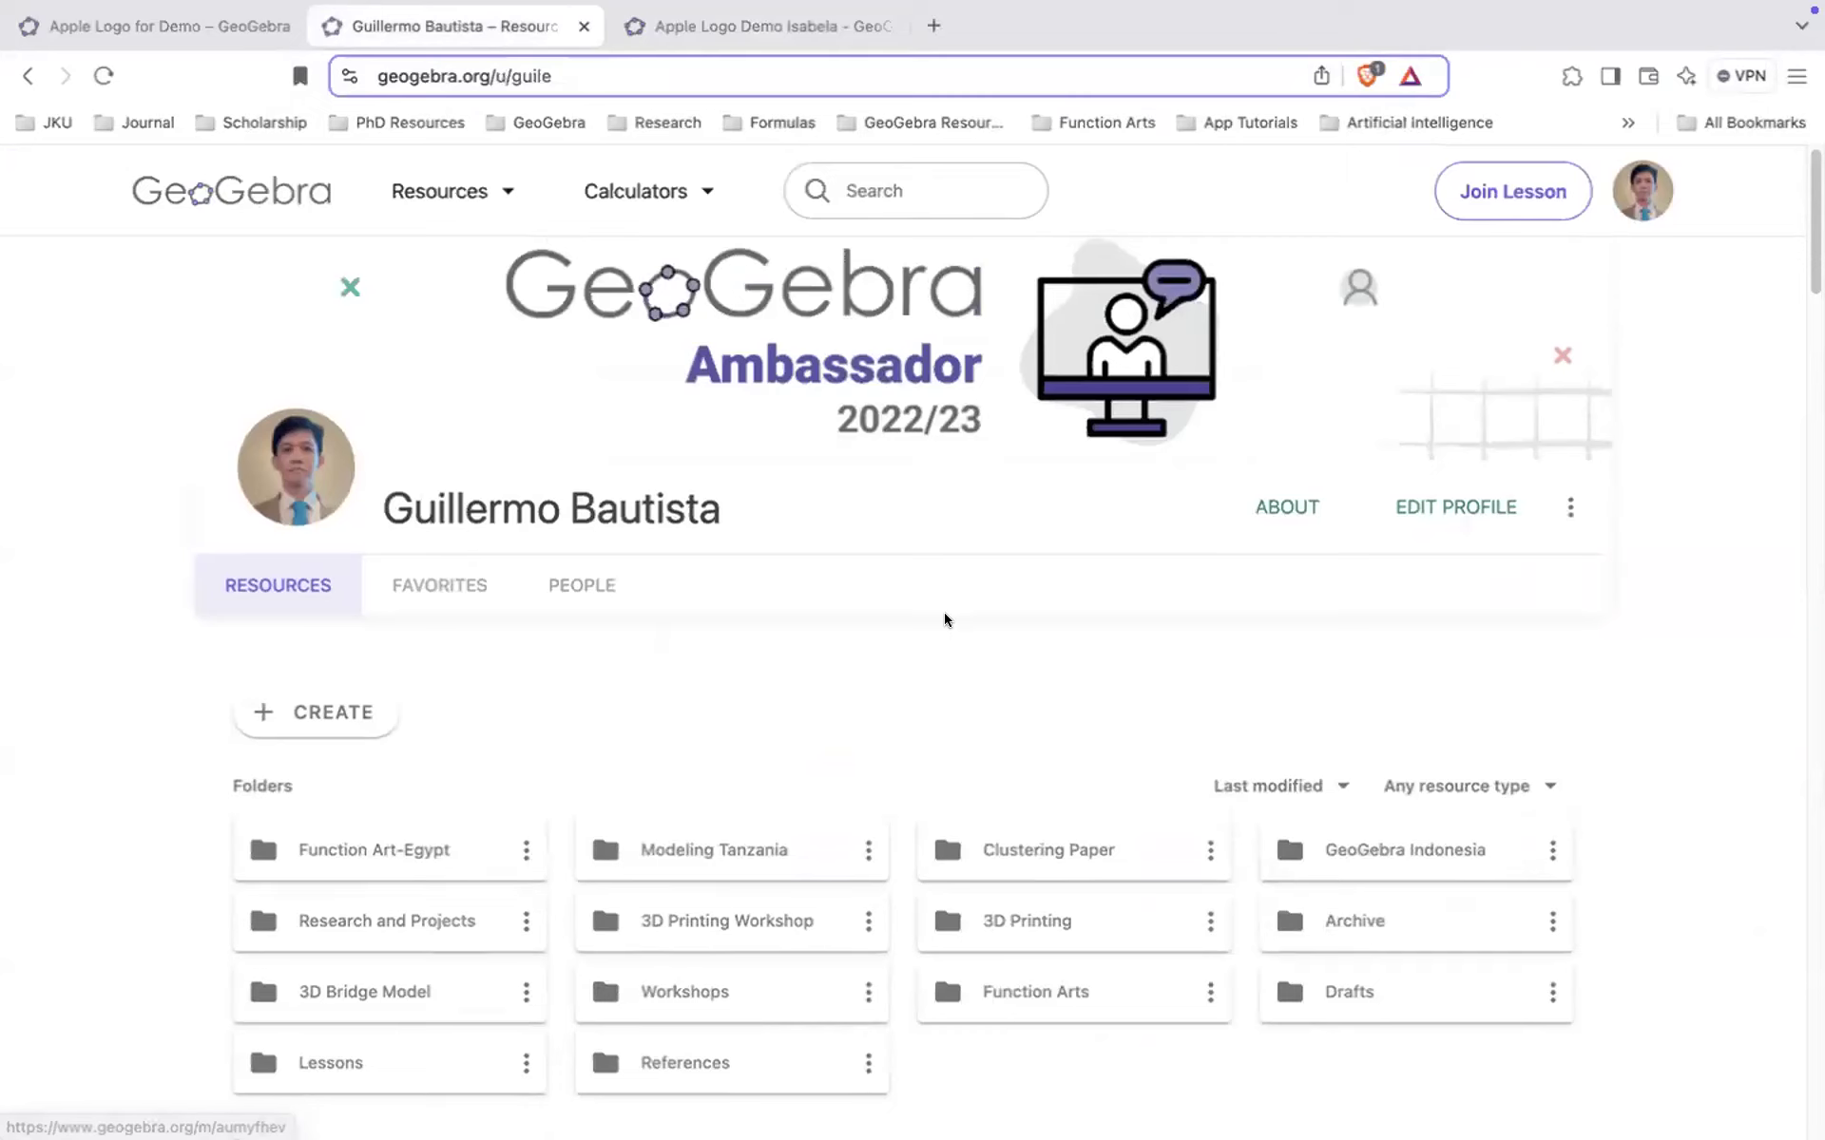
{"action": "left_click", "coordinate": [596, 80]}
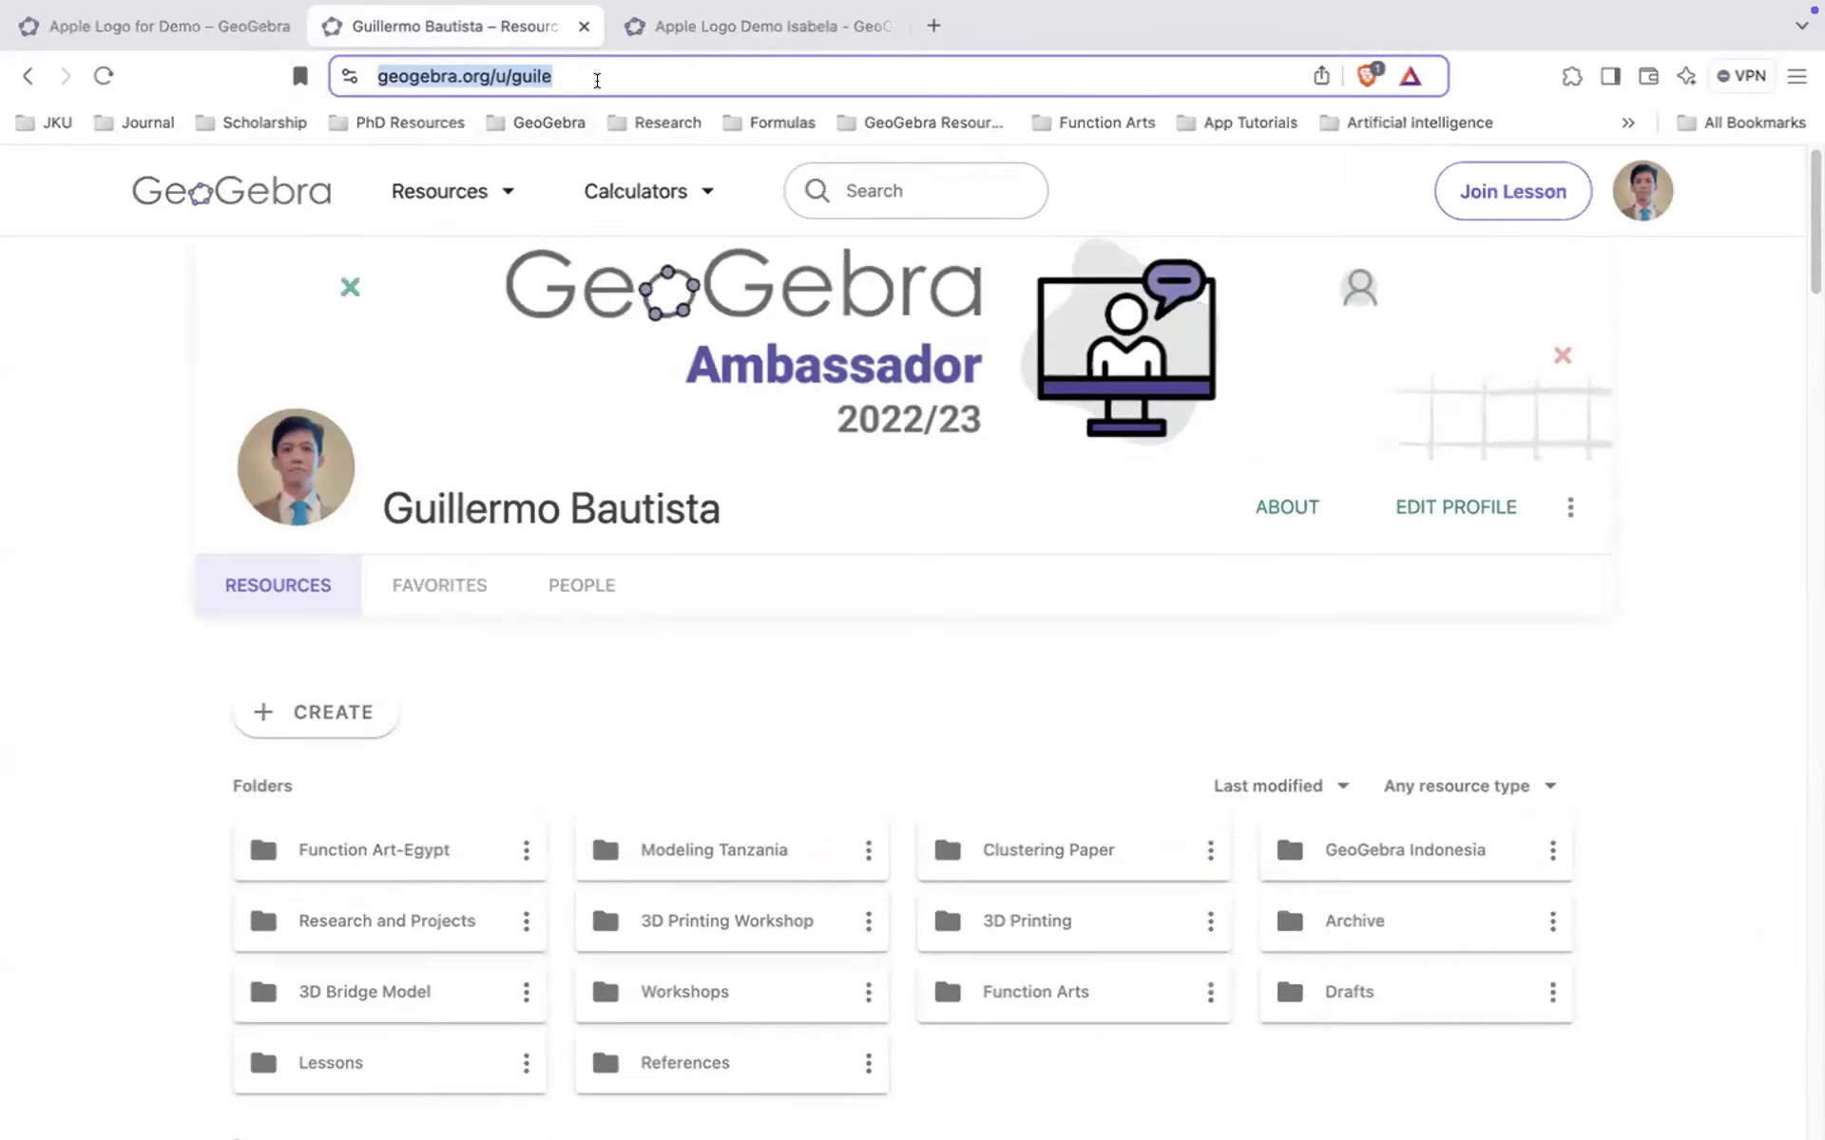
{"action": "key", "text": "Return"}
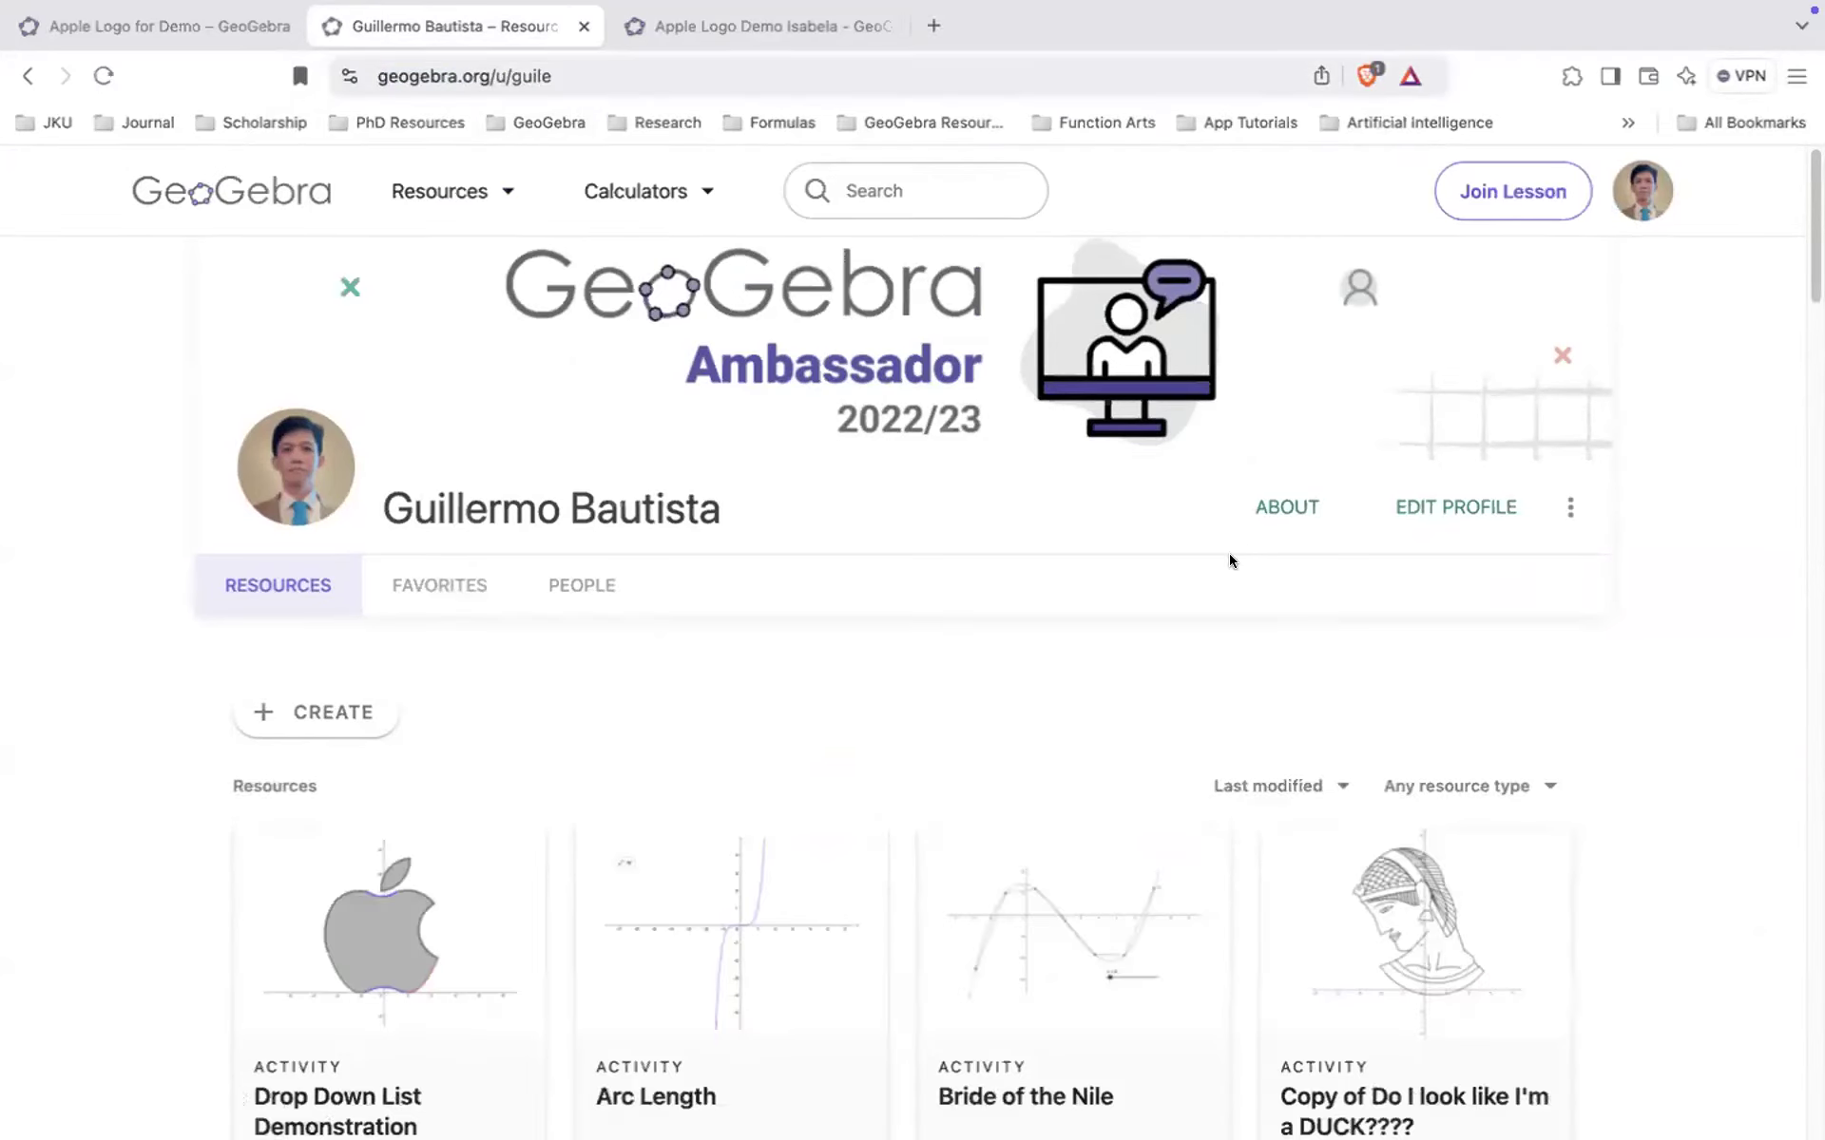
- Browse the profile resources, peek at the Drop Down List Demonstration activity, and reload the profile
{"action": "scroll", "coordinate": [1240, 553], "scroll_direction": "down", "scroll_amount": 5}
{"action": "scroll", "coordinate": [1241, 559], "scroll_direction": "down", "scroll_amount": 1}
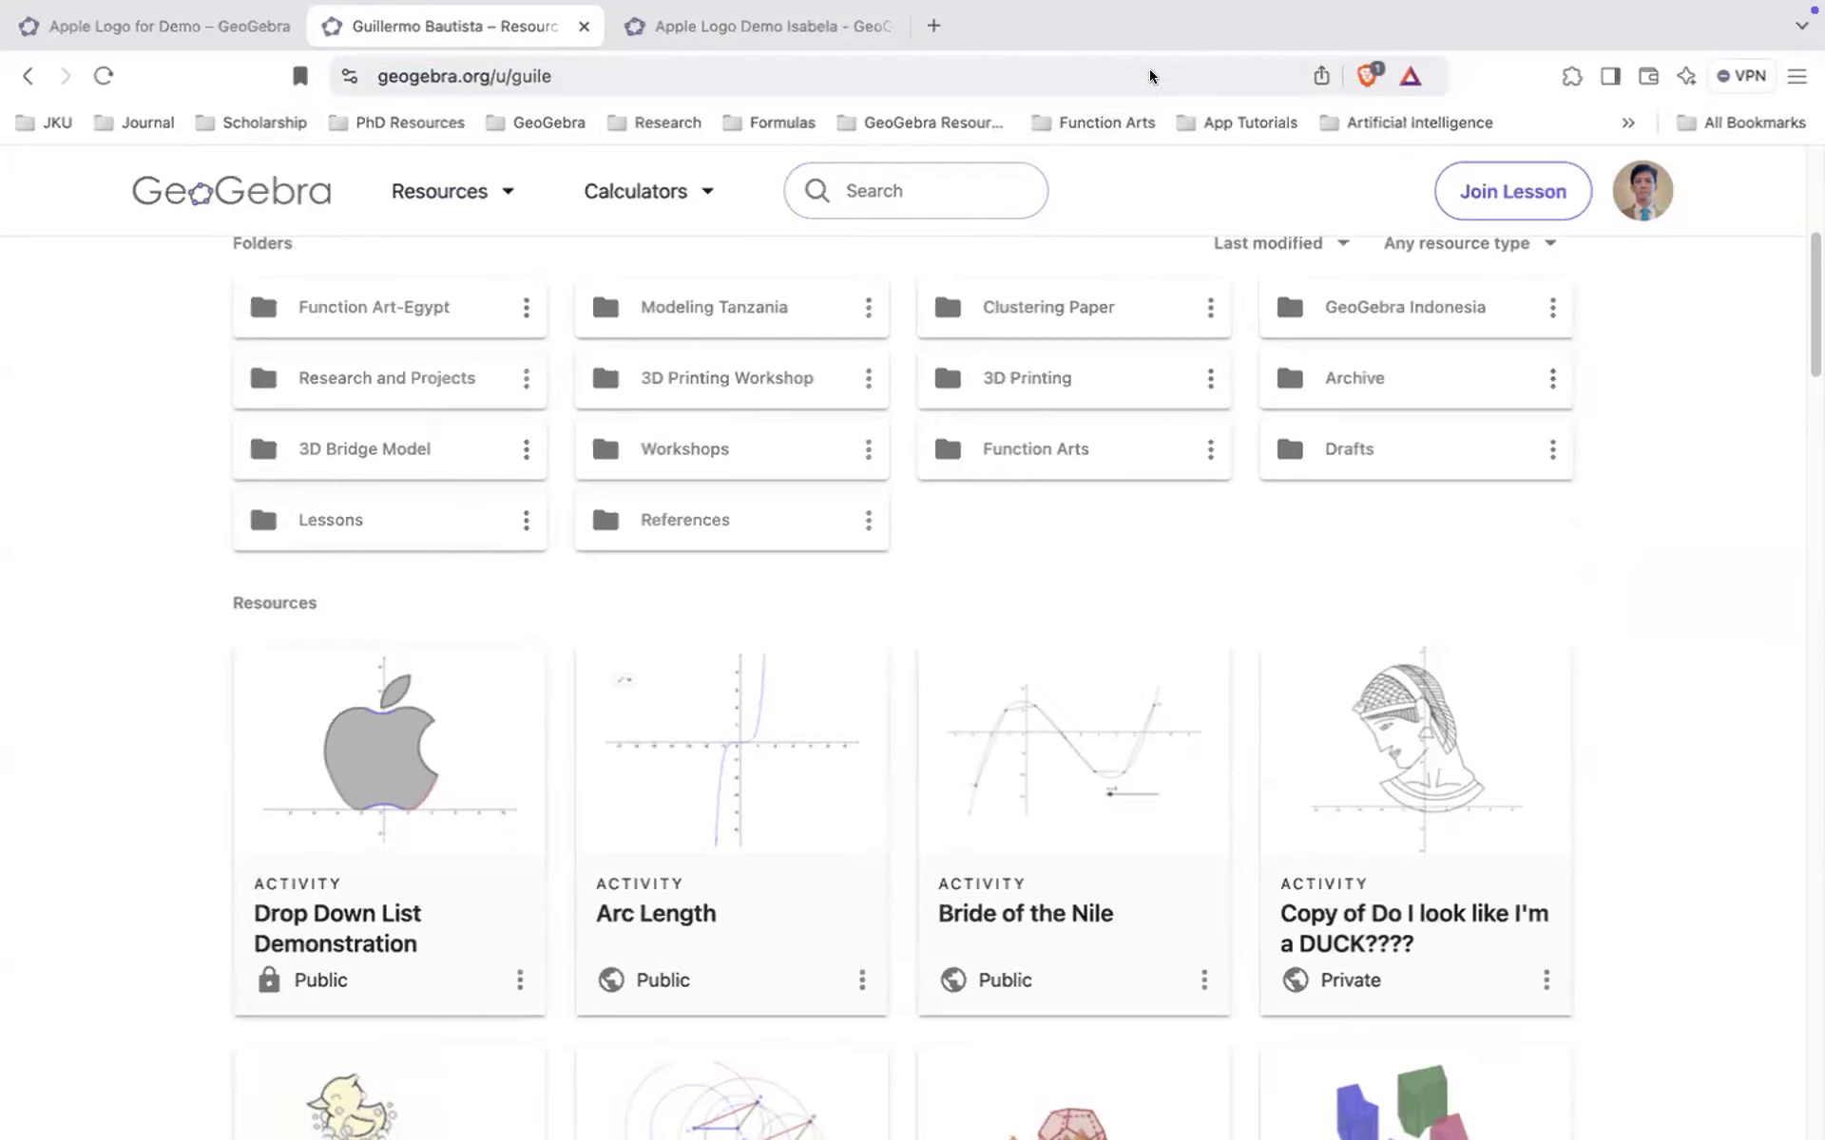
{"action": "scroll", "coordinate": [596, 687], "scroll_direction": "down", "scroll_amount": 3}
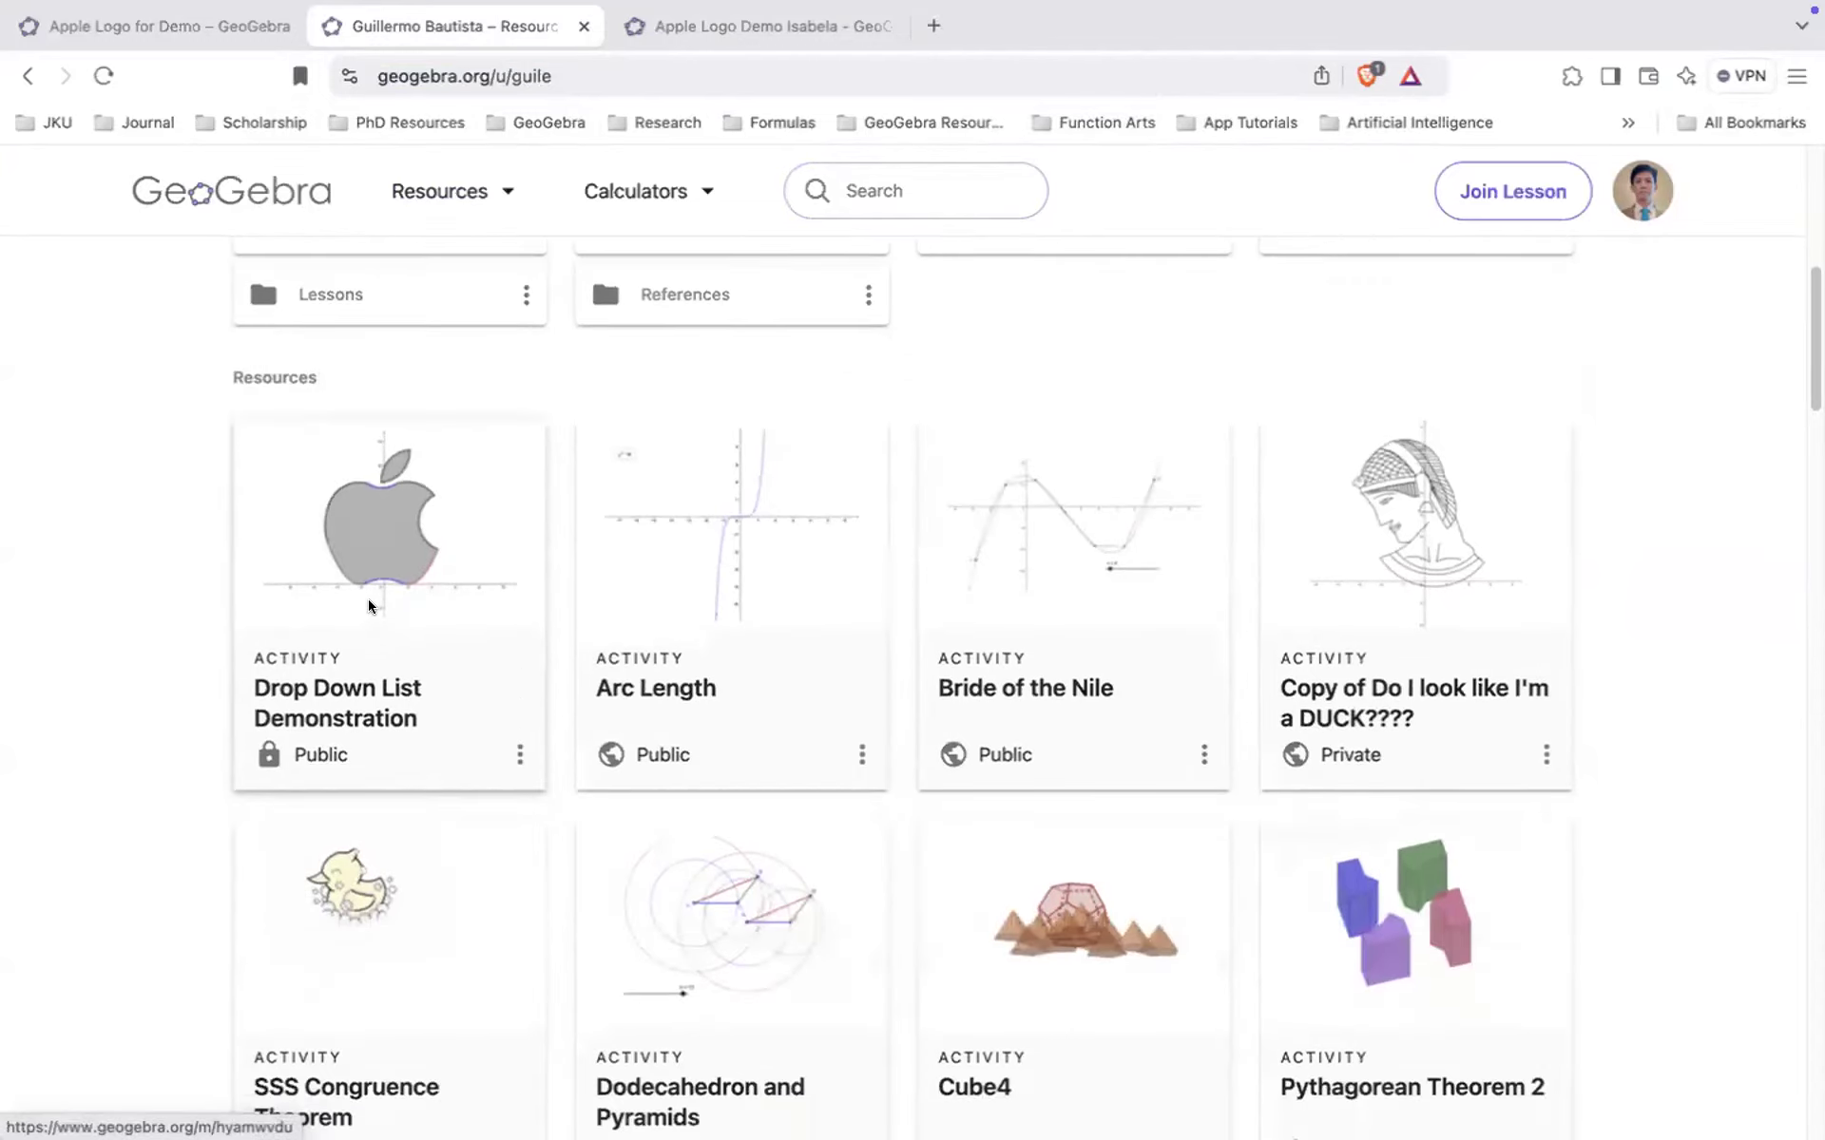
{"action": "left_click", "coordinate": [367, 602]}
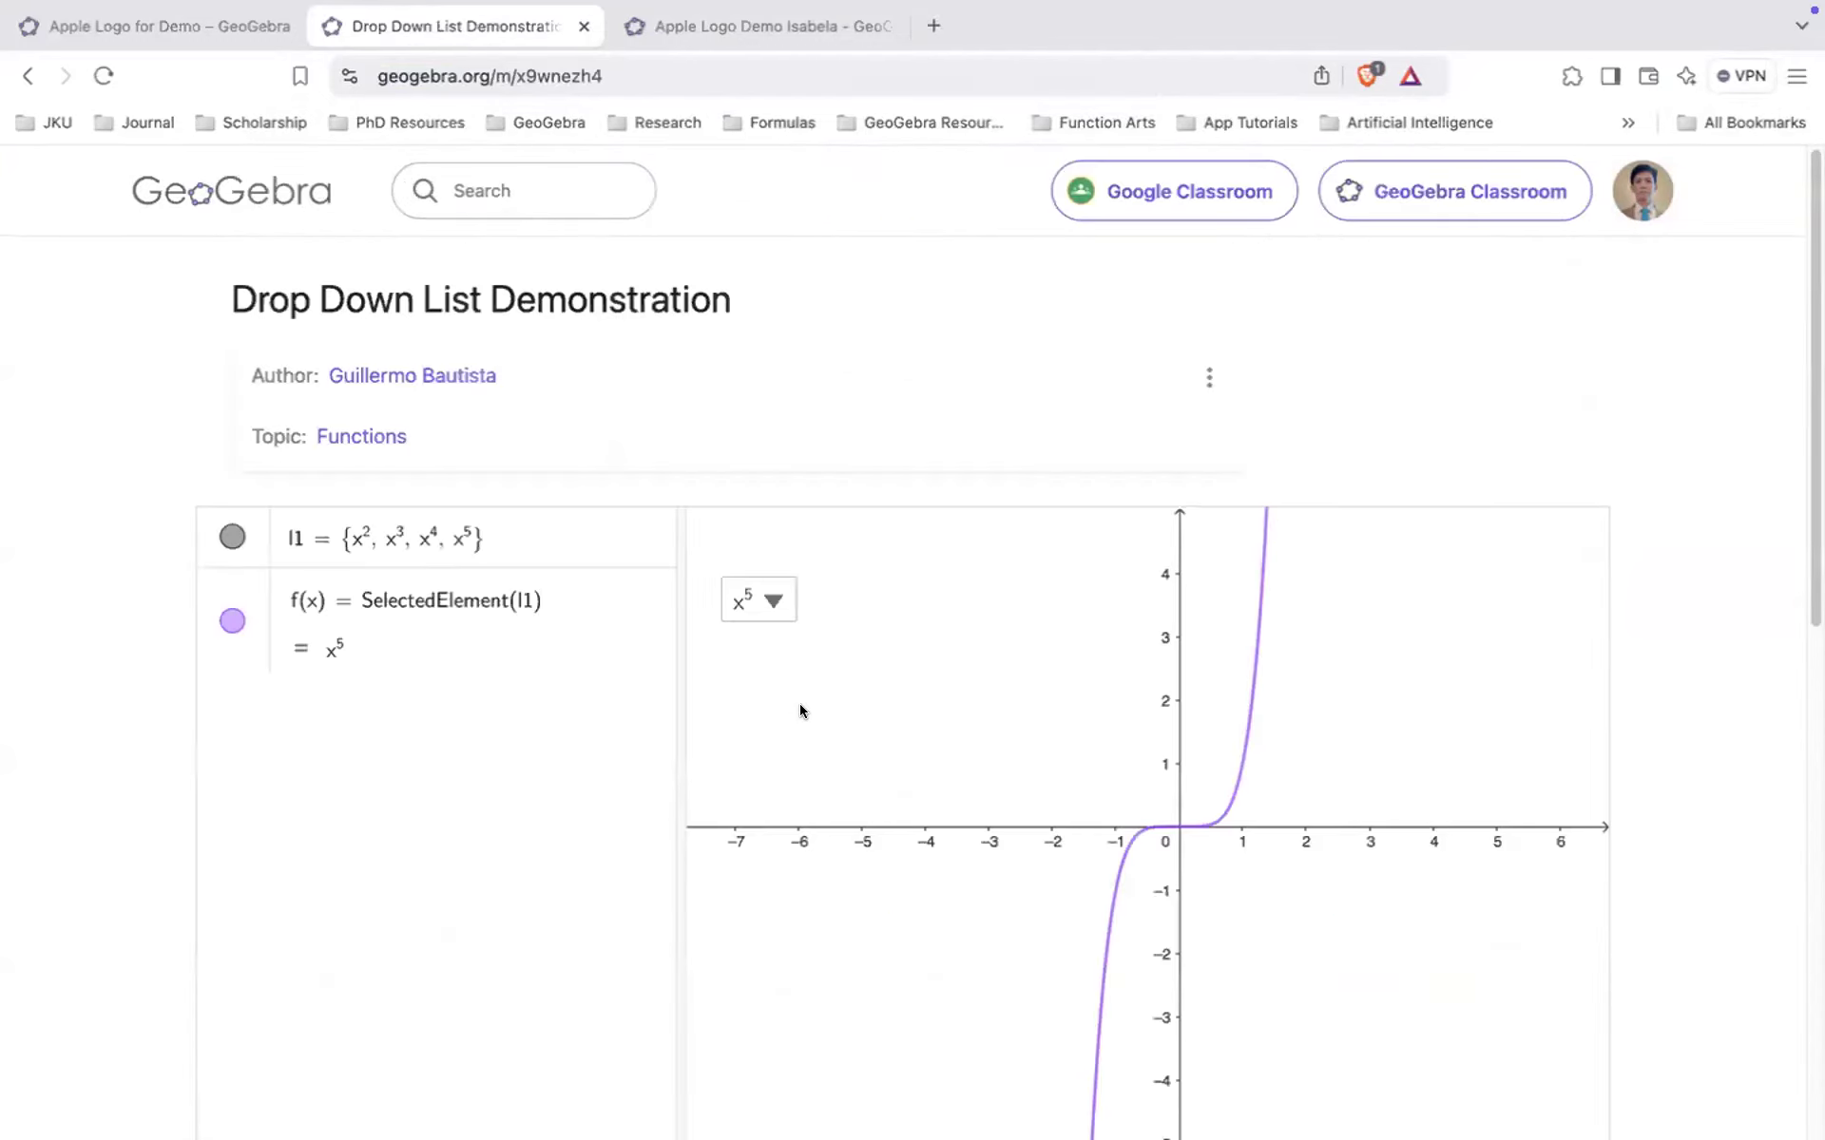
{"action": "left_click", "coordinate": [30, 75]}
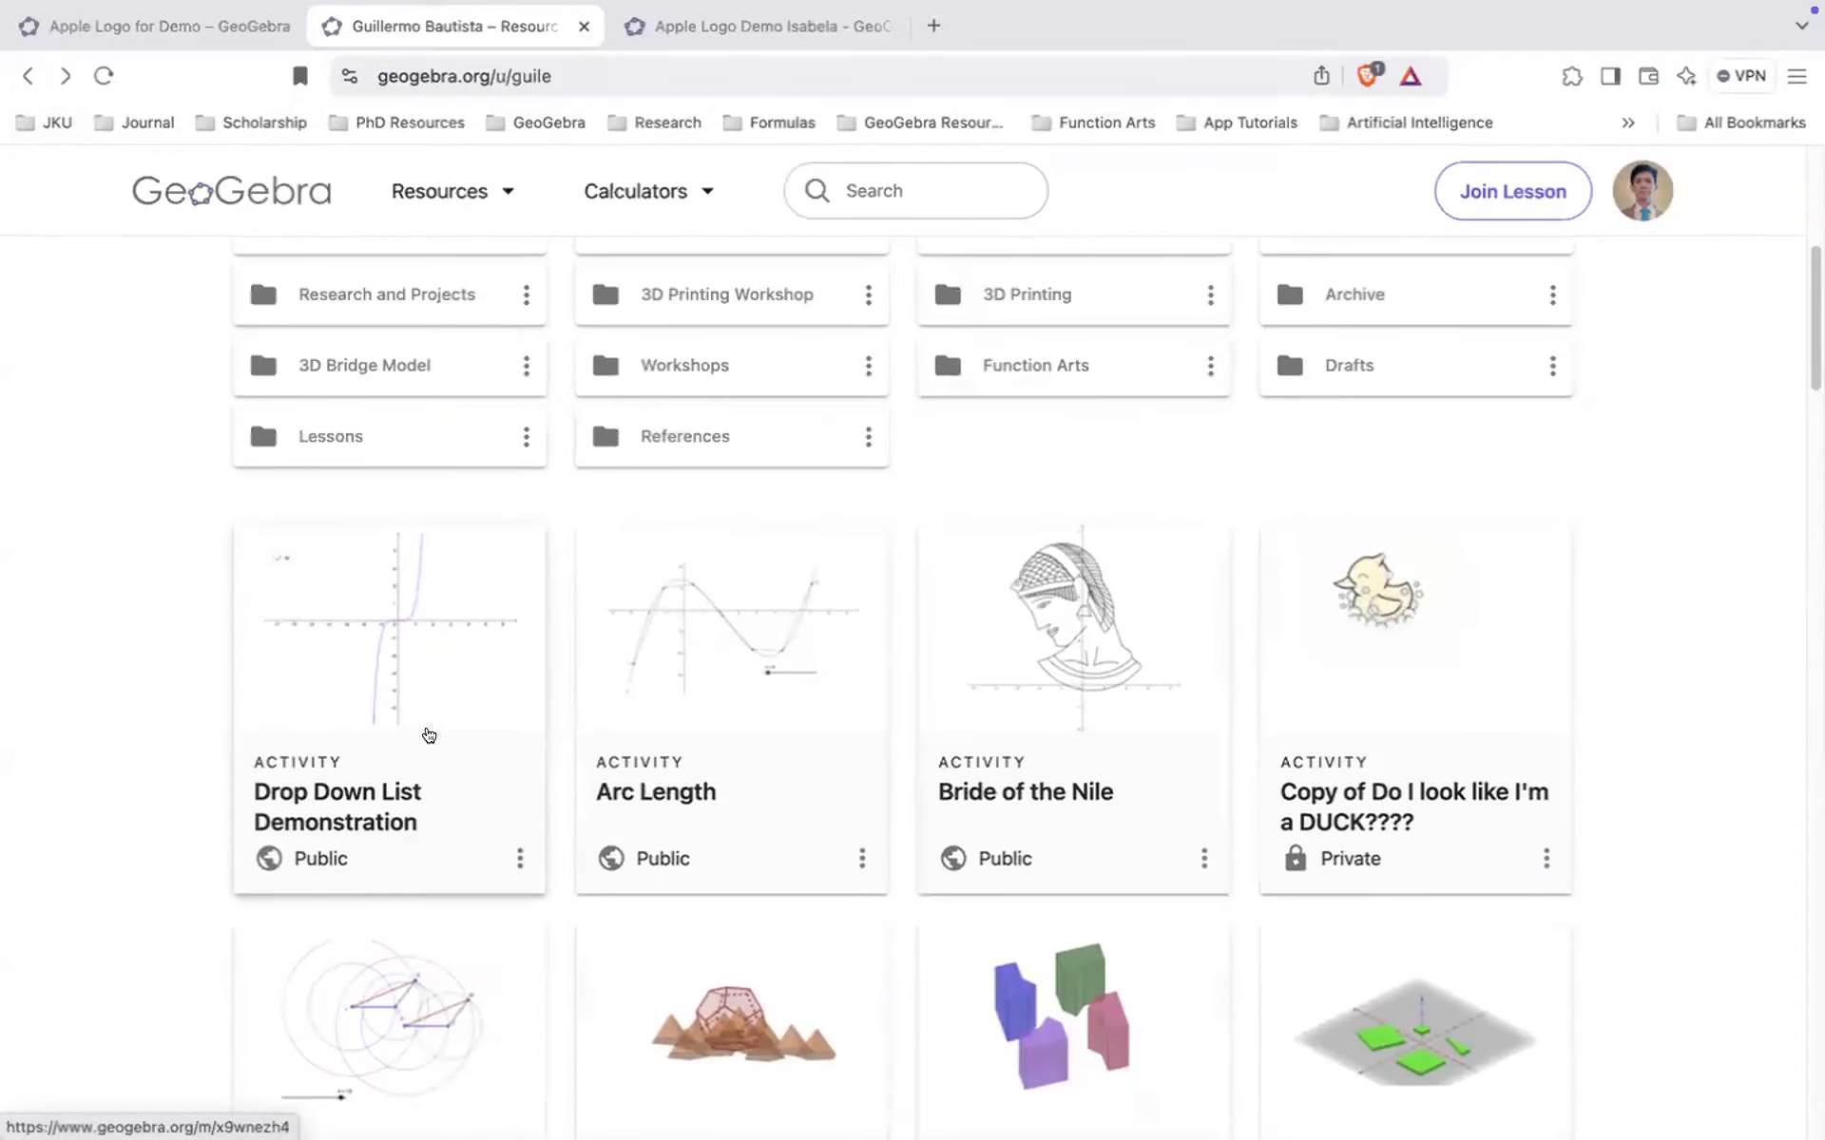
{"action": "left_click", "coordinate": [640, 89]}
{"action": "key", "text": "Return"}
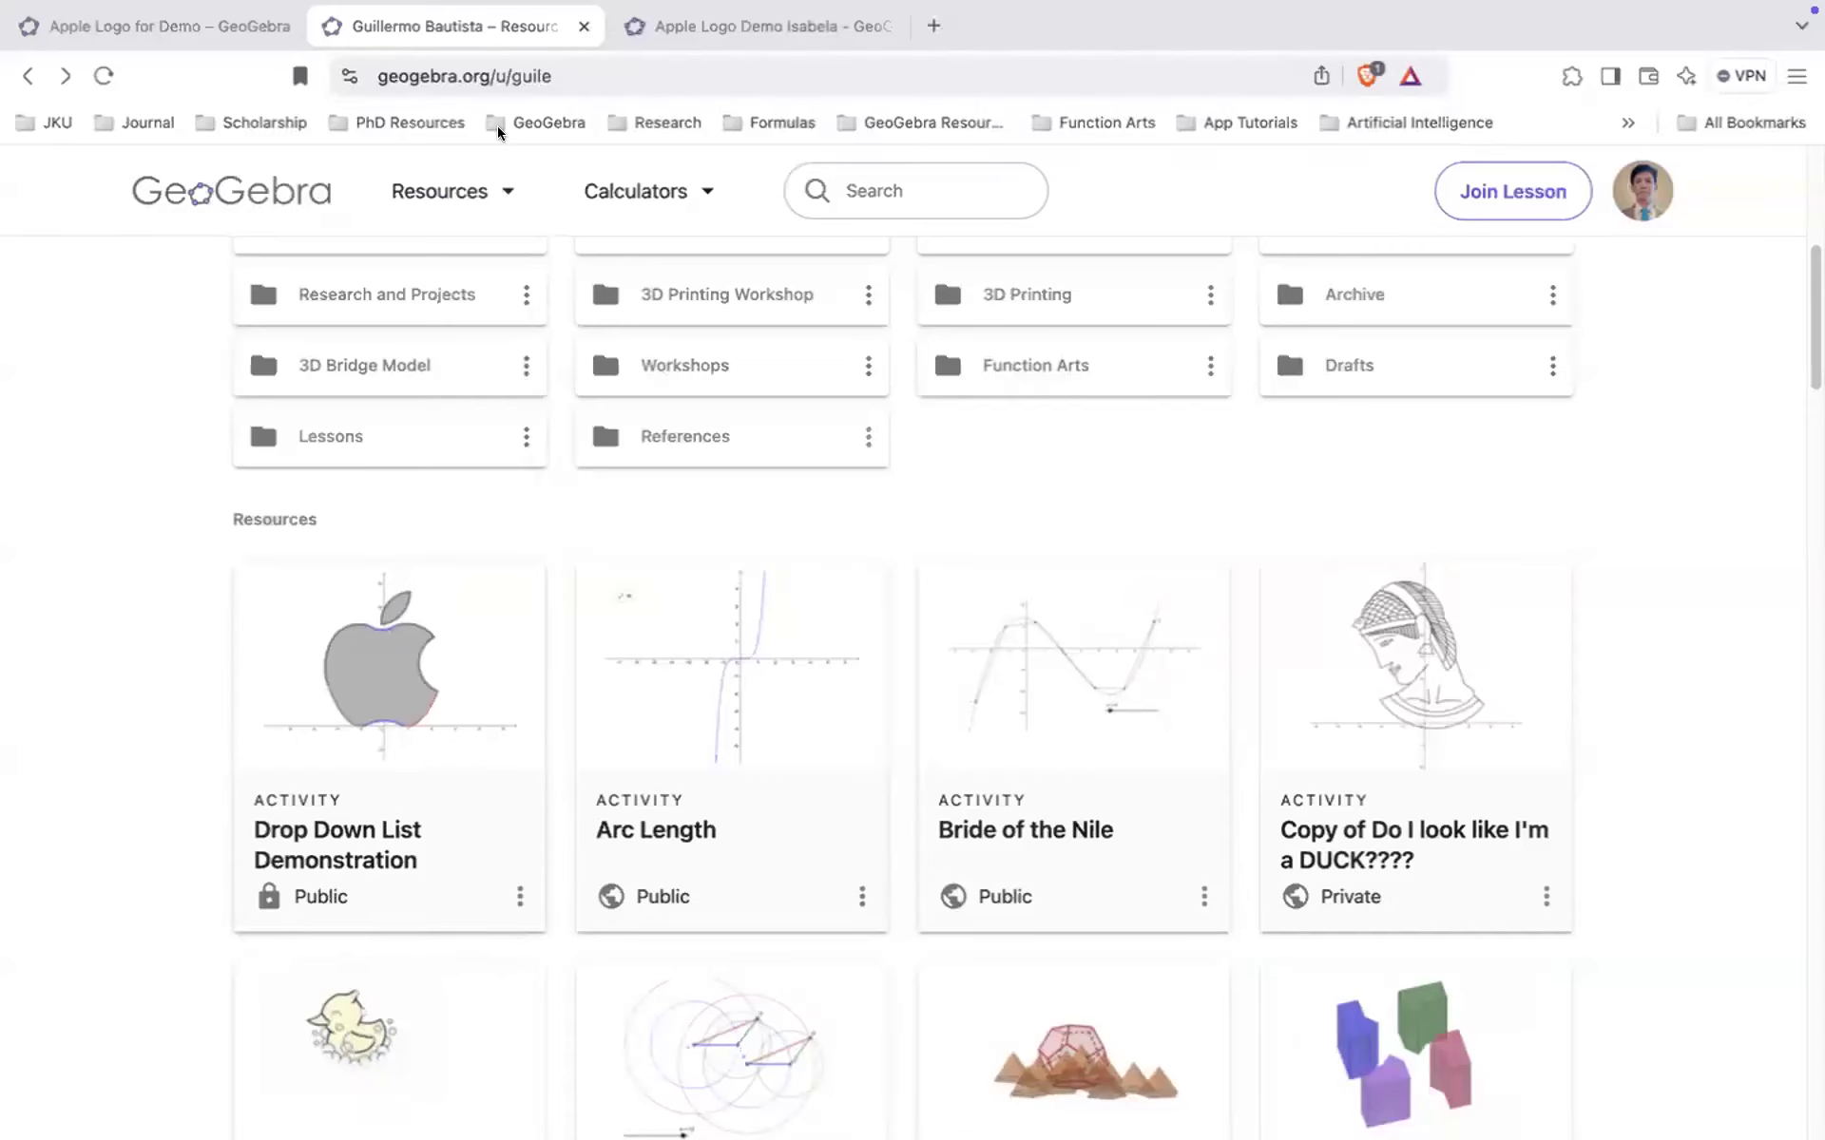
- Reopen geogebra.org in a new tab and open the Apple Logo Demo card's options menu
{"action": "left_click", "coordinate": [581, 27]}
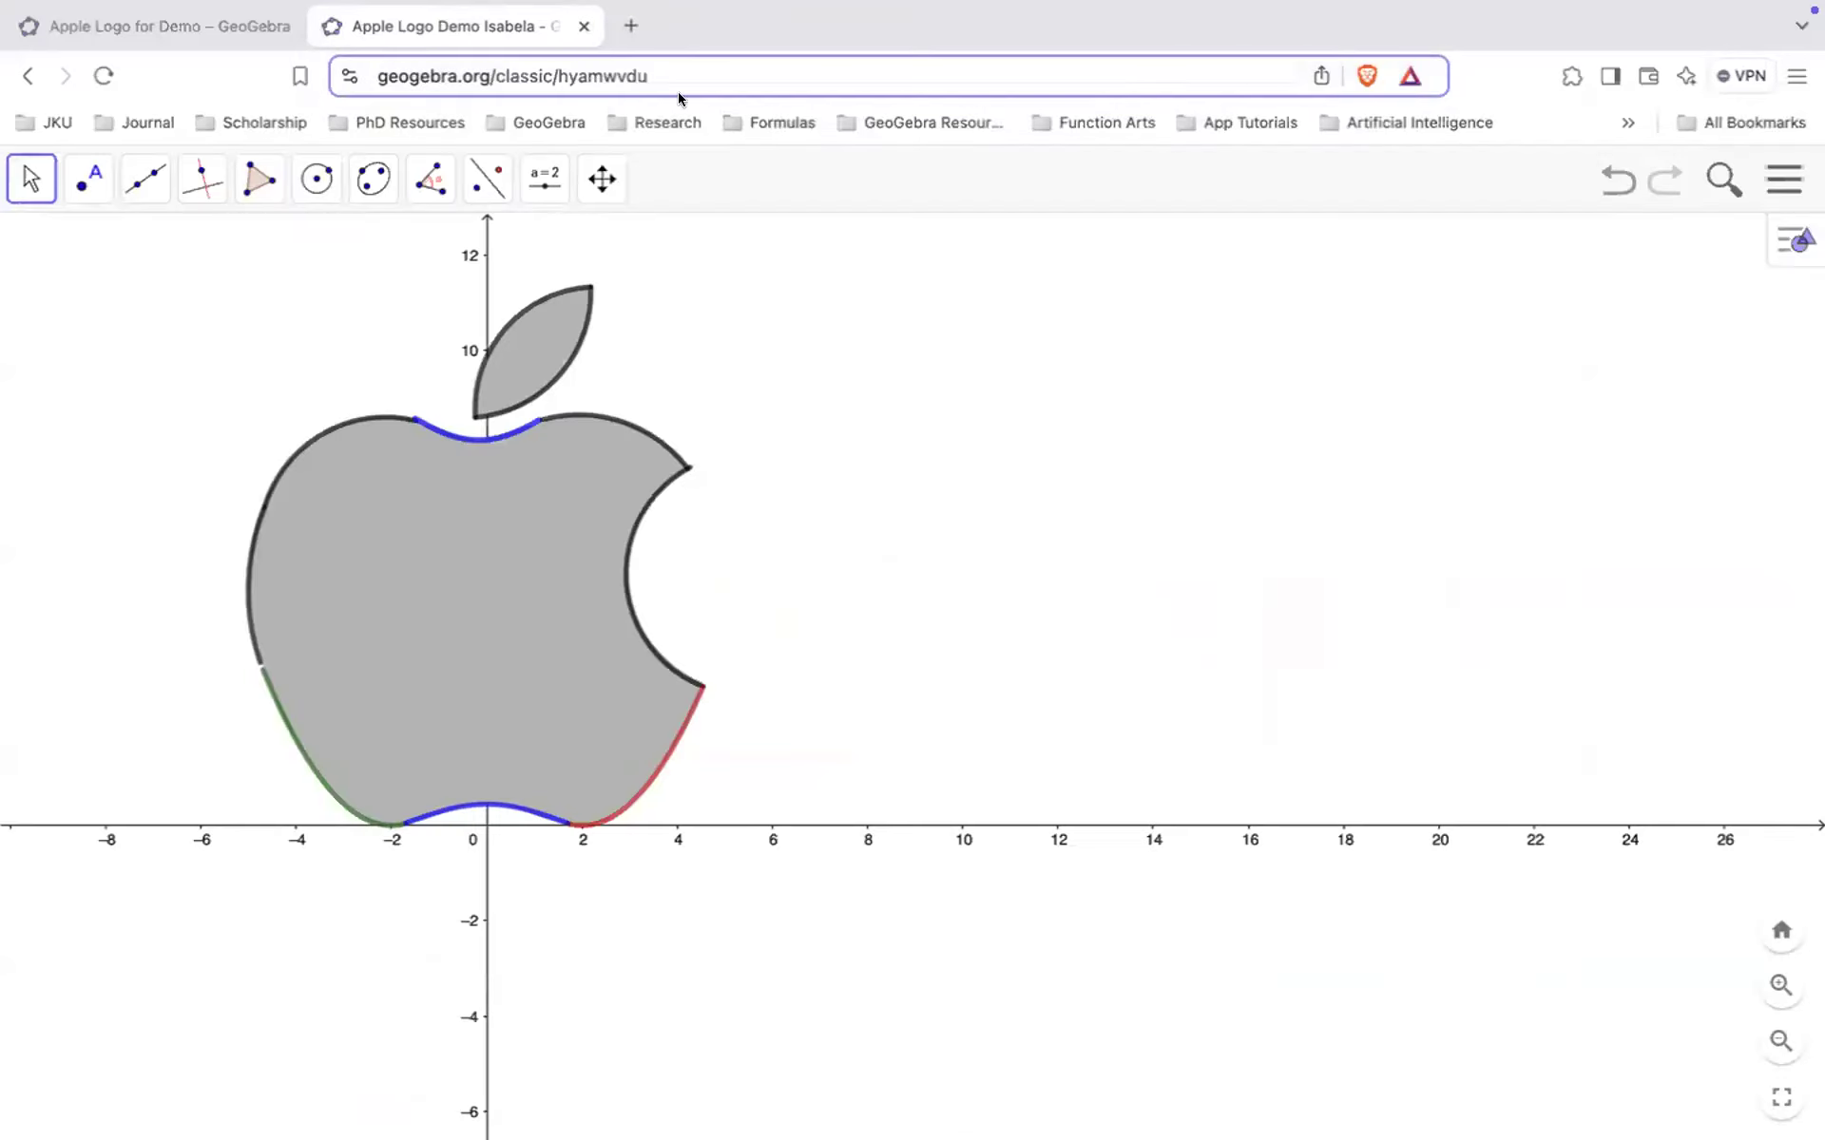
{"action": "left_click", "coordinate": [630, 26]}
{"action": "type", "text": "ge"}
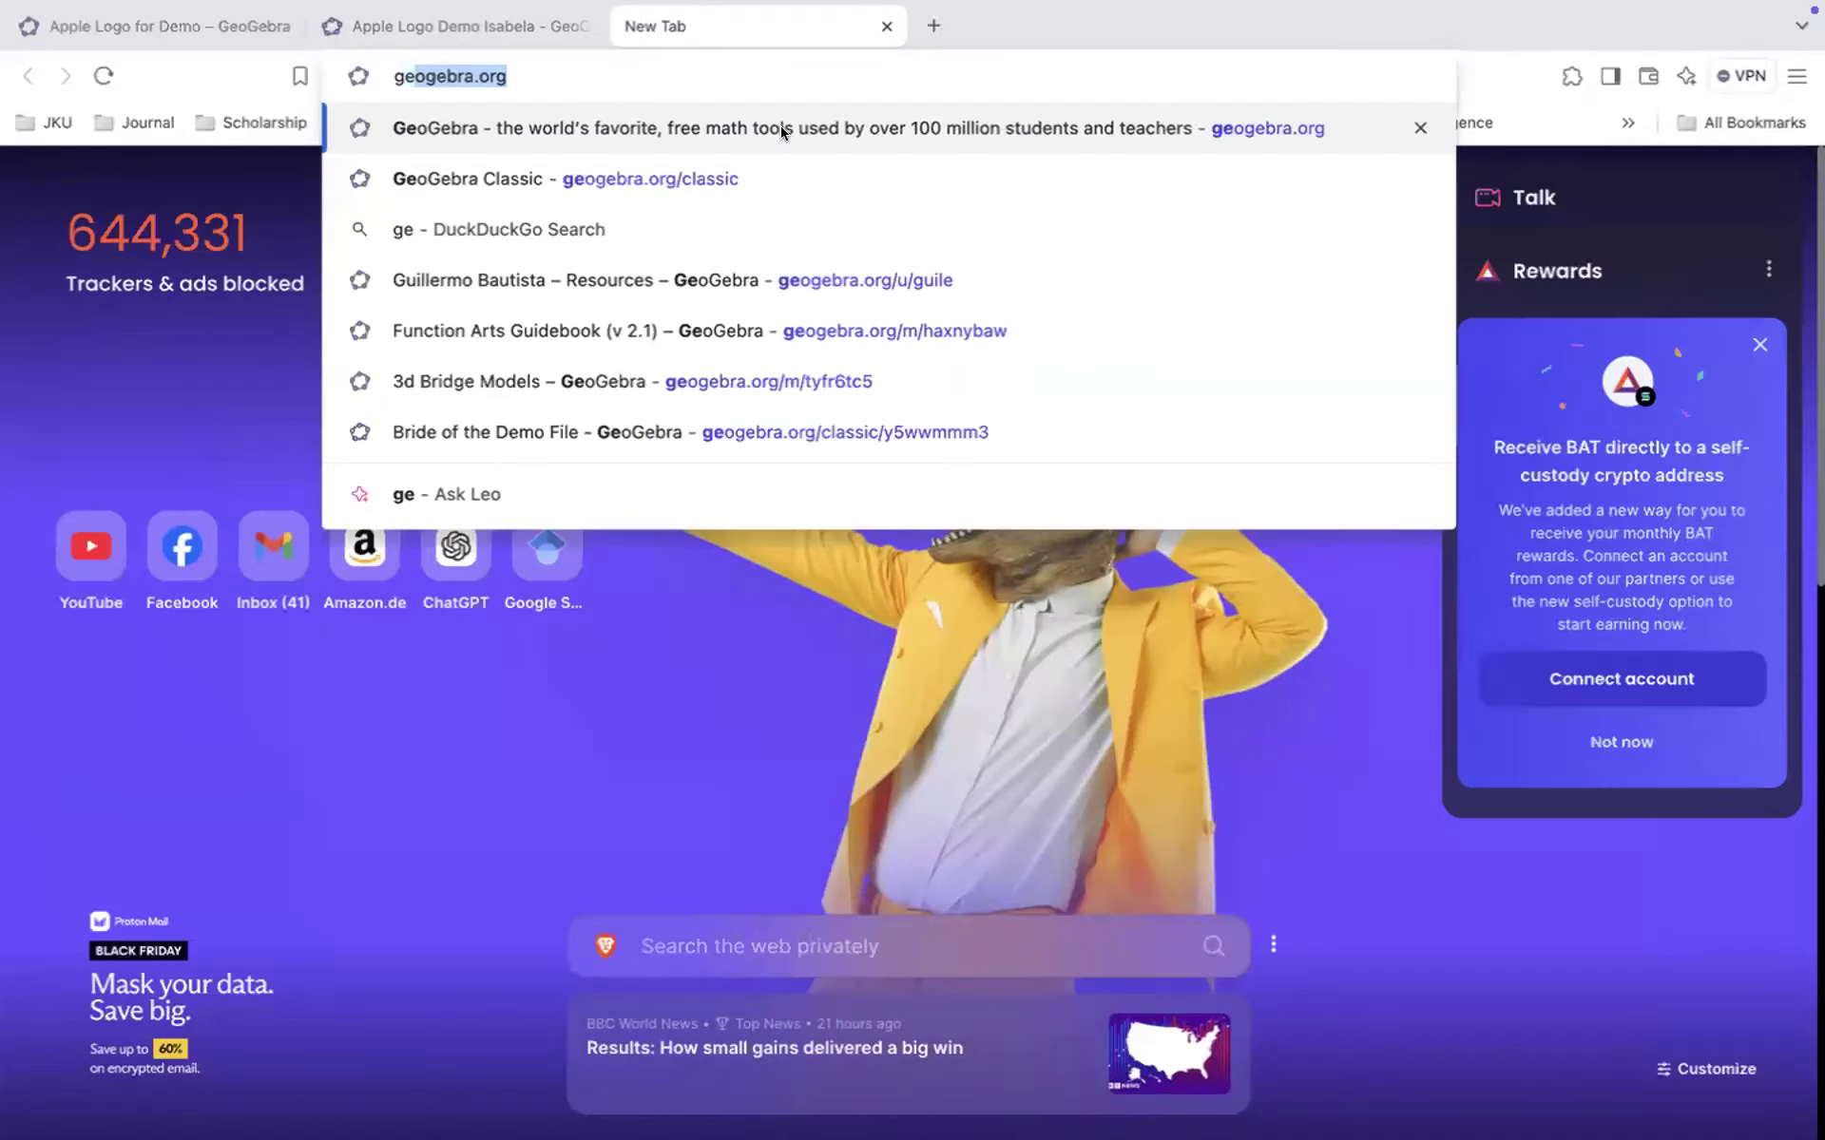
{"action": "key", "text": "Return"}
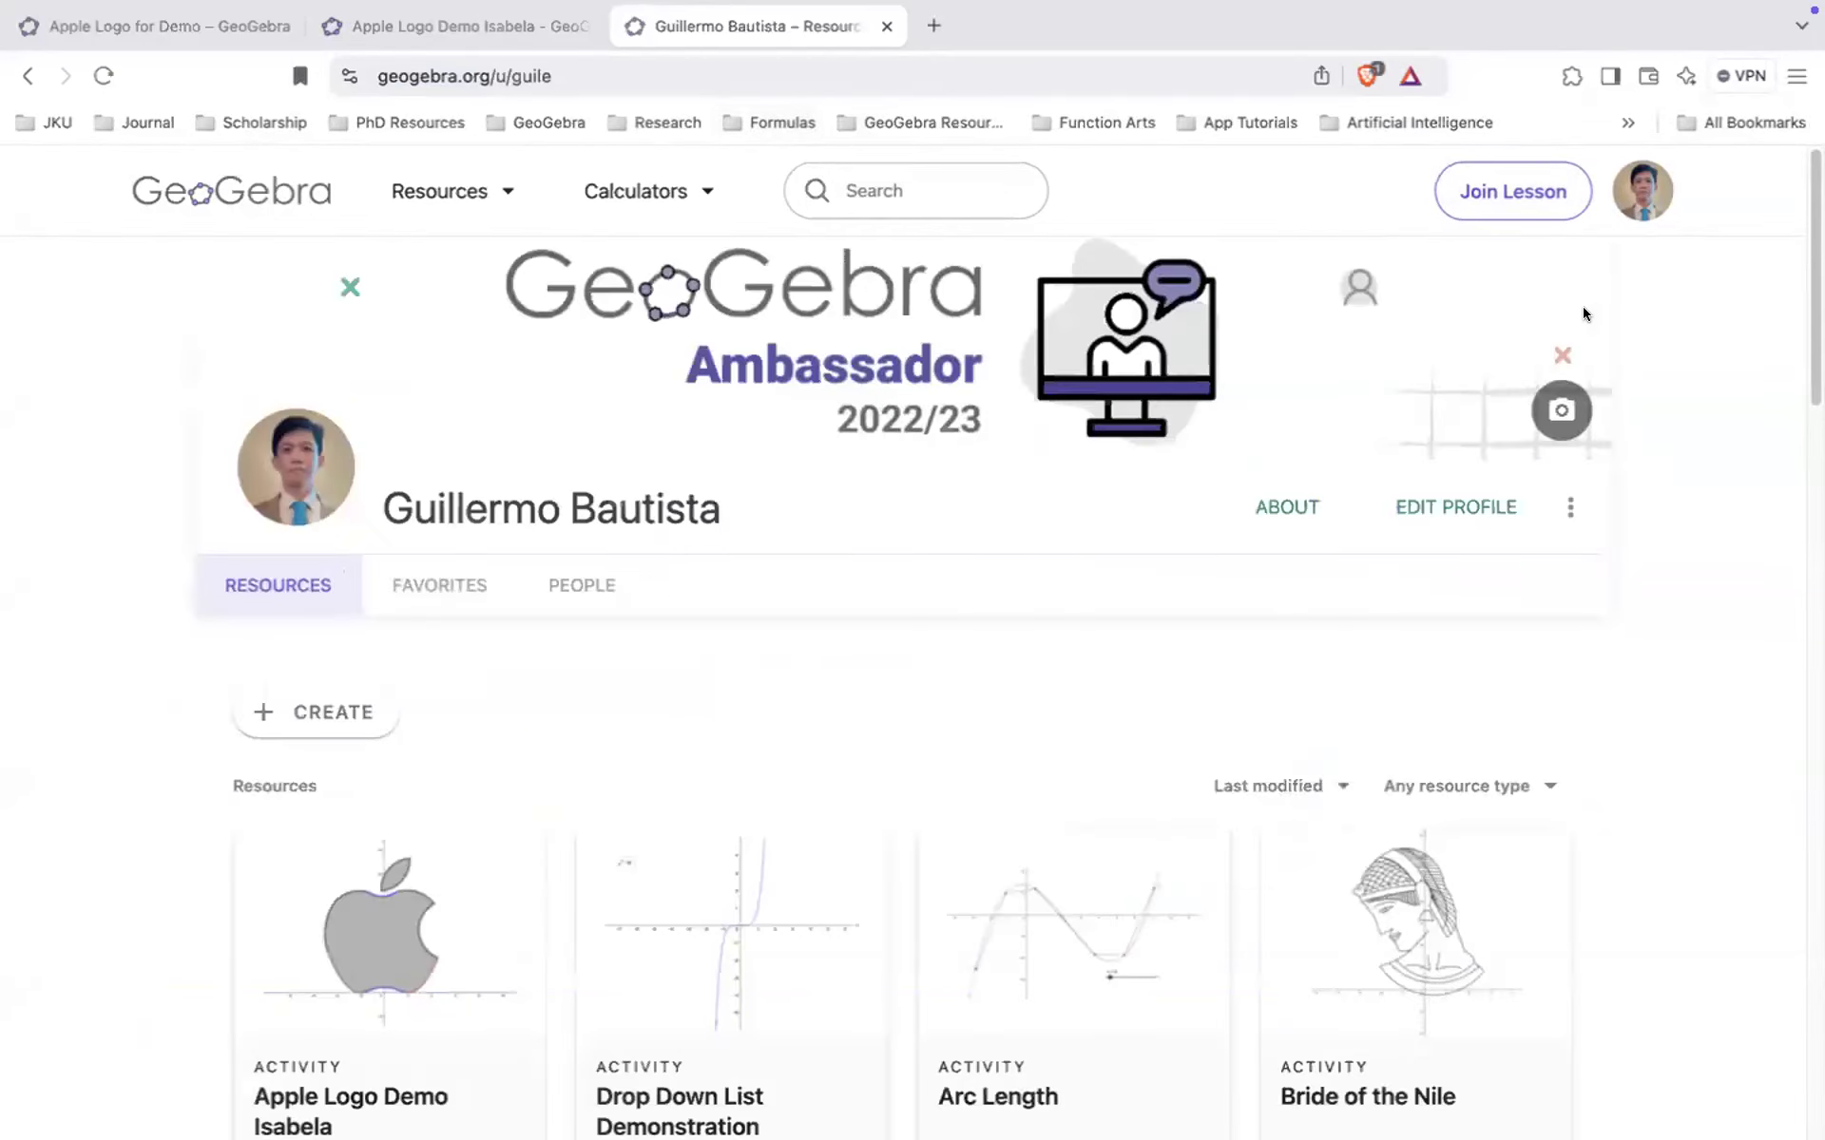
{"action": "scroll", "coordinate": [1553, 369], "scroll_direction": "down", "scroll_amount": 10}
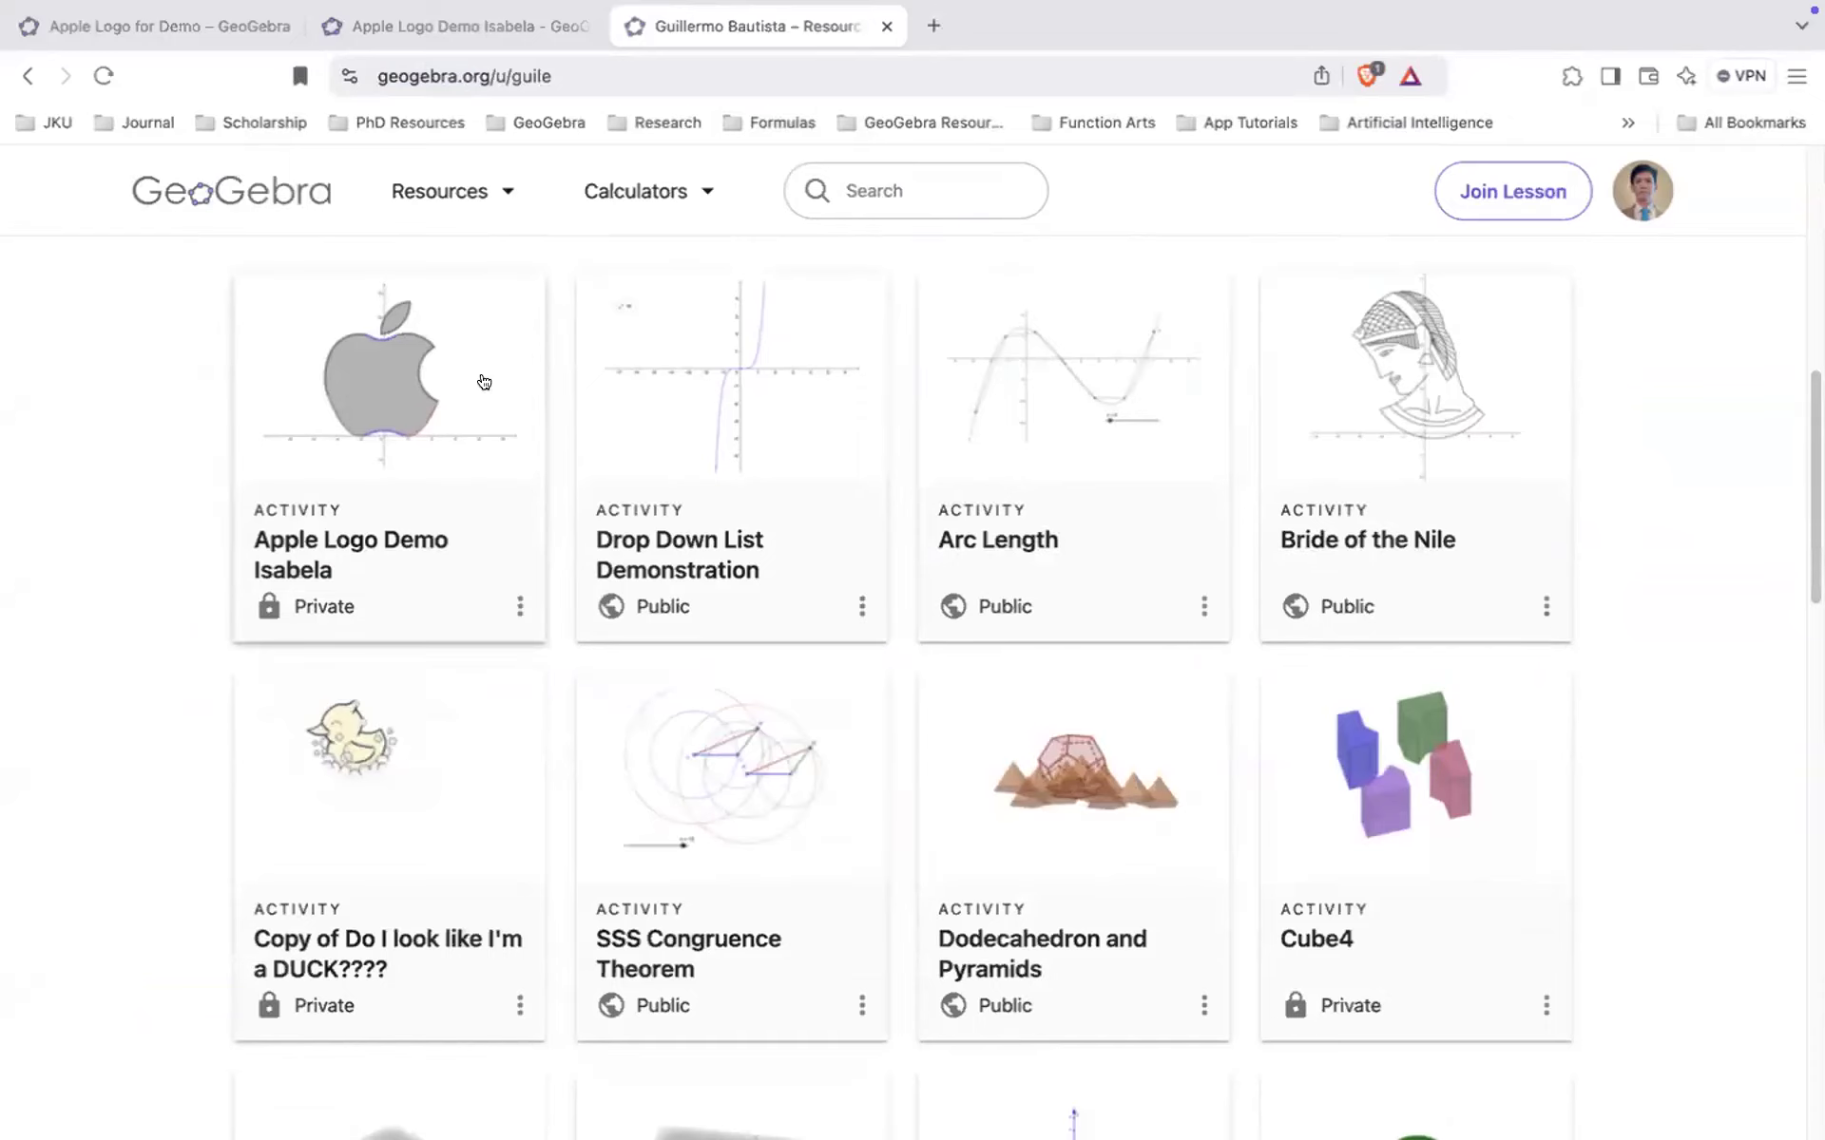
{"action": "scroll", "coordinate": [379, 580], "scroll_direction": "up", "scroll_amount": 2}
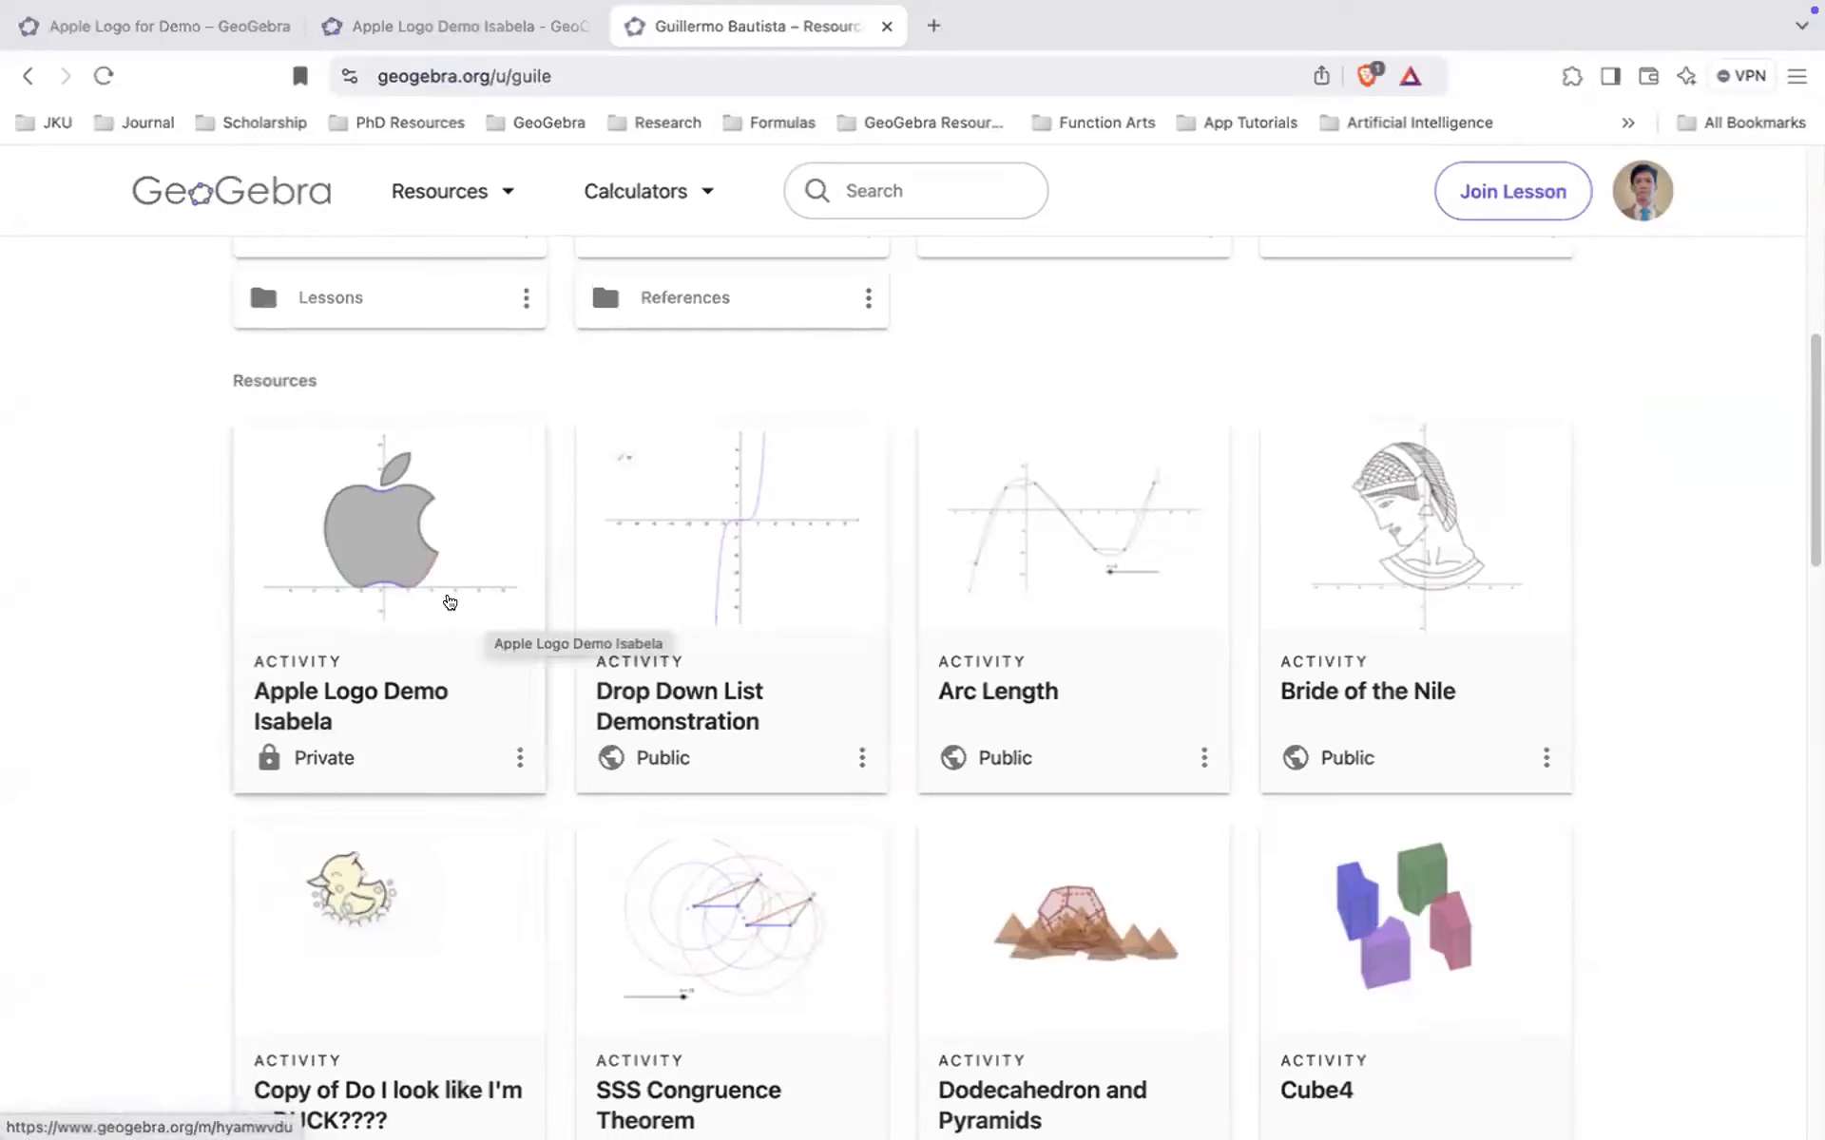
{"action": "left_click", "coordinate": [644, 93]}
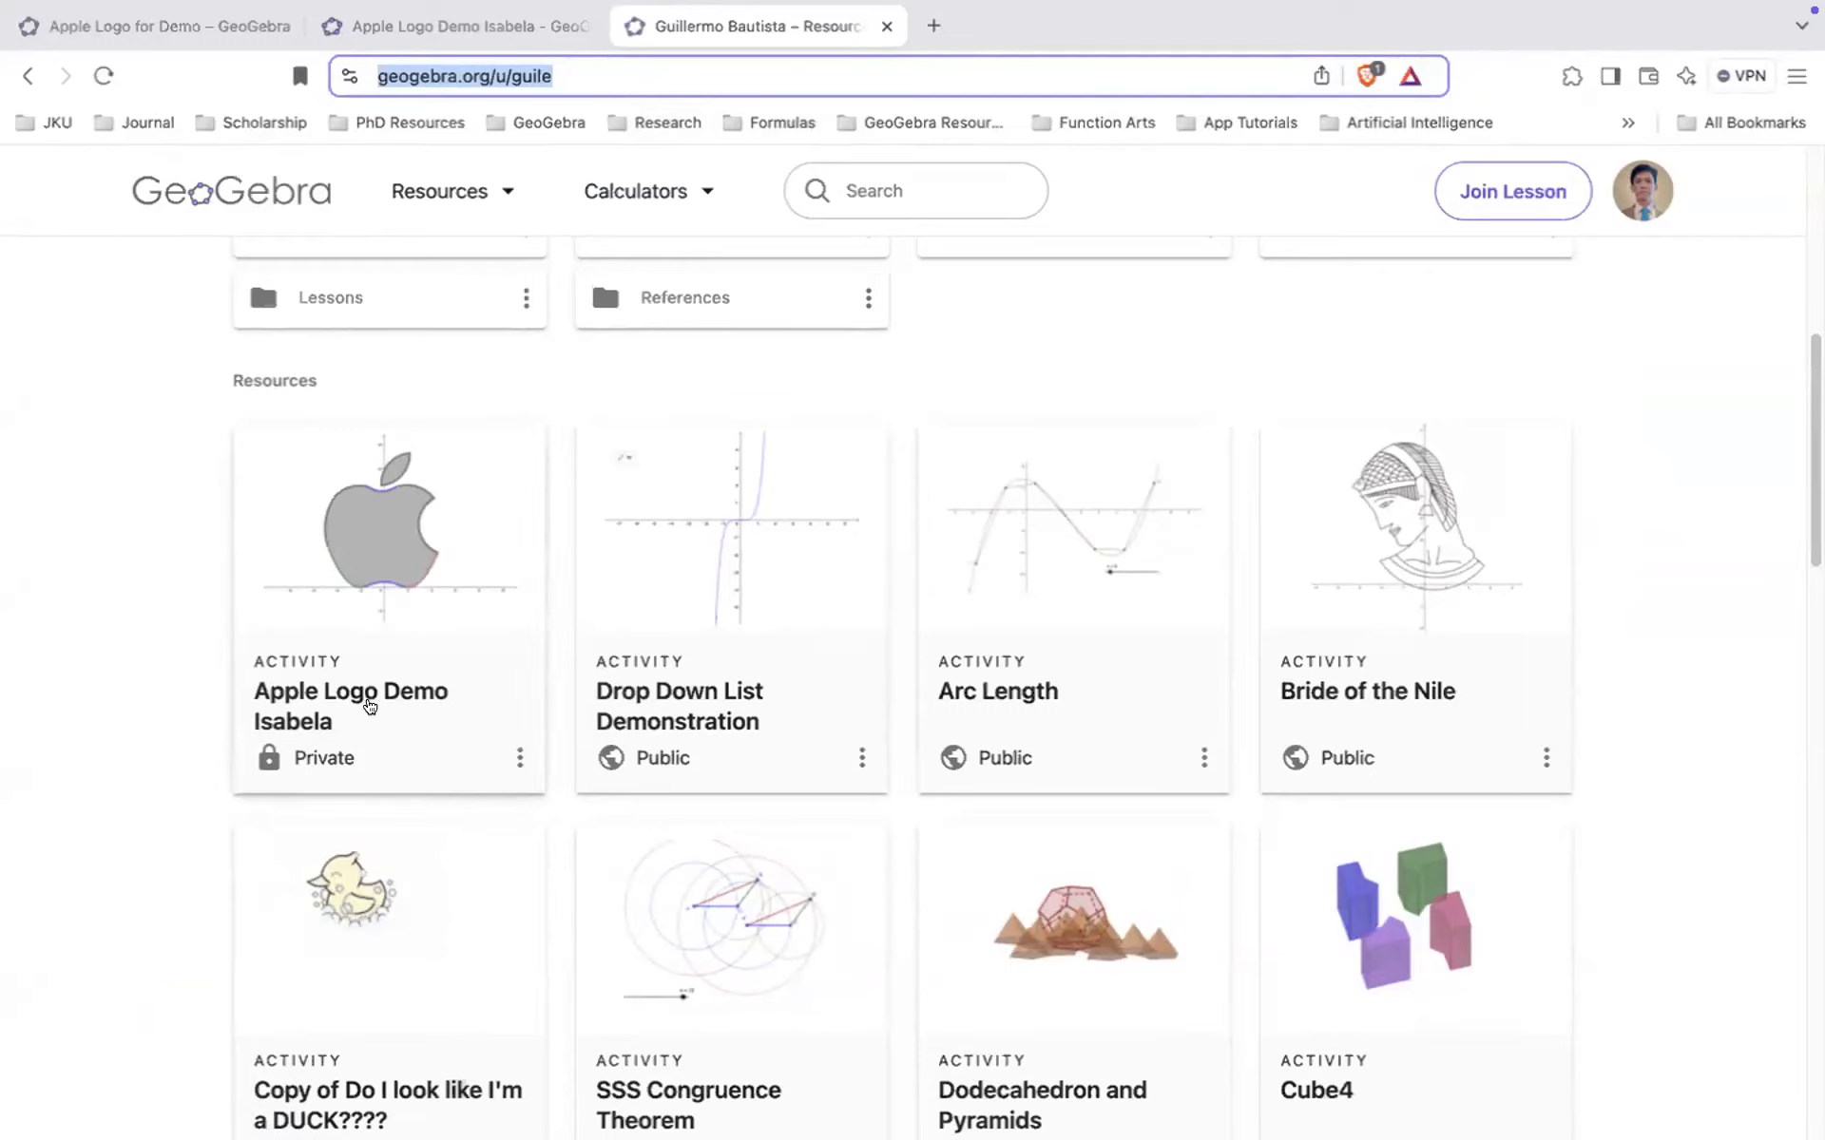
{"action": "left_click", "coordinate": [519, 763]}
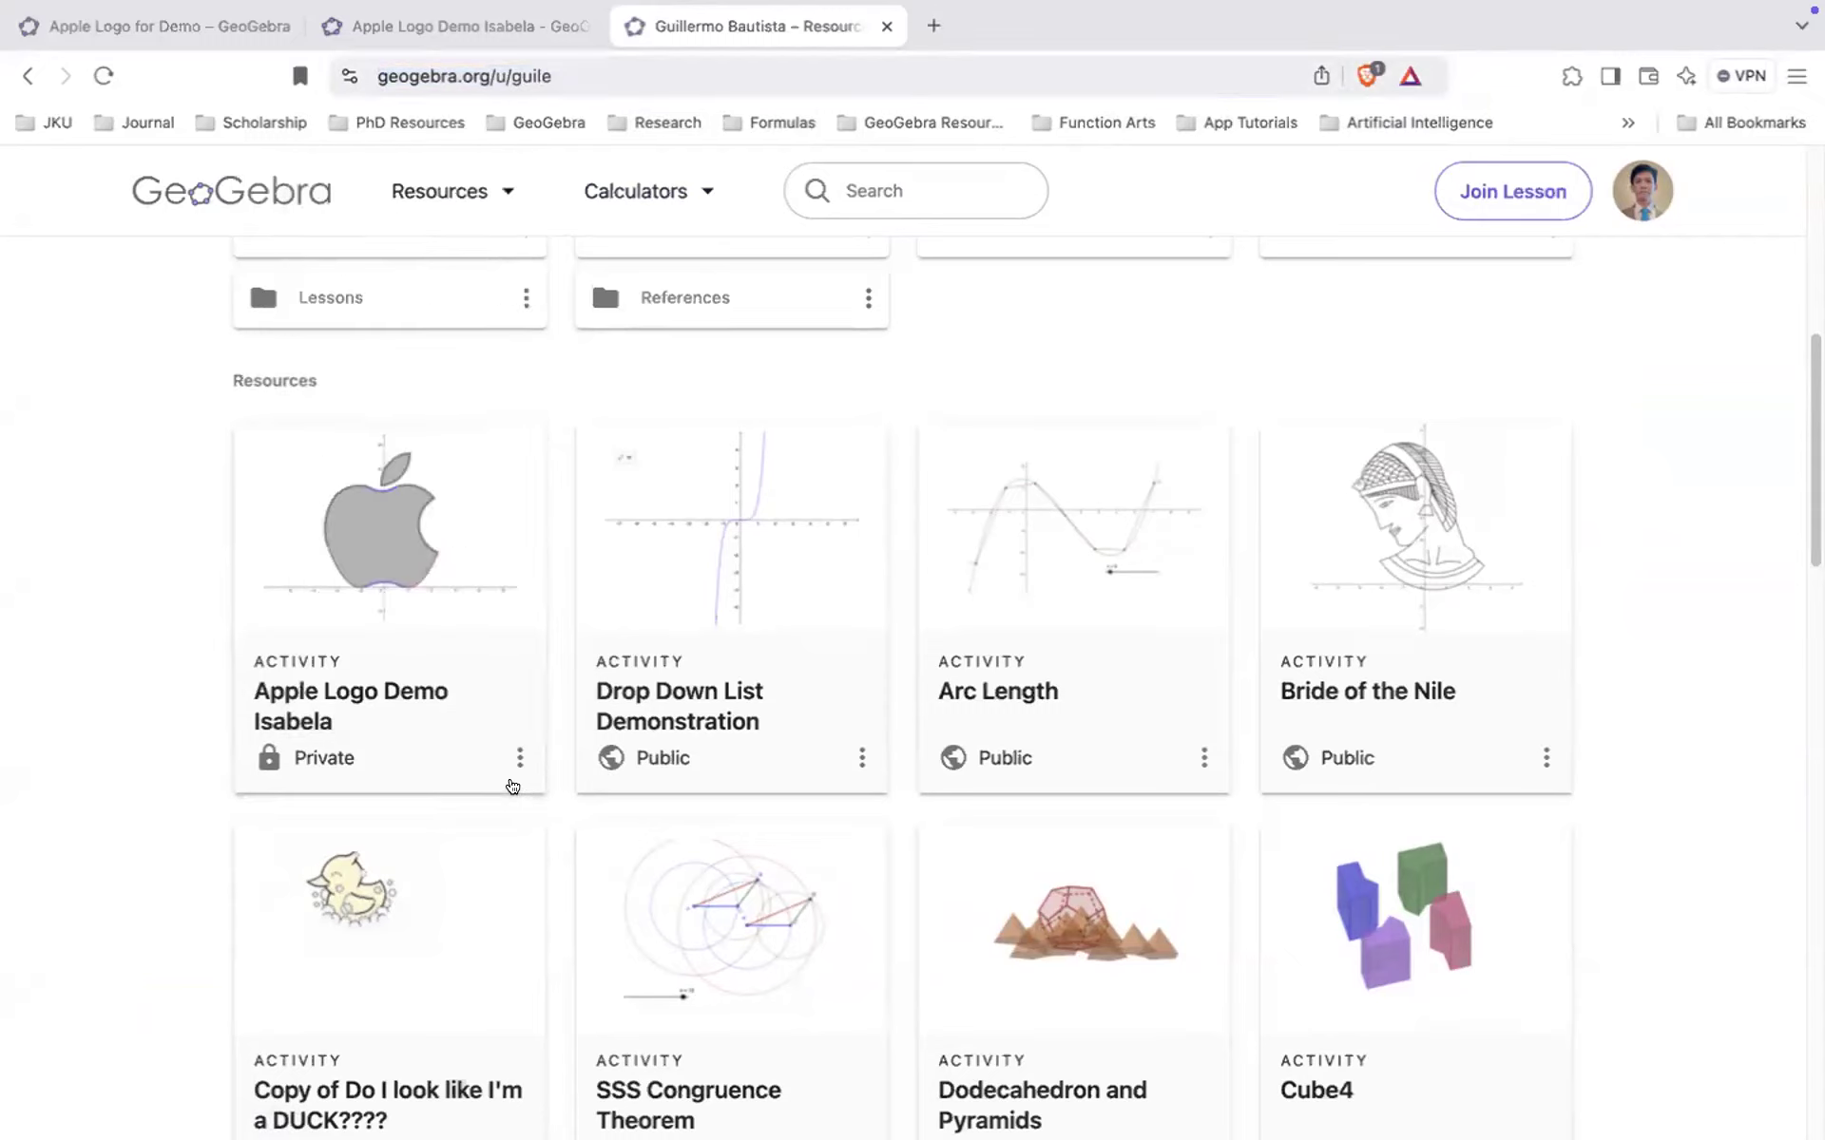
- Try the activity's Publish and Edit options, leaving its visibility Private
{"action": "left_click", "coordinate": [513, 786]}
{"action": "left_click", "coordinate": [513, 765]}
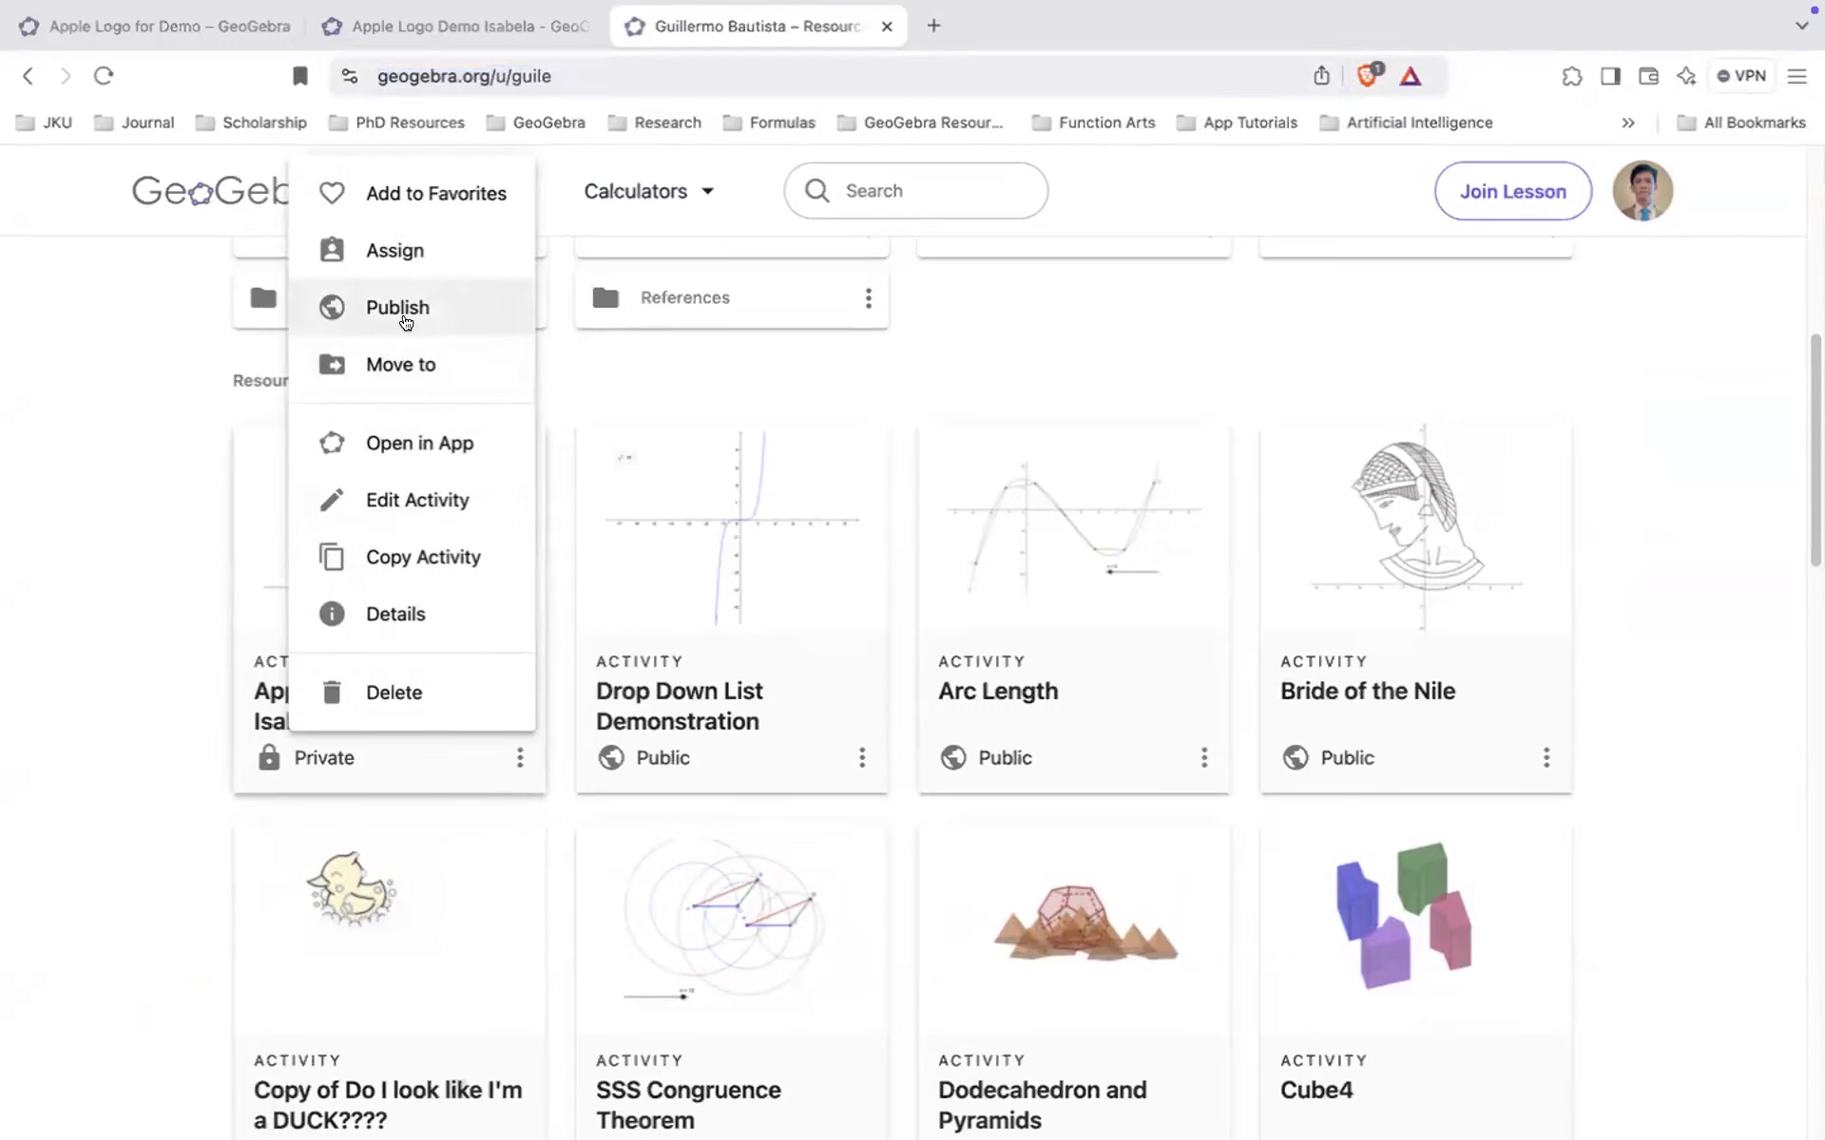
{"action": "left_click", "coordinate": [408, 314]}
{"action": "left_click", "coordinate": [933, 720]}
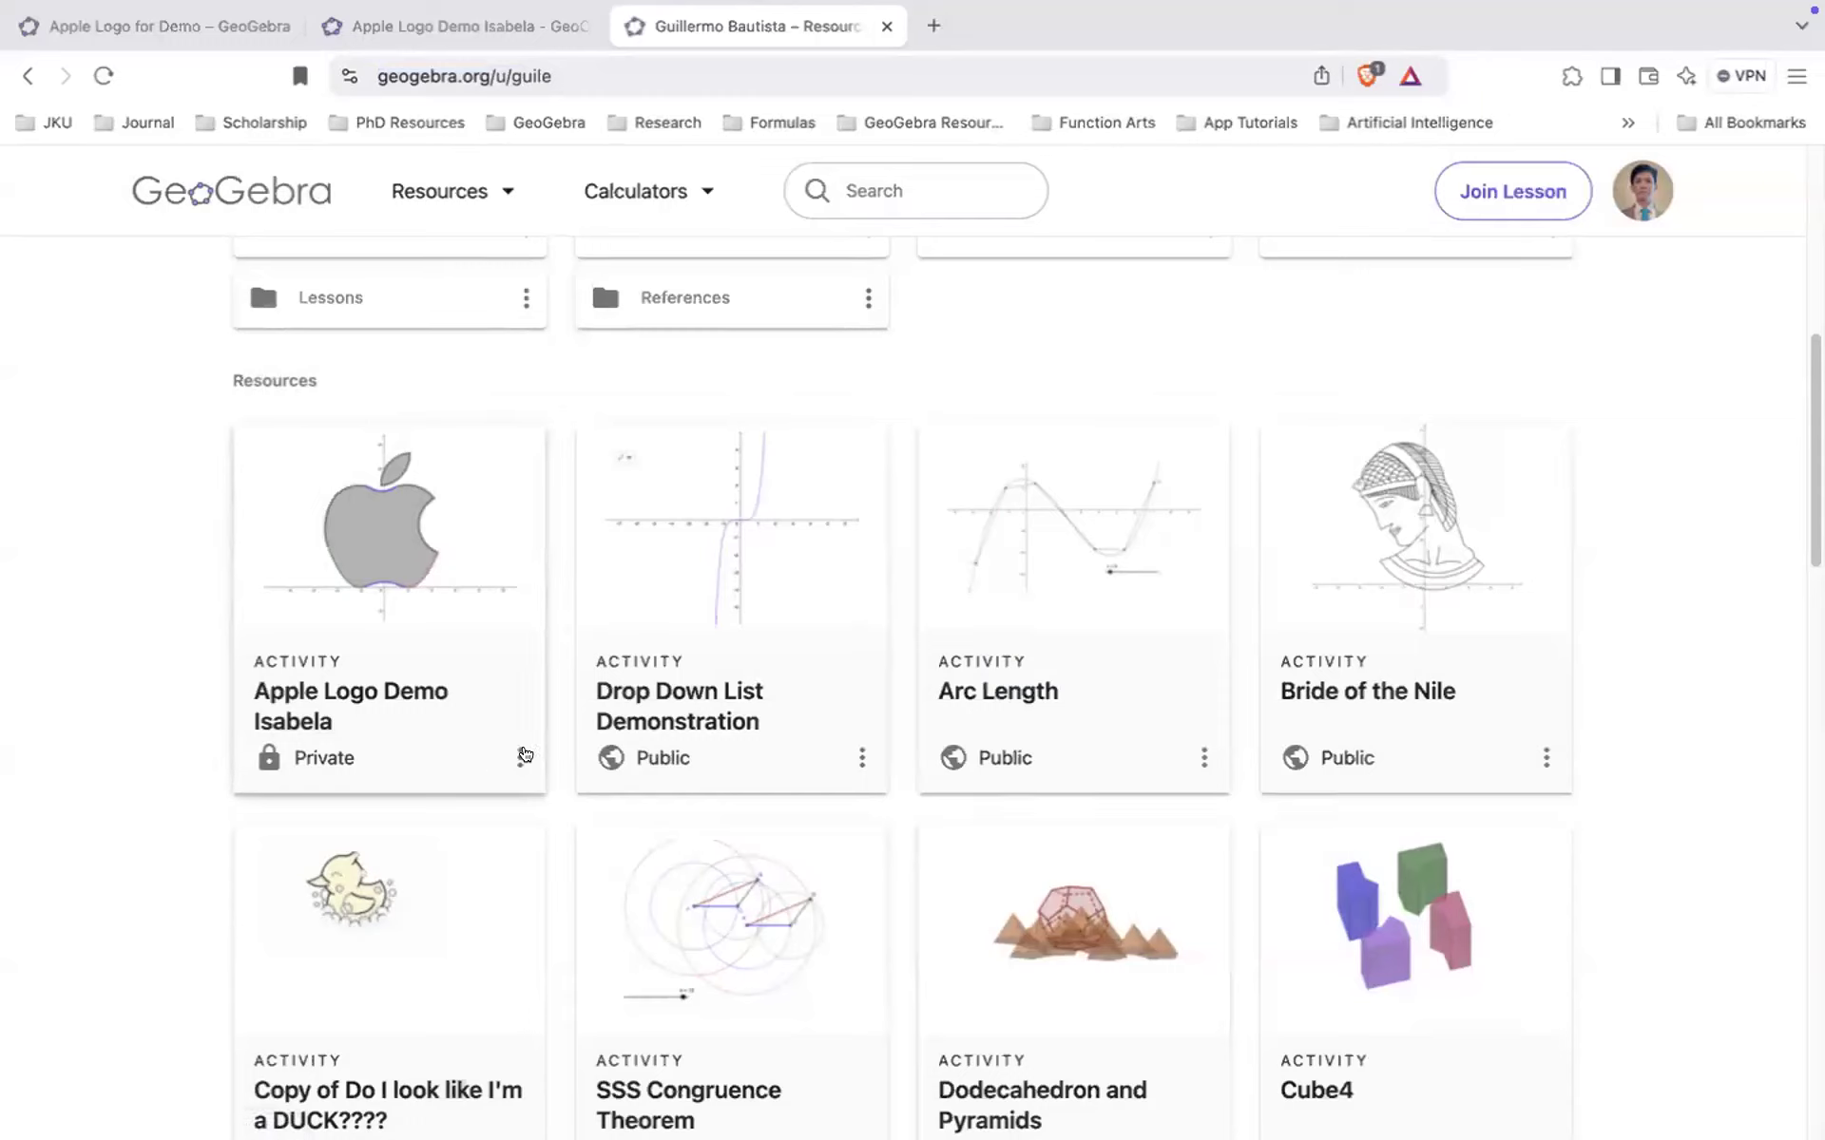
{"action": "left_click", "coordinate": [520, 758]}
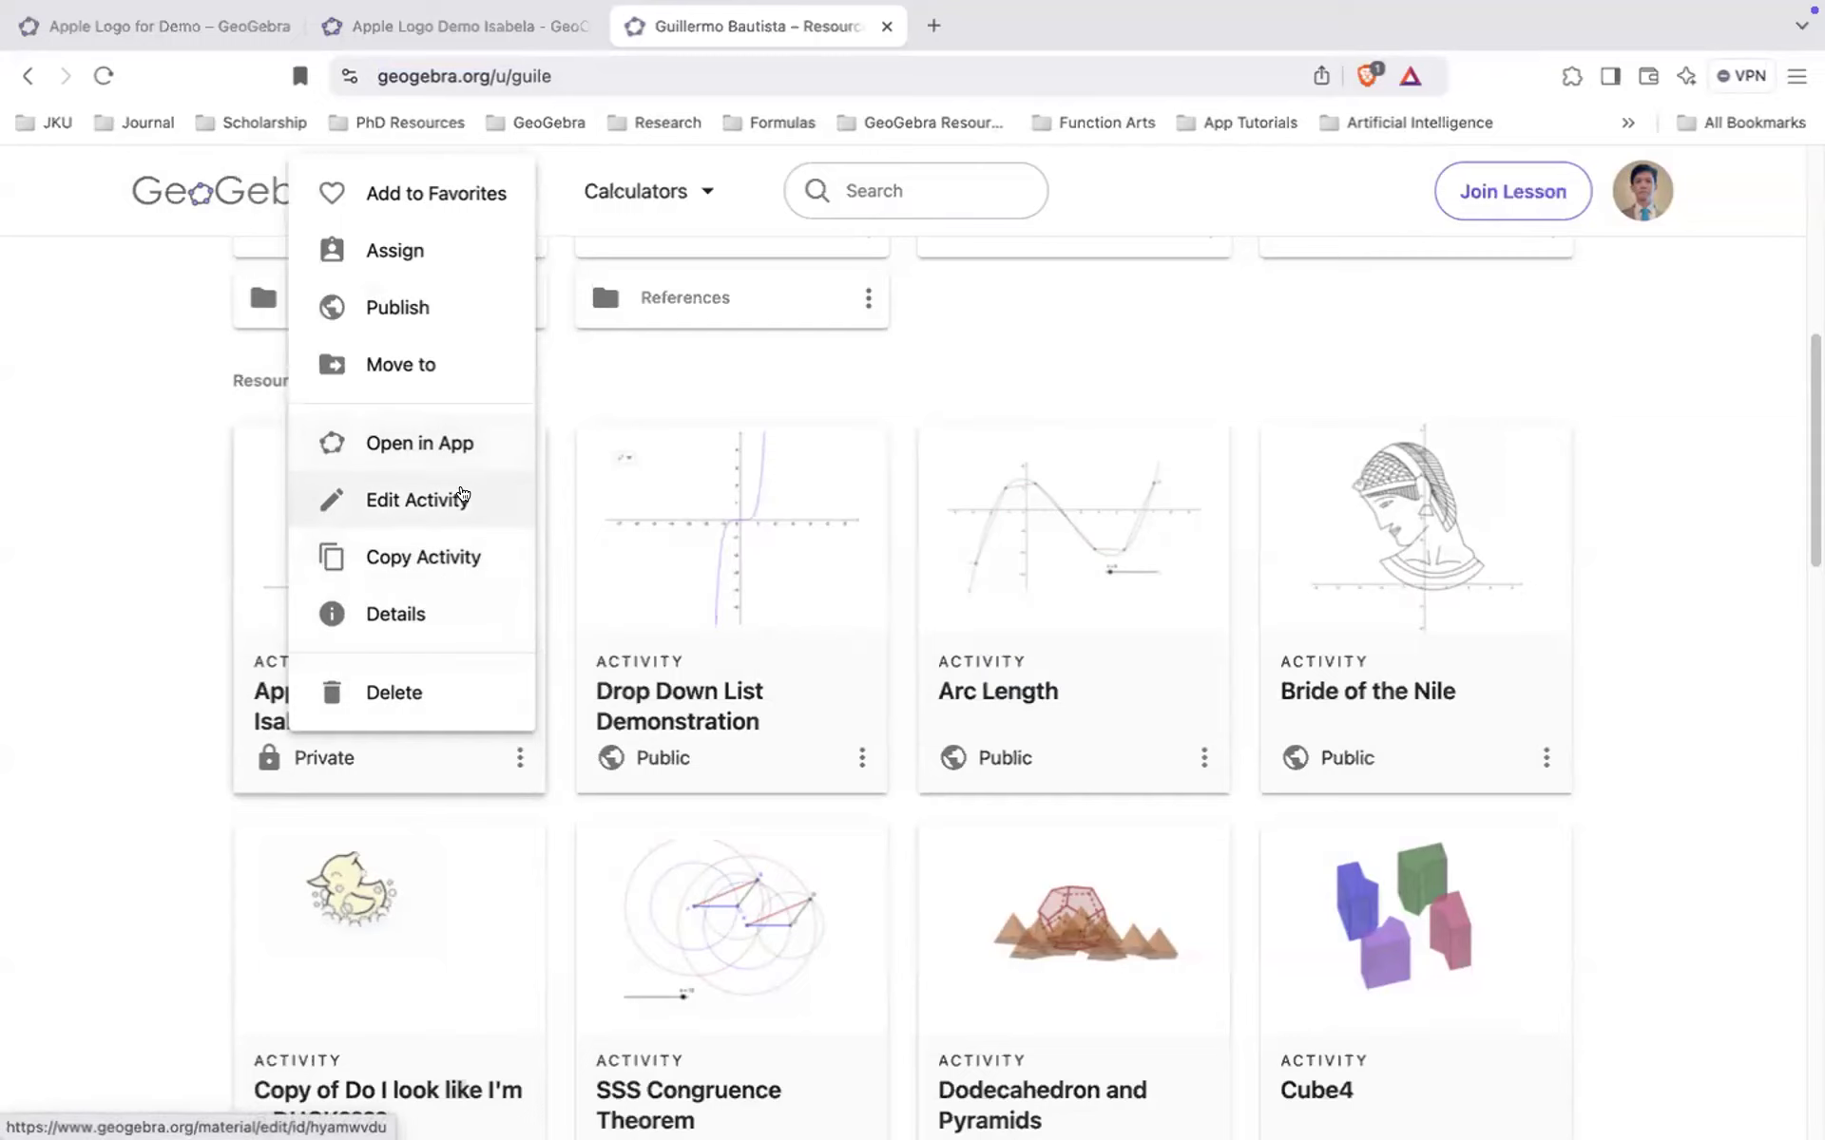
{"action": "left_click", "coordinate": [460, 496]}
{"action": "scroll", "coordinate": [880, 656], "scroll_direction": "down", "scroll_amount": 6}
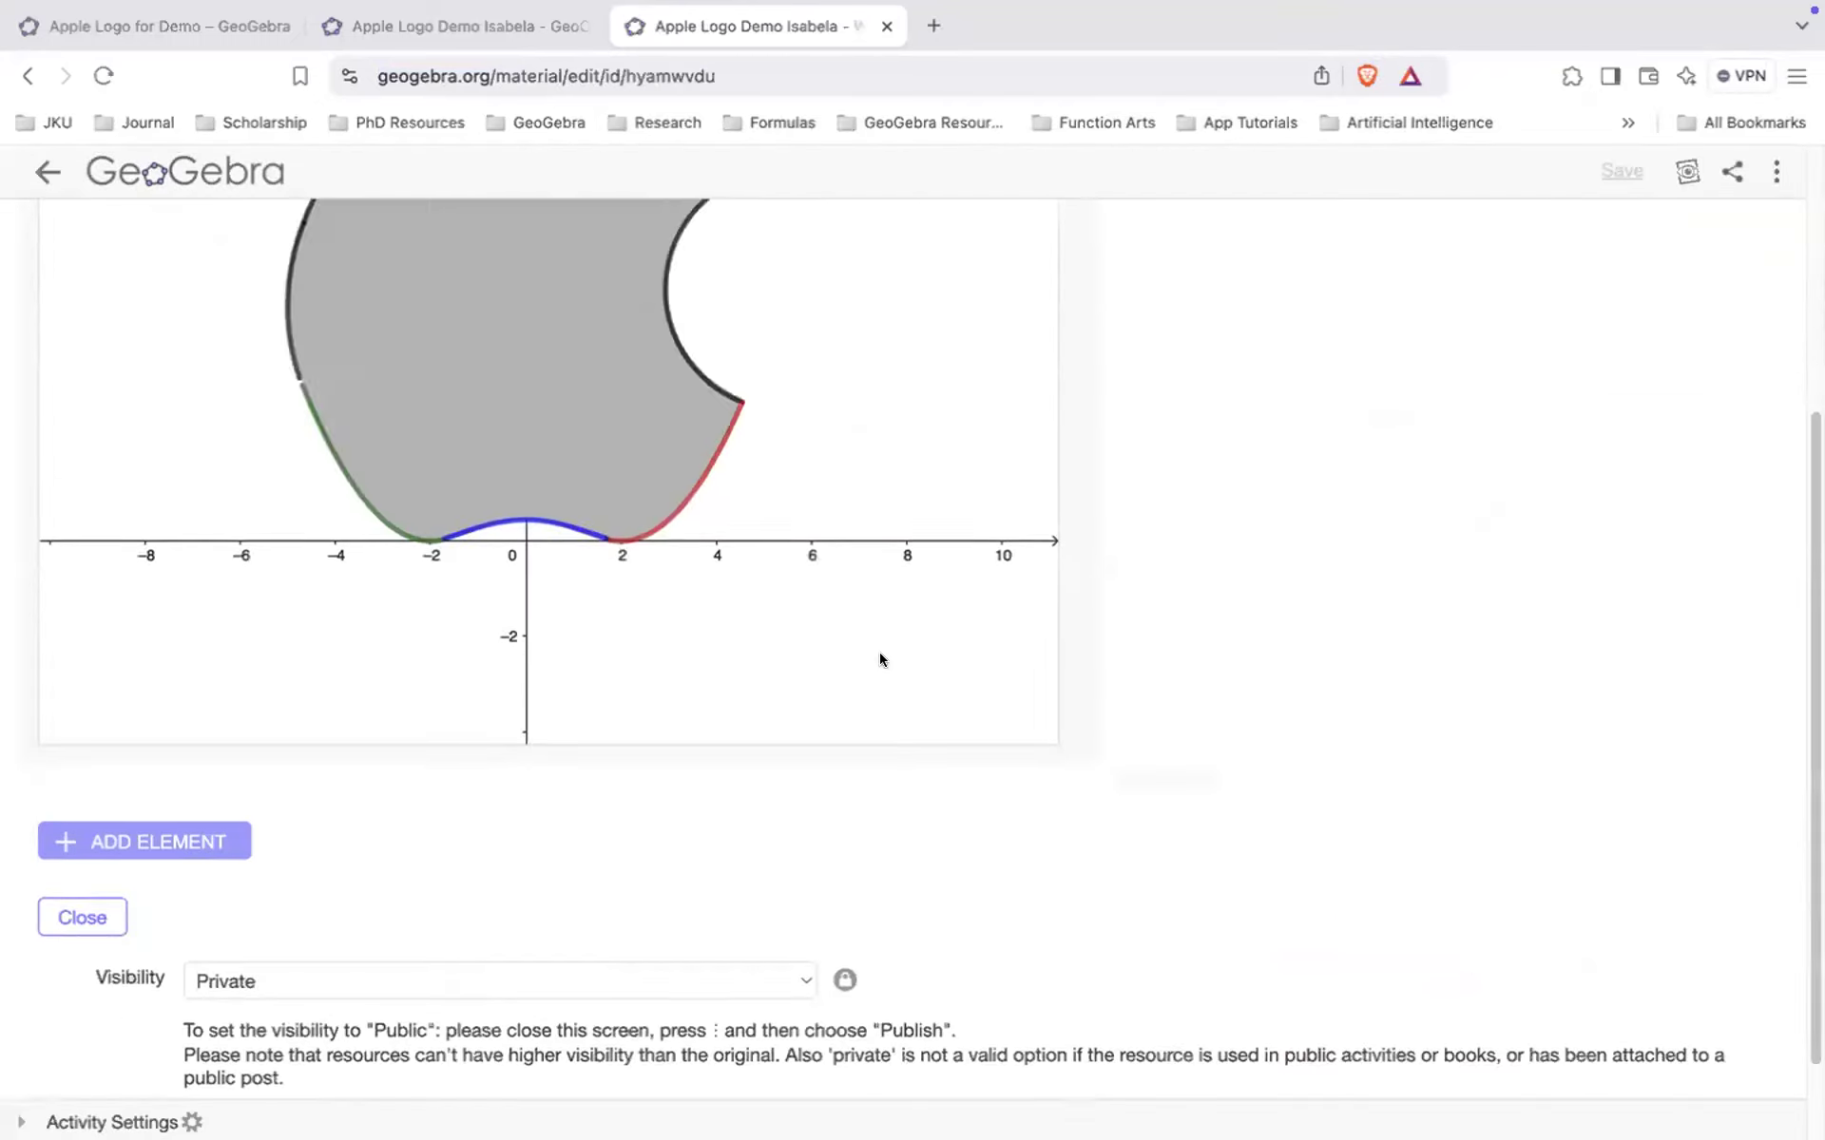
{"action": "left_click", "coordinate": [470, 861]}
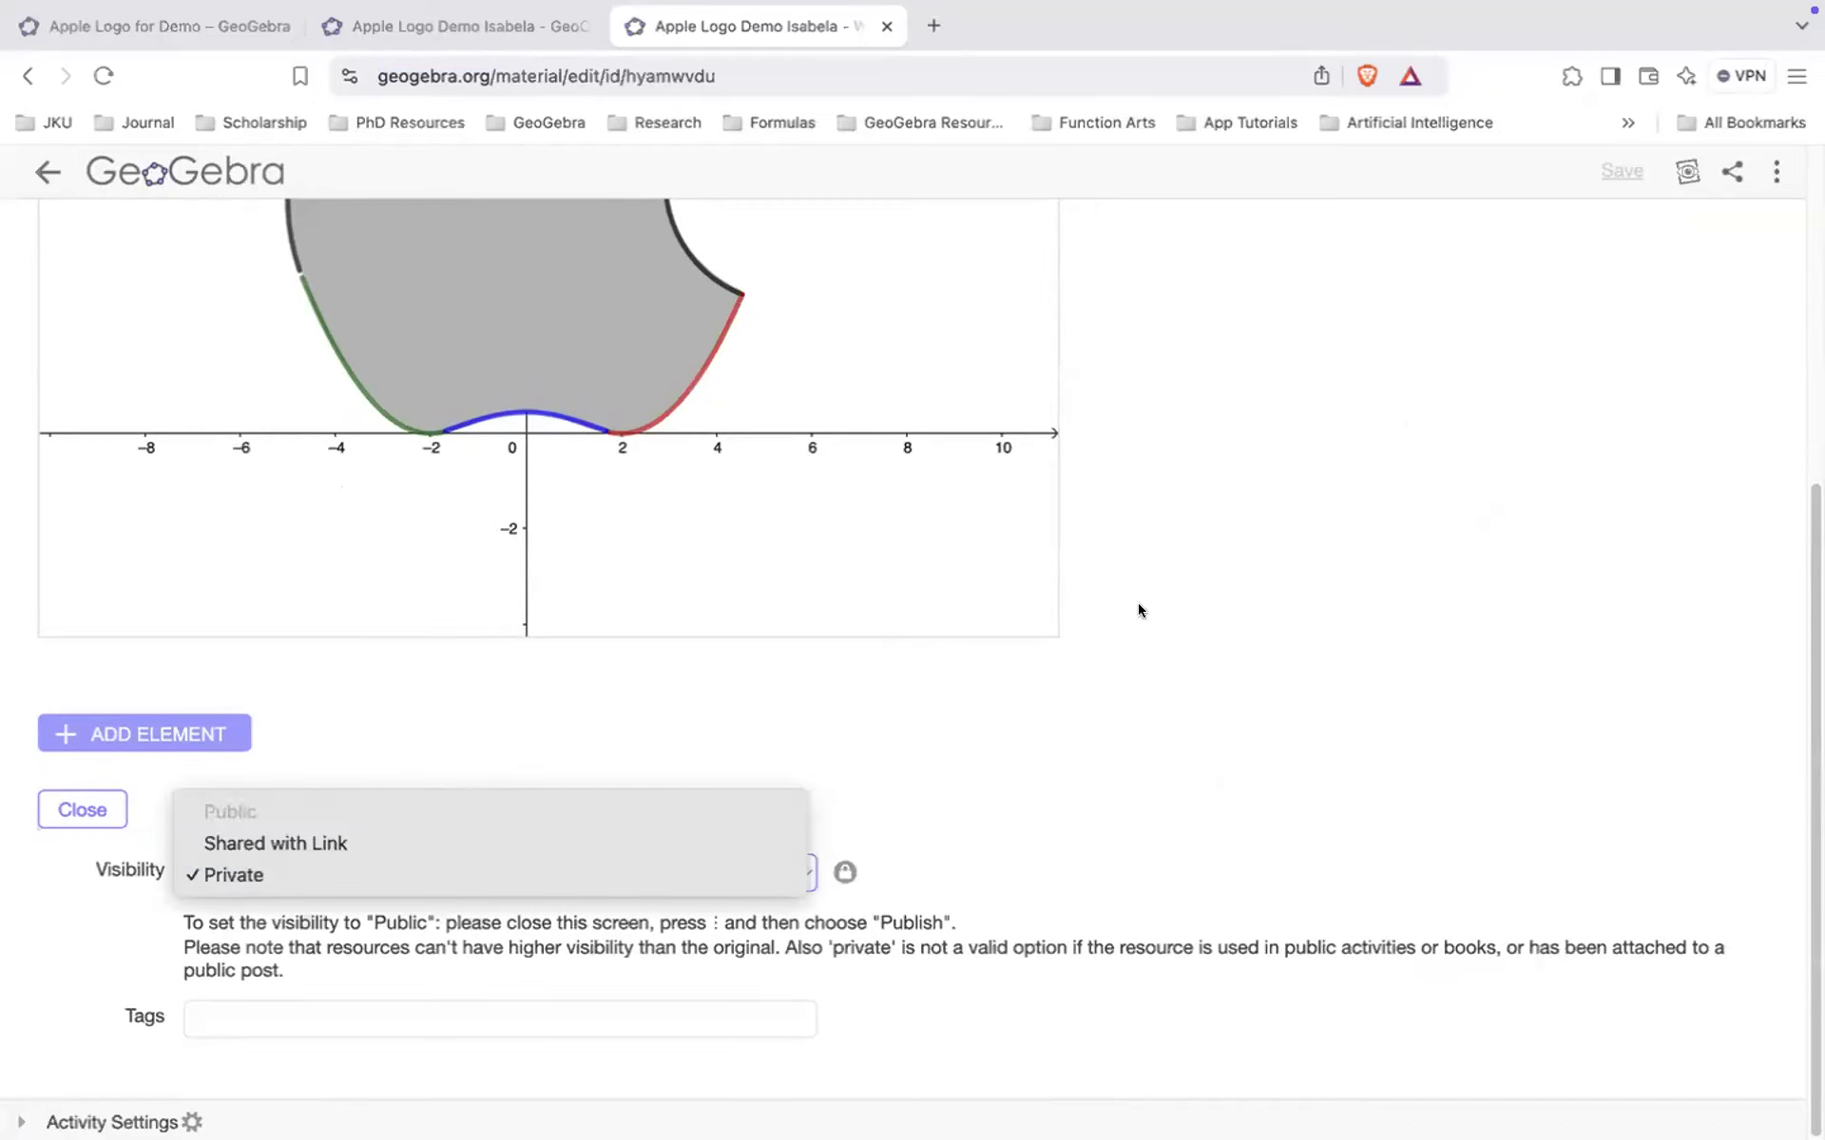
{"action": "left_click", "coordinate": [1226, 606]}
{"action": "left_click", "coordinate": [28, 75]}
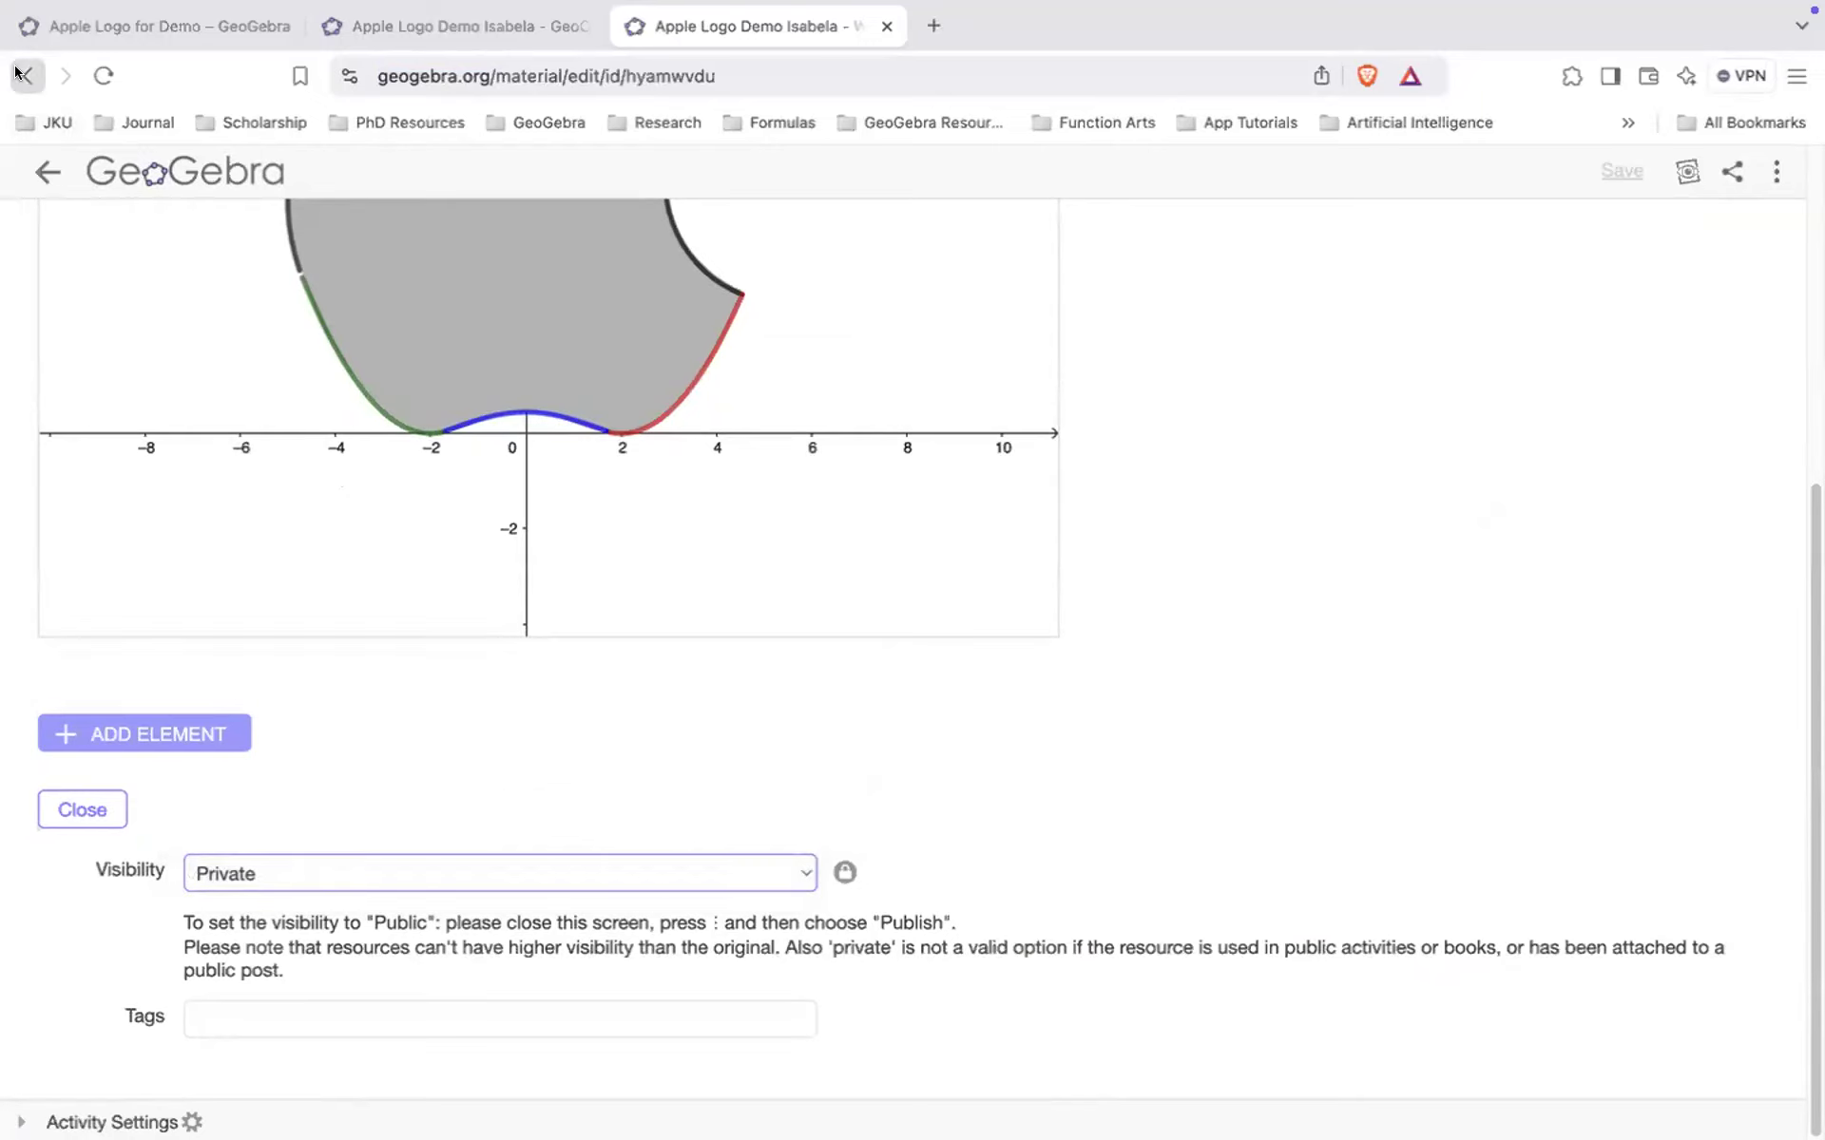
{"action": "scroll", "coordinate": [955, 601], "scroll_direction": "up", "scroll_amount": 3}
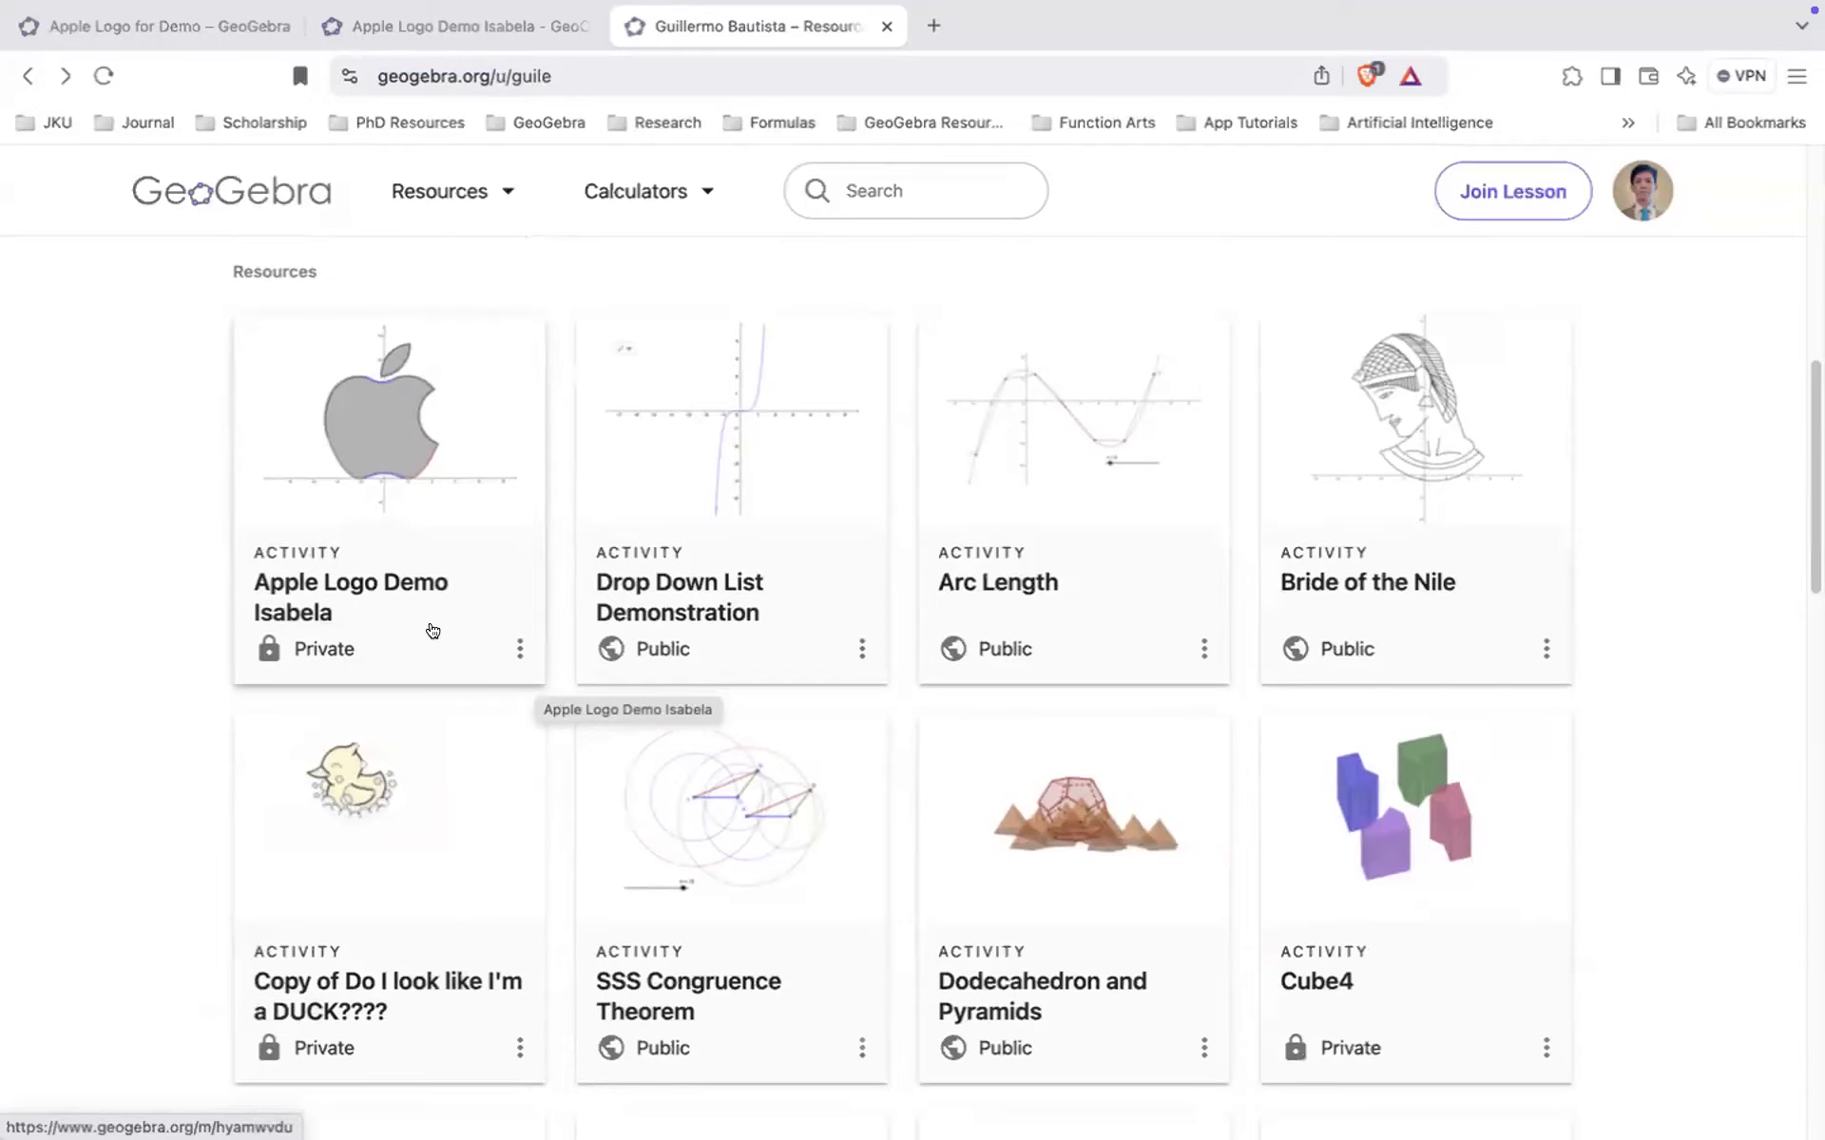
- Change the Apple Logo Demo activity's visibility to Shared with Link and Save & Close
{"action": "left_click", "coordinate": [514, 650]}
{"action": "scroll", "coordinate": [448, 619], "scroll_direction": "up", "scroll_amount": 3}
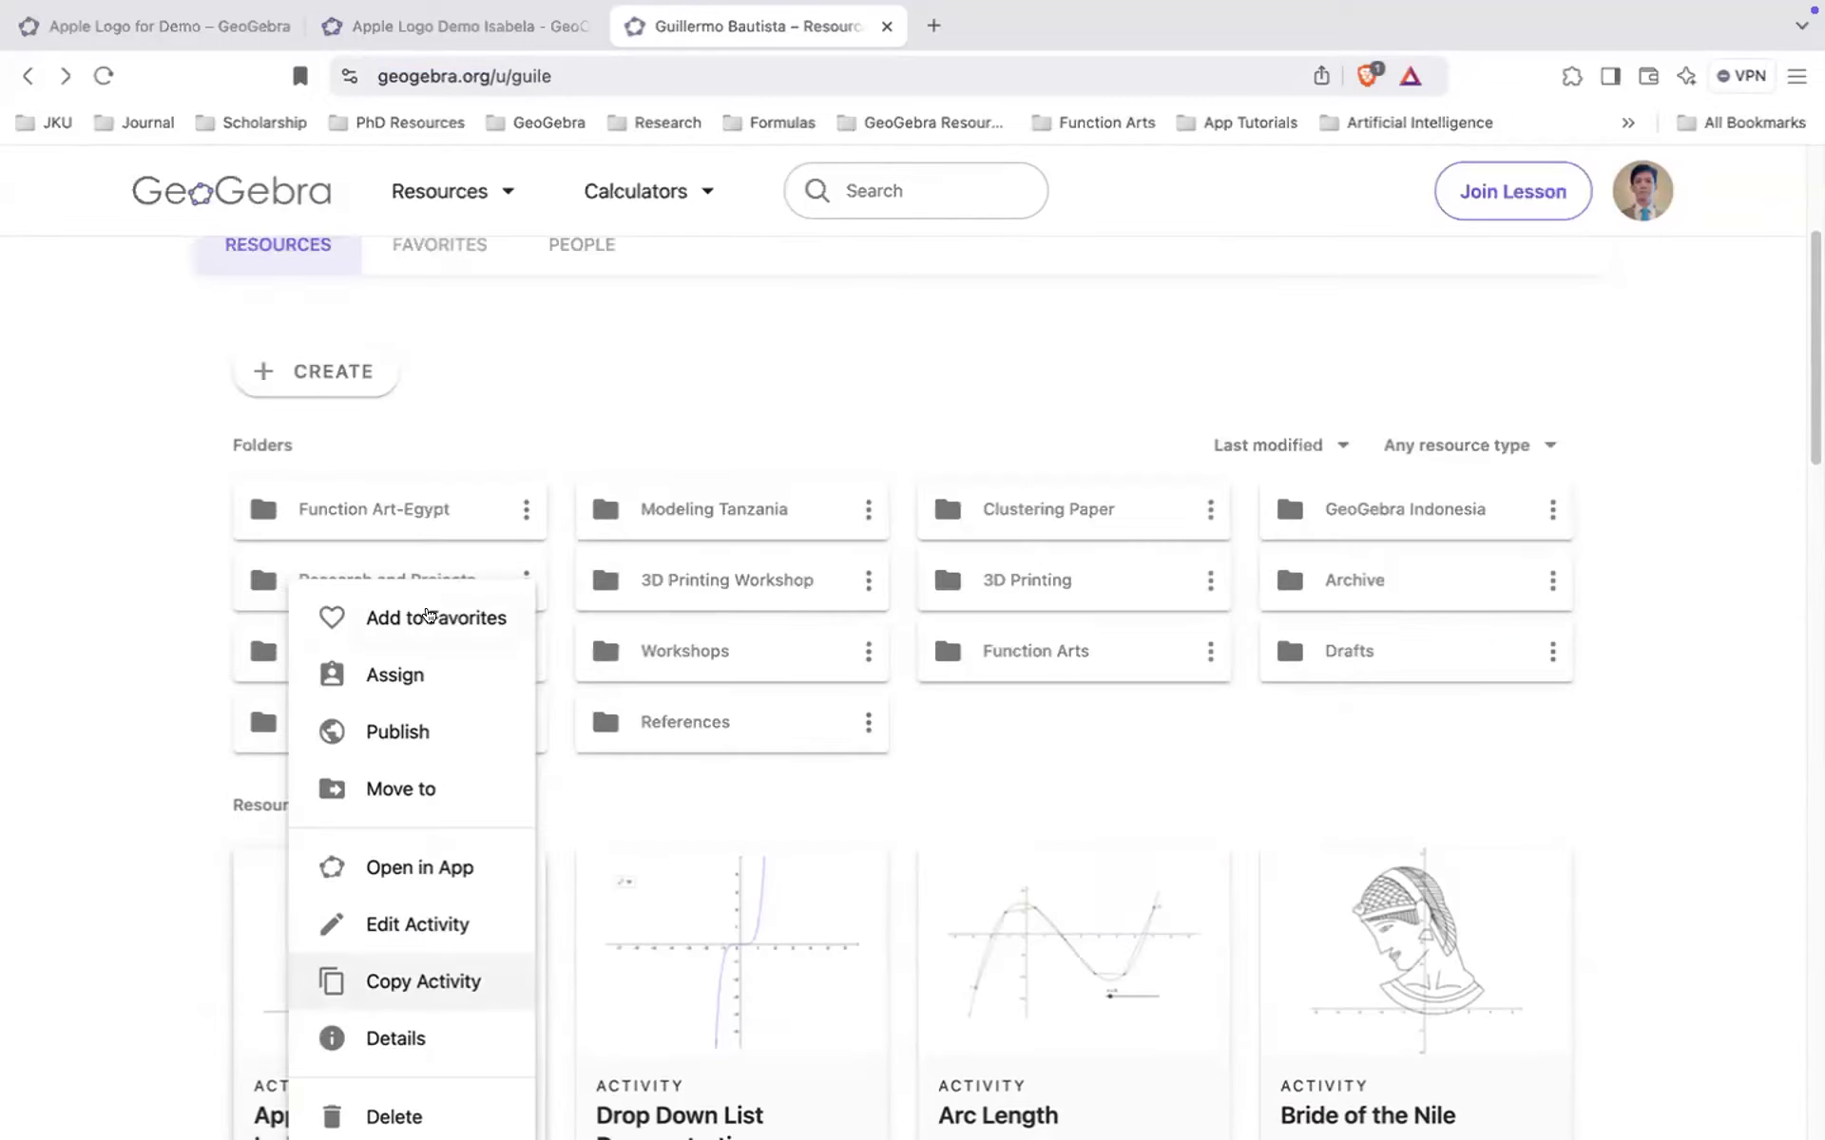
{"action": "left_click", "coordinate": [423, 684]}
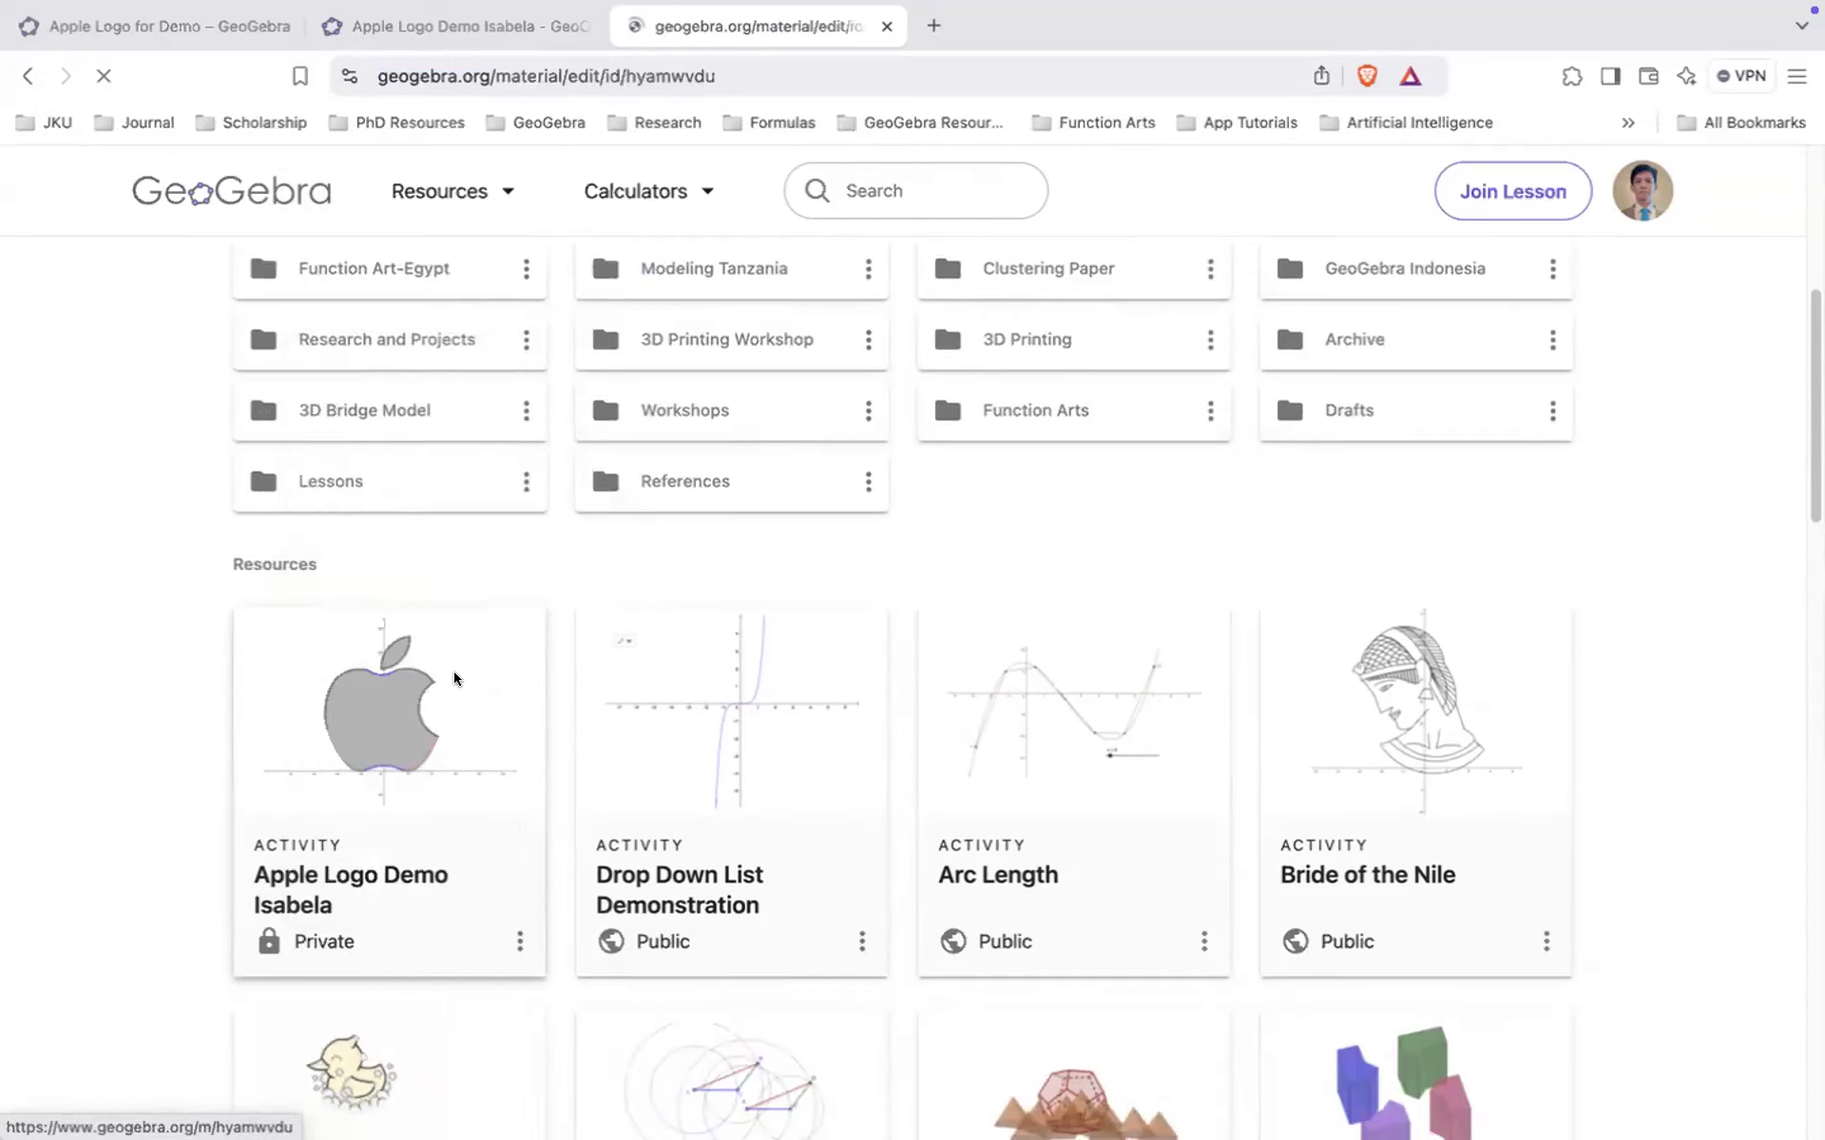
{"action": "scroll", "coordinate": [1131, 701], "scroll_direction": "down", "scroll_amount": 5}
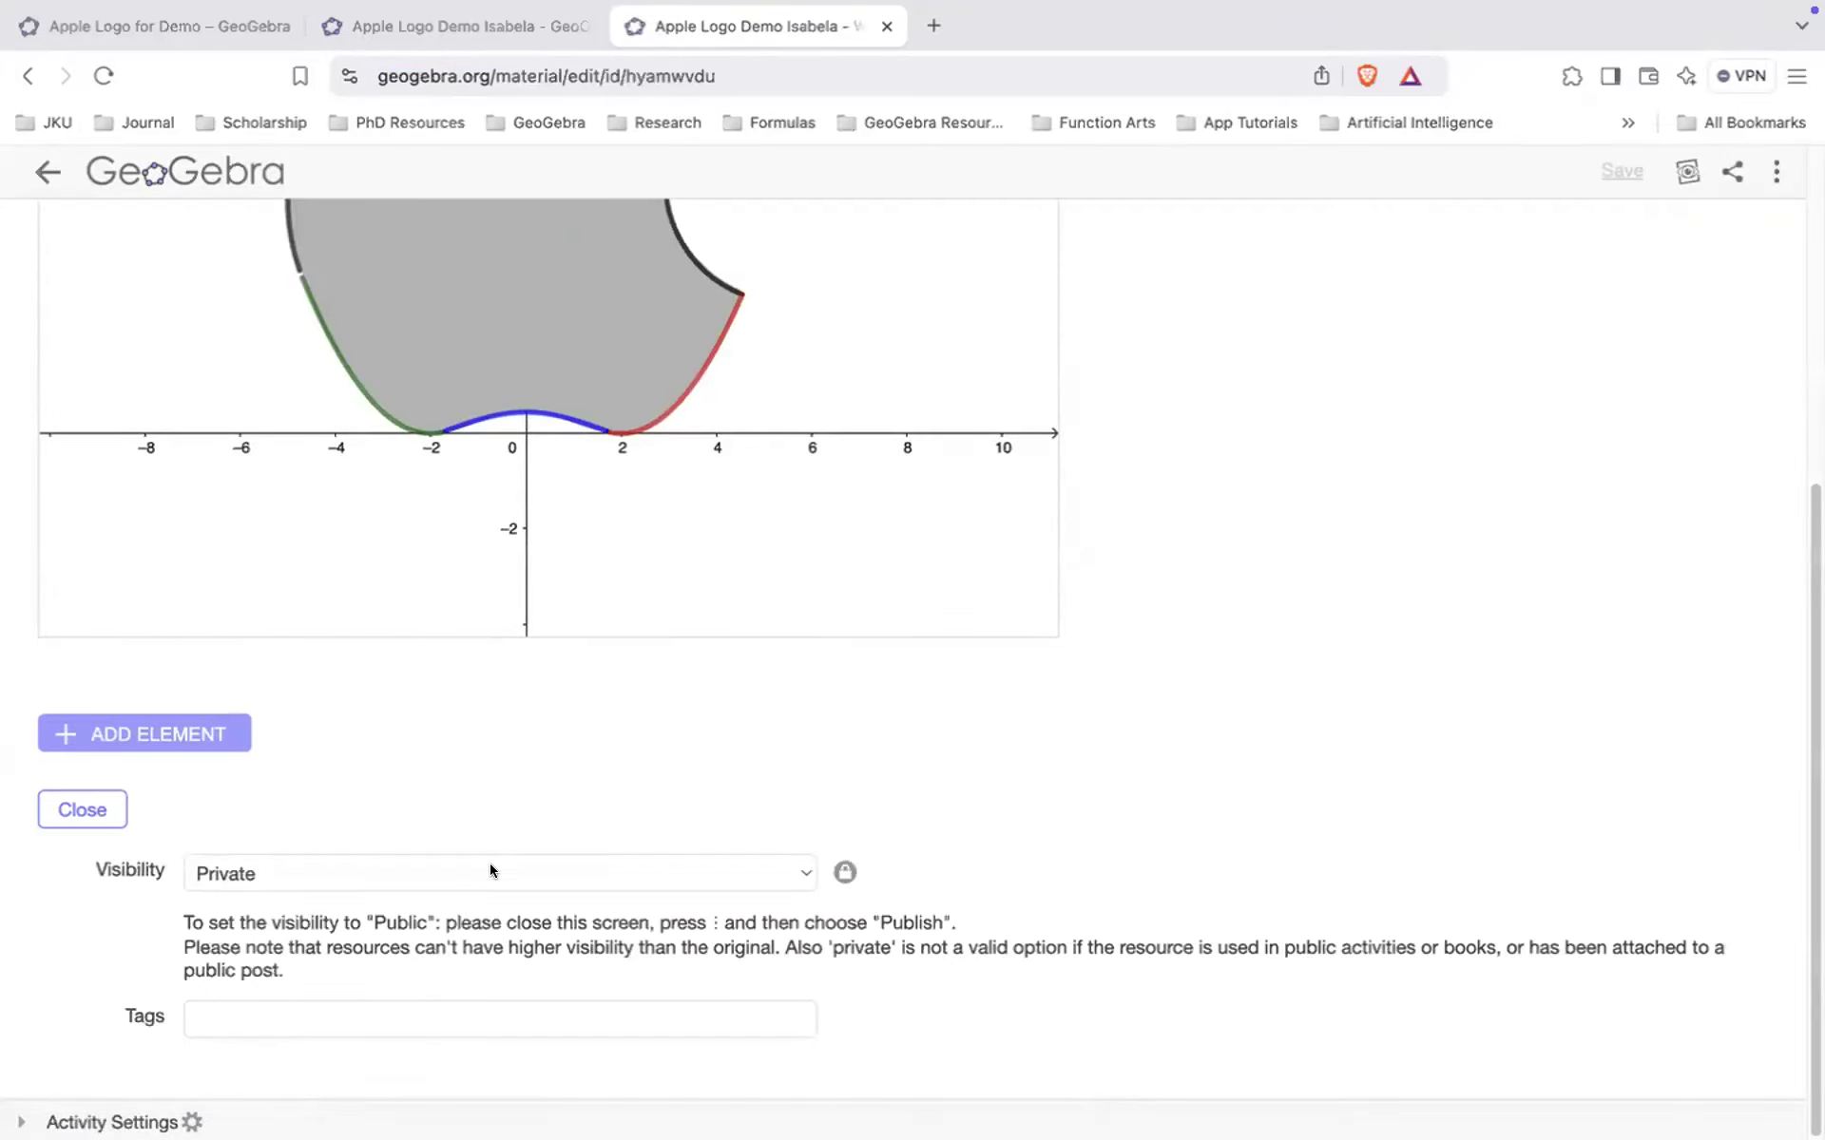
{"action": "left_click", "coordinate": [351, 873]}
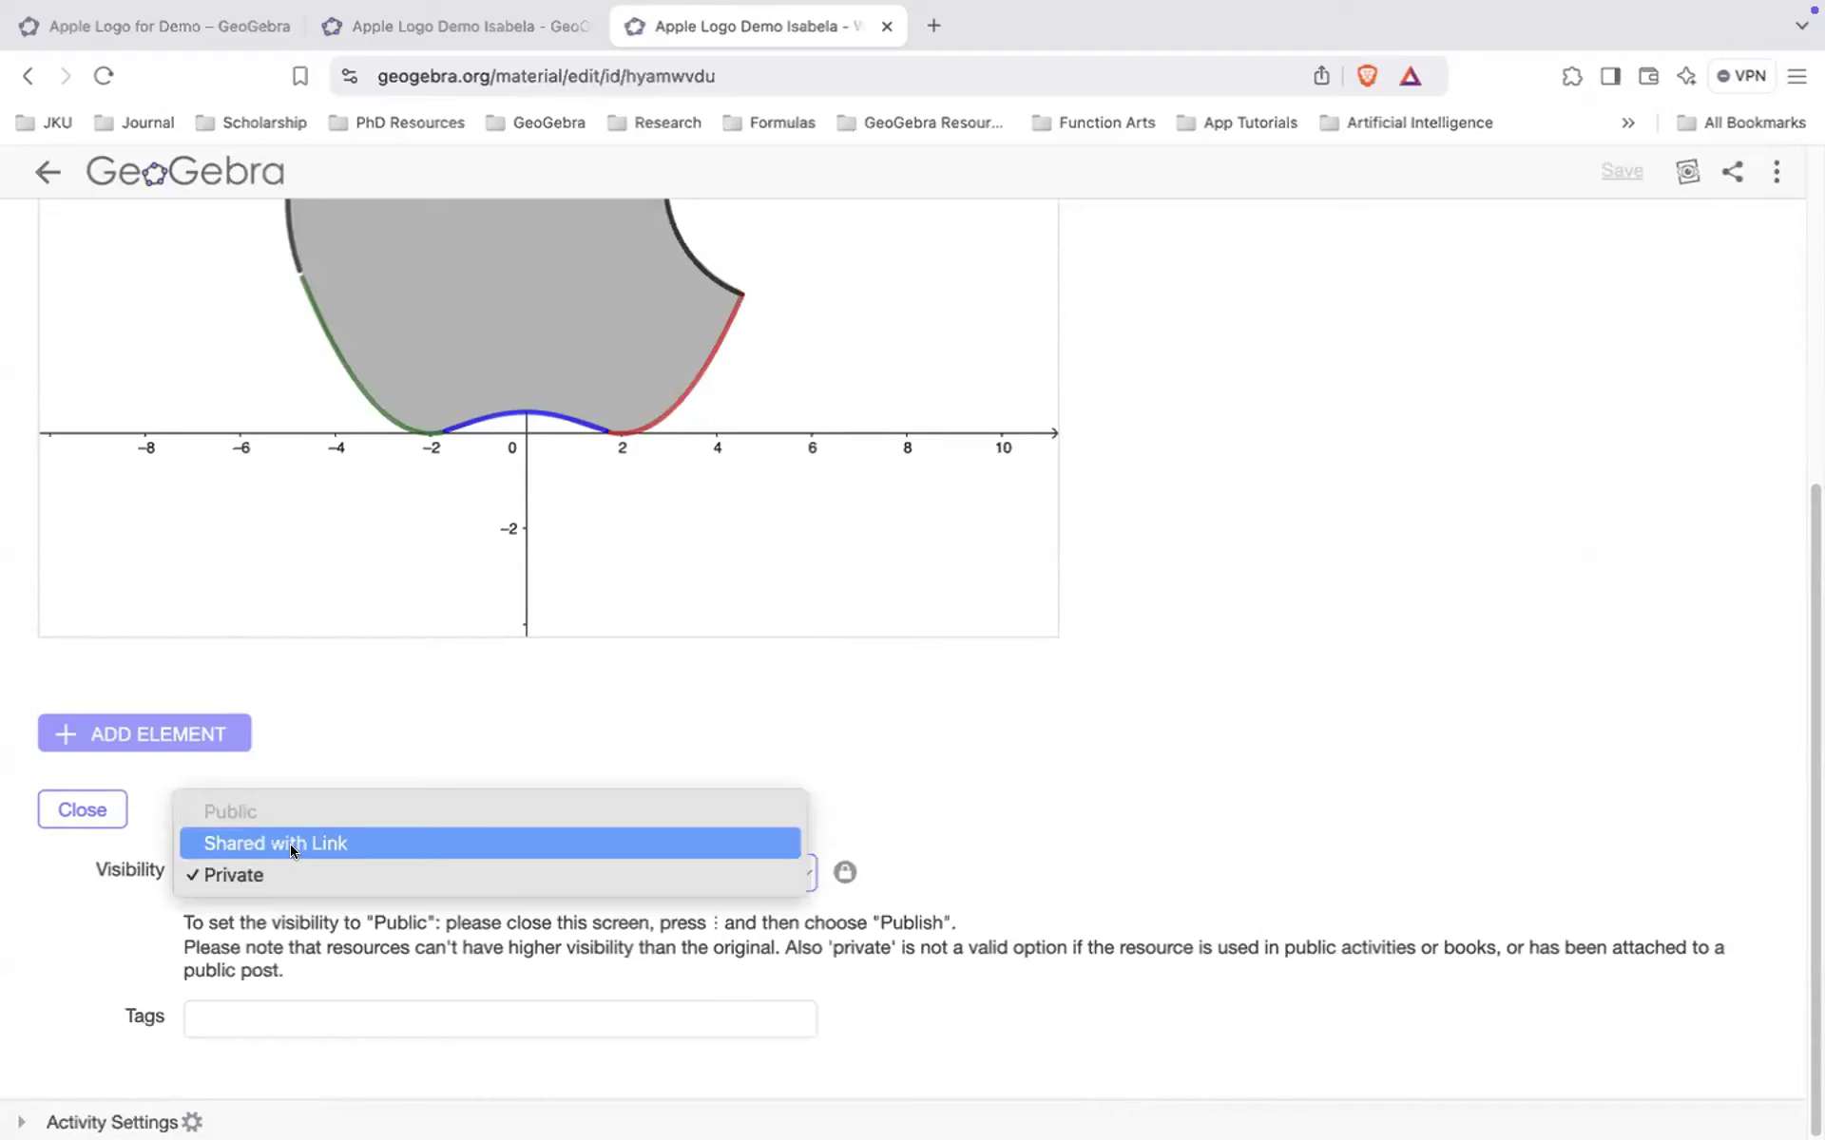
{"action": "left_click", "coordinate": [293, 846]}
{"action": "left_click", "coordinate": [135, 821]}
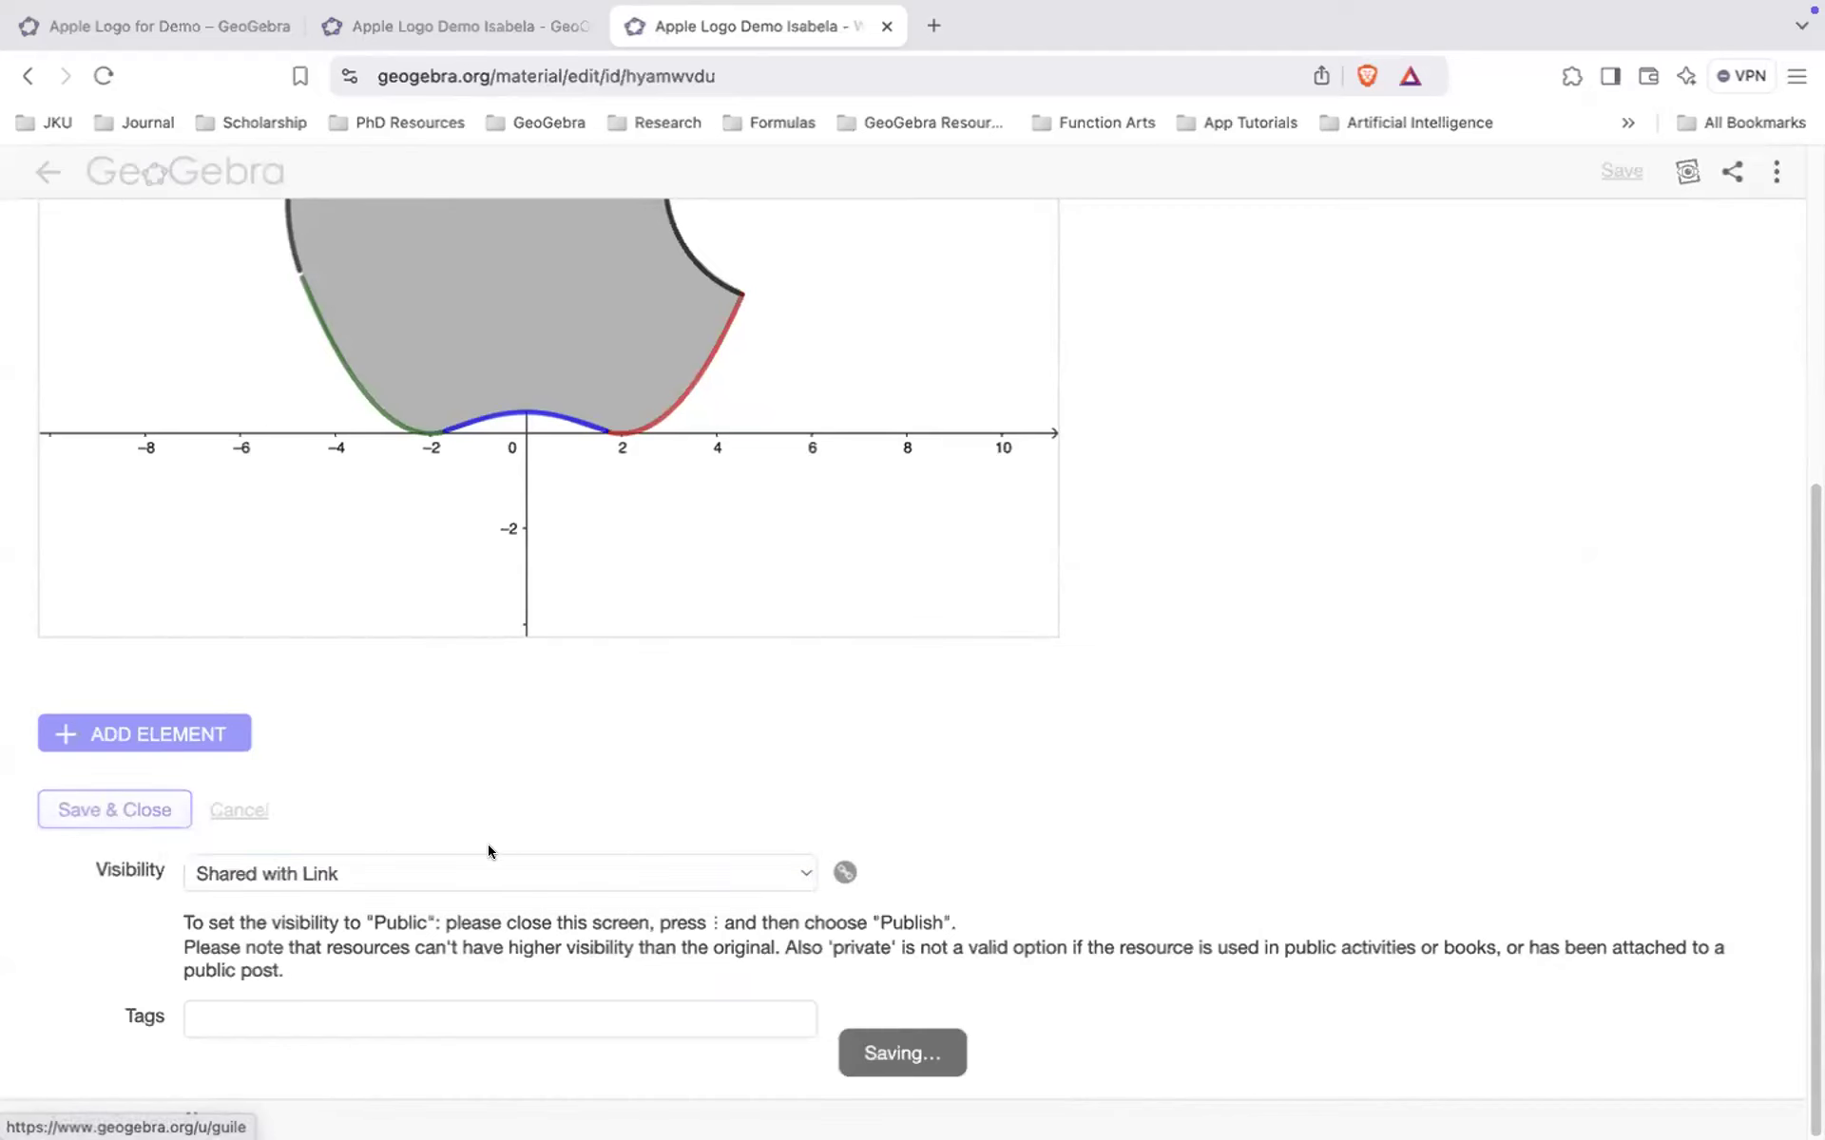
{"action": "scroll", "coordinate": [481, 837], "scroll_direction": "down", "scroll_amount": 8}
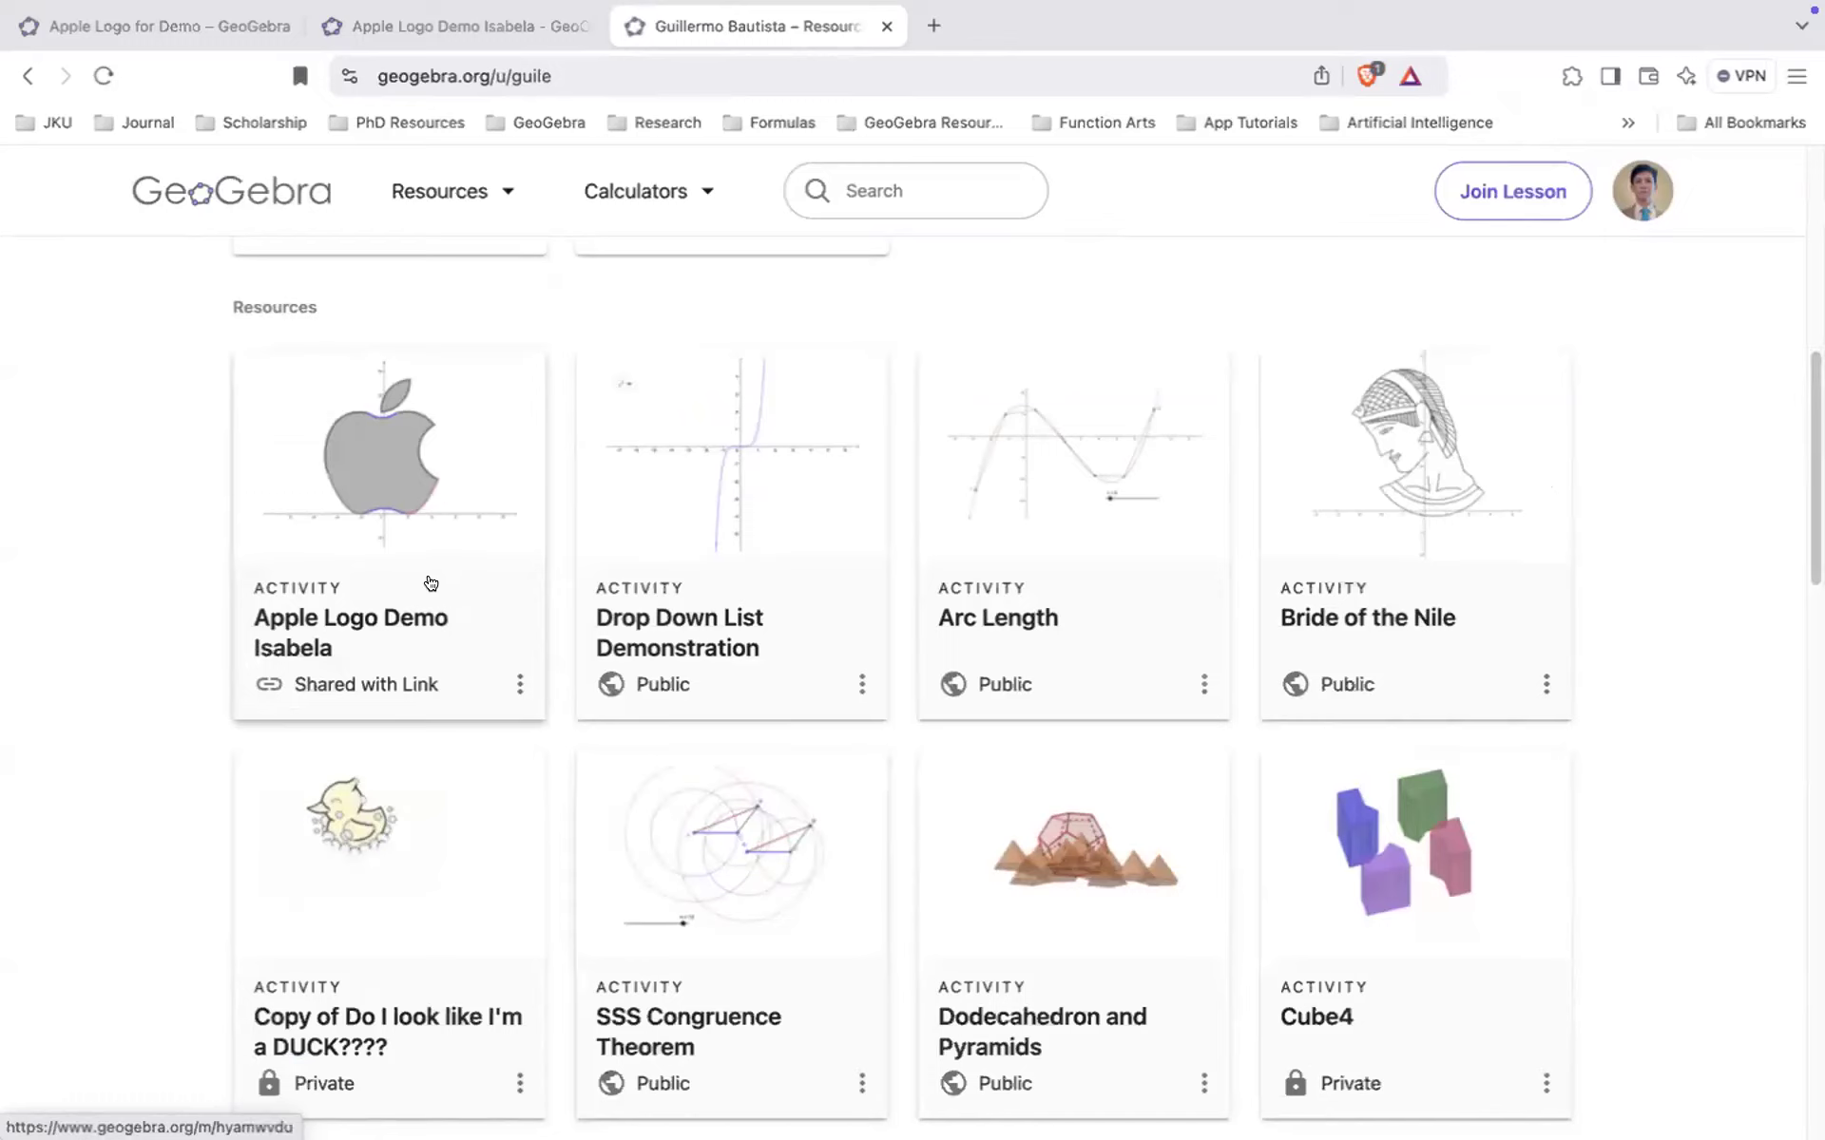
- Confirm the card reads Shared with Link, then switch to the GeoGebra Classic app
{"action": "scroll", "coordinate": [632, 699], "scroll_direction": "up", "scroll_amount": 1}
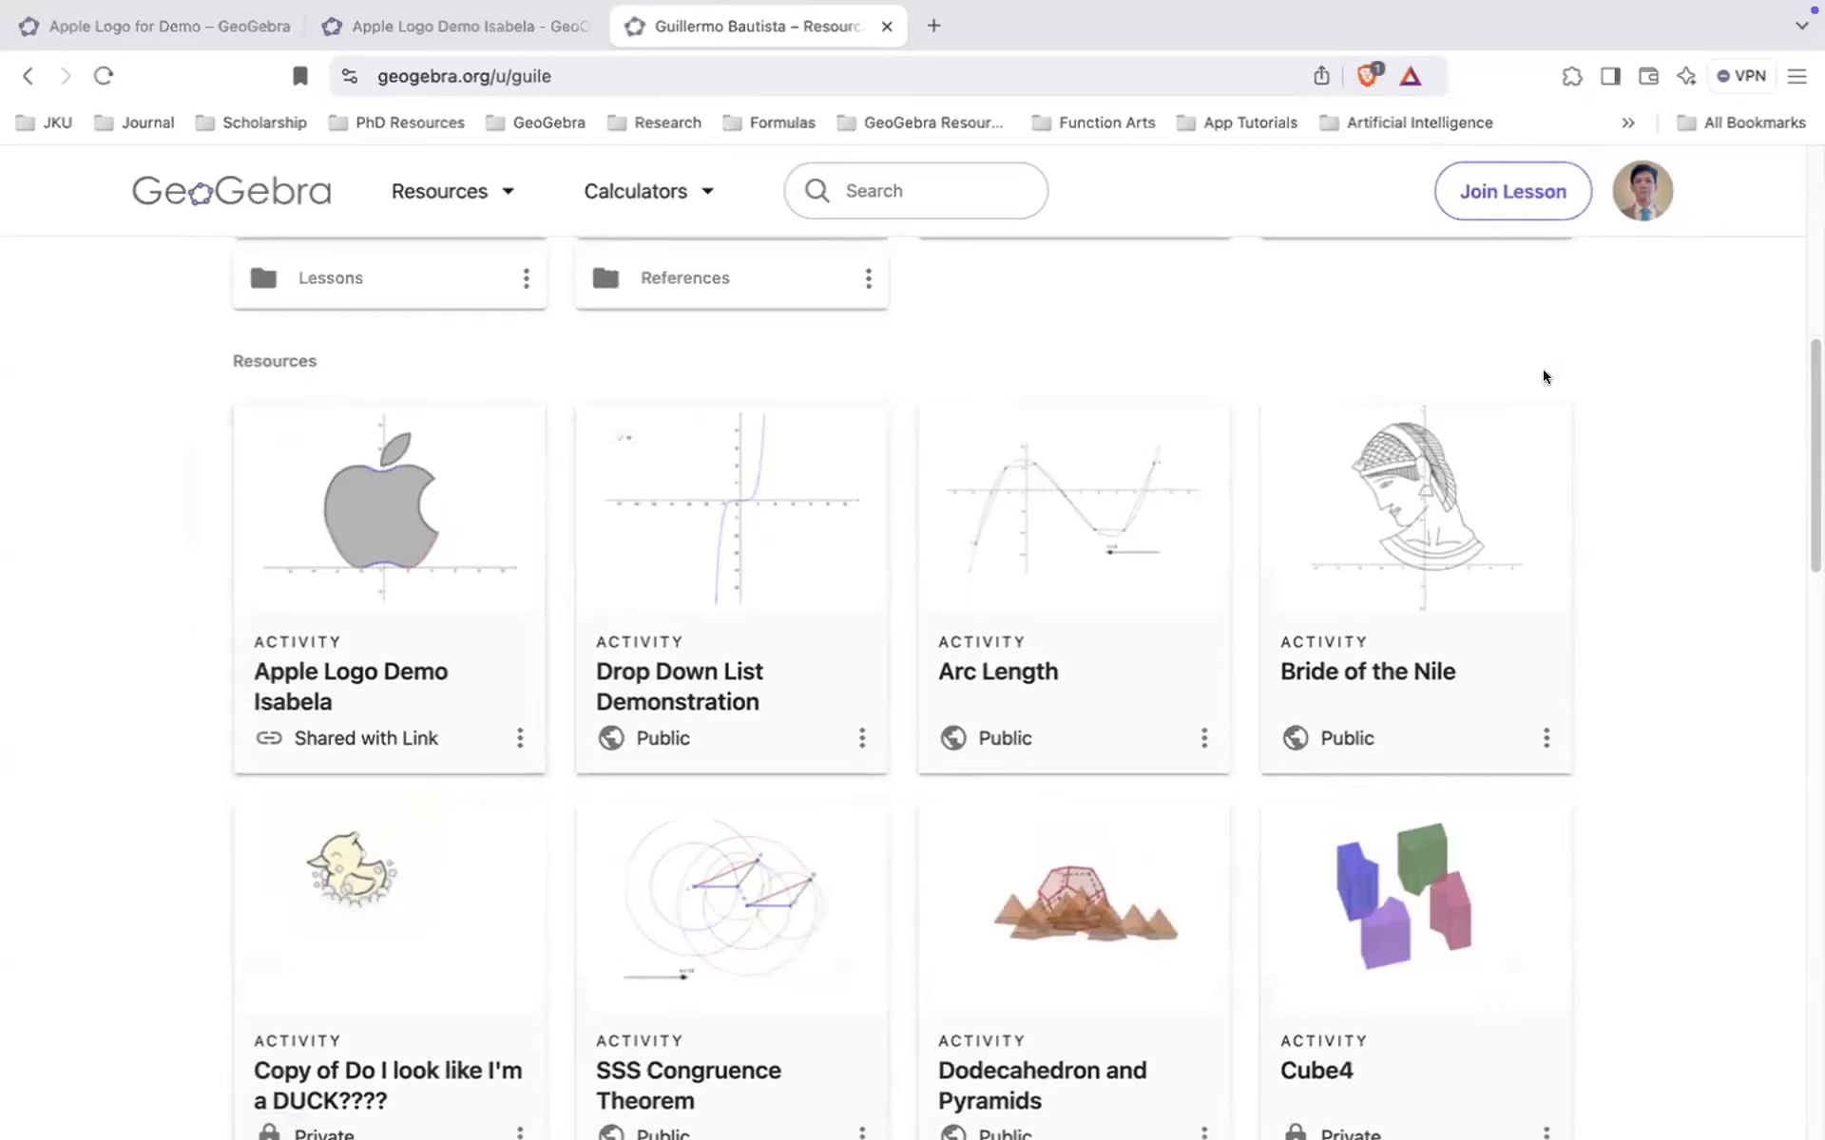
{"action": "scroll", "coordinate": [1620, 451], "scroll_direction": "up", "scroll_amount": 3}
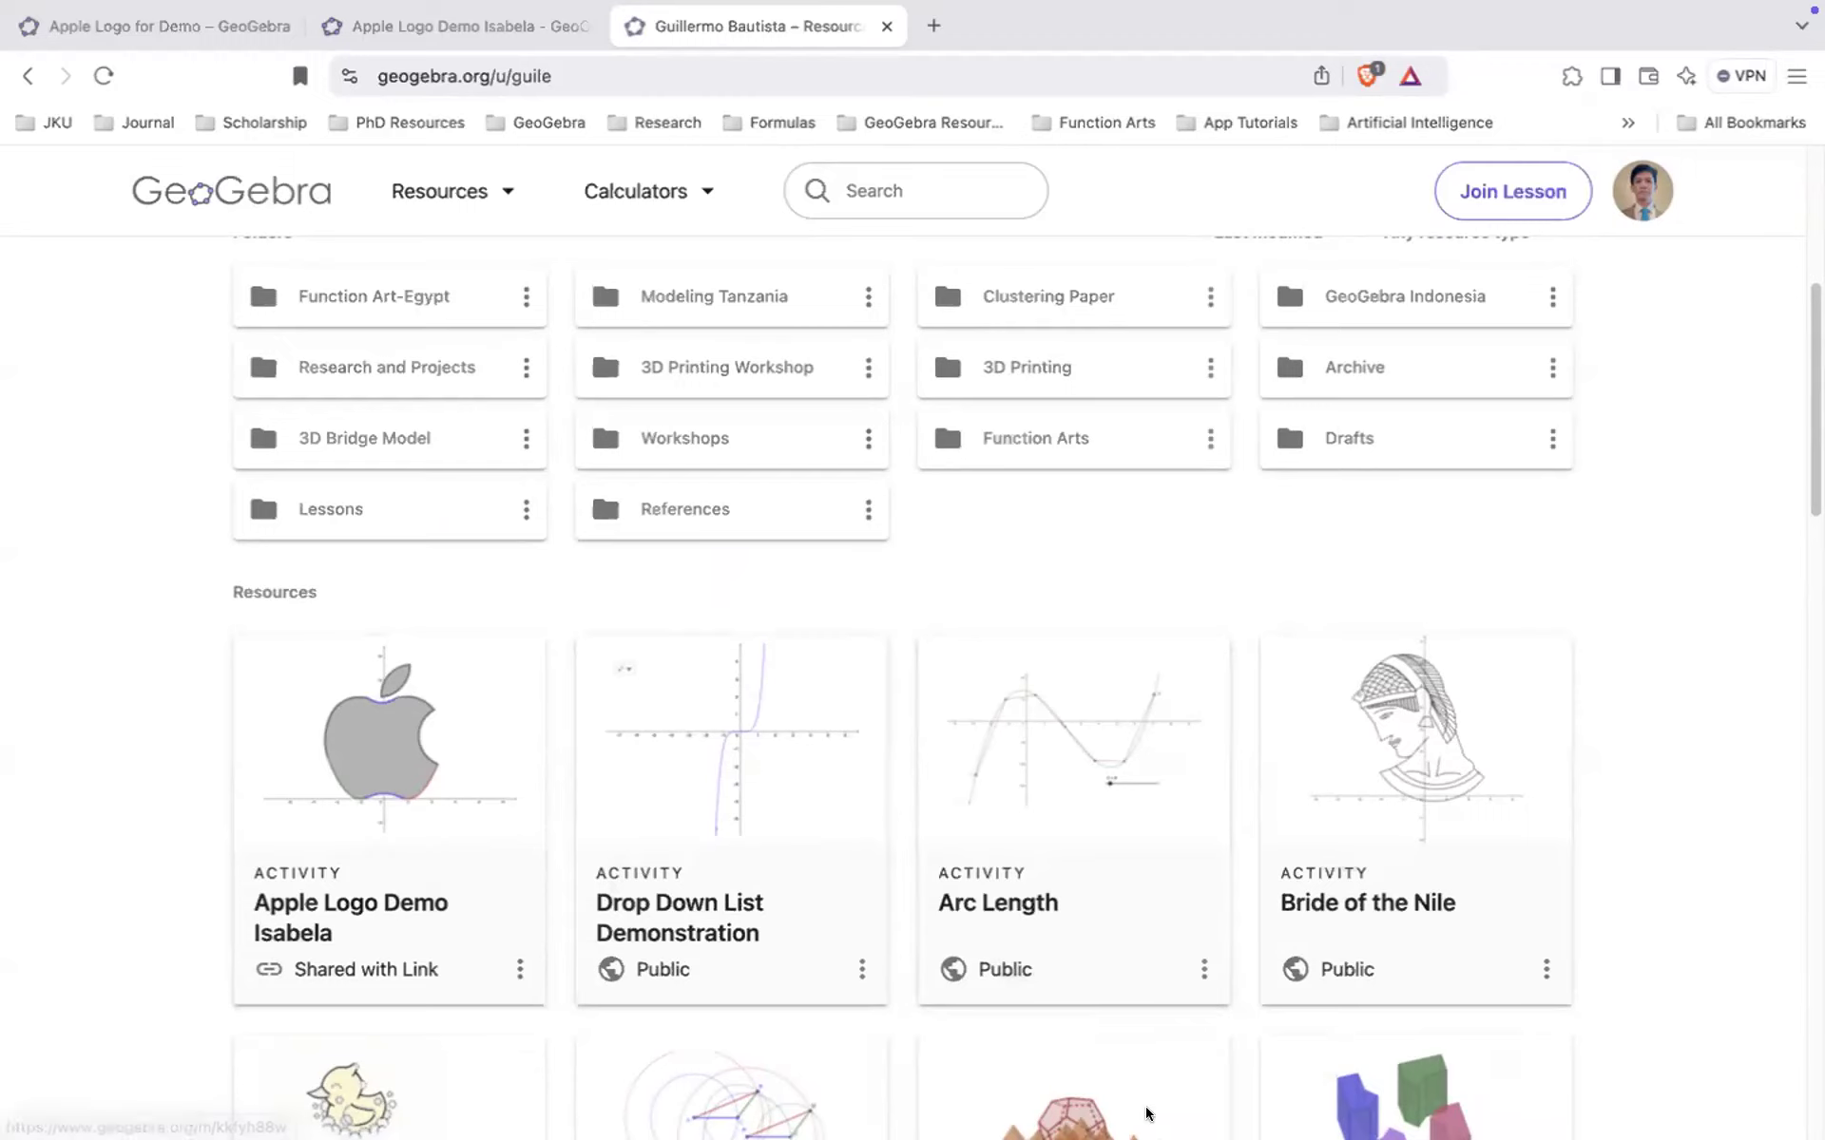
{"action": "key", "text": "super+Tab"}
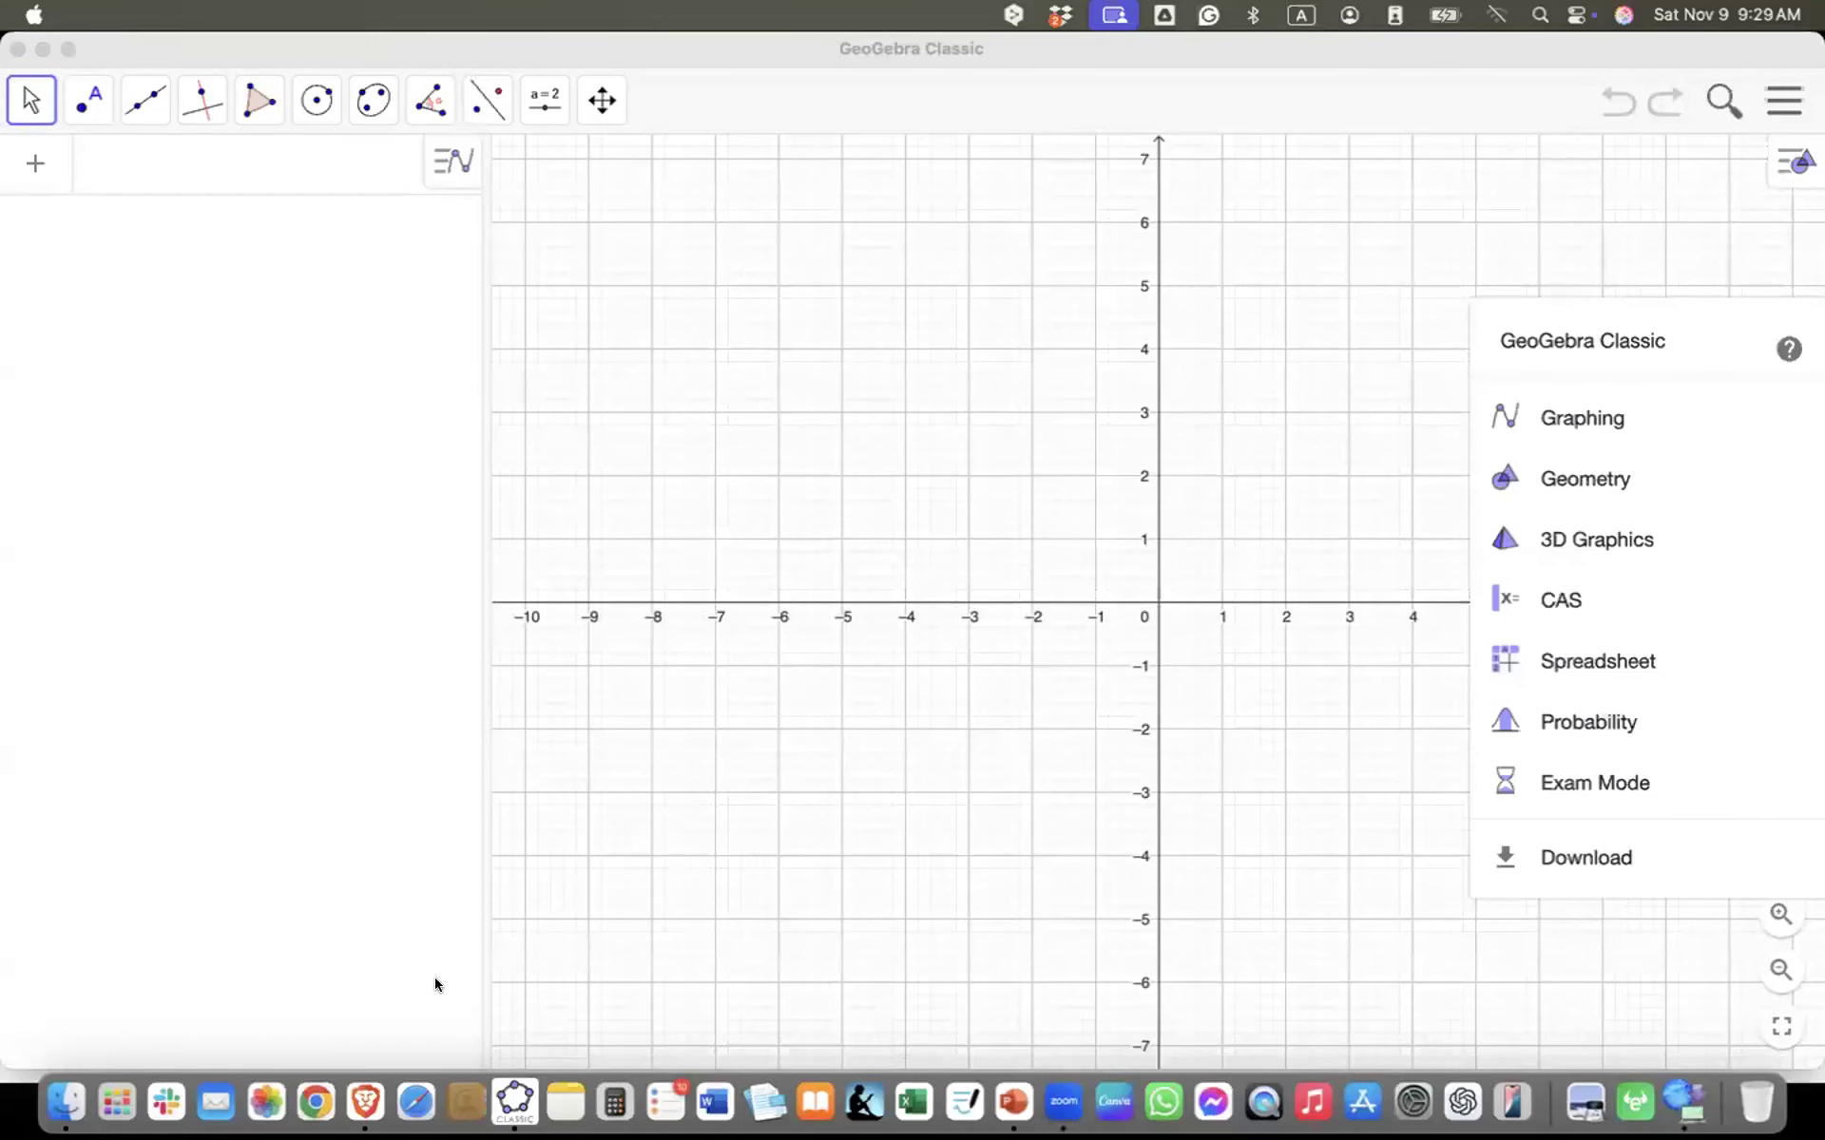
- Draw polygon q1 through A(-2, 4.4), B(-5.54, -0.14), C(2.58, -3.24) and D(2.2, 1.86)
{"action": "left_click", "coordinate": [104, 737]}
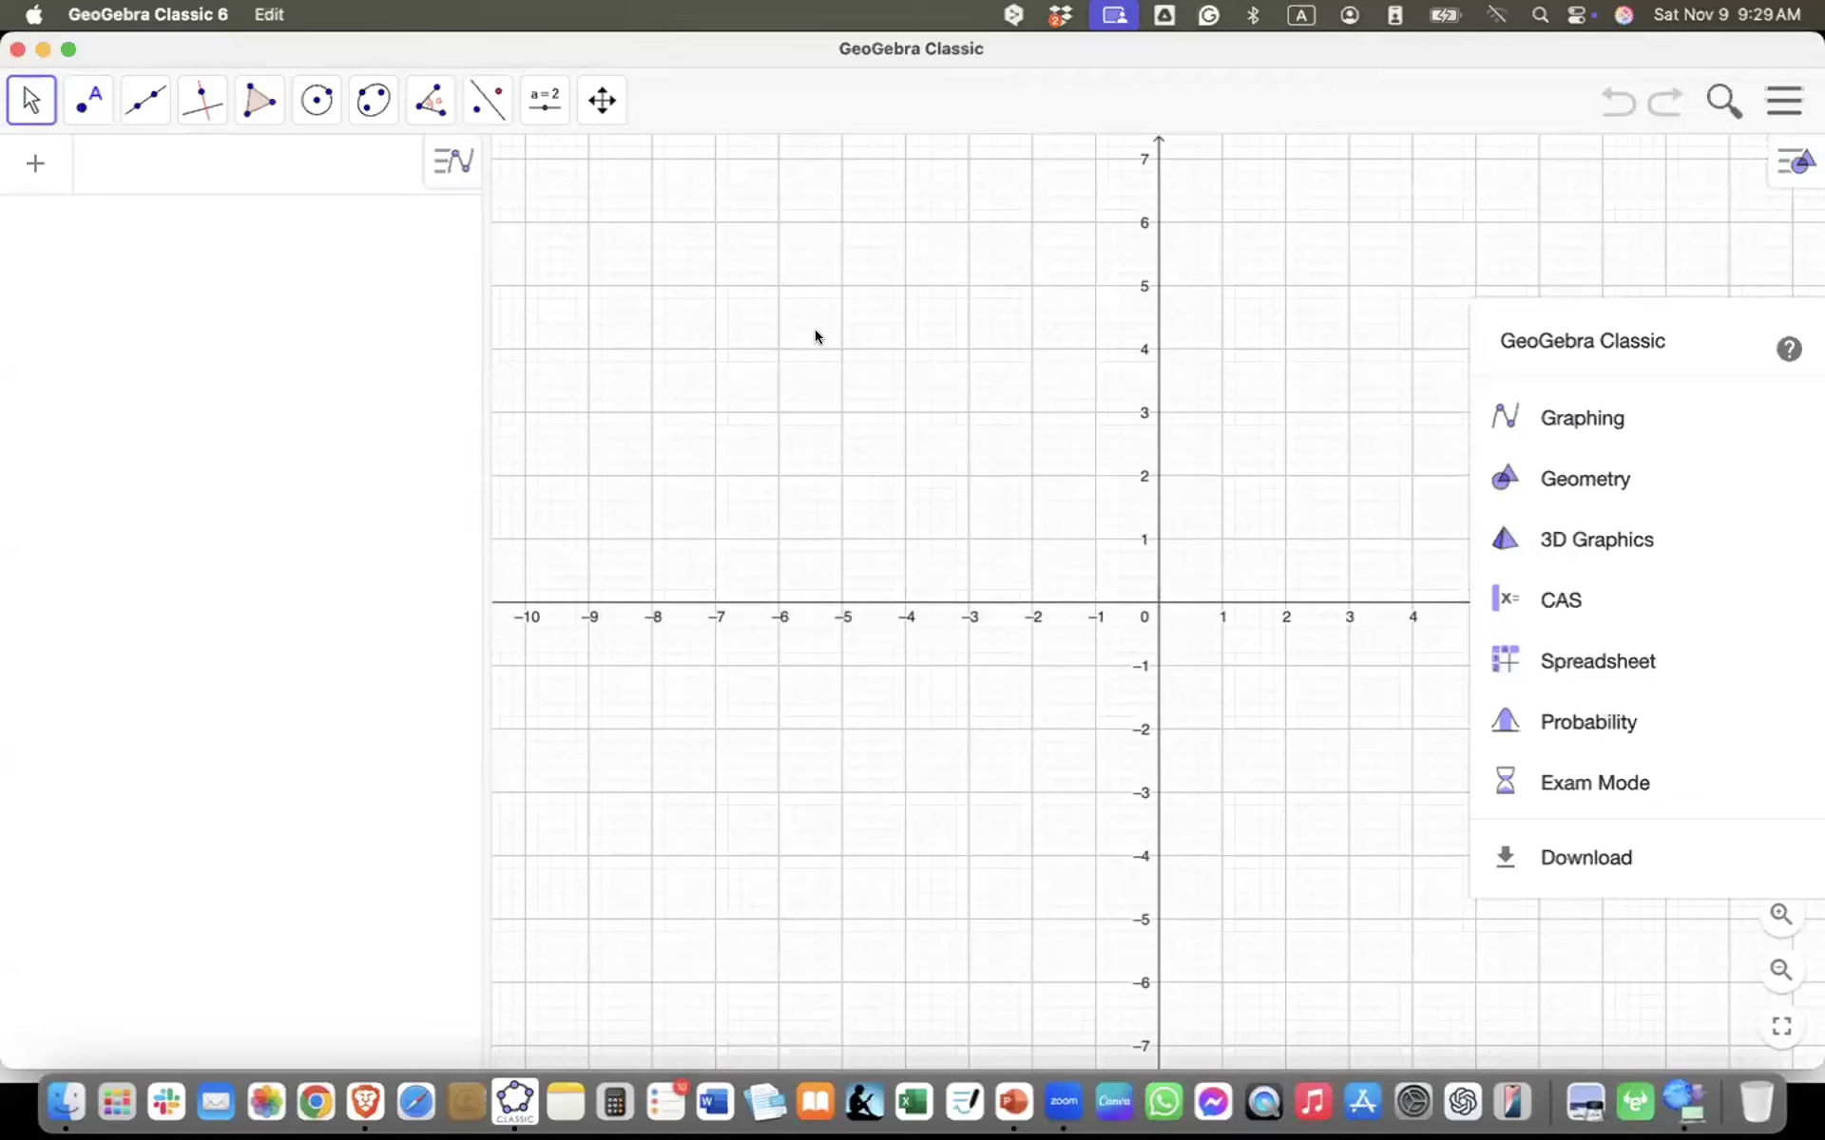
{"action": "left_click", "coordinate": [260, 99]}
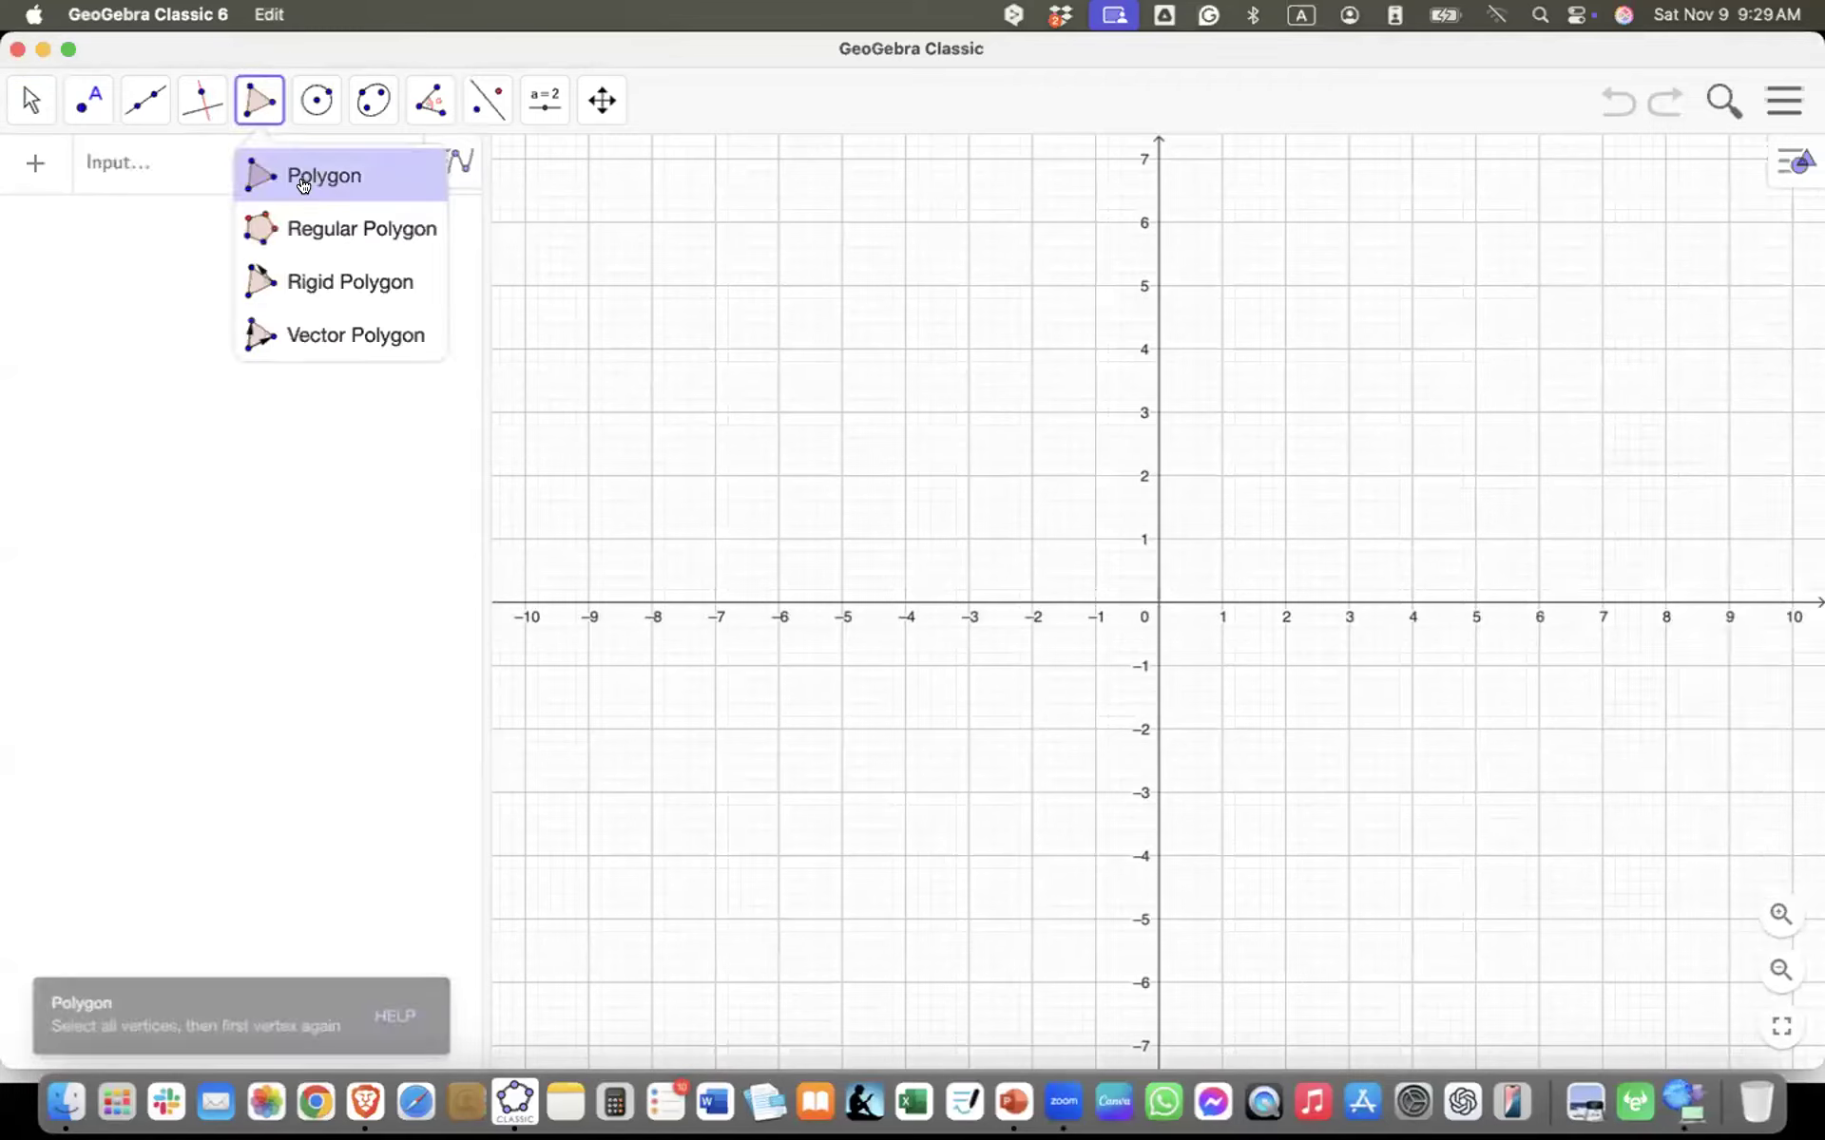
{"action": "left_click", "coordinate": [304, 175]}
{"action": "left_click", "coordinate": [1017, 324]}
{"action": "left_click", "coordinate": [807, 610]}
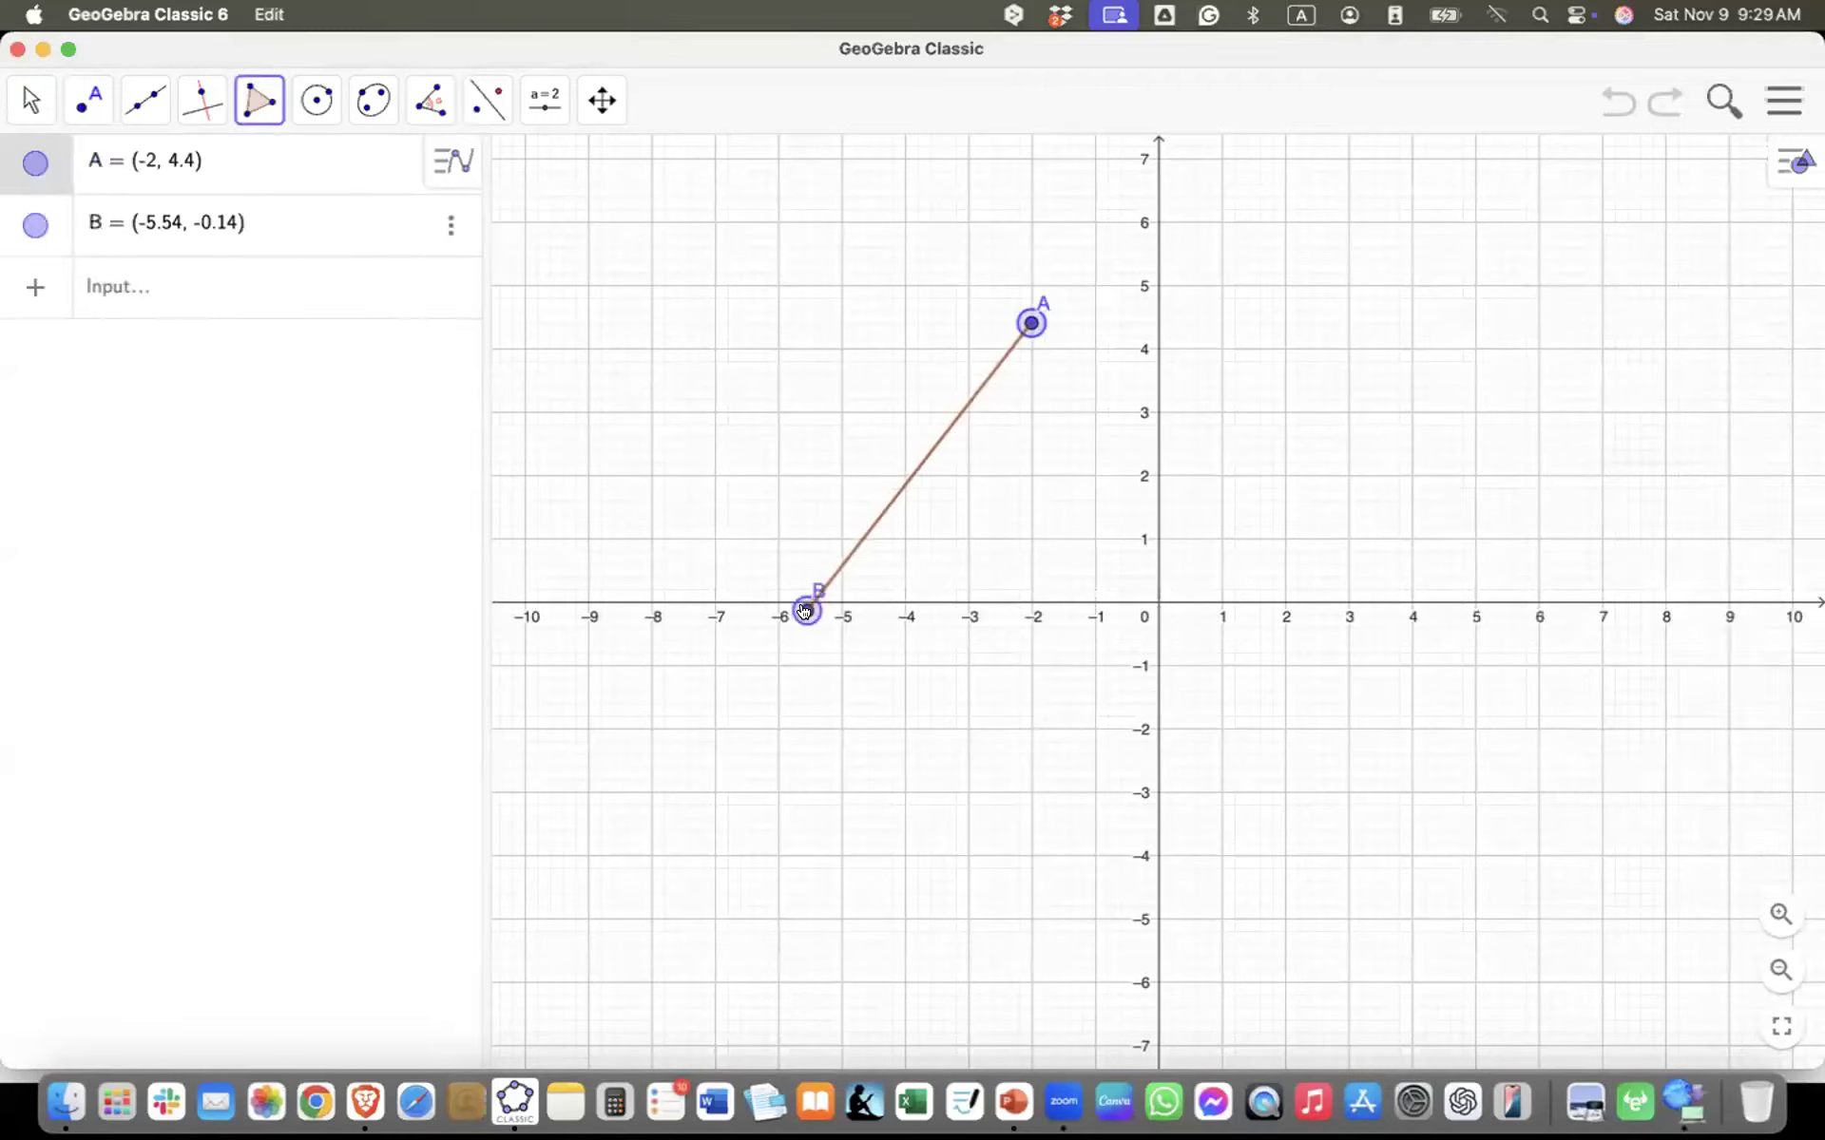
{"action": "left_click", "coordinate": [1321, 806]}
{"action": "left_click", "coordinate": [1298, 484]}
{"action": "left_click", "coordinate": [1031, 323]}
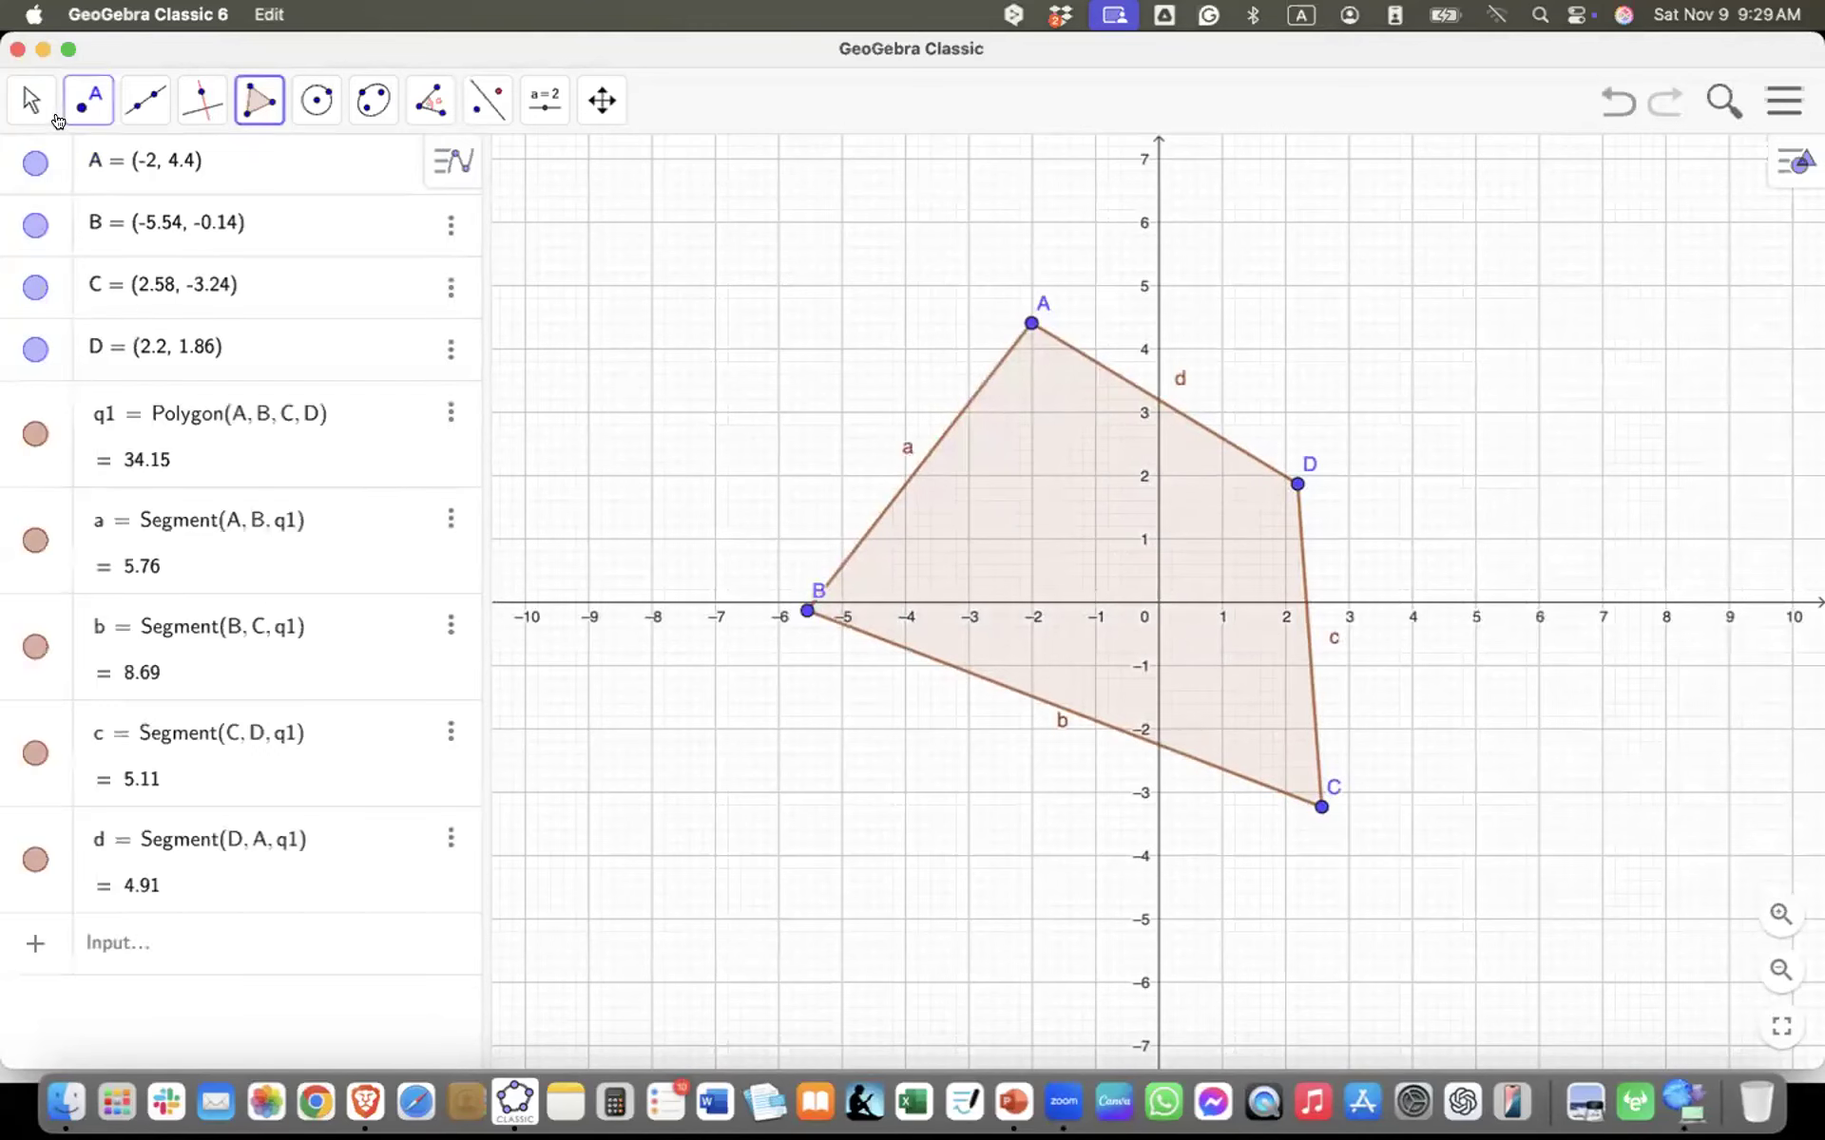
{"action": "left_click", "coordinate": [31, 100]}
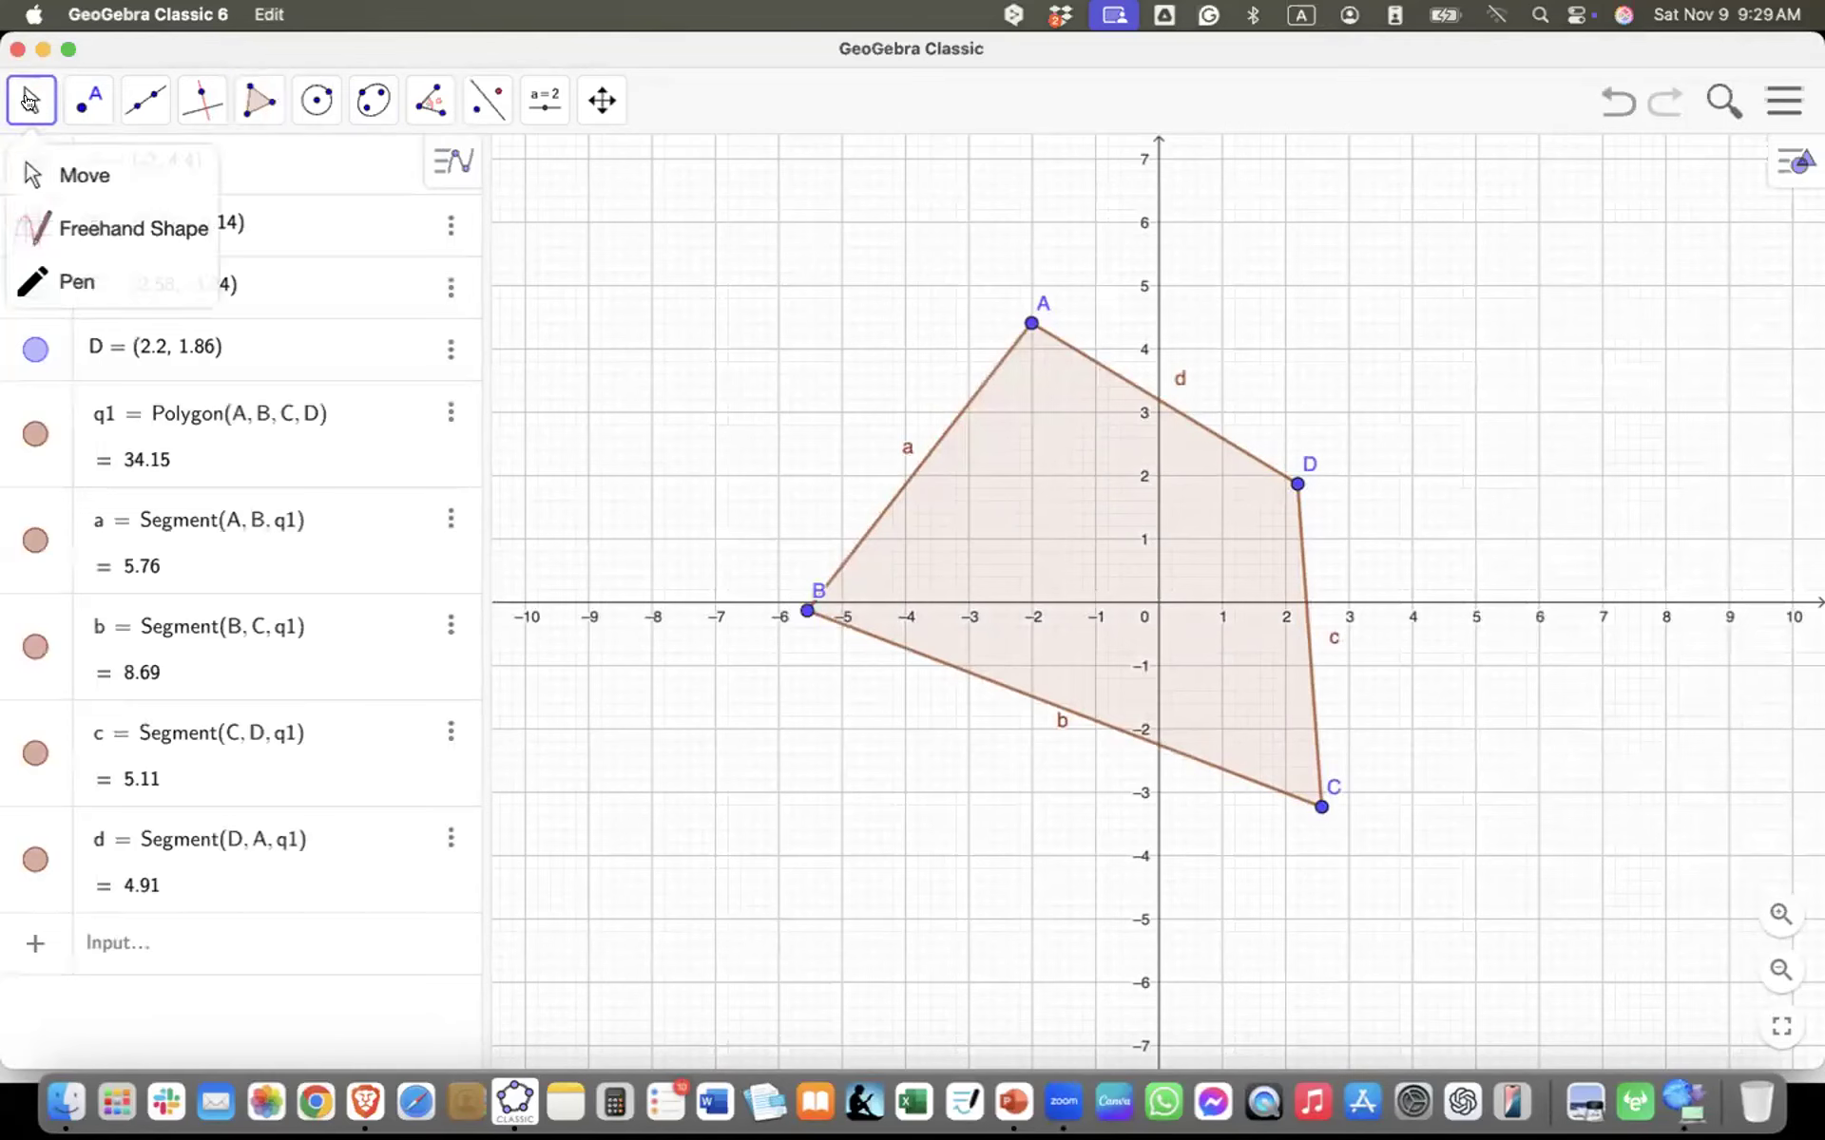
{"action": "left_click", "coordinate": [29, 178]}
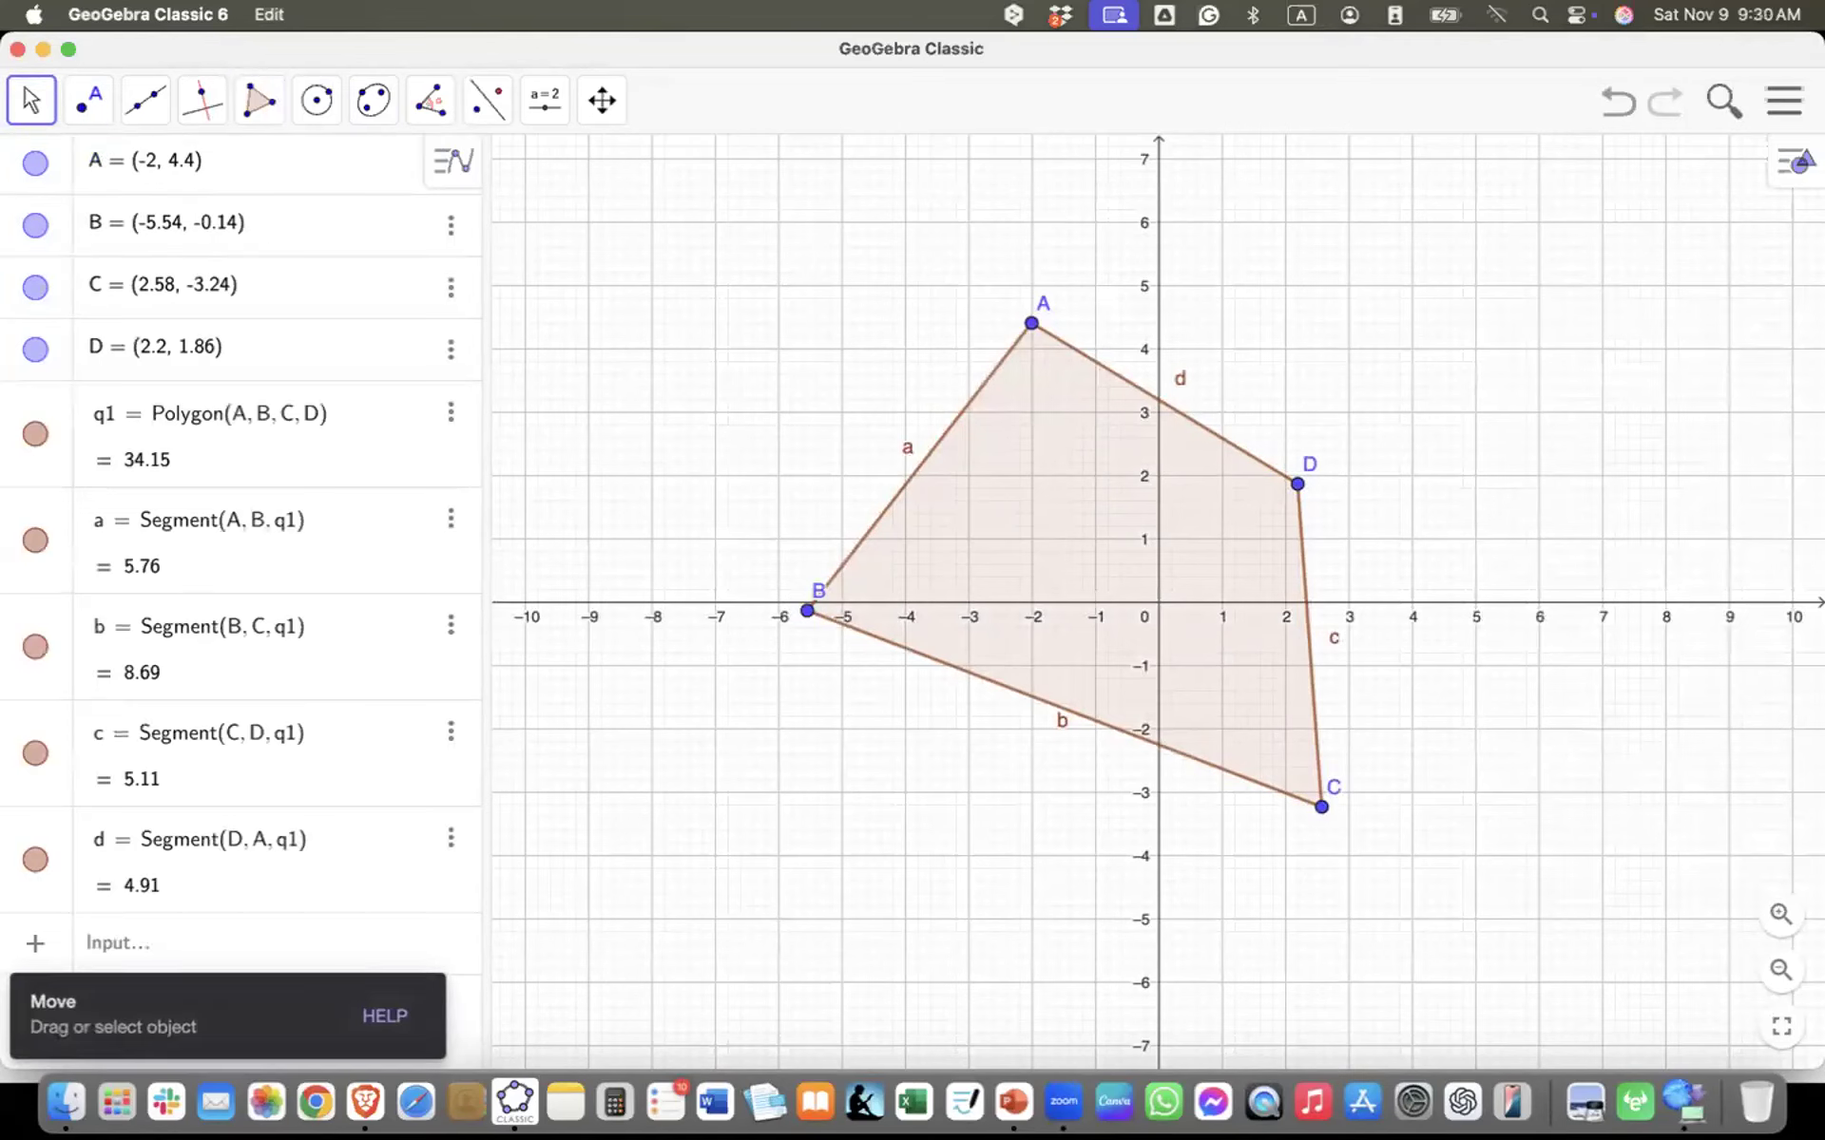
- Hide the Algebra view so the quadrilateral's Graphics view fills the window
{"action": "left_click", "coordinate": [1786, 100]}
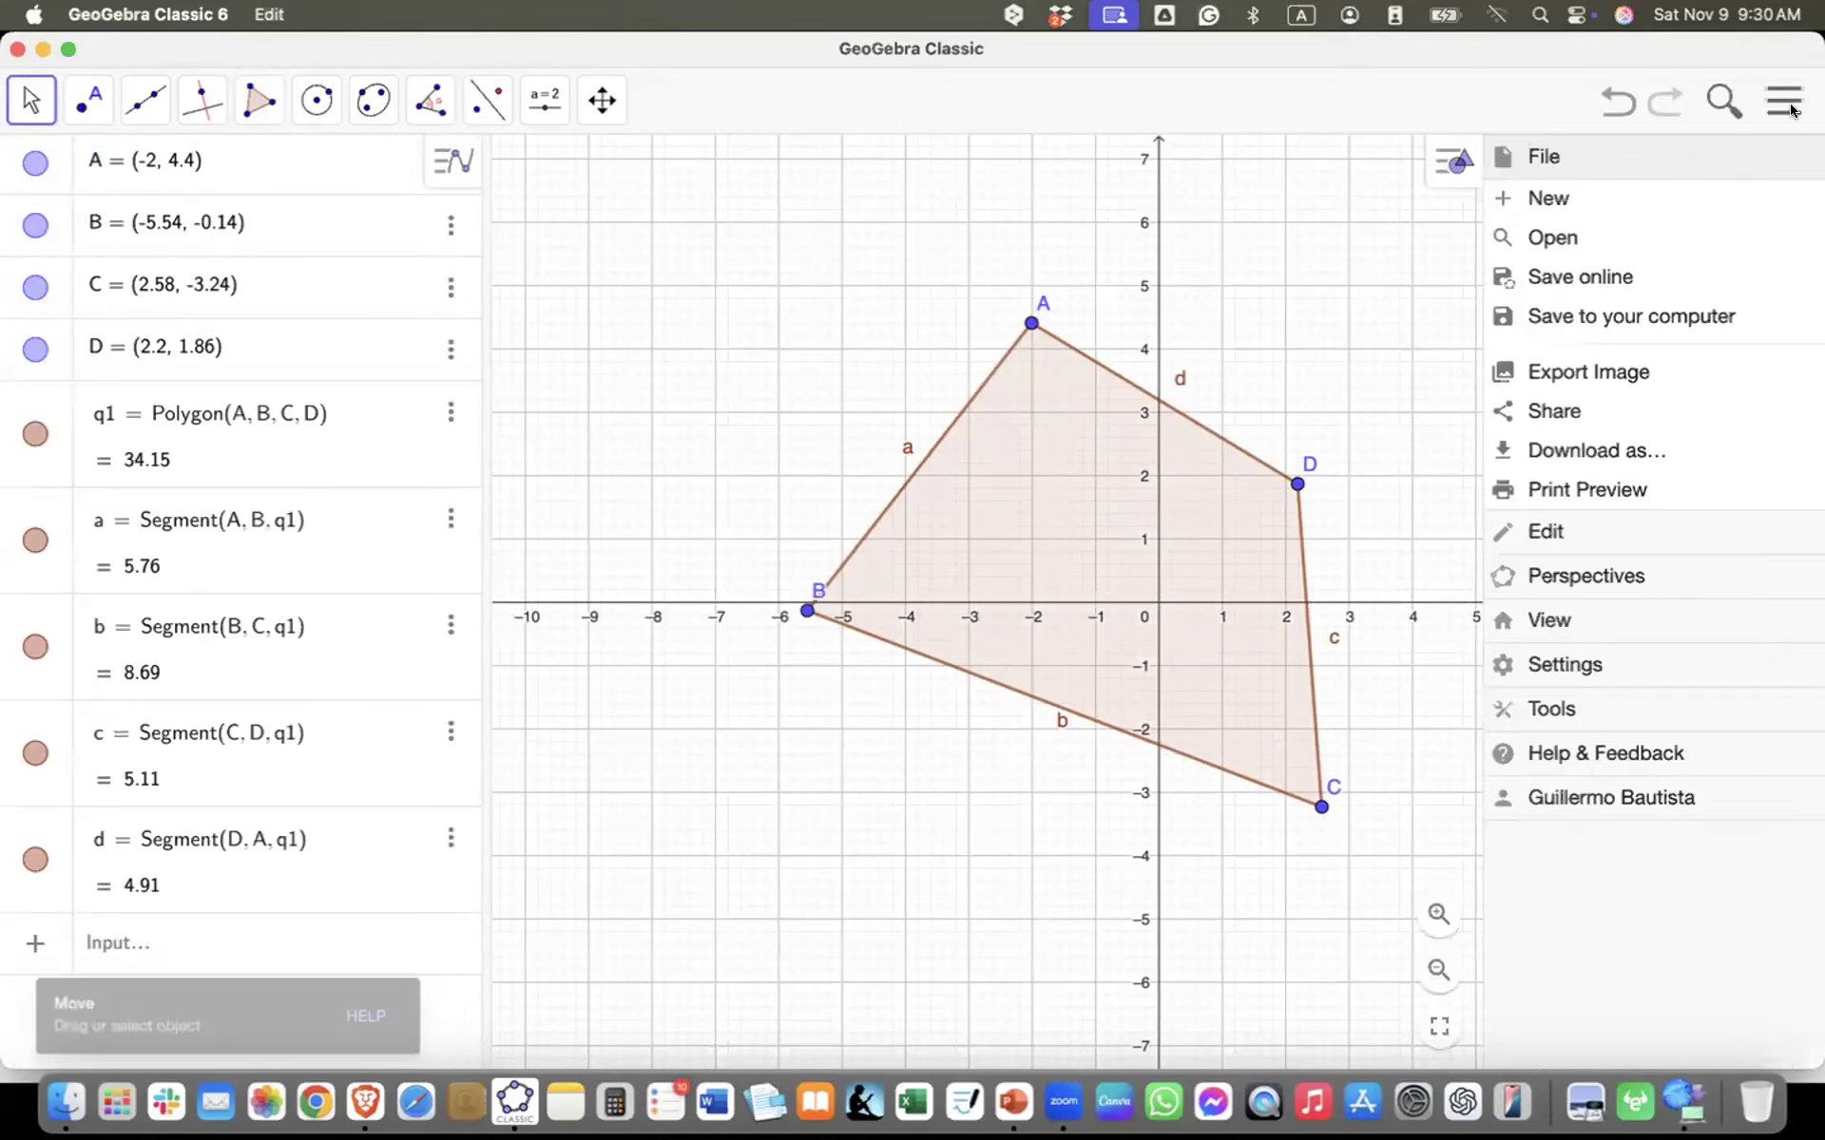
{"action": "left_click", "coordinate": [1597, 620]}
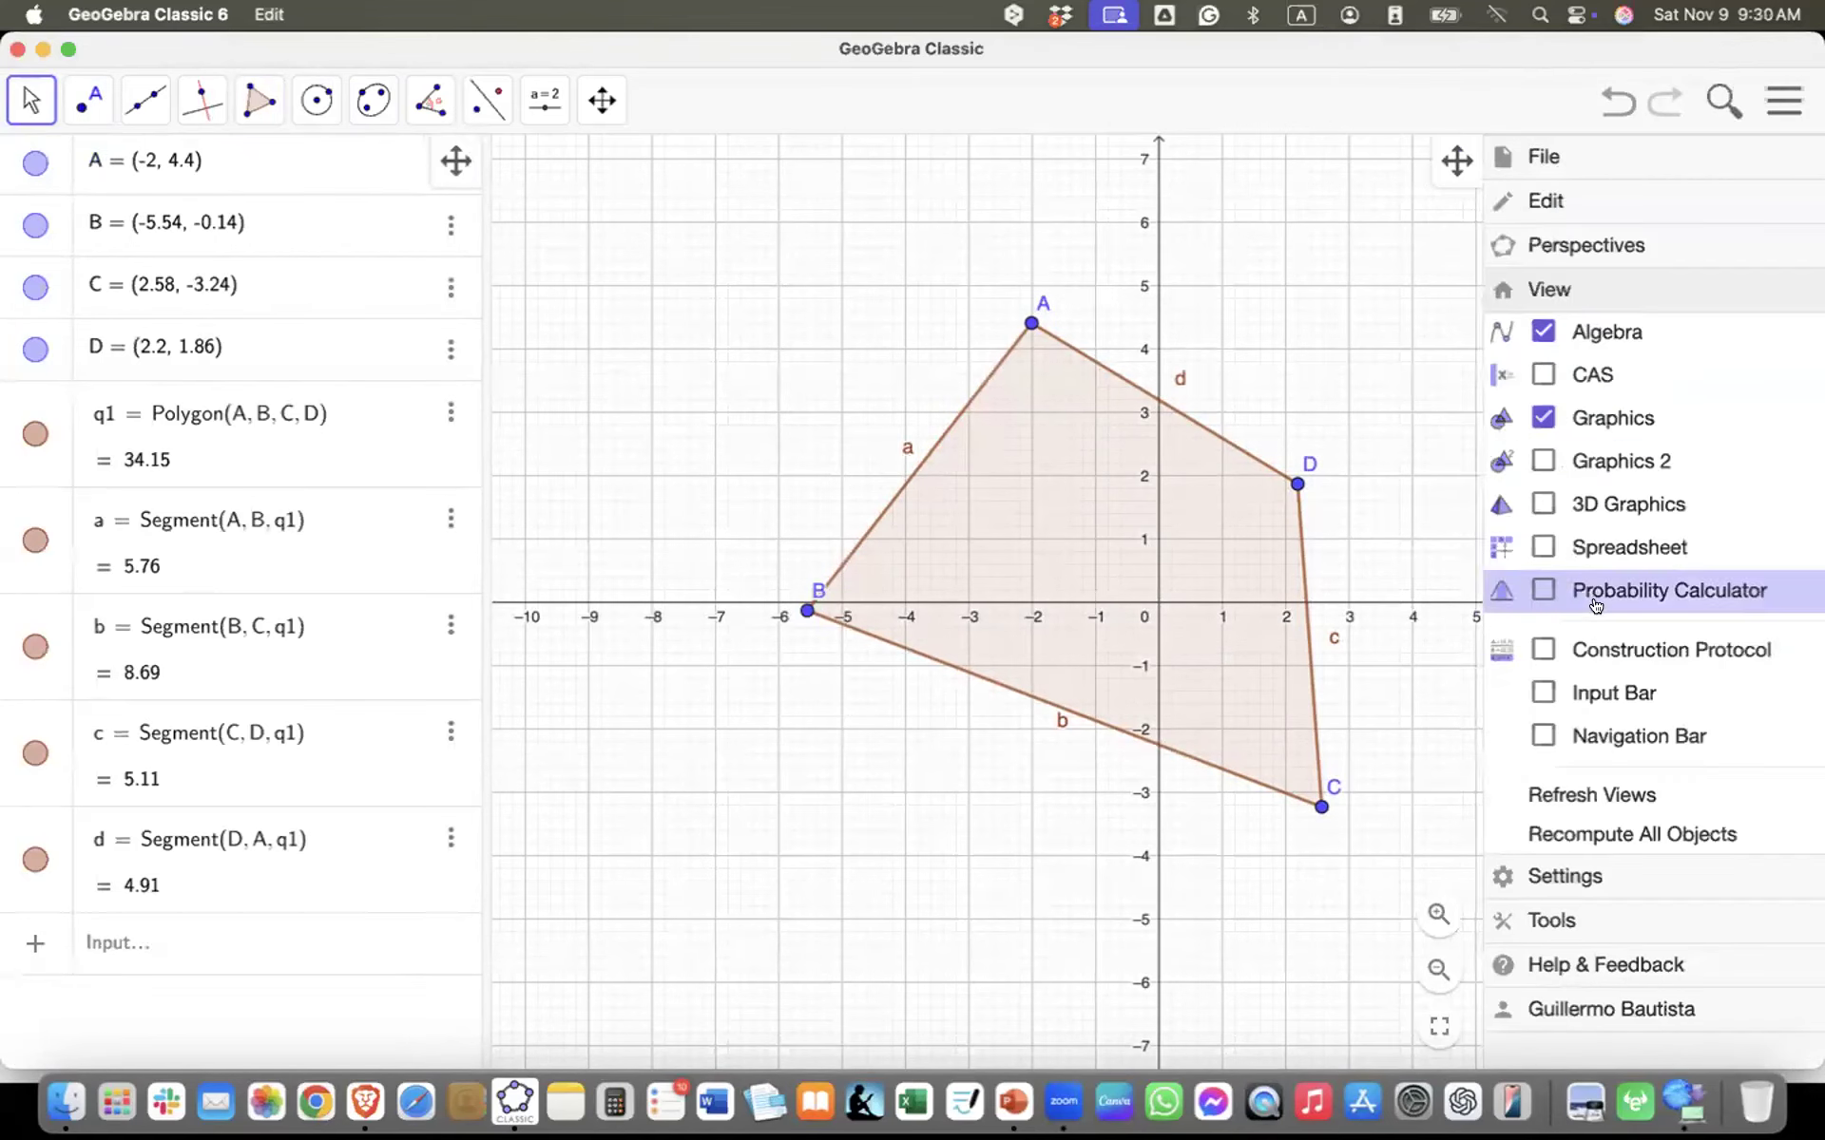
{"action": "left_click", "coordinate": [1645, 339]}
{"action": "left_click", "coordinate": [1330, 419]}
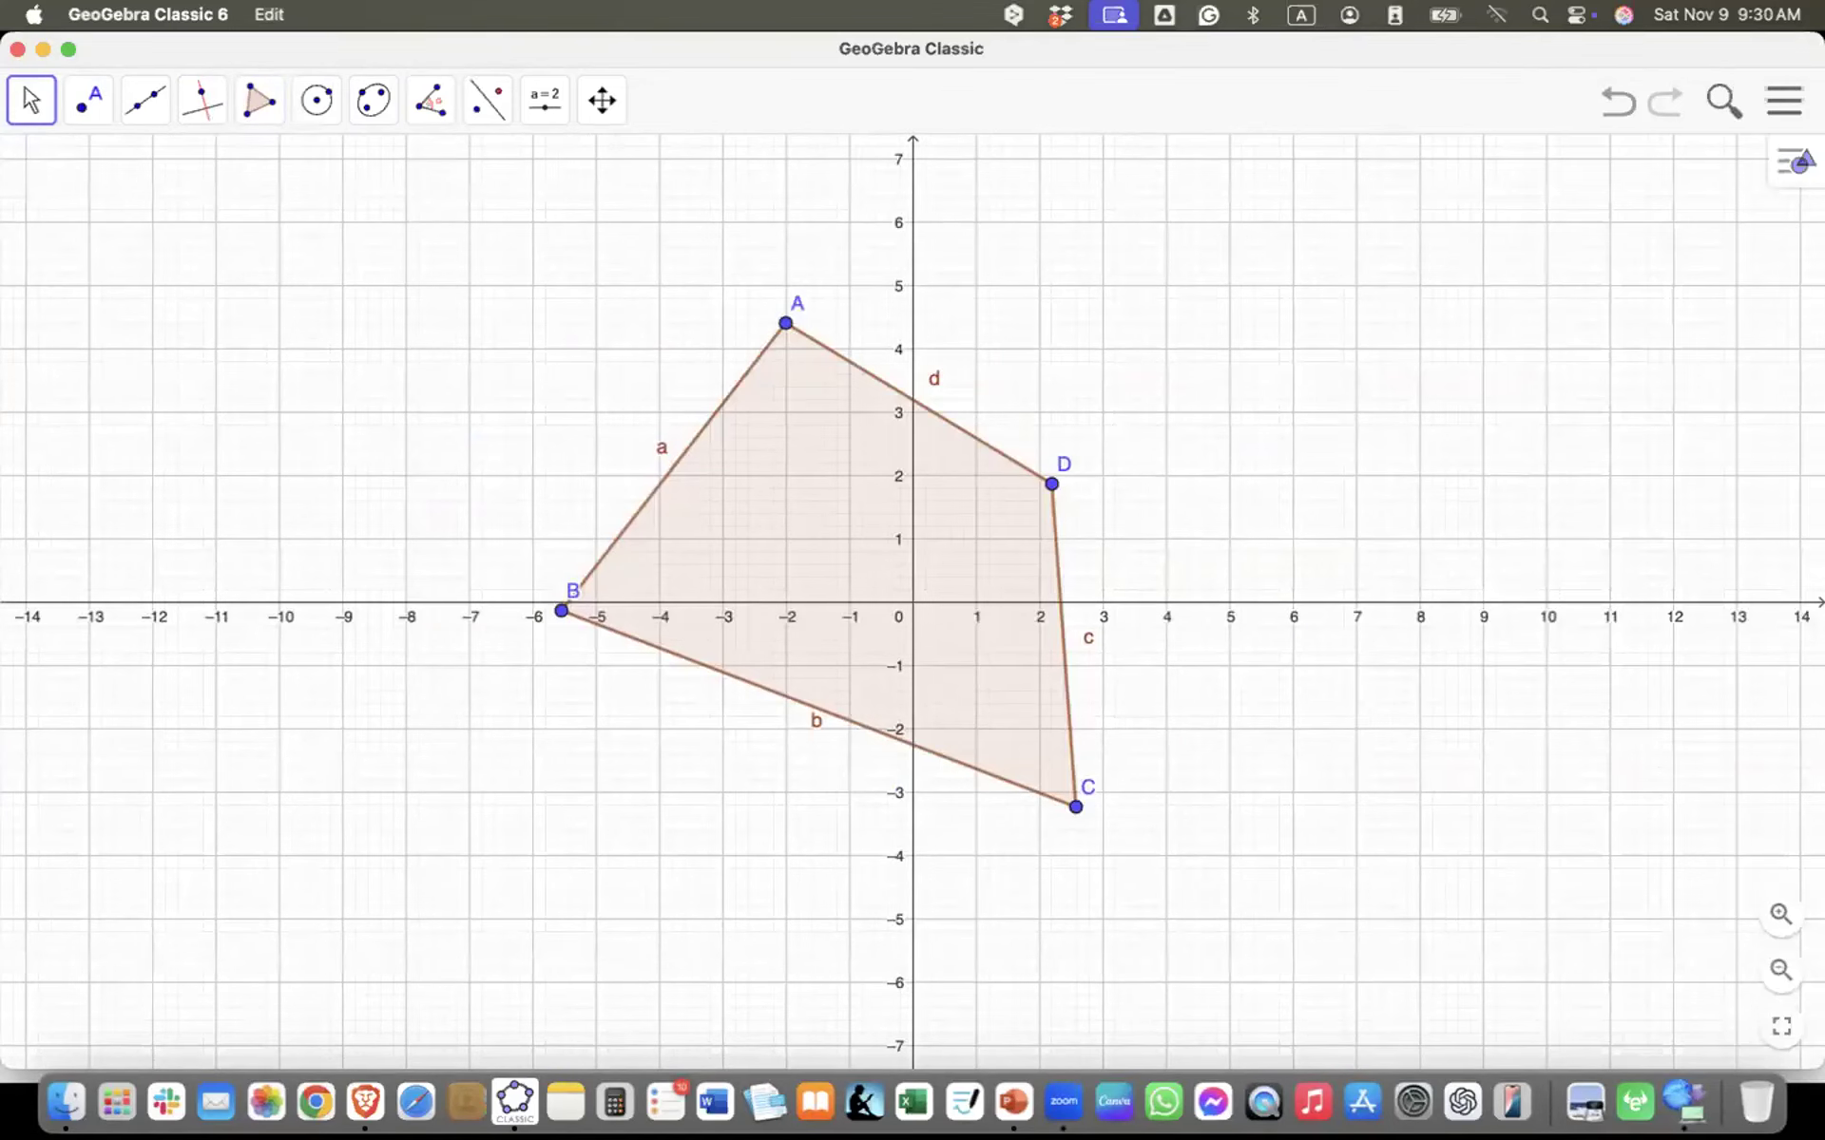
- Shrink the construction window and place it over the artwork slide
{"action": "left_click_drag", "start_coordinate": [1821, 1068], "coordinate": [1046, 868]}
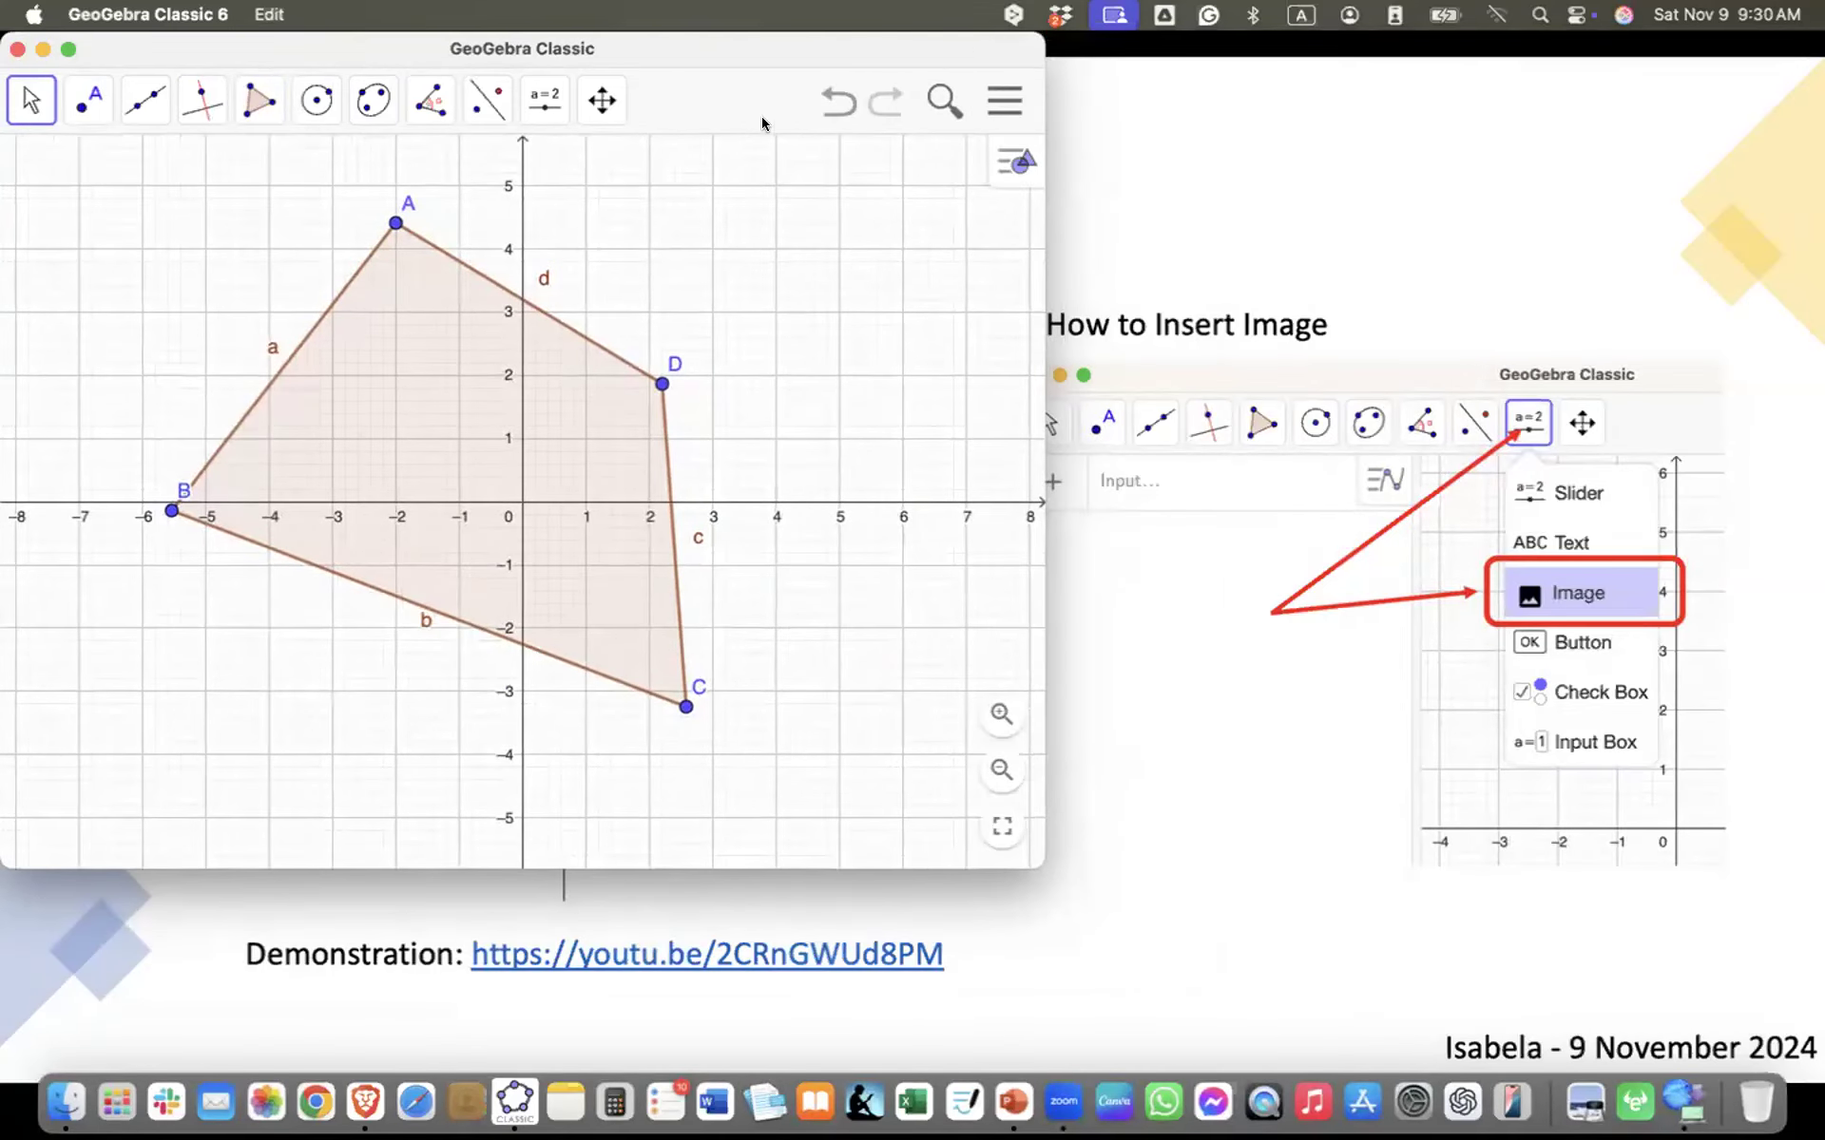
{"action": "left_click_drag", "start_coordinate": [734, 58], "coordinate": [1342, 225]}
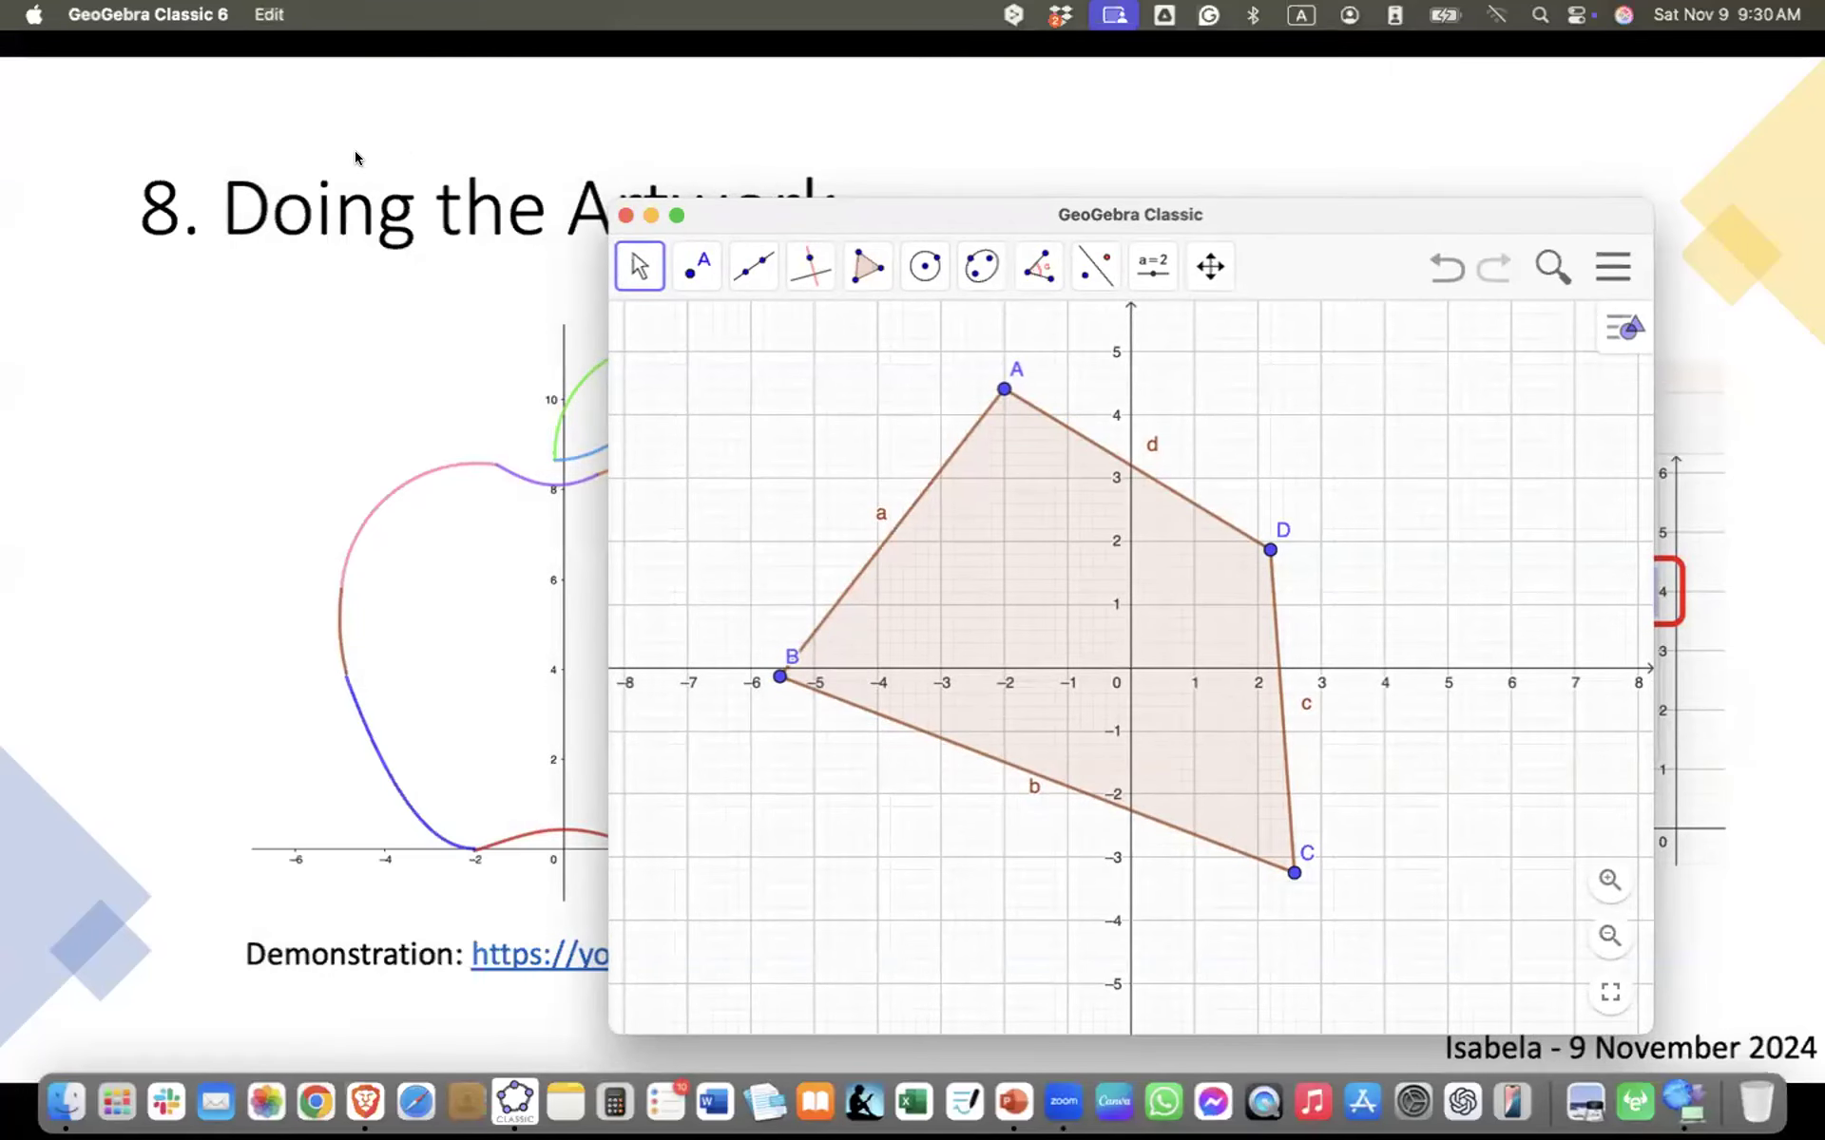
{"action": "left_click_drag", "start_coordinate": [904, 209], "coordinate": [727, 110]}
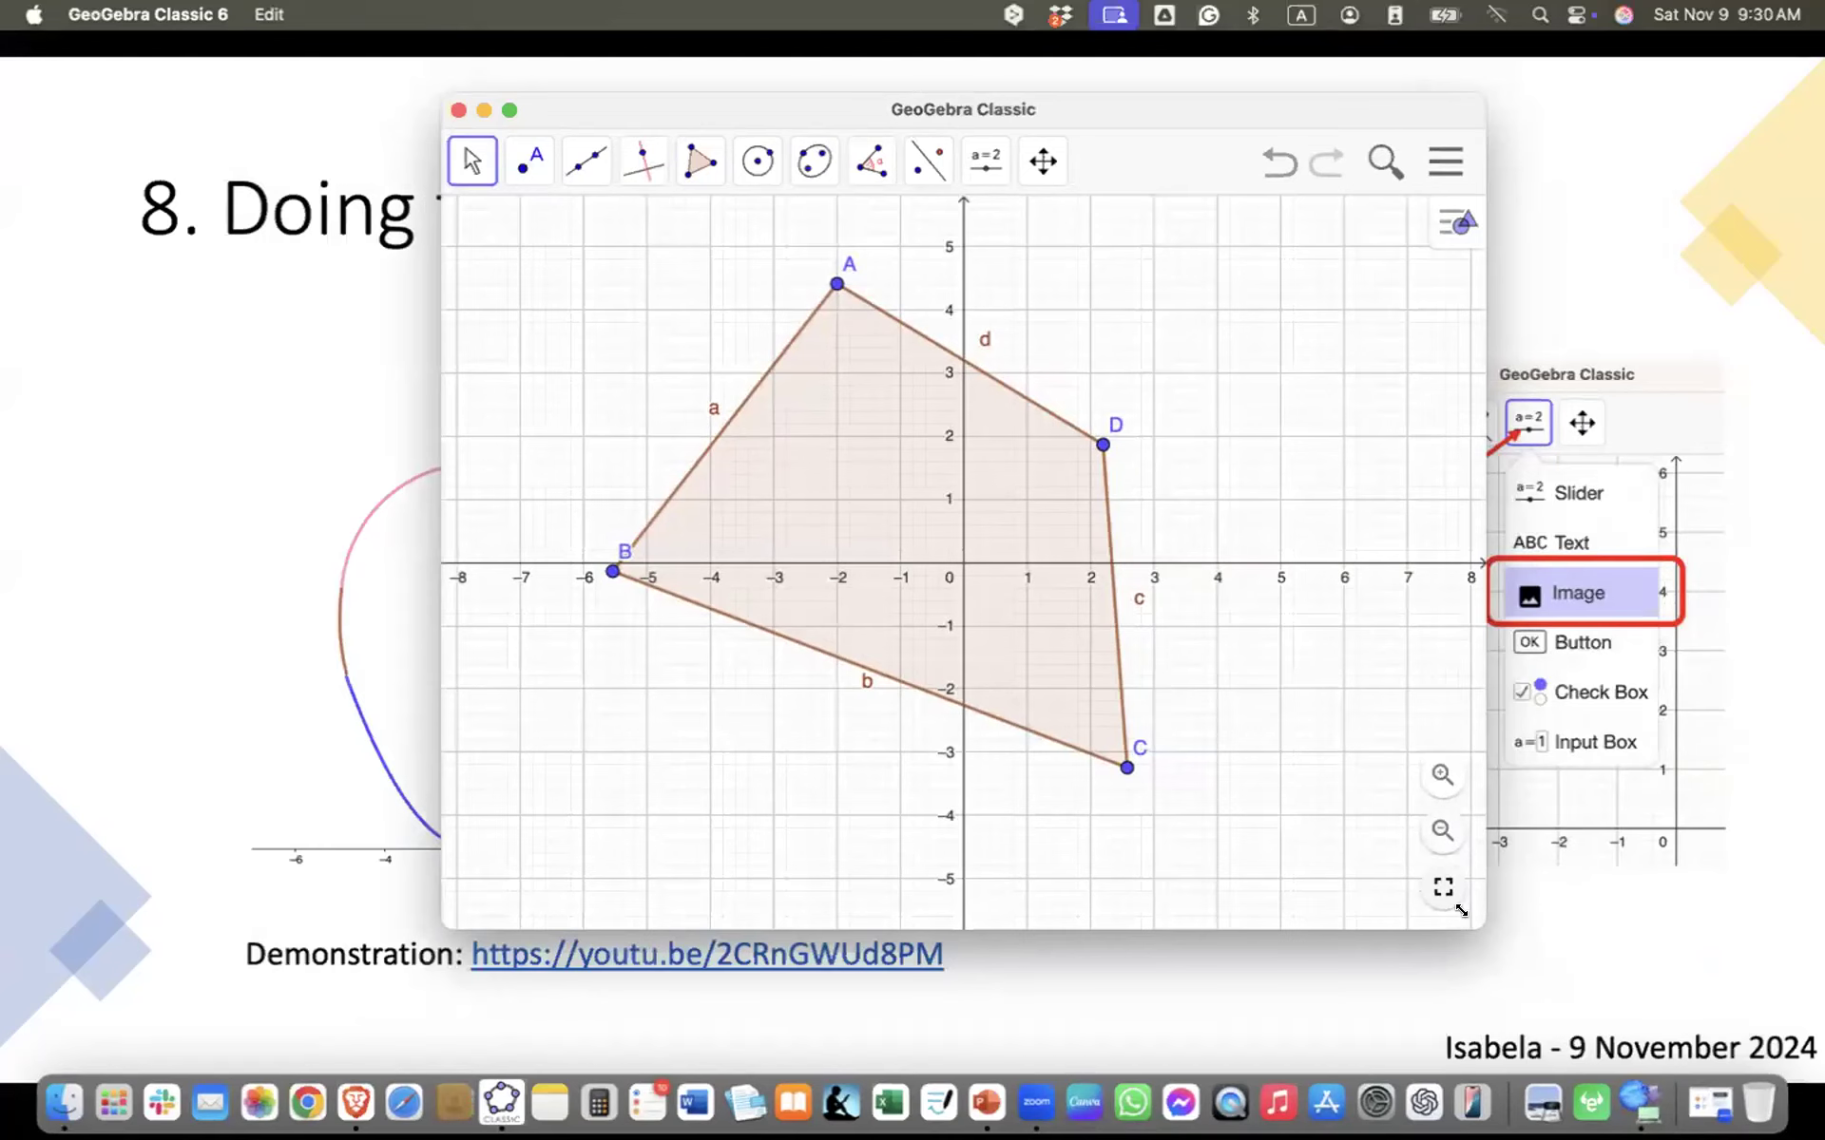
{"action": "left_click_drag", "start_coordinate": [1461, 911], "coordinate": [1378, 846]}
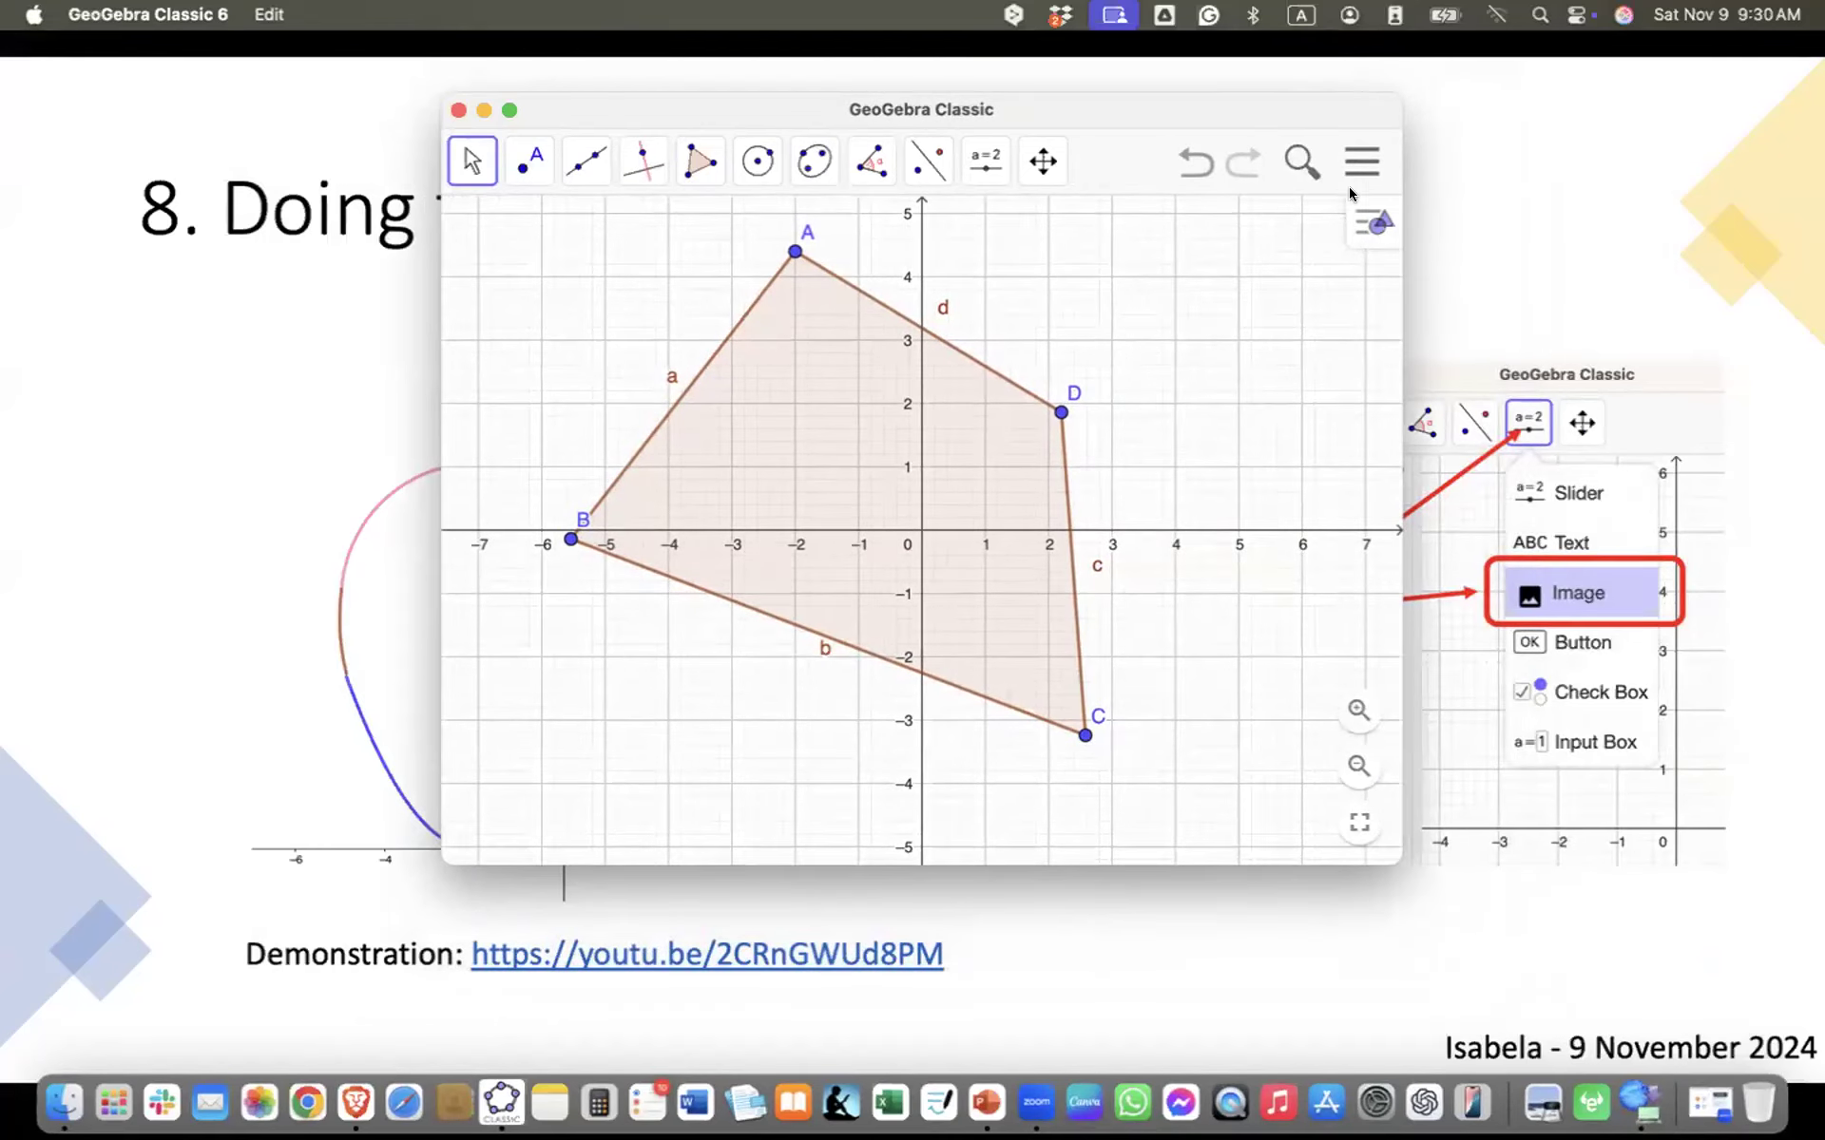
- Save the quadrilateral ABCD construction to the computer as sampleoffline.ggb in the Applets folder
{"action": "left_click", "coordinate": [1359, 164]}
{"action": "left_click", "coordinate": [1240, 218]}
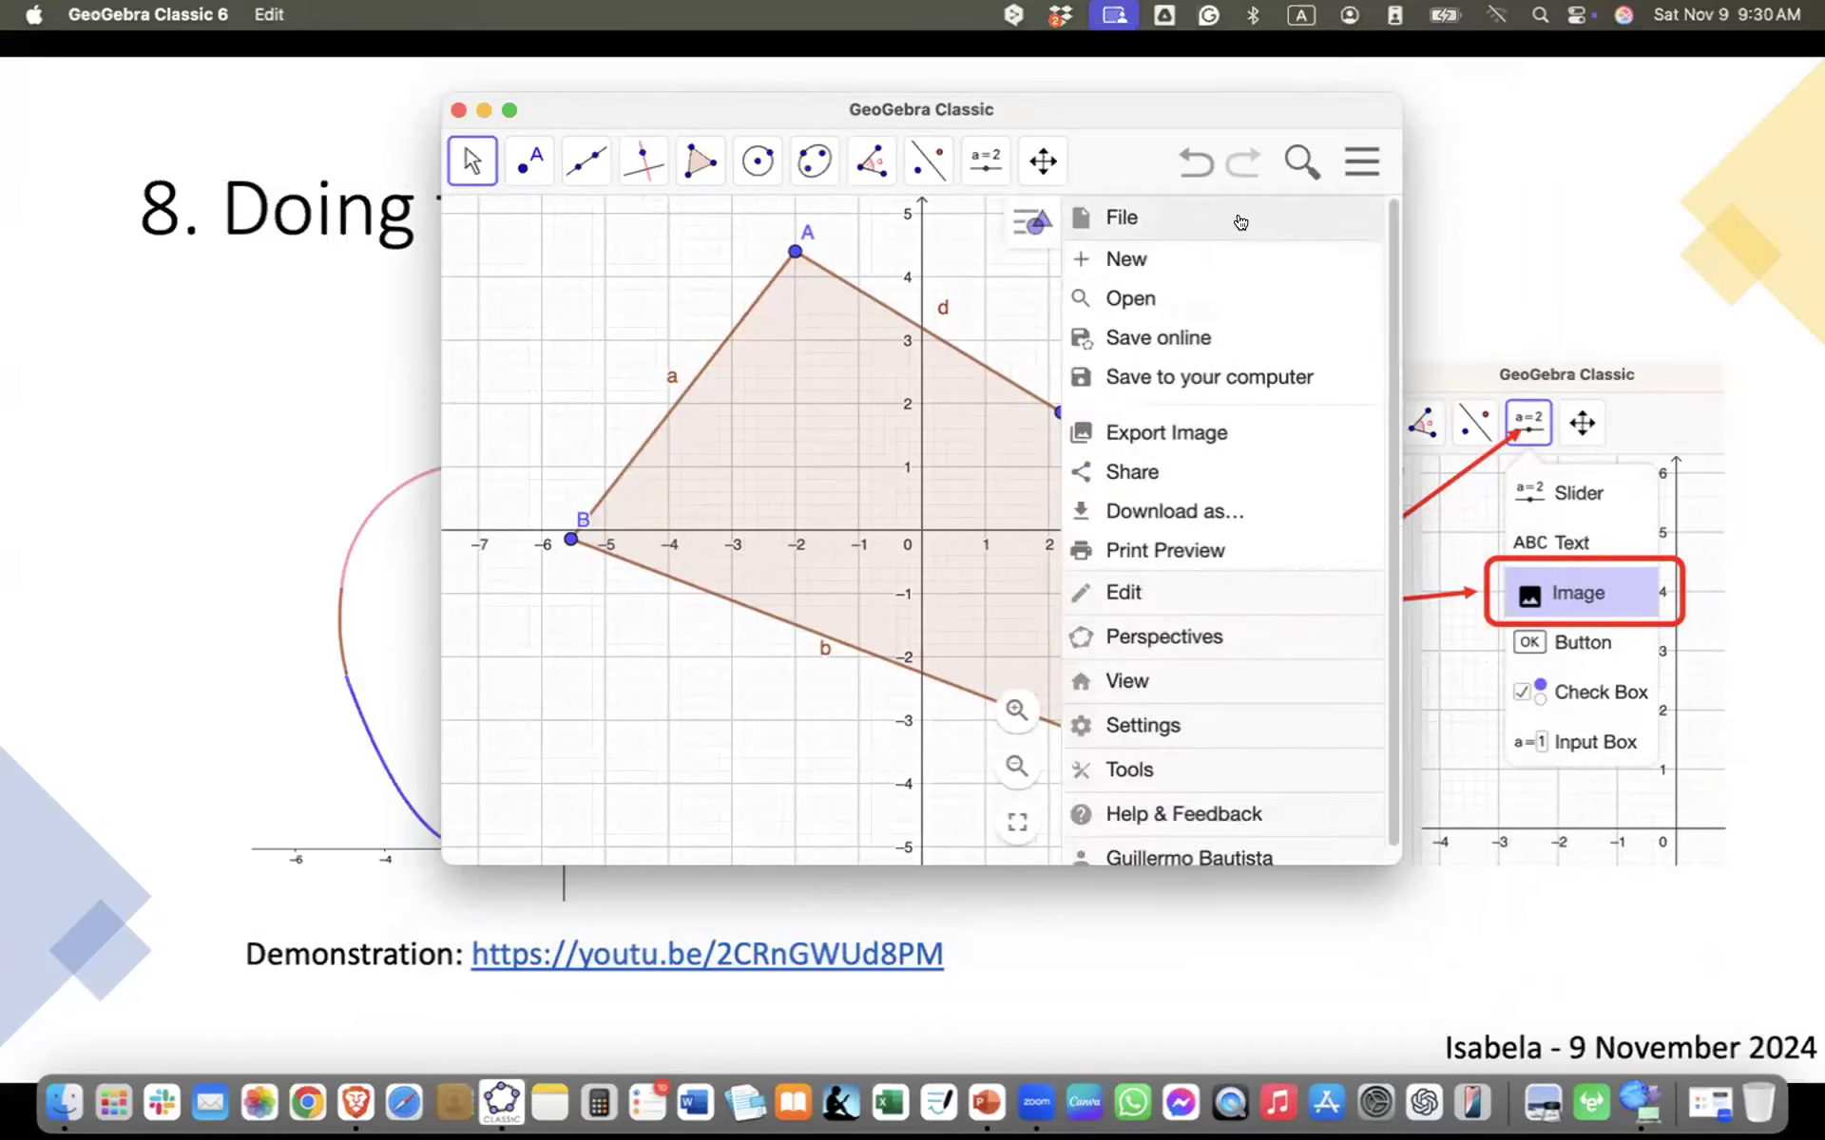
{"action": "left_click", "coordinate": [1183, 379]}
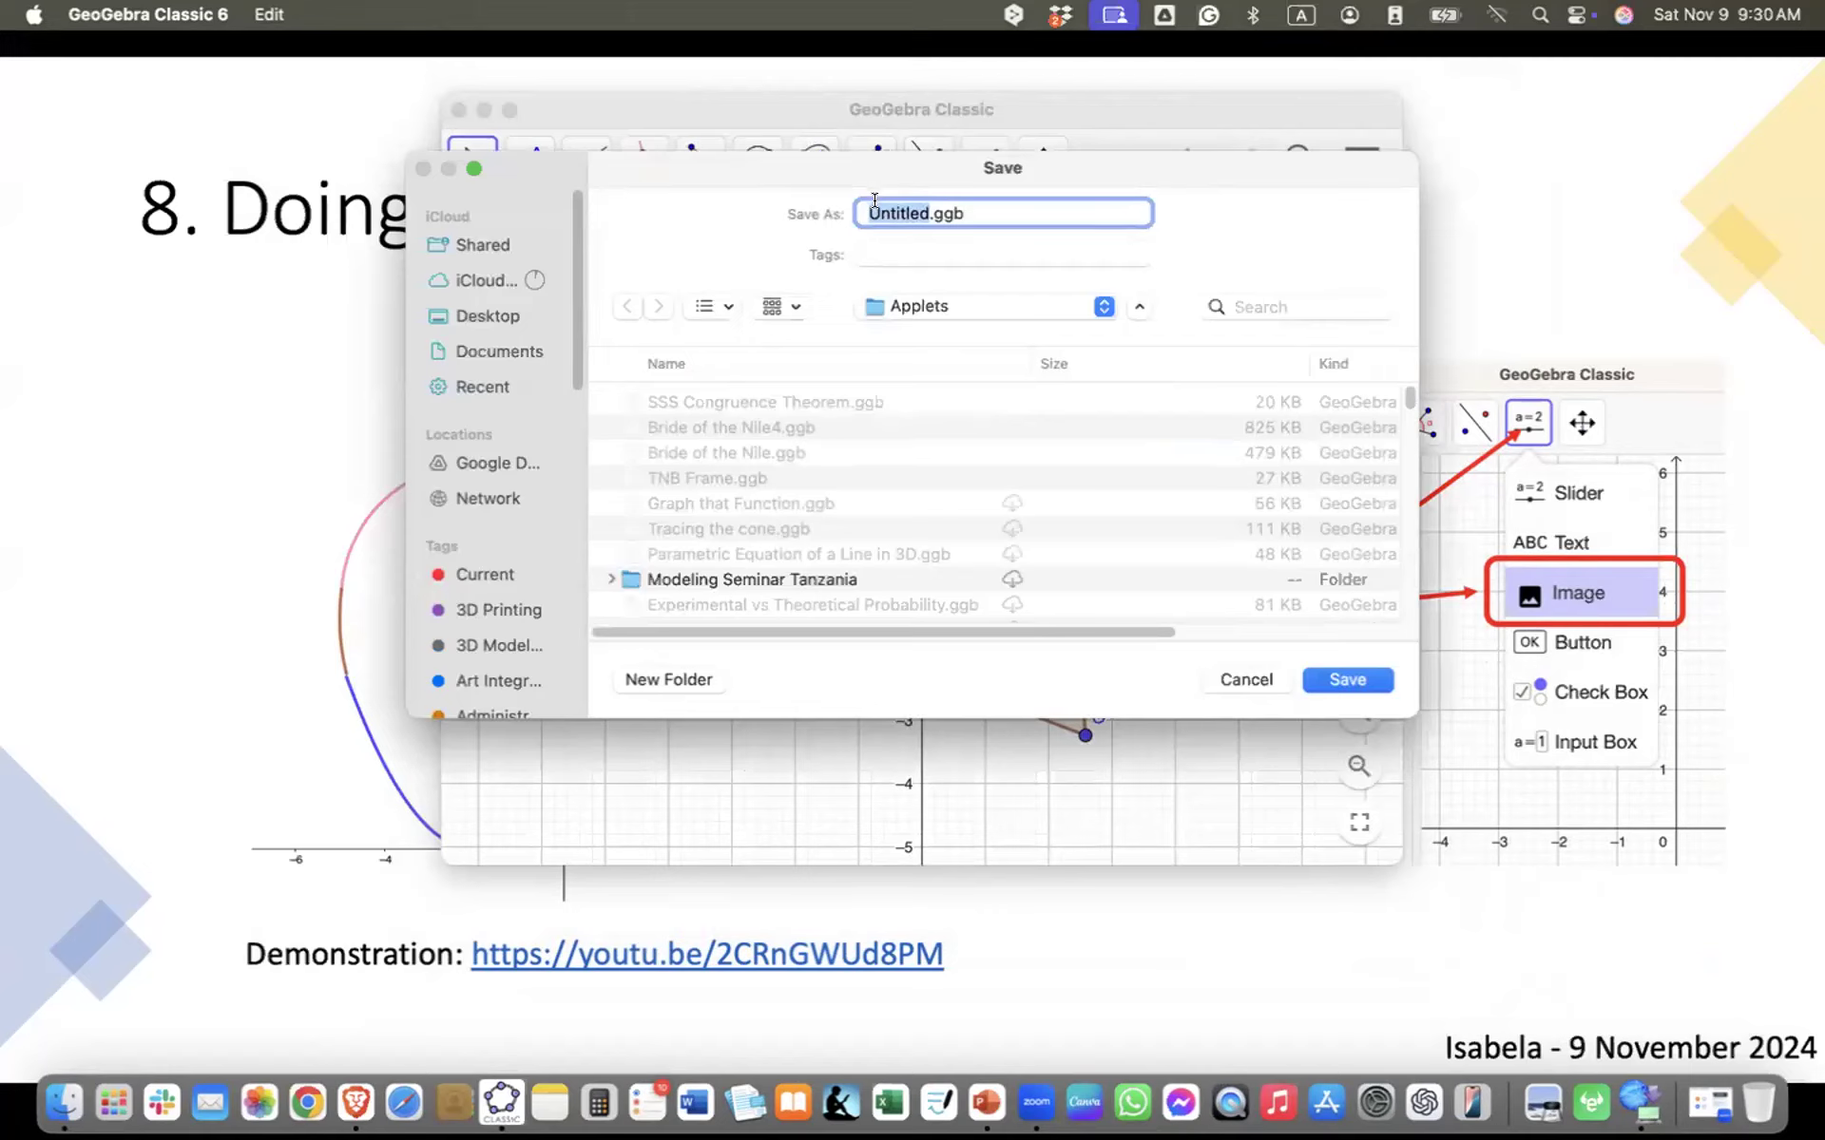
{"action": "key", "text": "BackSpace"}
{"action": "type", "text": "ss"}
{"action": "key", "text": "BackSpace"}
{"action": "key", "text": "BackSpace"}
{"action": "type", "text": "sampleoffline"}
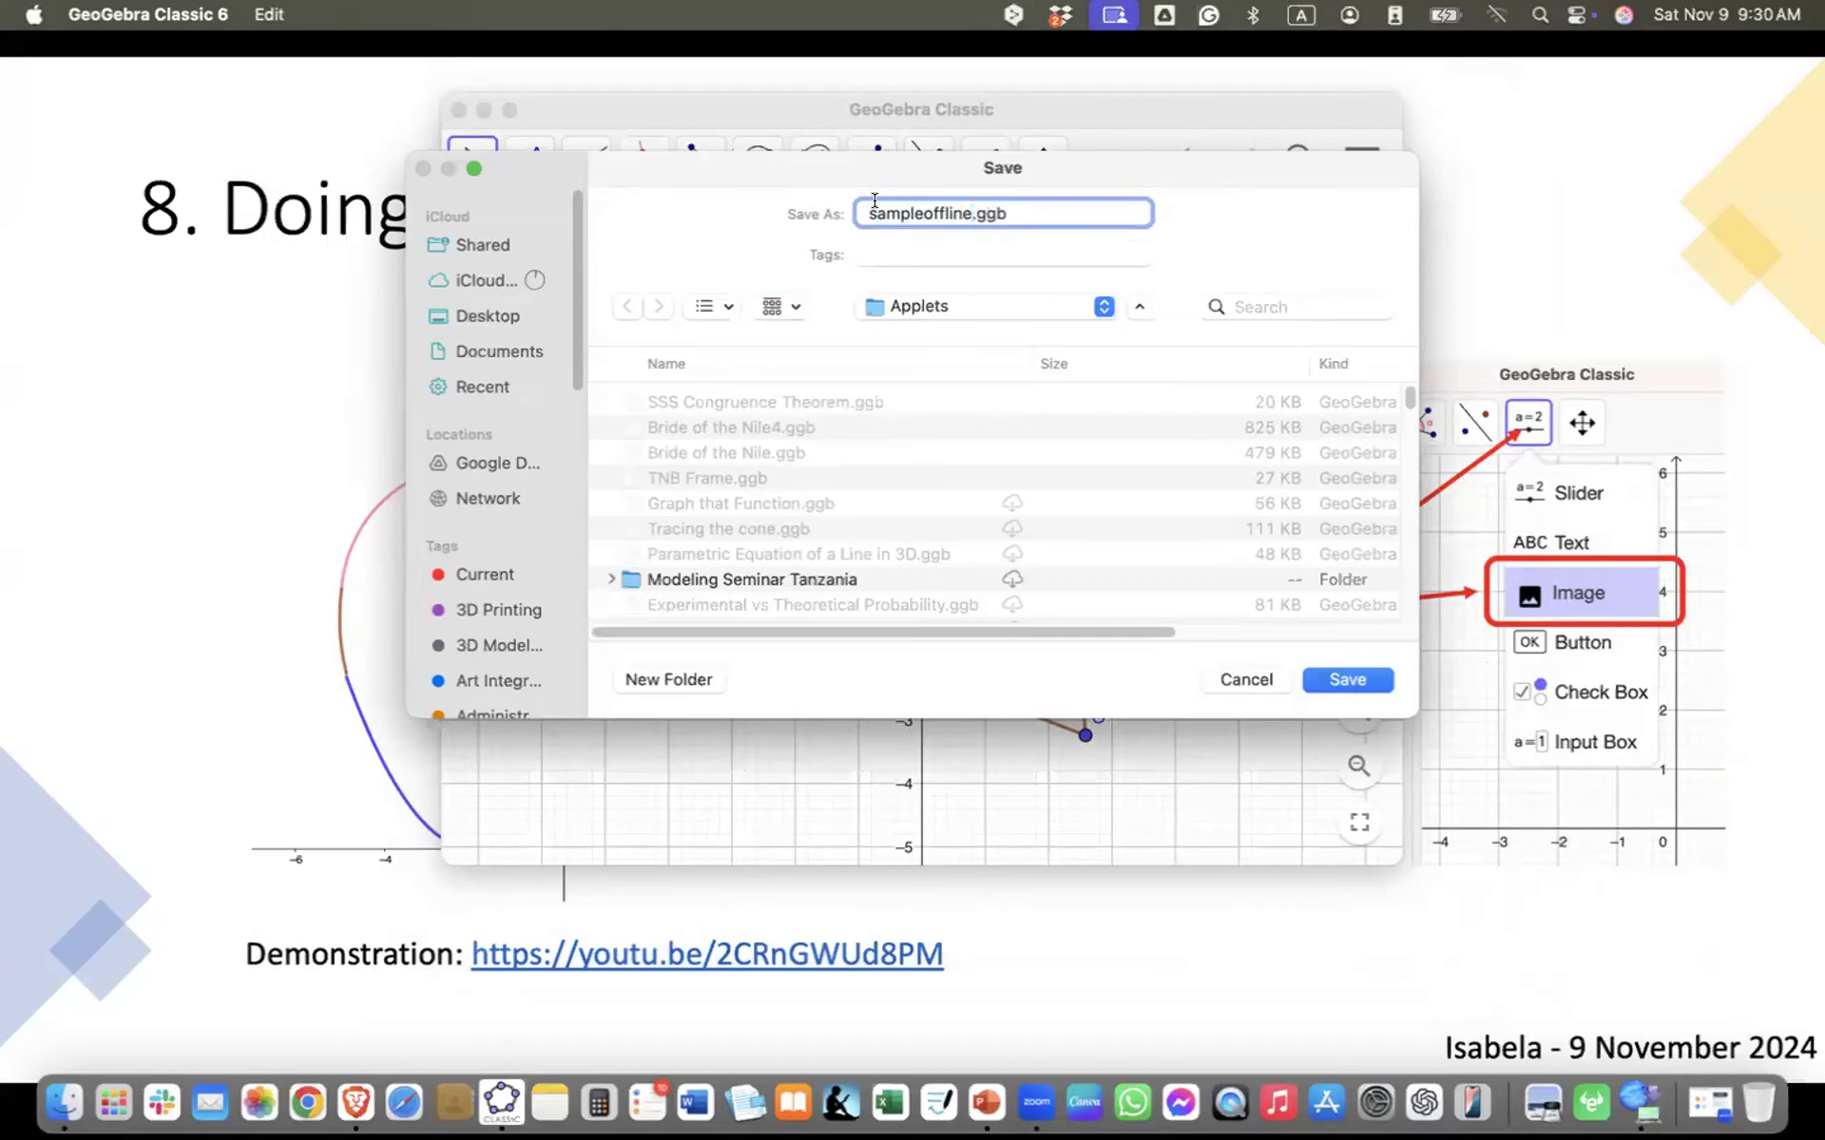
{"action": "key", "text": "Return"}
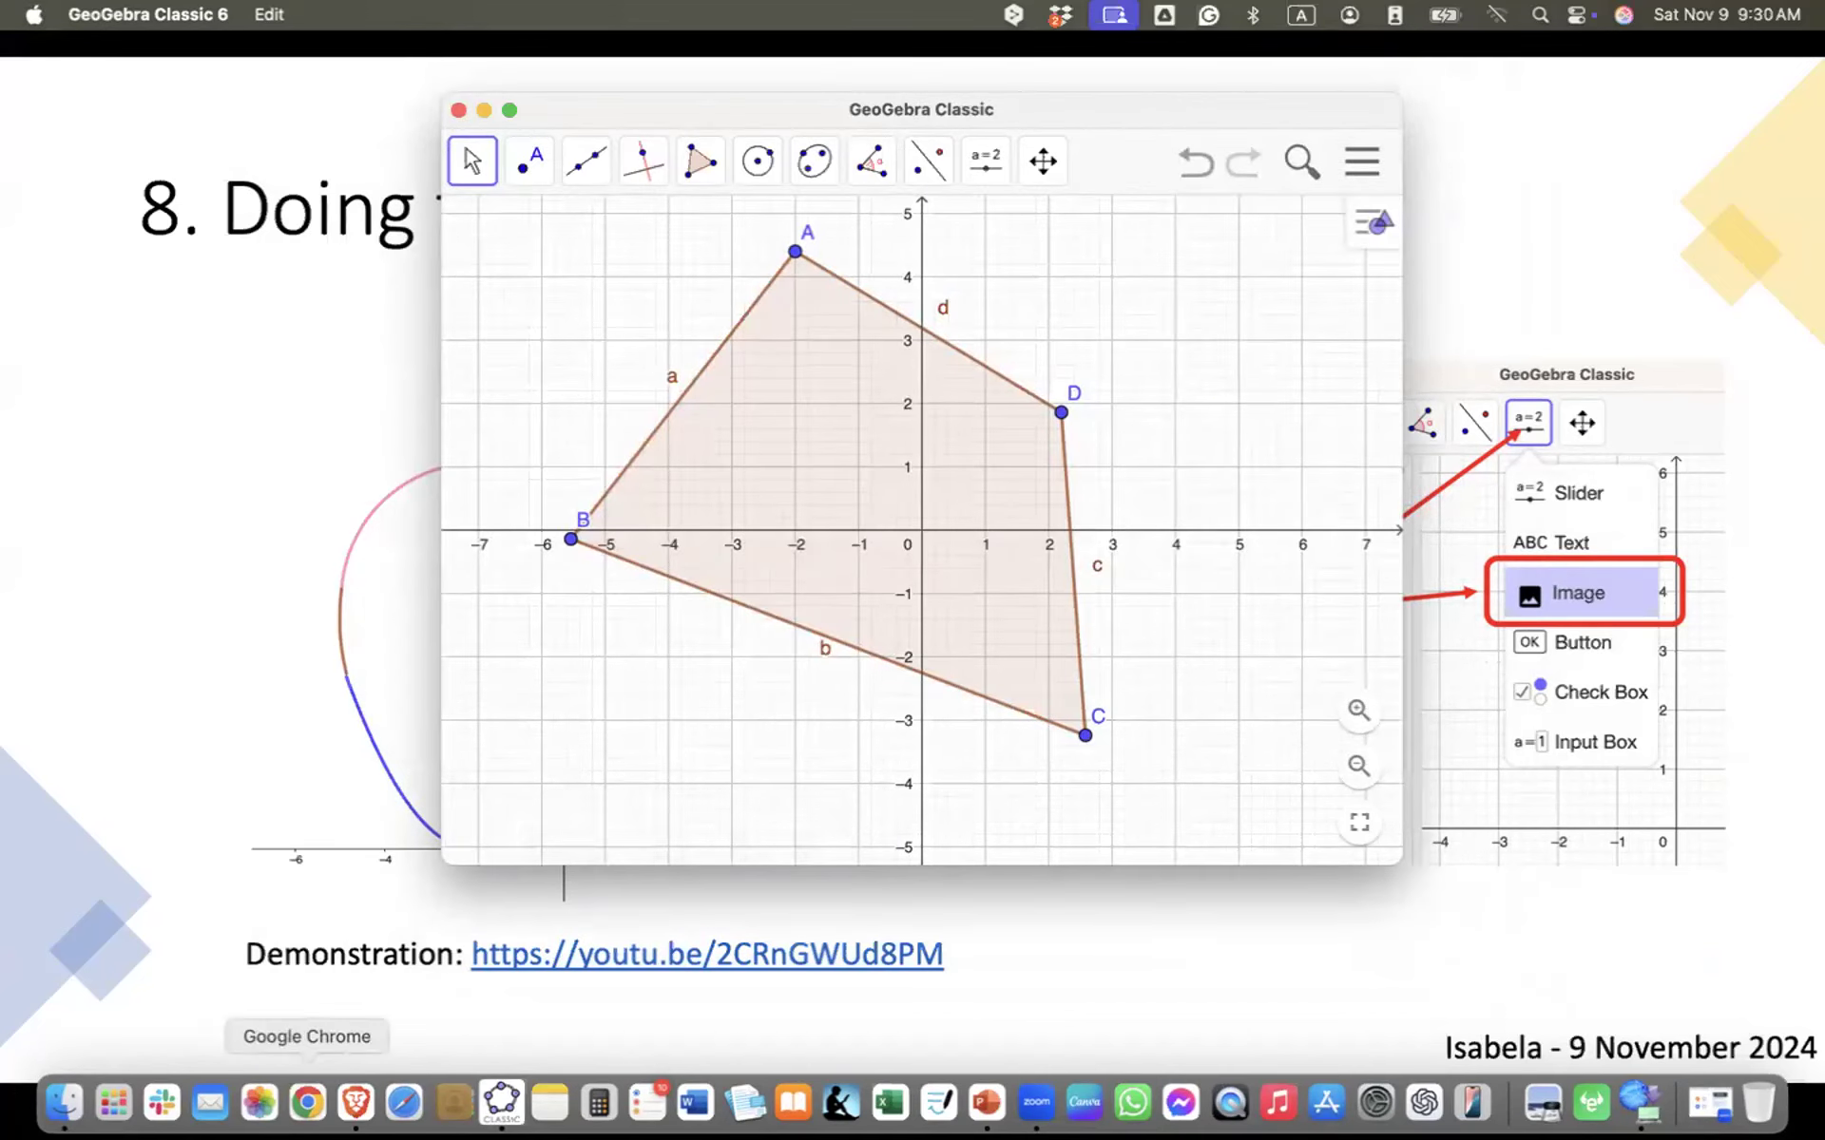
- Bring the Brave browser forward and scroll through the profile's resources and folders
{"action": "left_click", "coordinate": [354, 1105]}
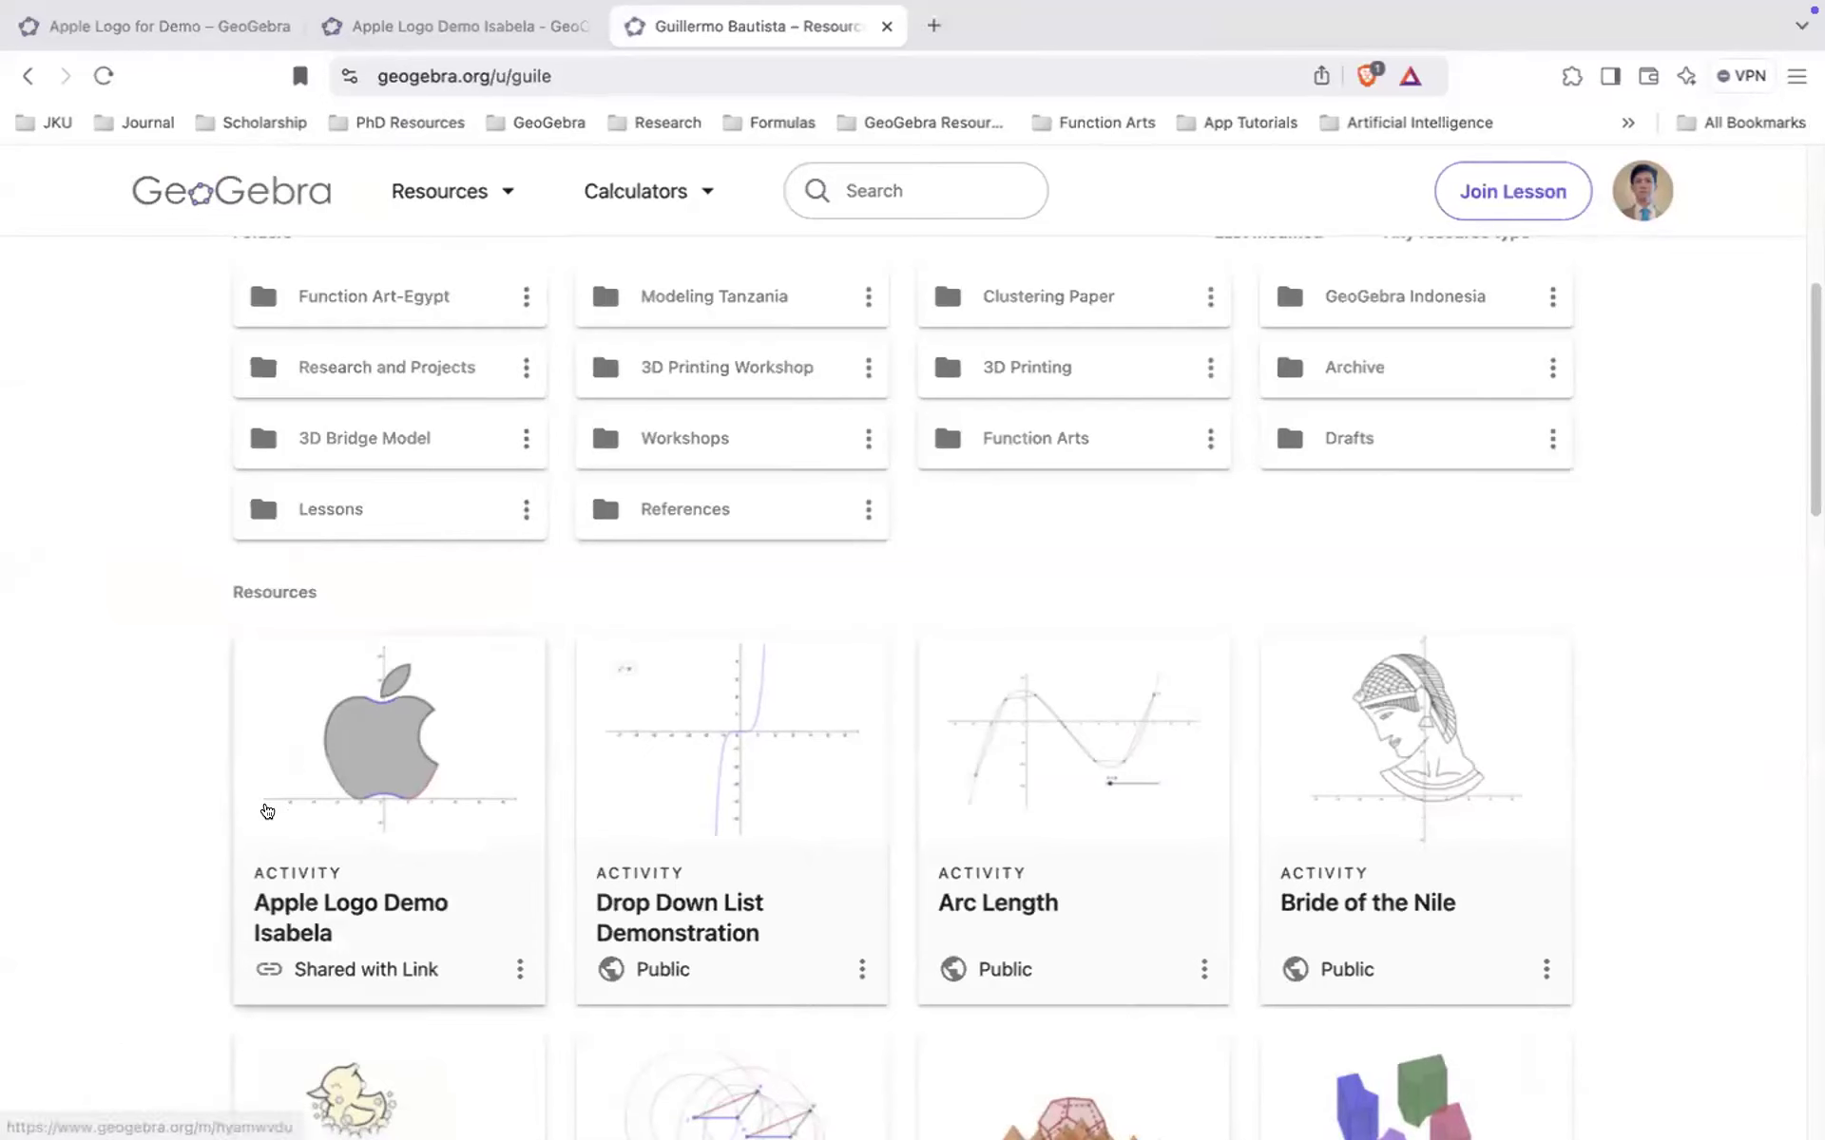
{"action": "scroll", "coordinate": [1291, 622], "scroll_direction": "up", "scroll_amount": 6}
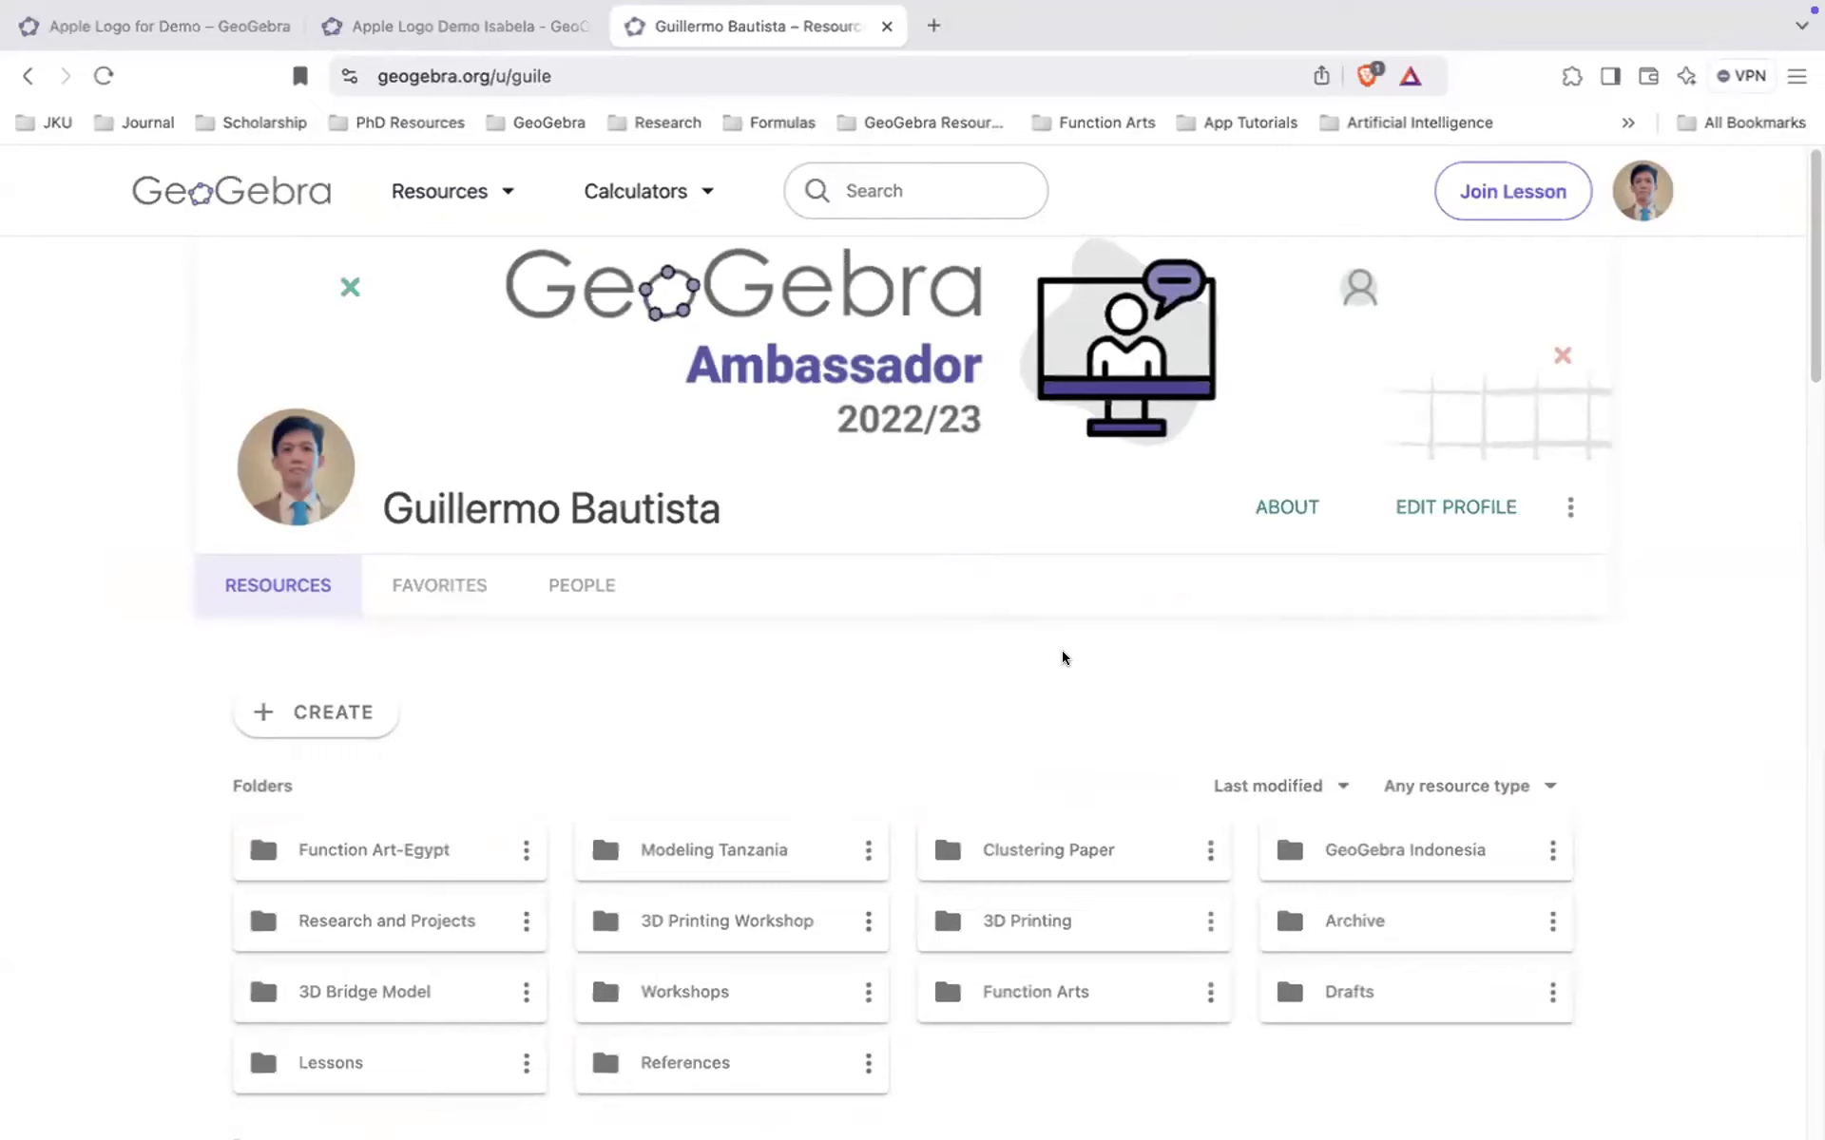
{"action": "scroll", "coordinate": [1062, 656], "scroll_direction": "down", "scroll_amount": 1}
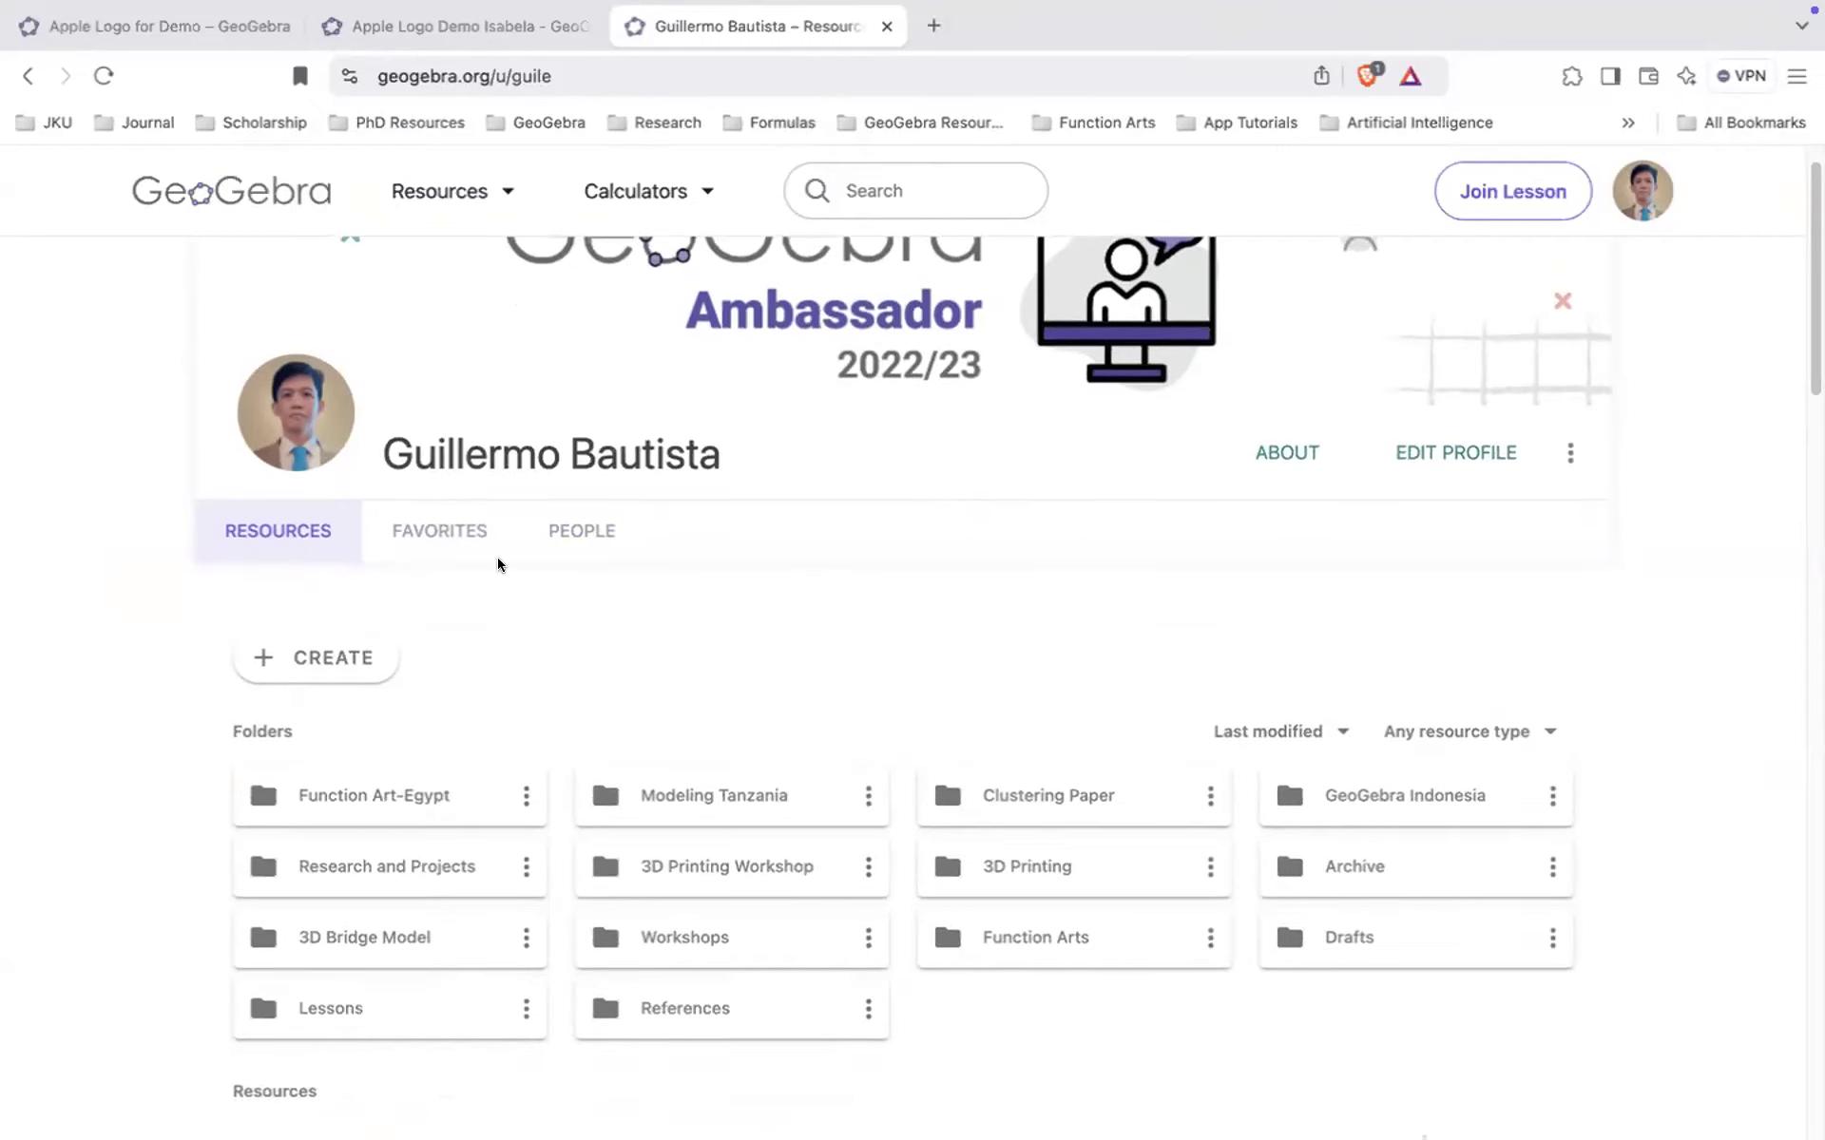
{"action": "scroll", "coordinate": [508, 562], "scroll_direction": "up", "scroll_amount": 1}
{"action": "scroll", "coordinate": [509, 561], "scroll_direction": "up", "scroll_amount": 1}
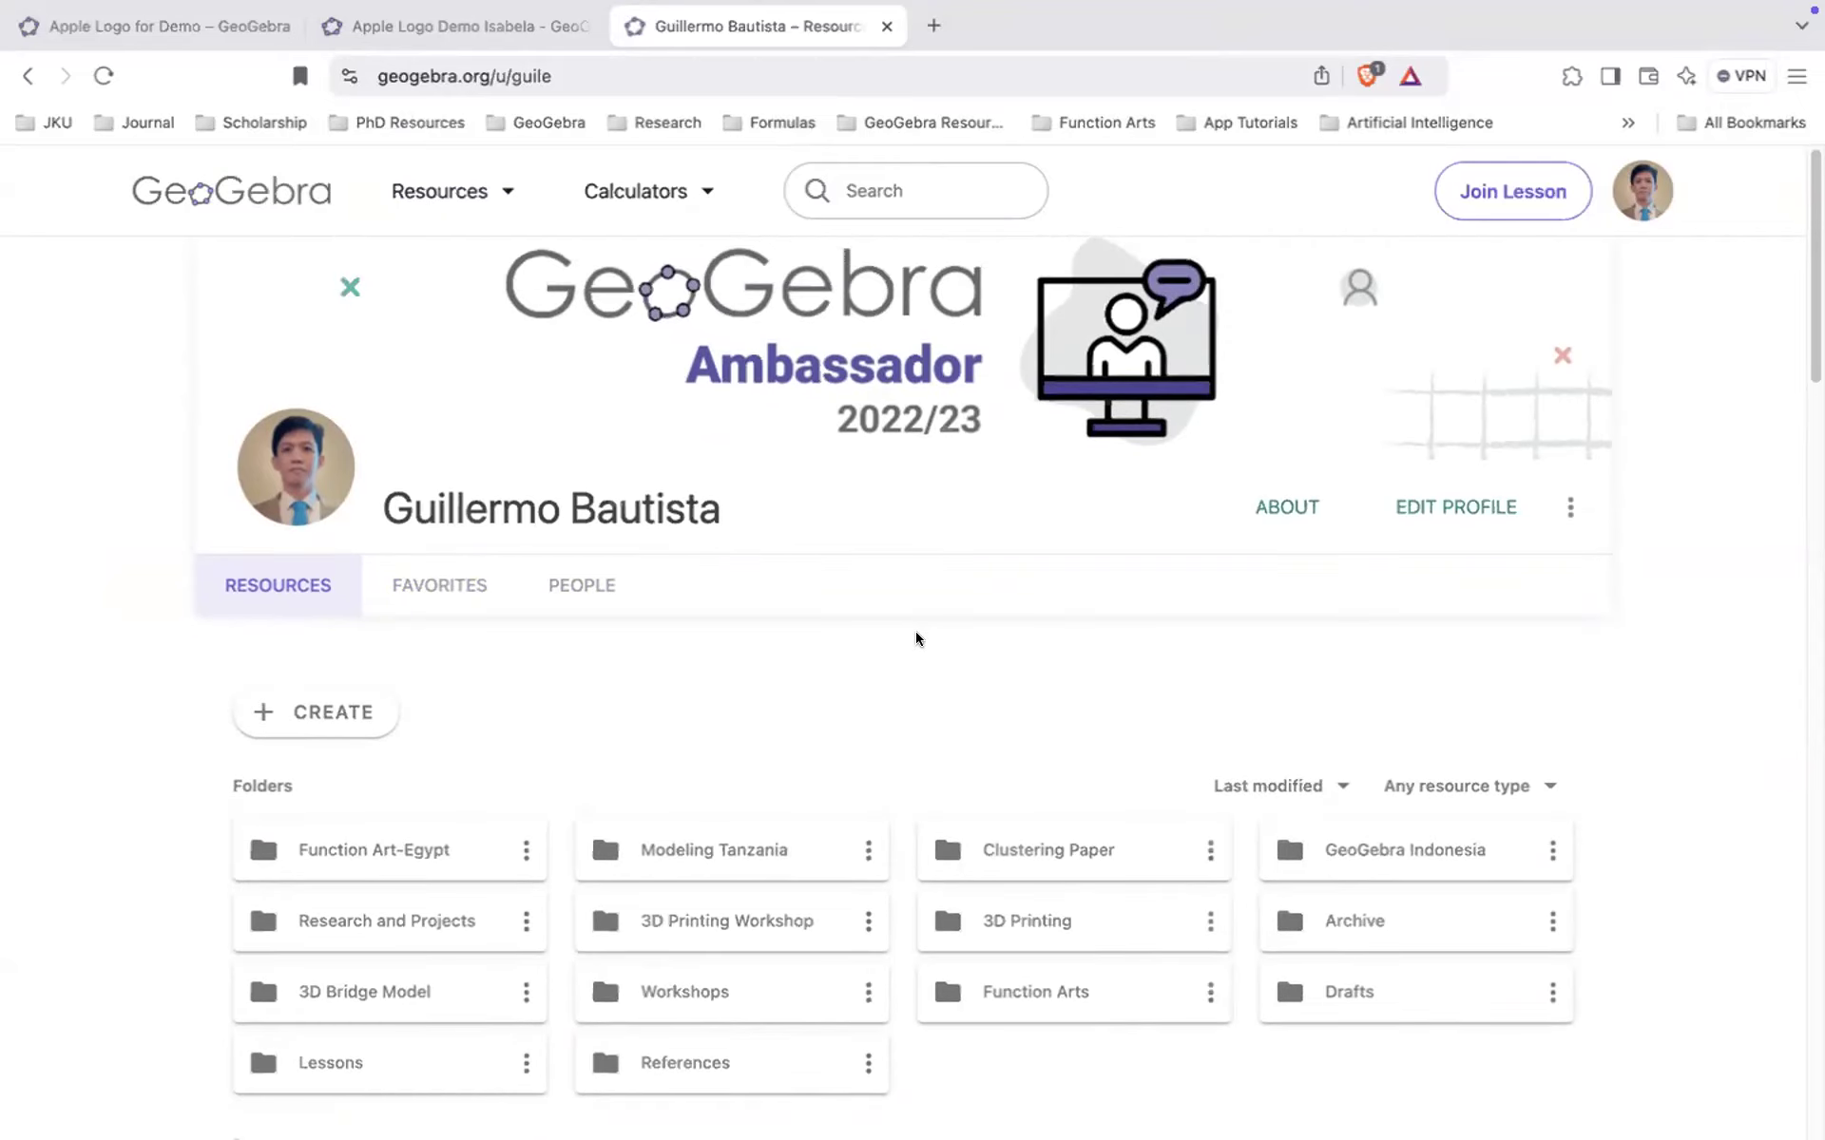
{"action": "scroll", "coordinate": [1201, 695], "scroll_direction": "down", "scroll_amount": 5}
{"action": "scroll", "coordinate": [1201, 696], "scroll_direction": "up", "scroll_amount": 1}
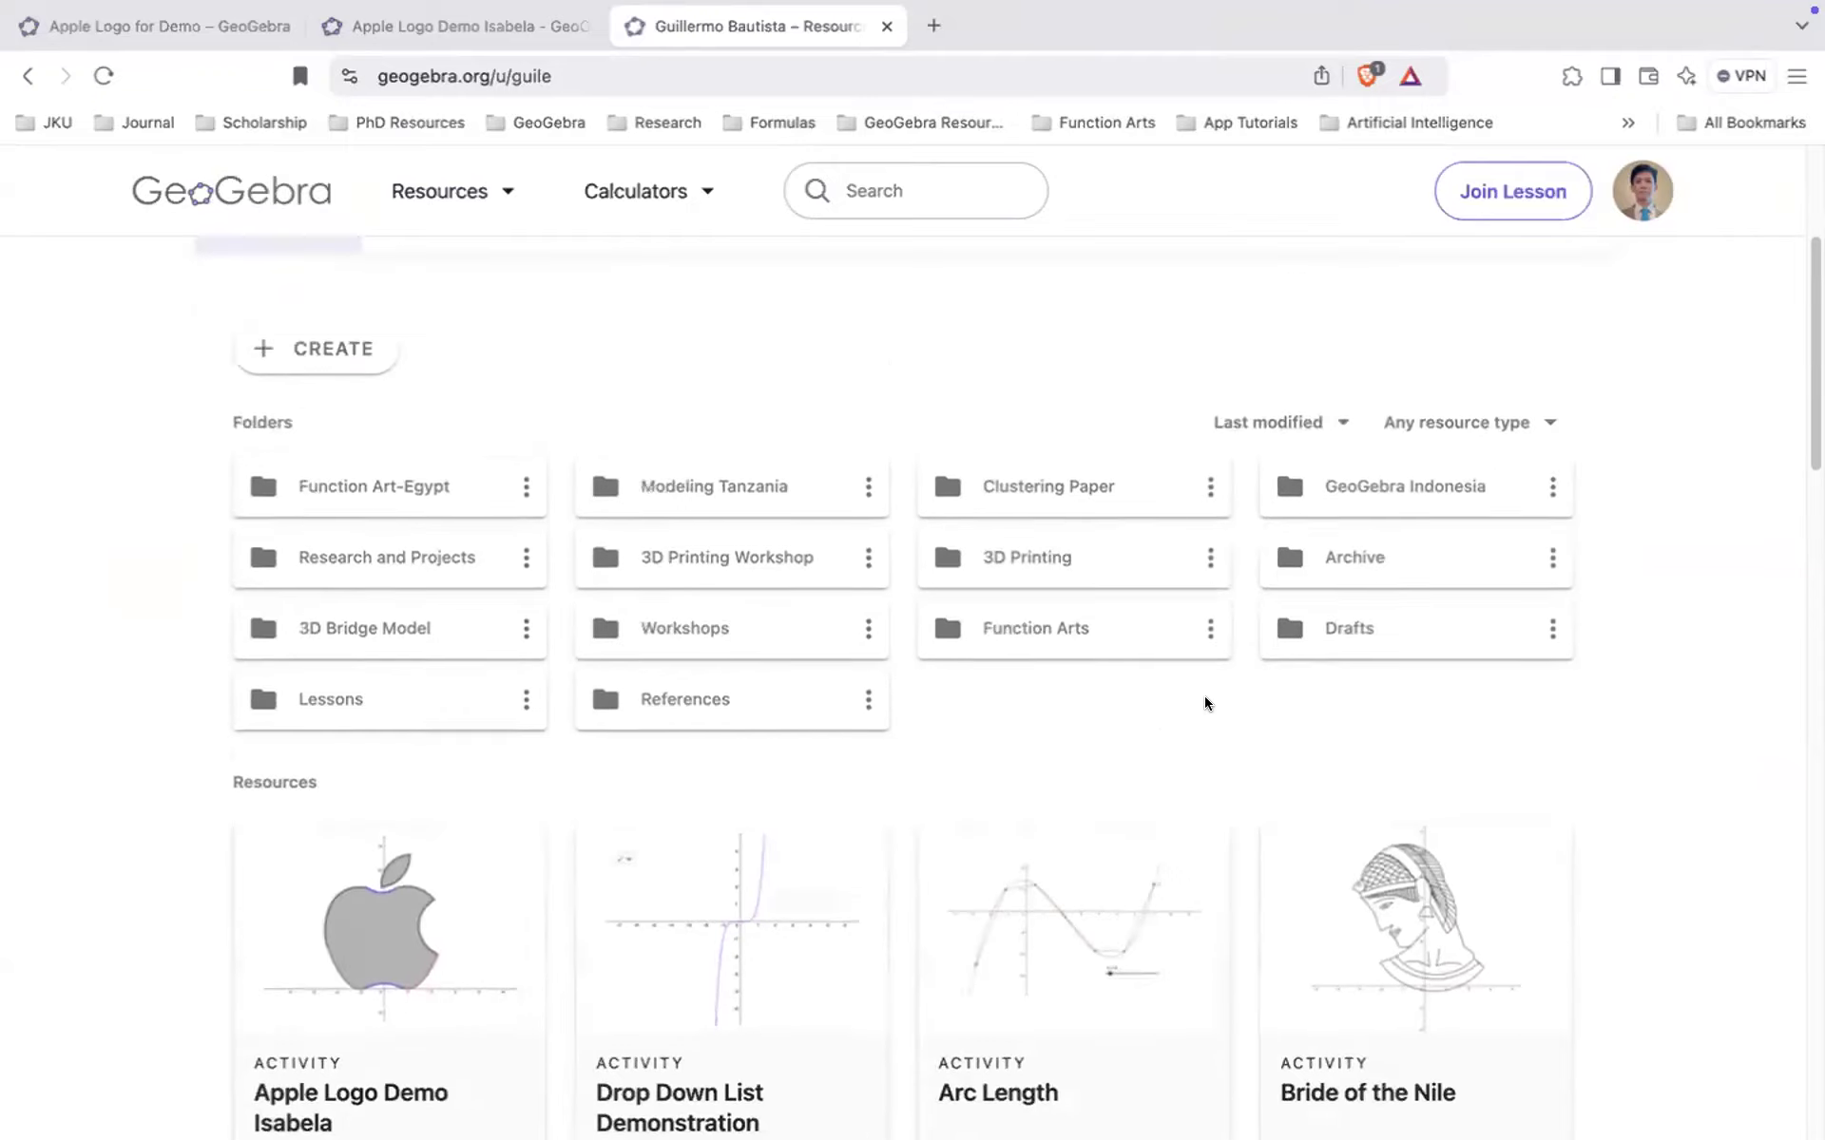
{"action": "scroll", "coordinate": [1205, 701], "scroll_direction": "up", "scroll_amount": 5}
- Upload sampleoffline.ggb from the Applets folder as a new resource, sorting files newest first
{"action": "left_click", "coordinate": [337, 715]}
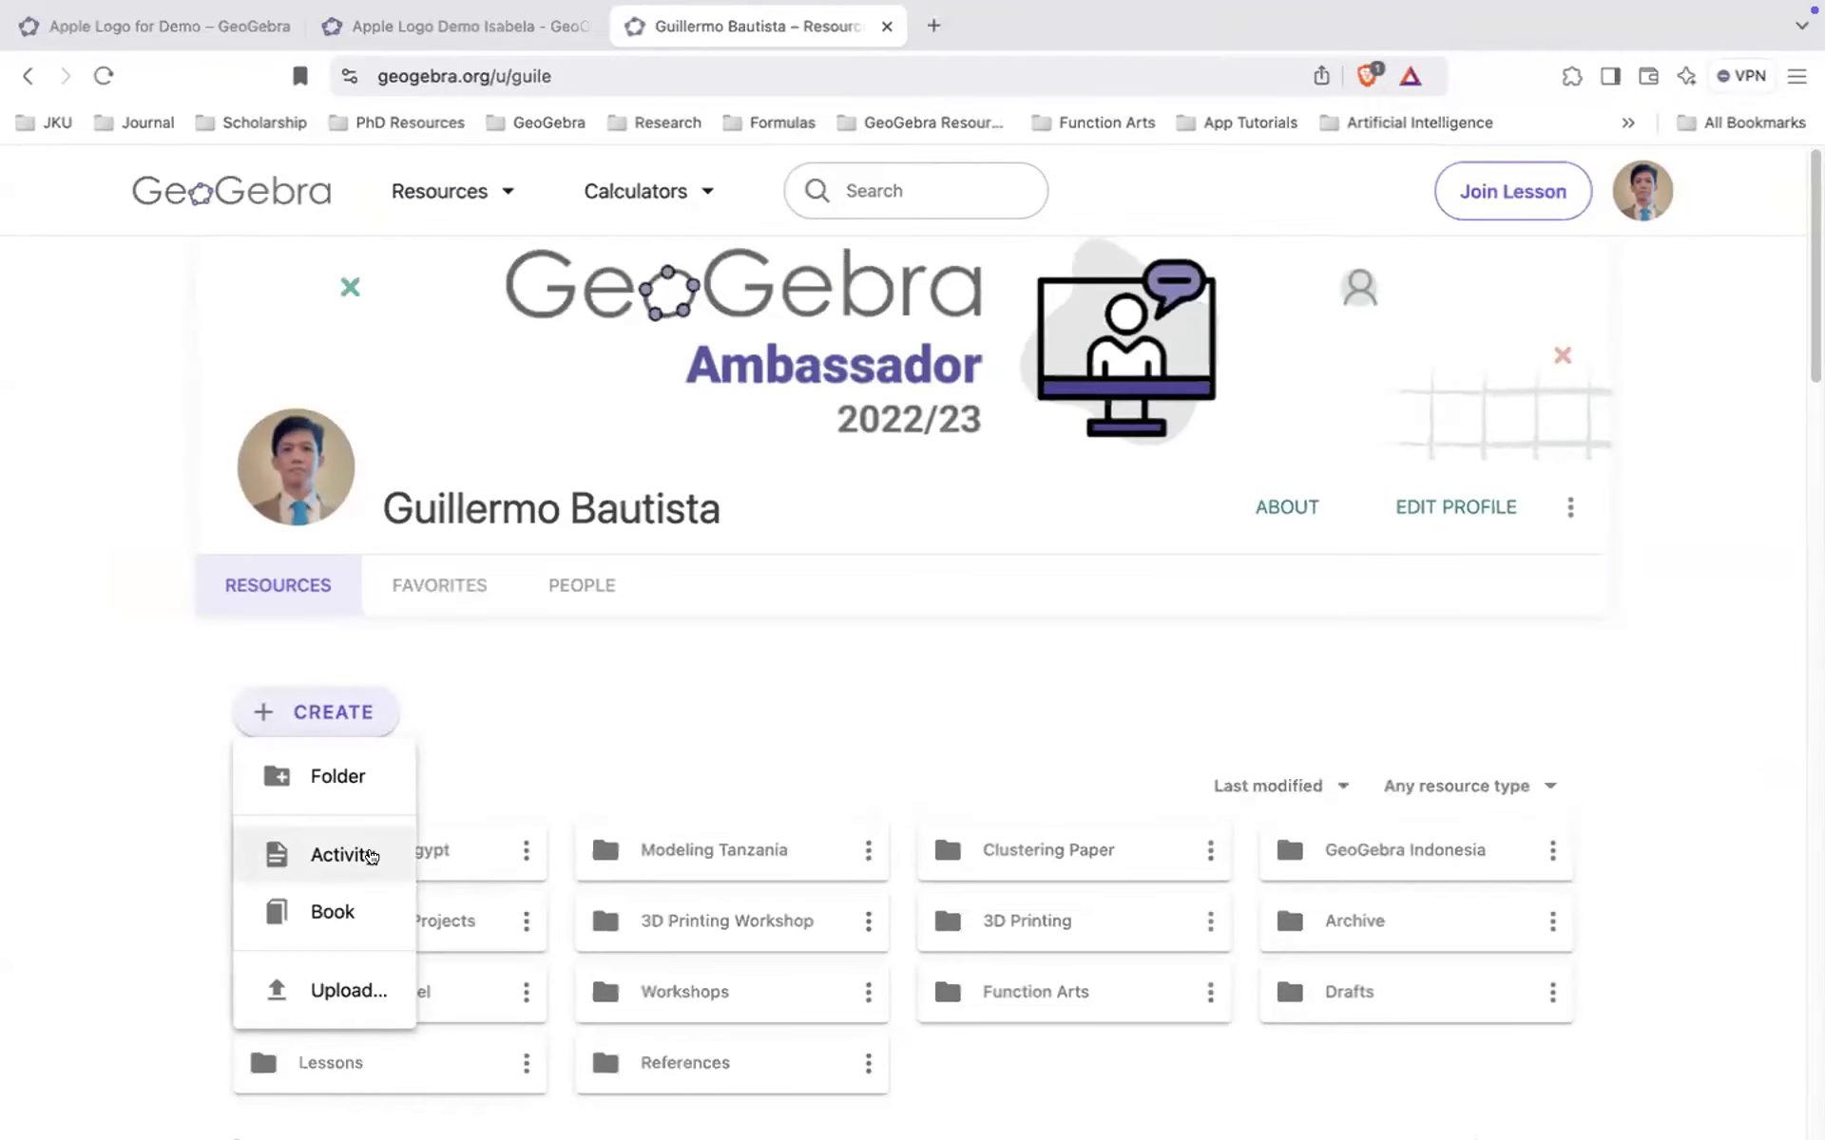
{"action": "left_click", "coordinate": [341, 979]}
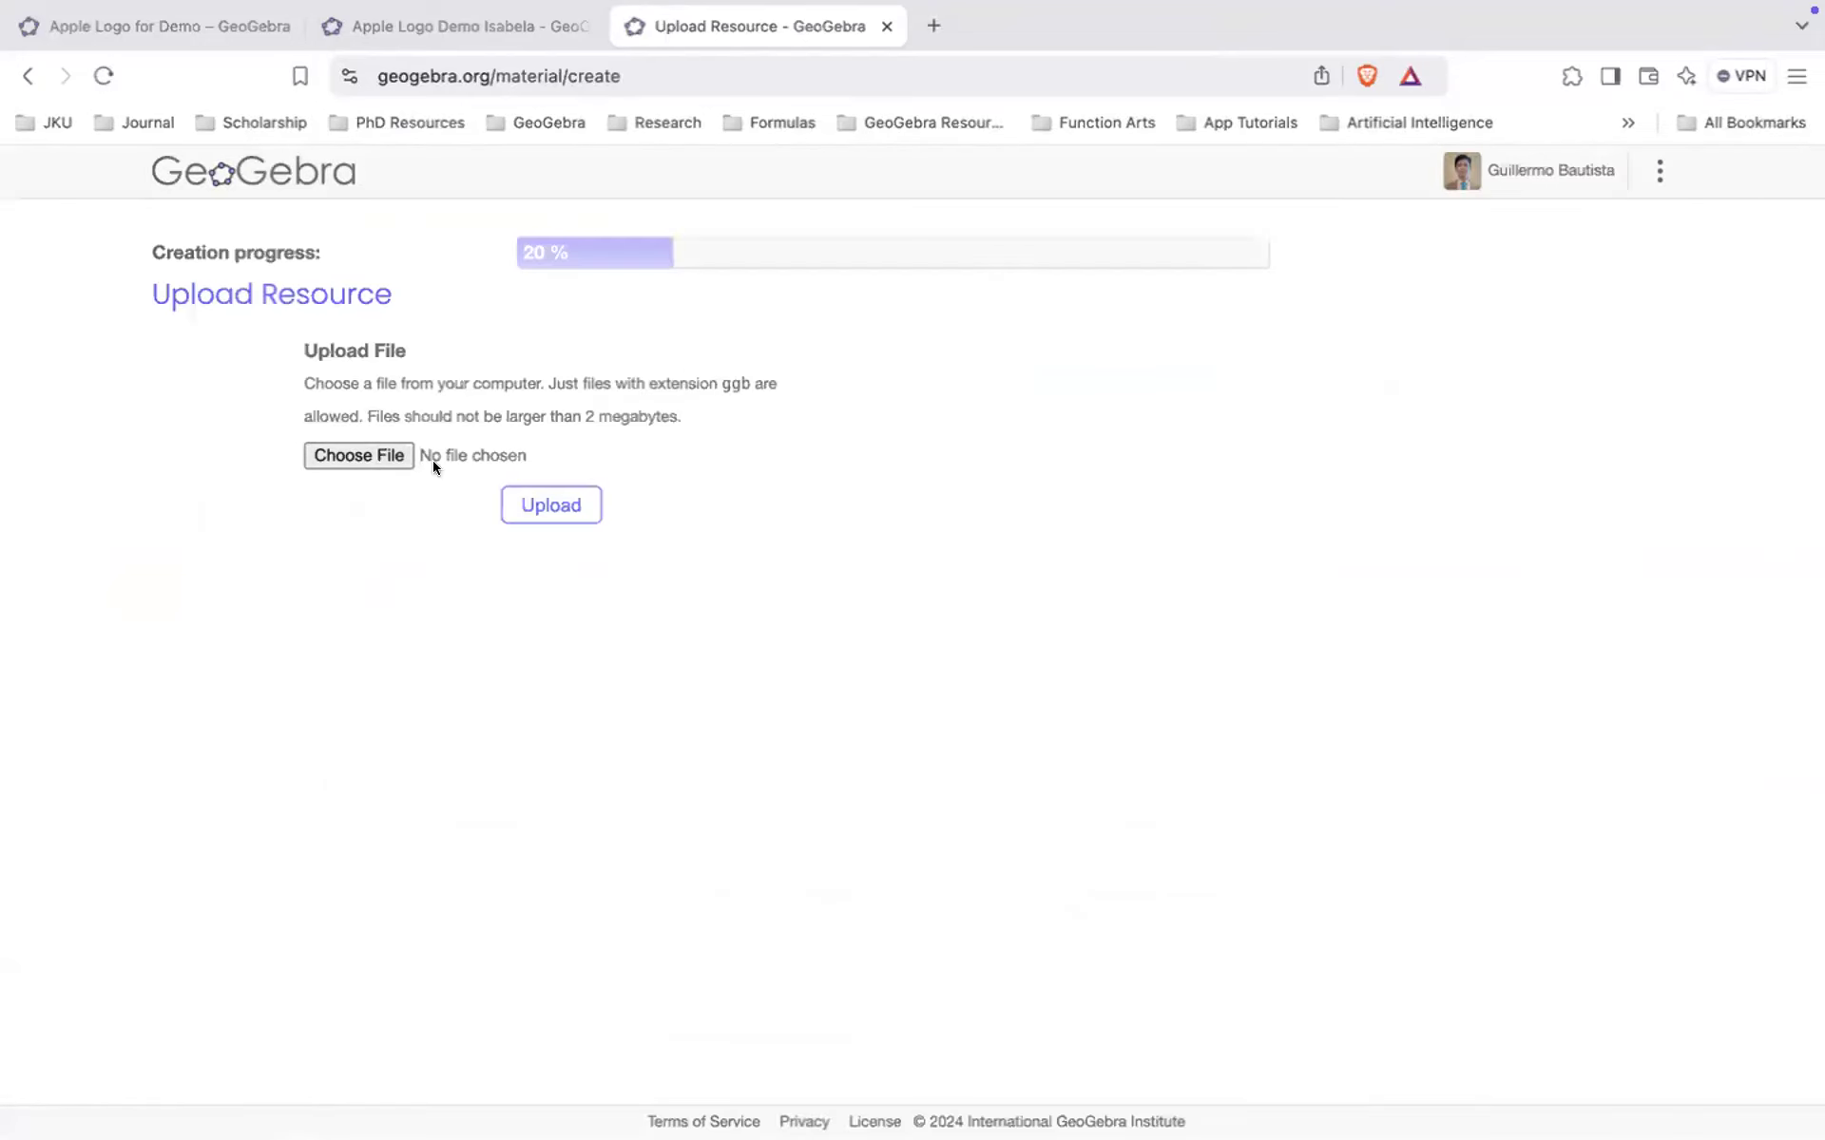
{"action": "left_click", "coordinate": [373, 448]}
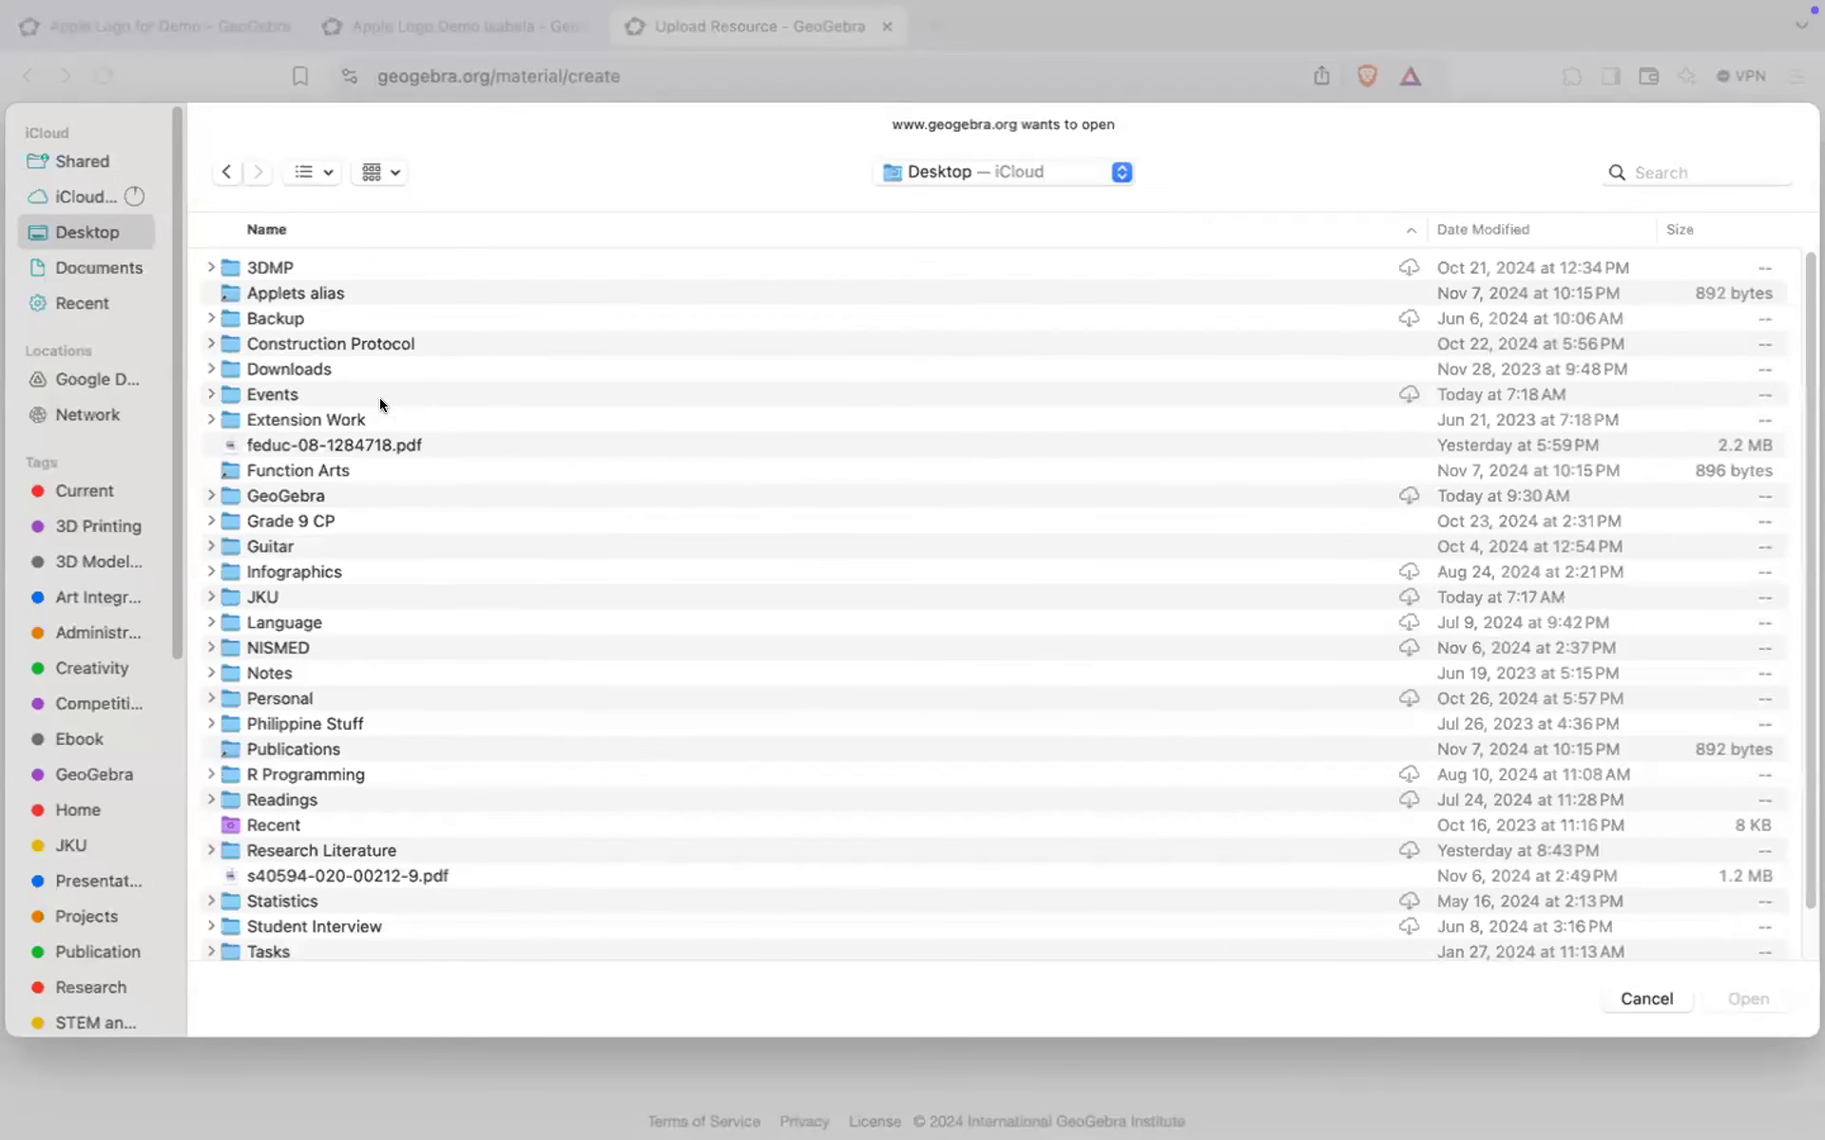
{"action": "double_click", "coordinate": [266, 292]}
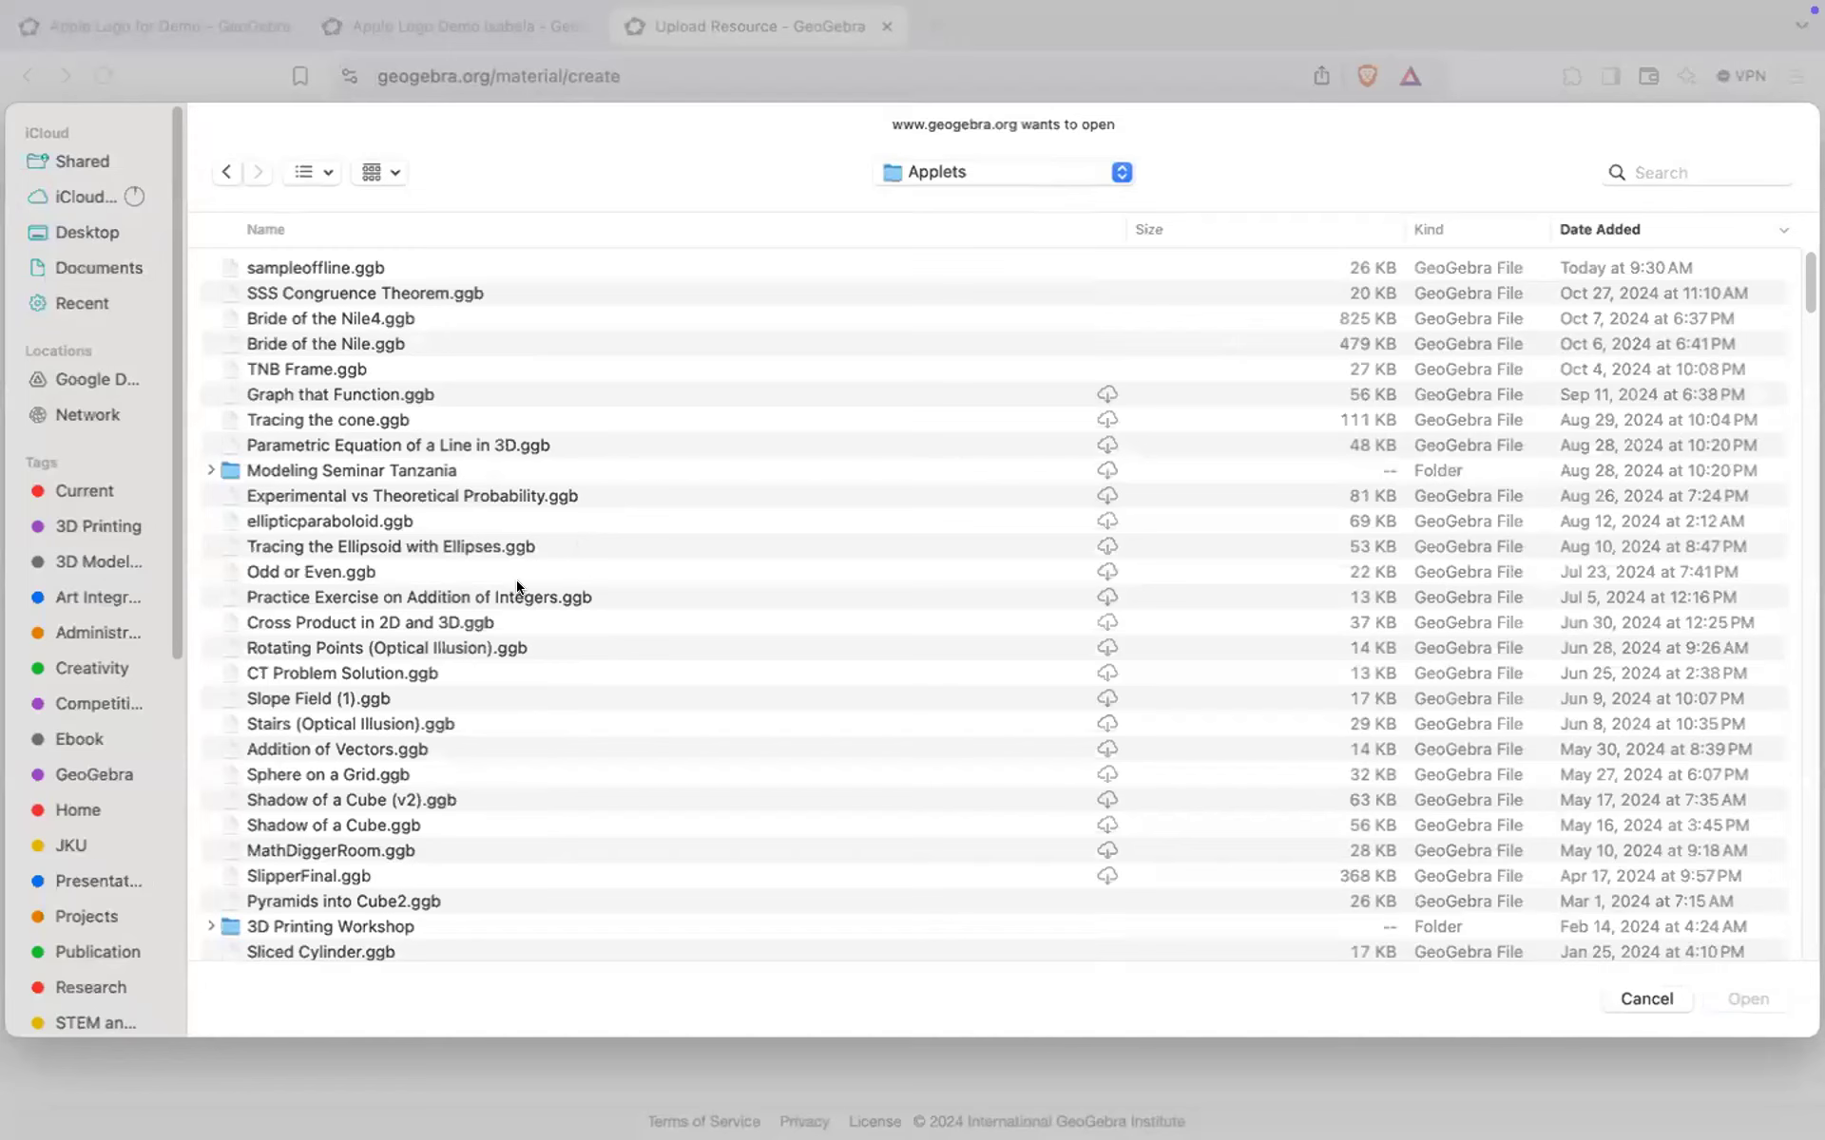
{"action": "left_click", "coordinate": [315, 230]}
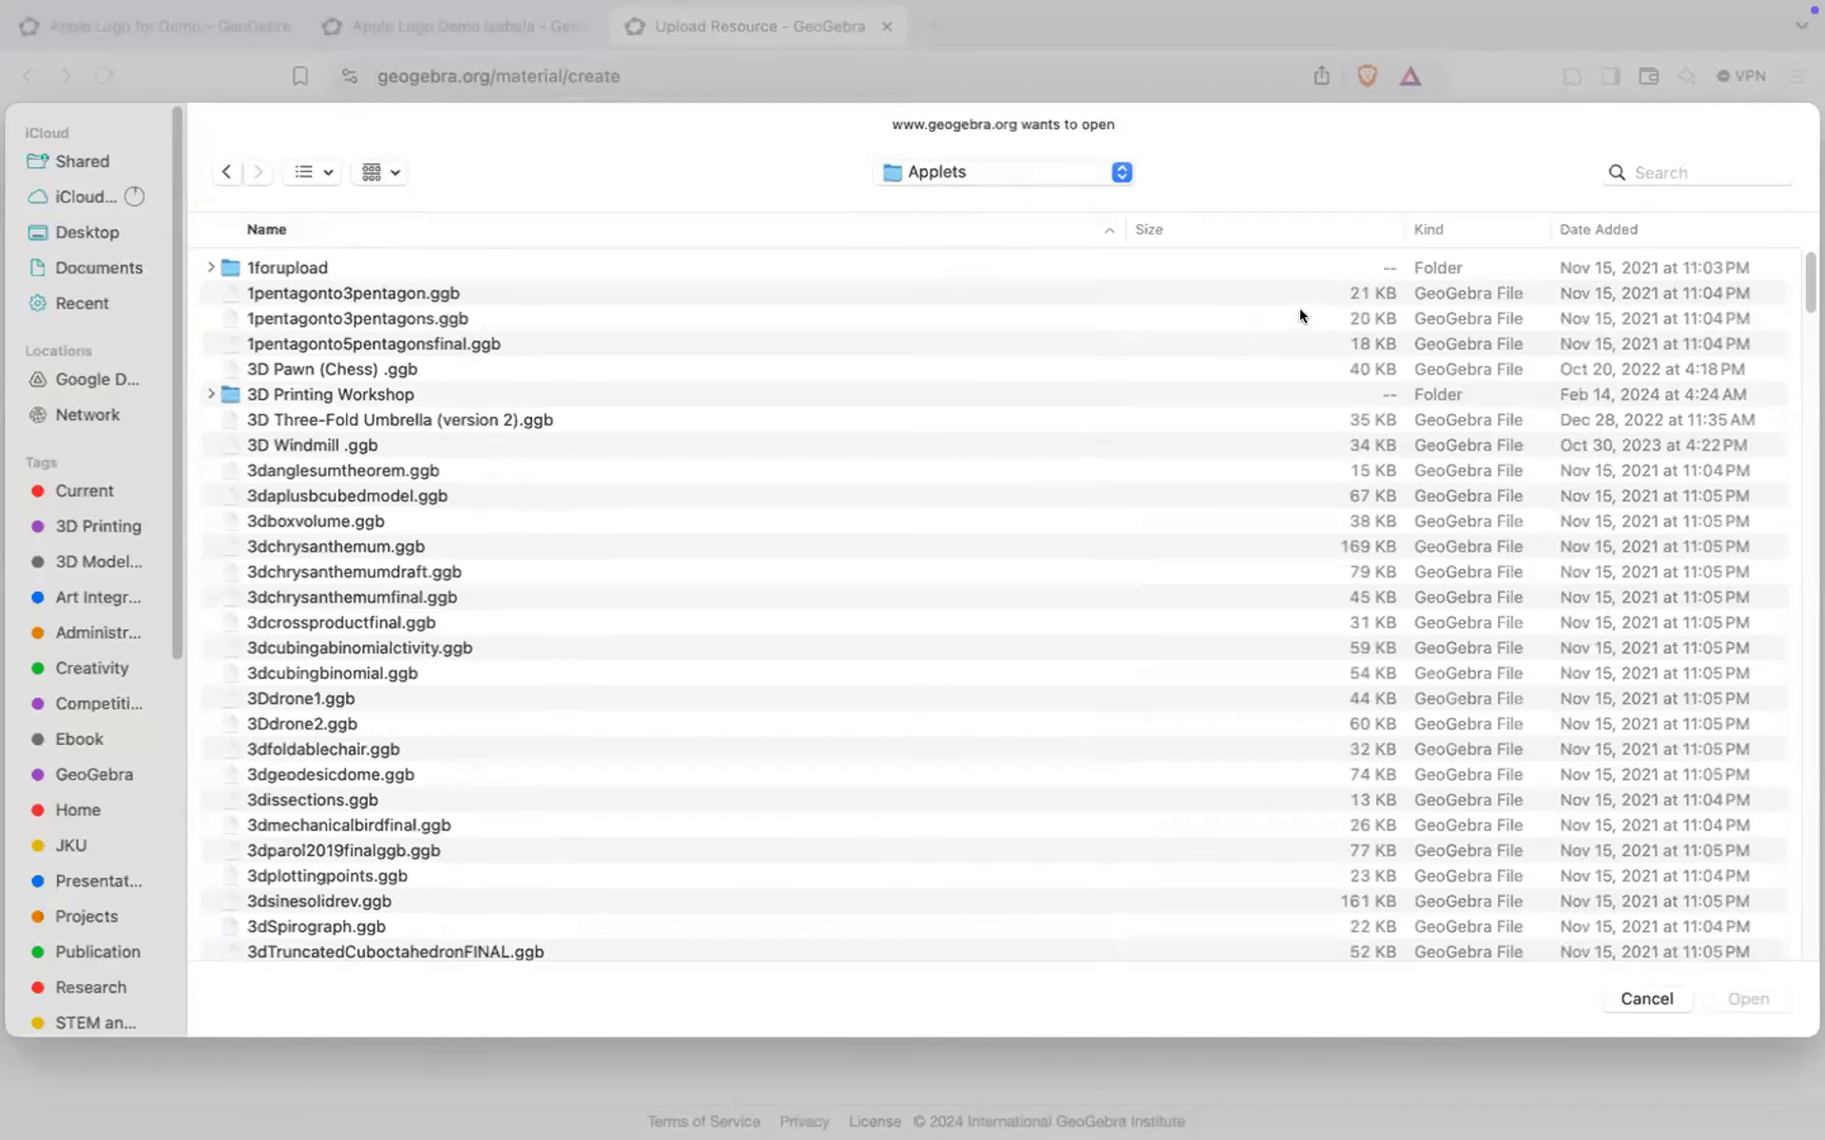
{"action": "left_click", "coordinate": [1596, 230]}
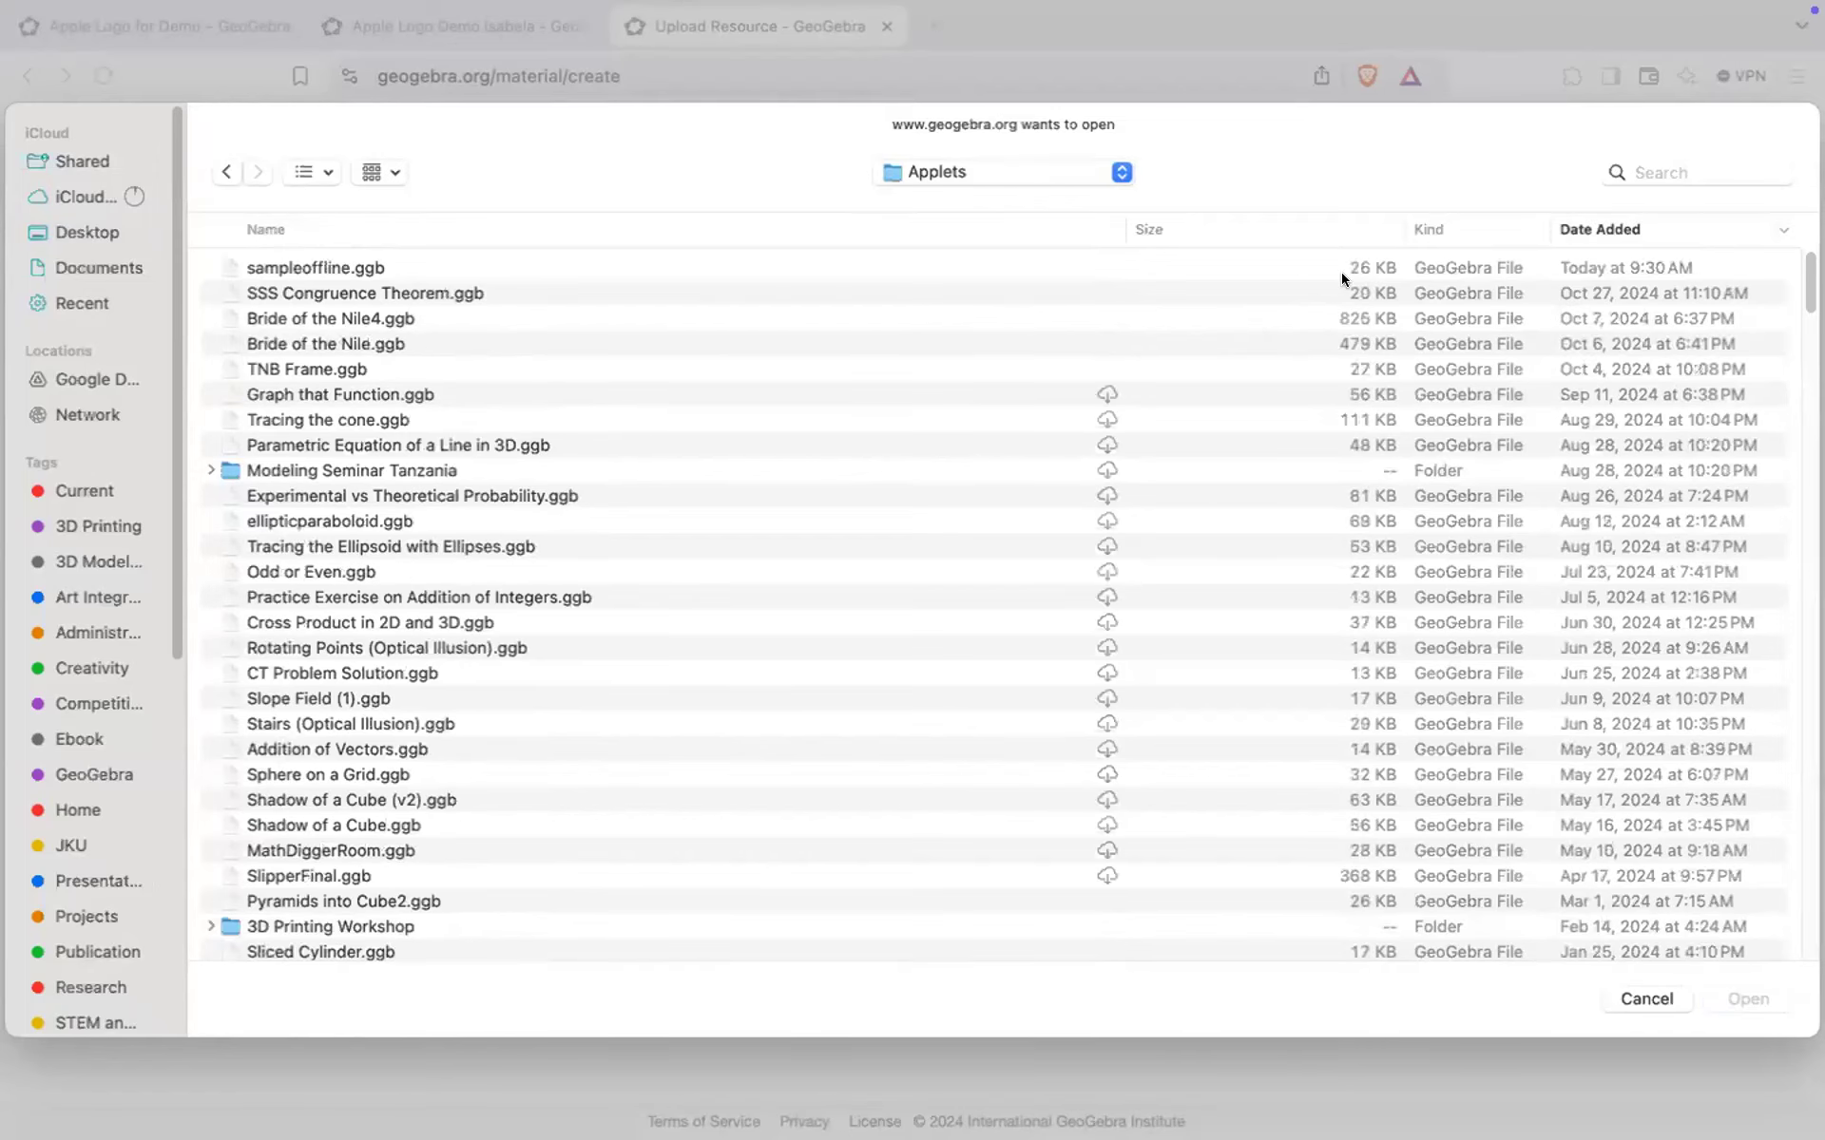
{"action": "double_click", "coordinate": [314, 267]}
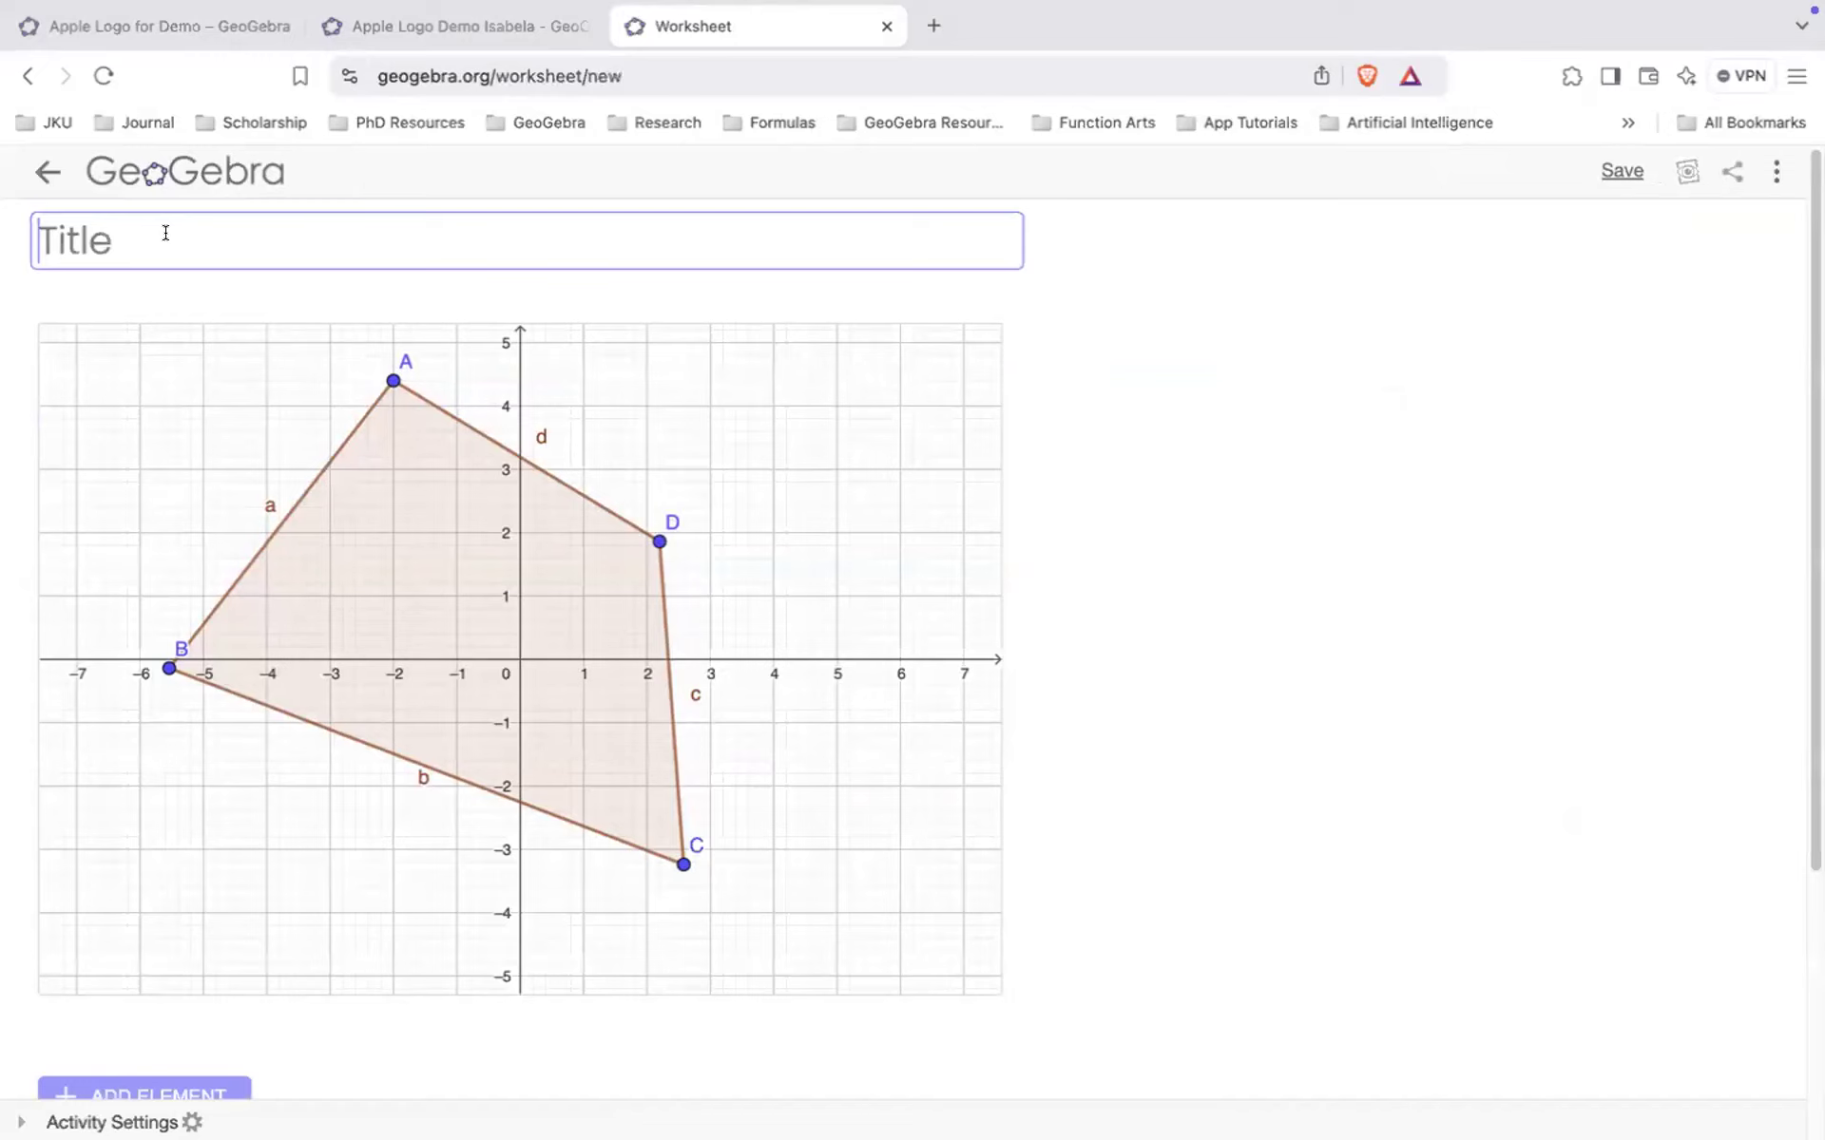
- Title the worksheet 'Sample Offline Applet' and keep its visibility as Shared with Link
{"action": "type", "text": "Sample Of"}
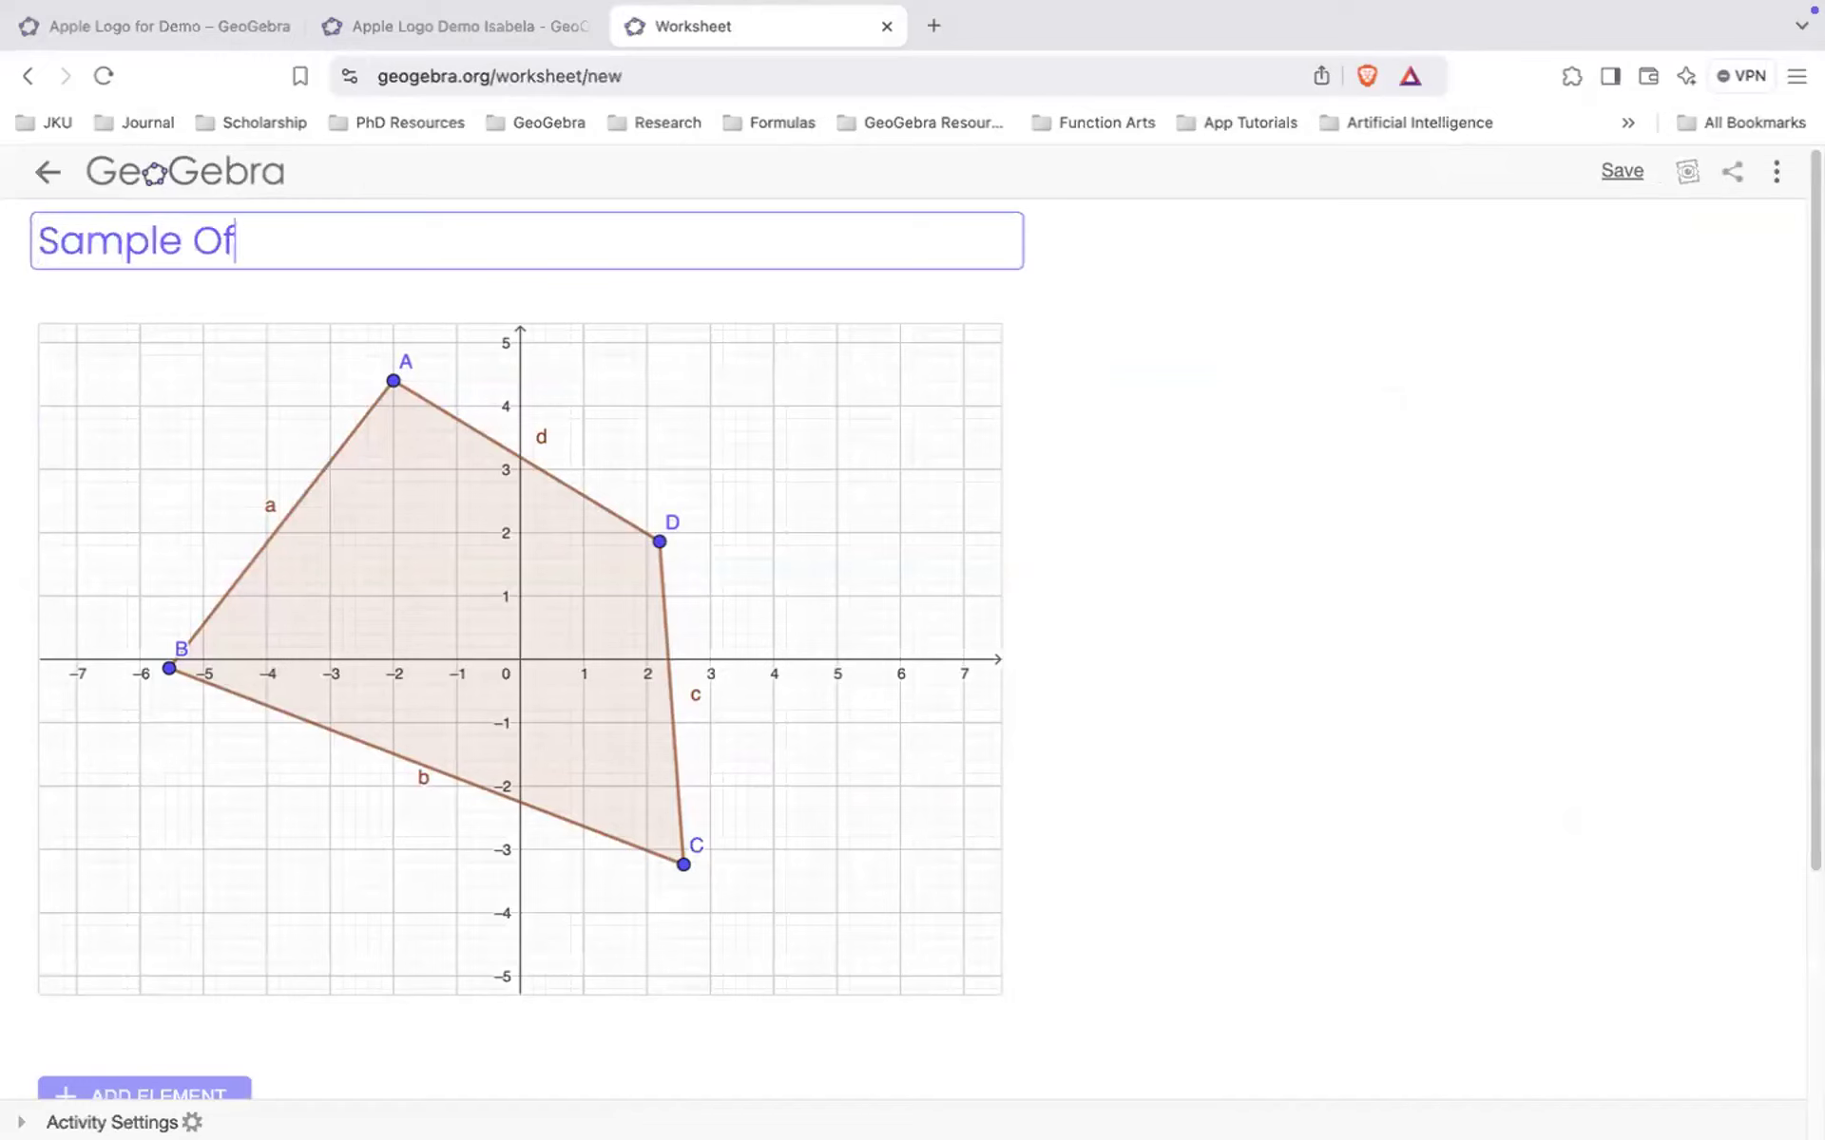
{"action": "type", "text": "fline Applet"}
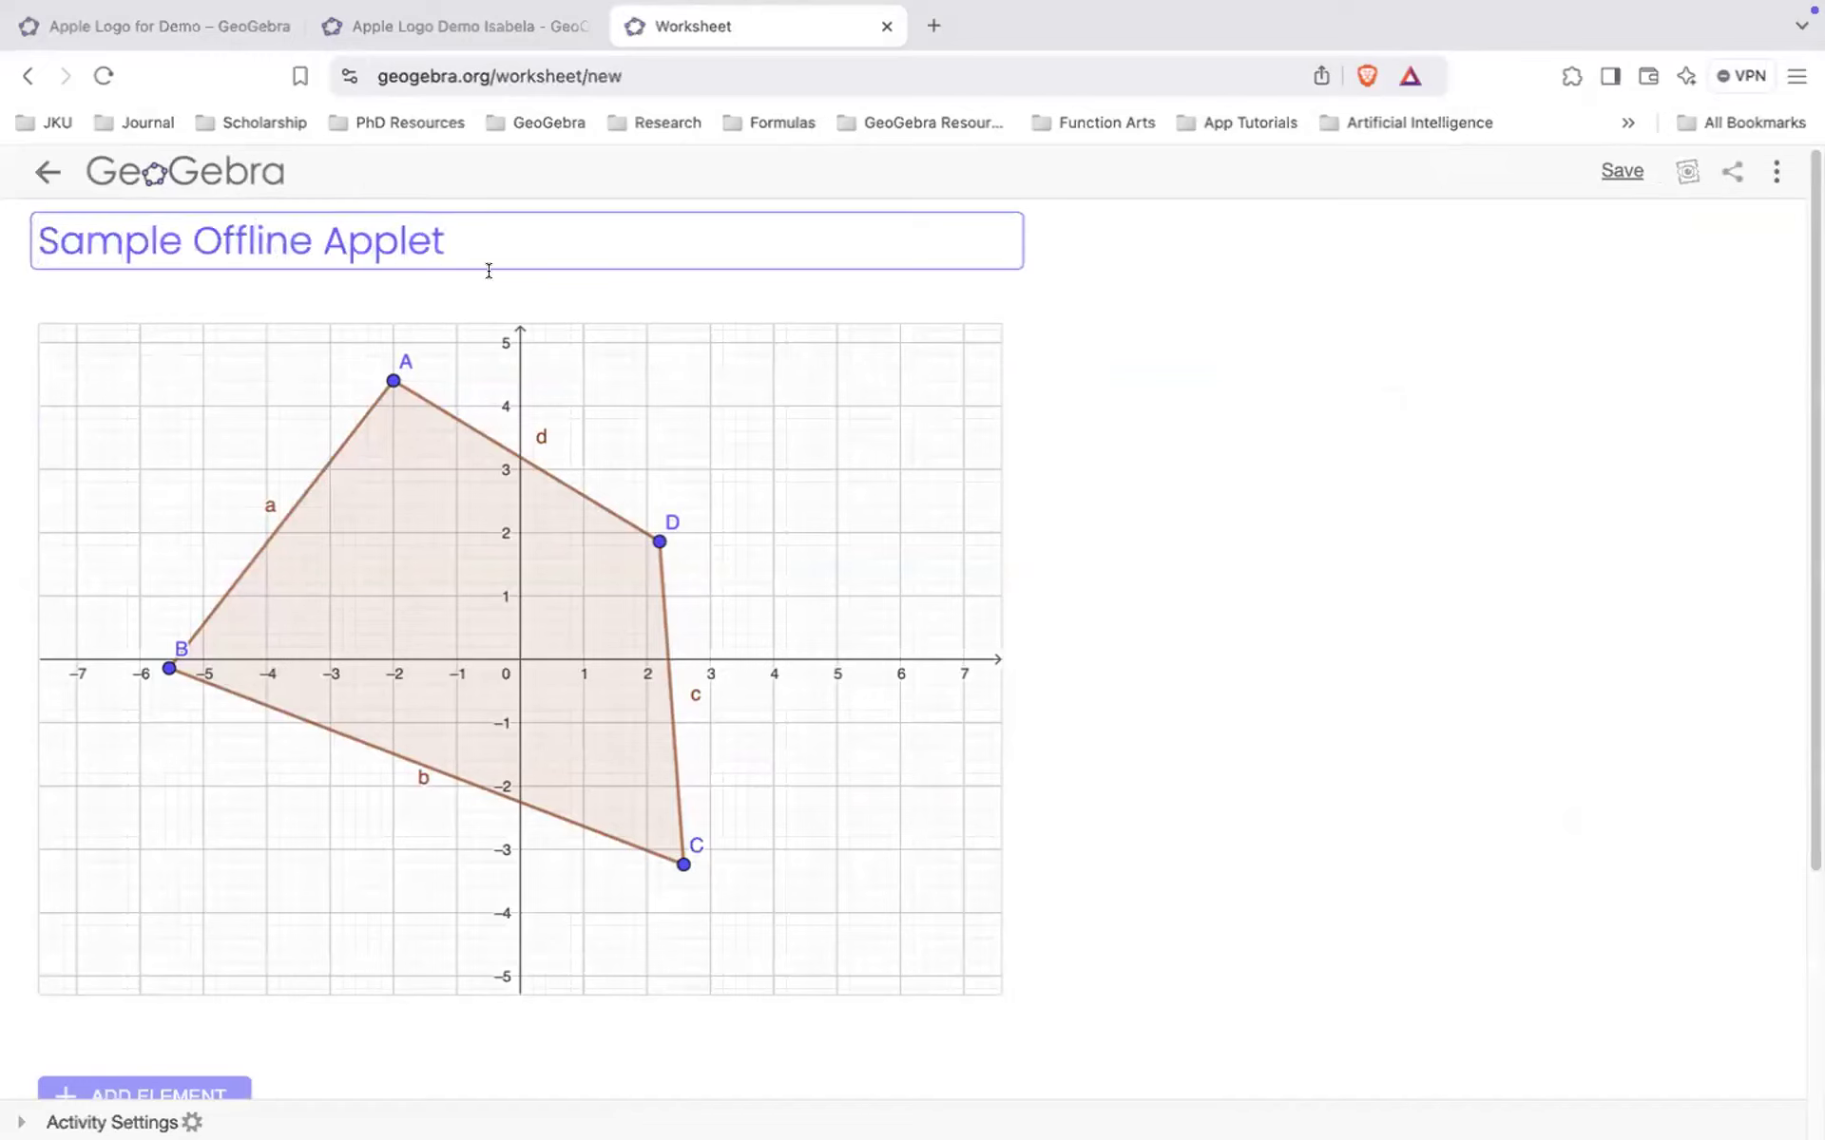
{"action": "scroll", "coordinate": [1167, 612], "scroll_direction": "down", "scroll_amount": 5}
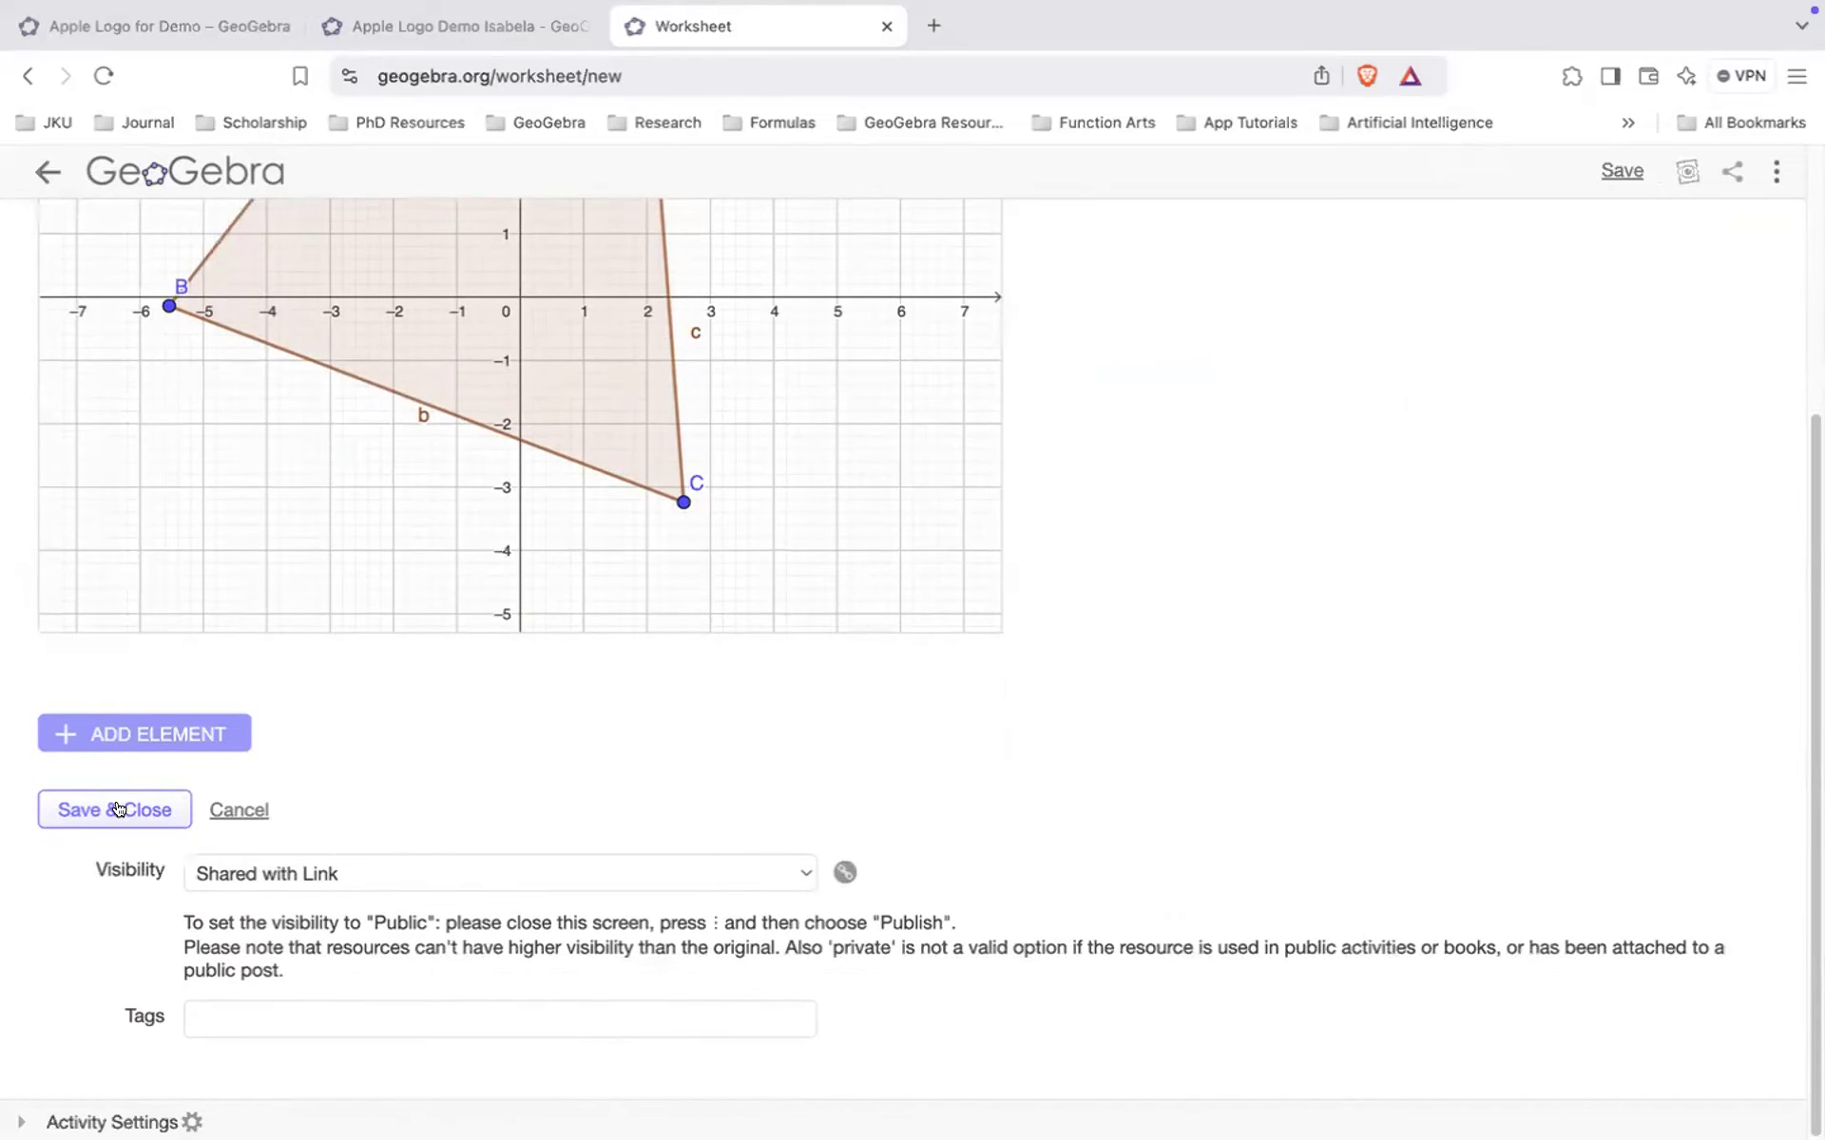
{"action": "left_click", "coordinate": [361, 879]}
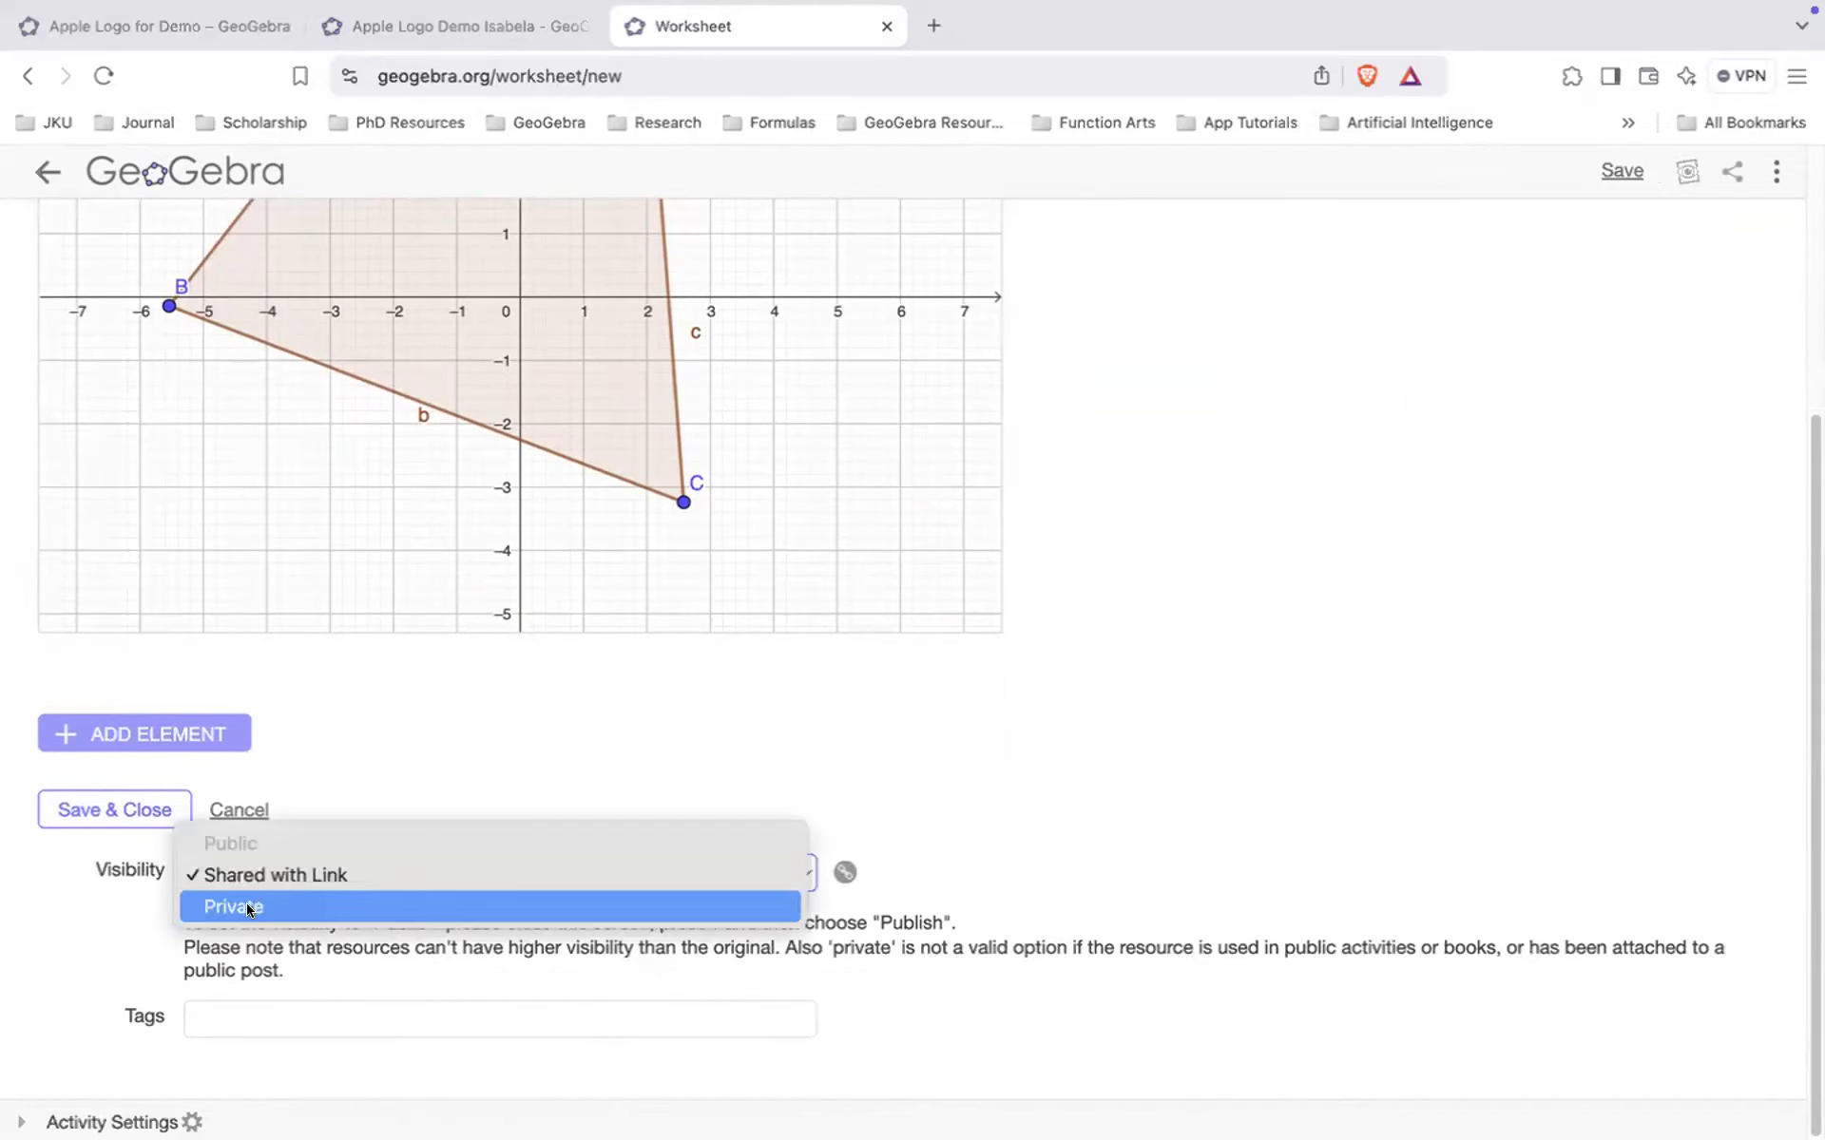
{"action": "left_click", "coordinate": [272, 875]}
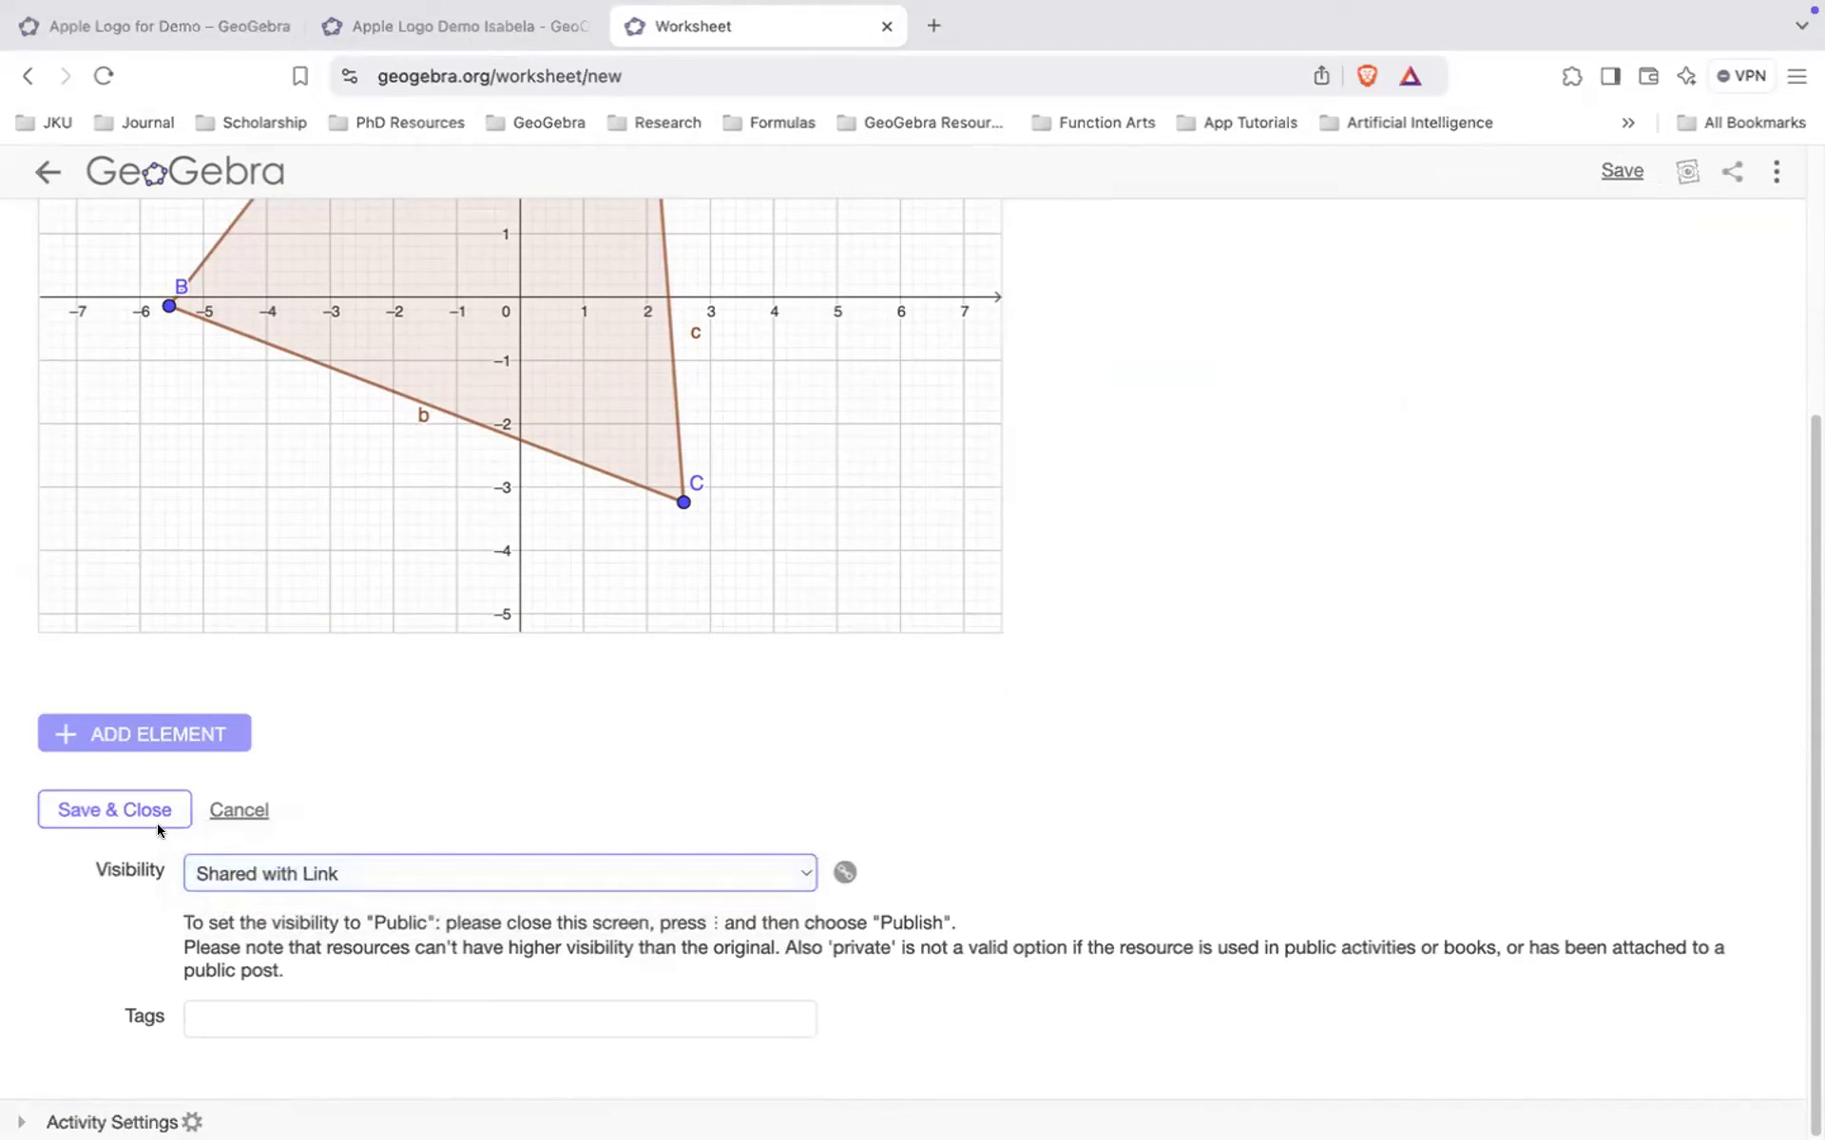
{"action": "left_click", "coordinate": [255, 1024]}
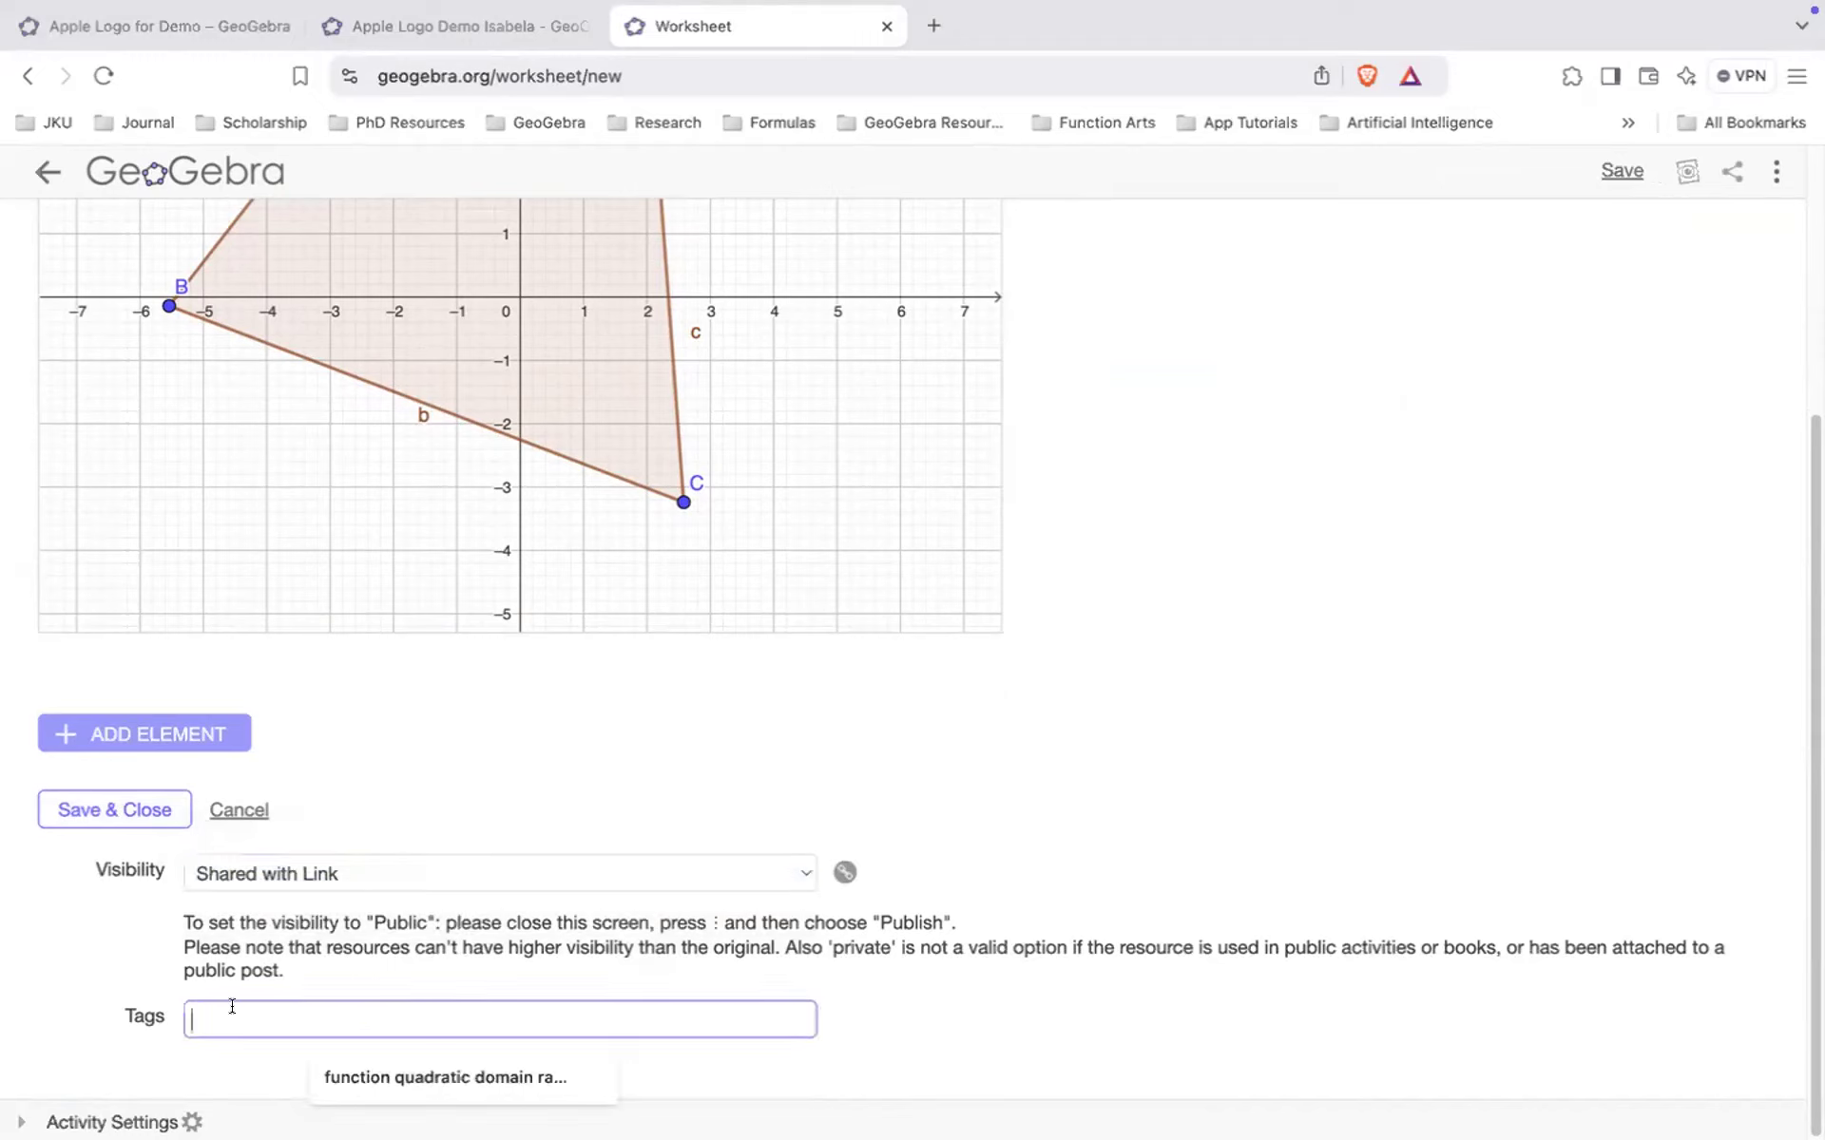
{"action": "left_click", "coordinate": [1183, 807]}
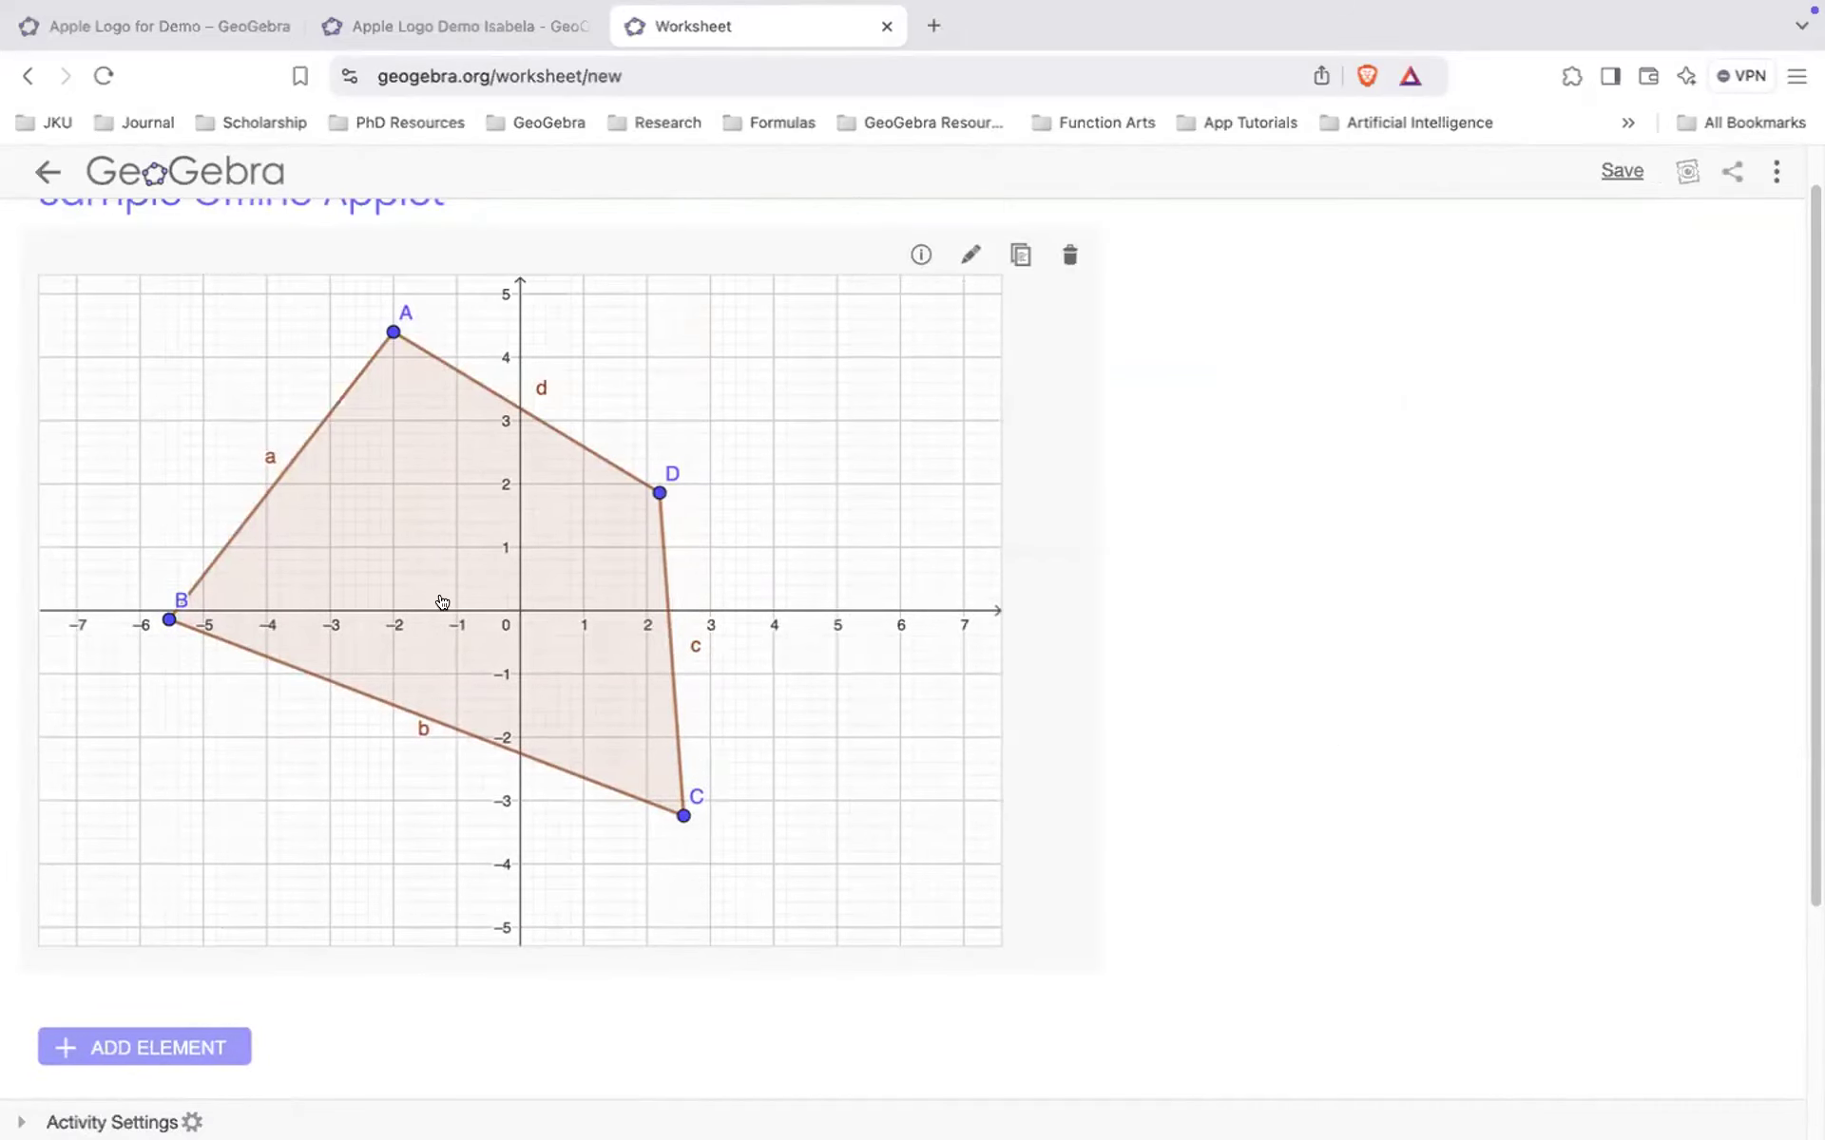
- Tag the applet with 'quadrilateral' and 'irregular quadrilateral'
{"action": "scroll", "coordinate": [1274, 725], "scroll_direction": "down", "scroll_amount": 5}
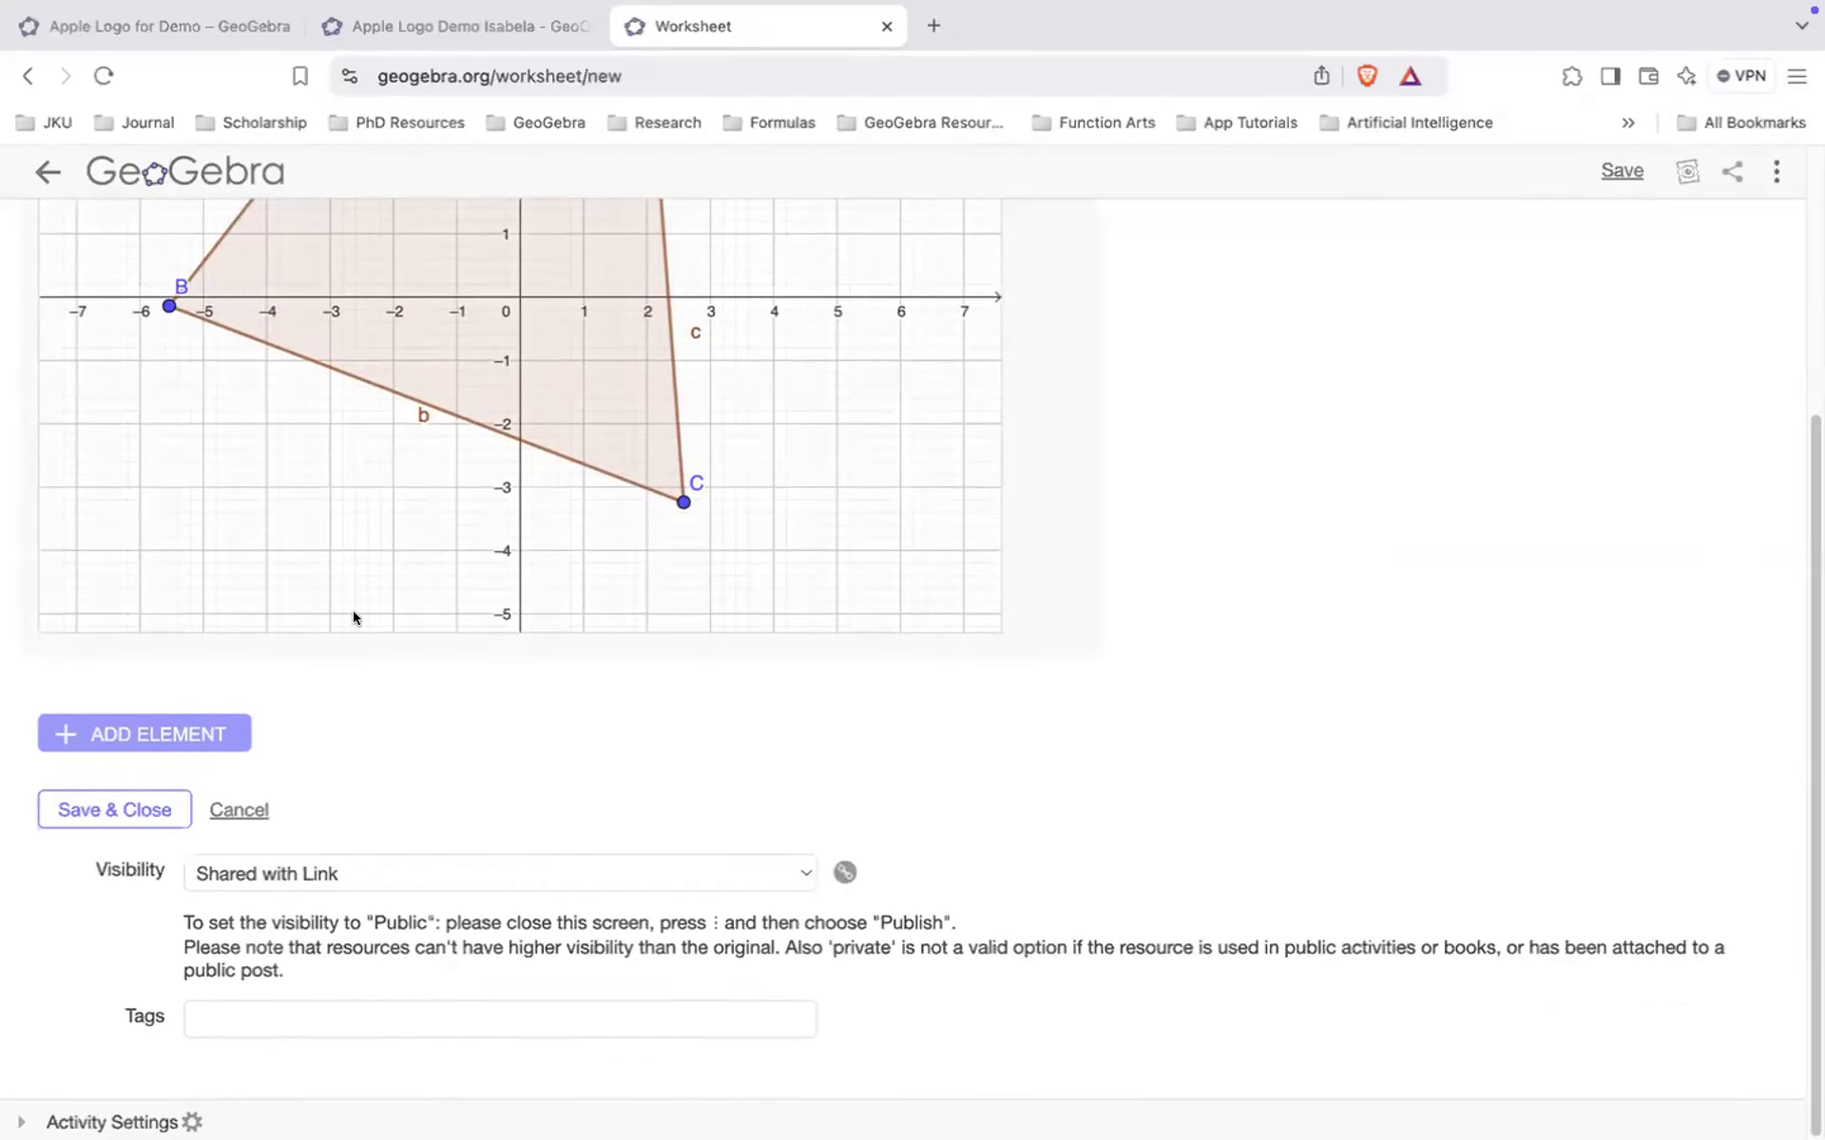
{"action": "left_click", "coordinate": [338, 1017]}
{"action": "type", "text": "qua"}
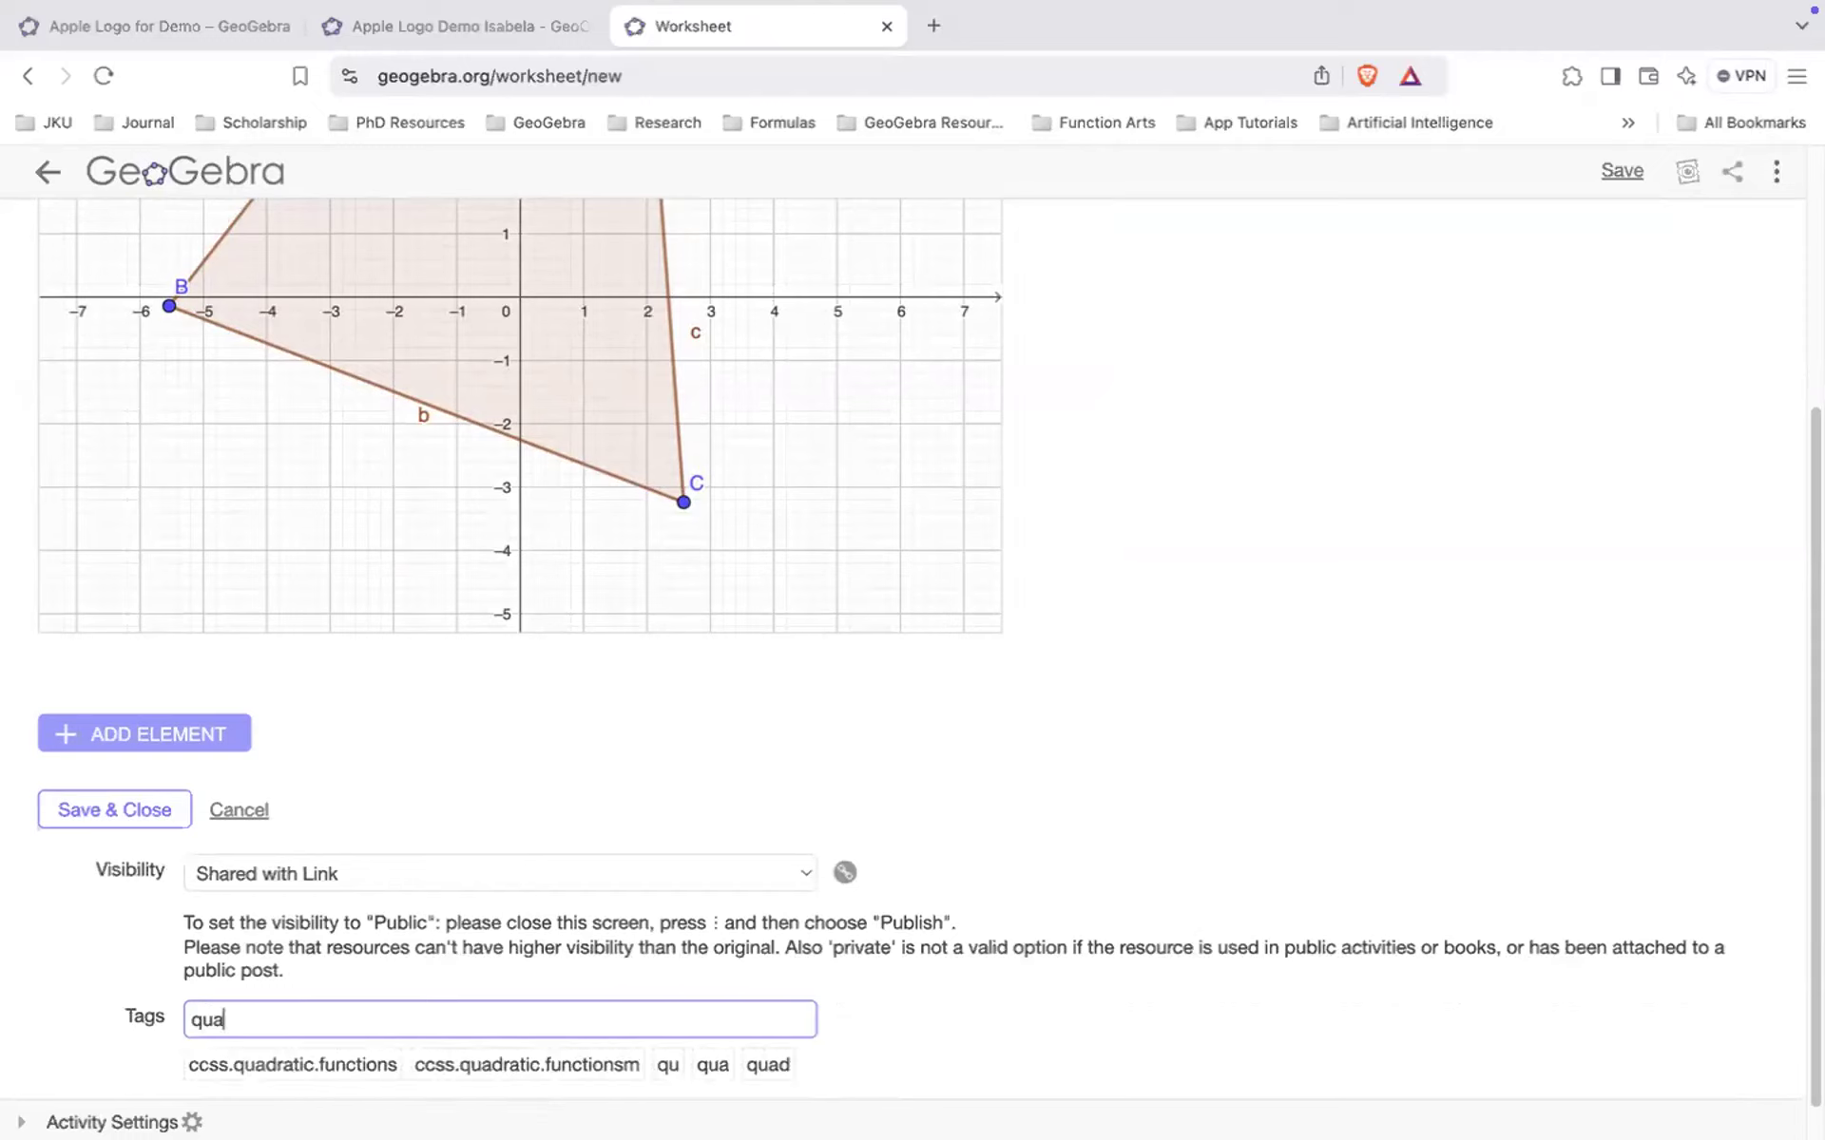
{"action": "type", "text": "dr"}
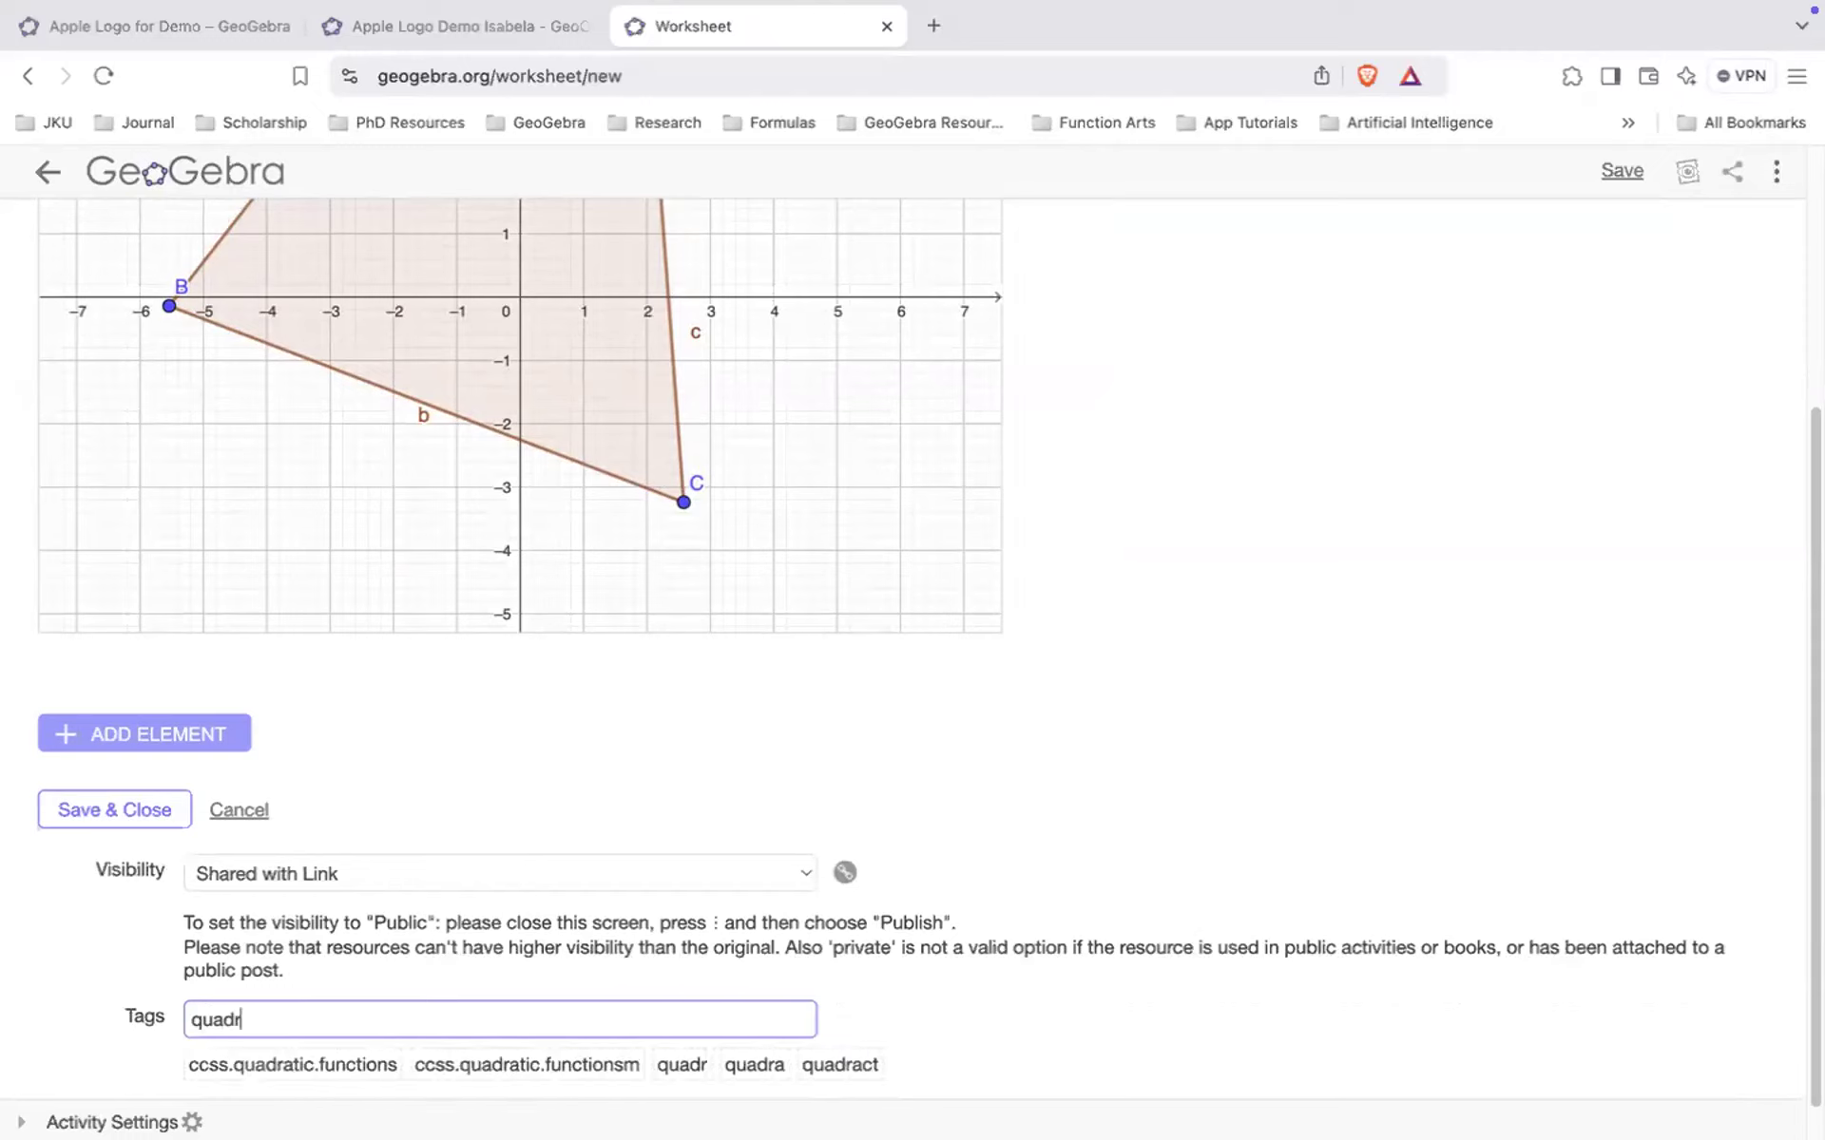
{"action": "type", "text": "ilateral, irre"}
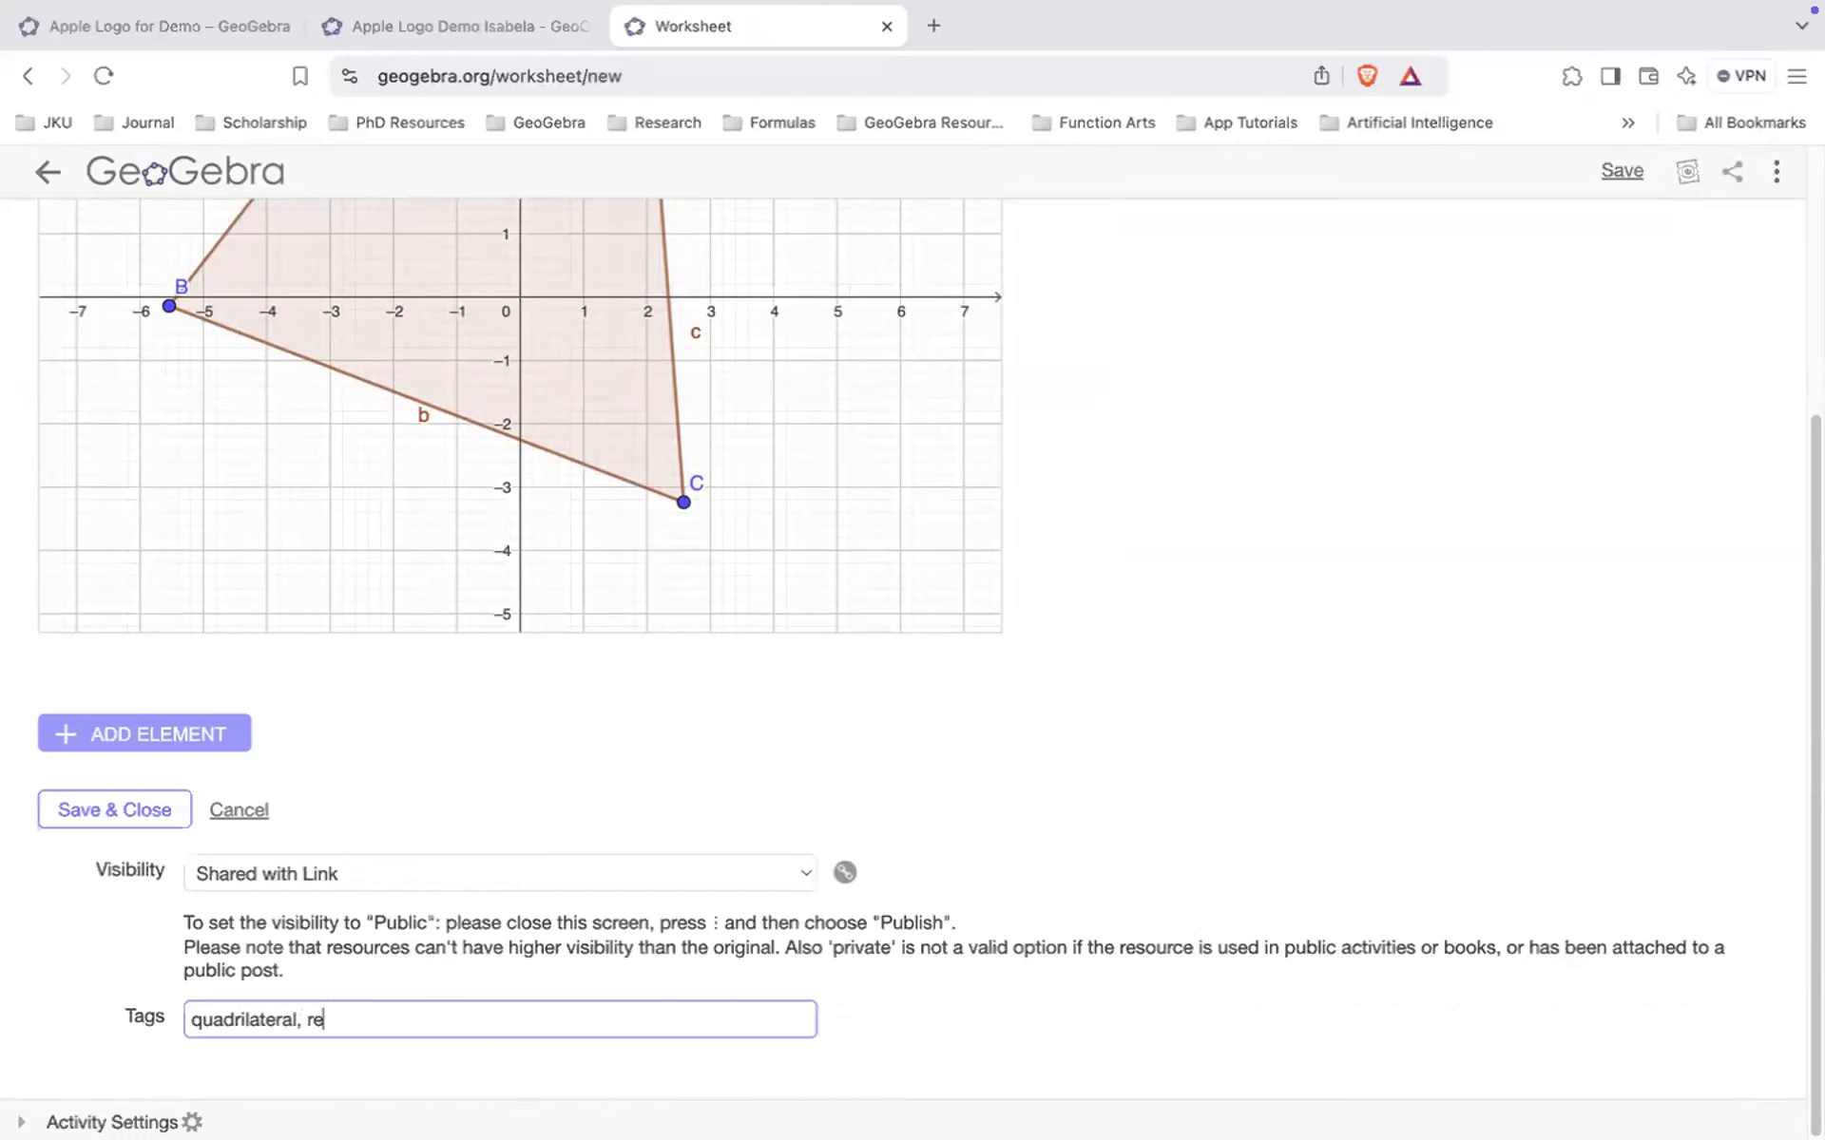
{"action": "key", "text": "BackSpace"}
{"action": "key", "text": "BackSpace"}
{"action": "type", "text": "irregu"}
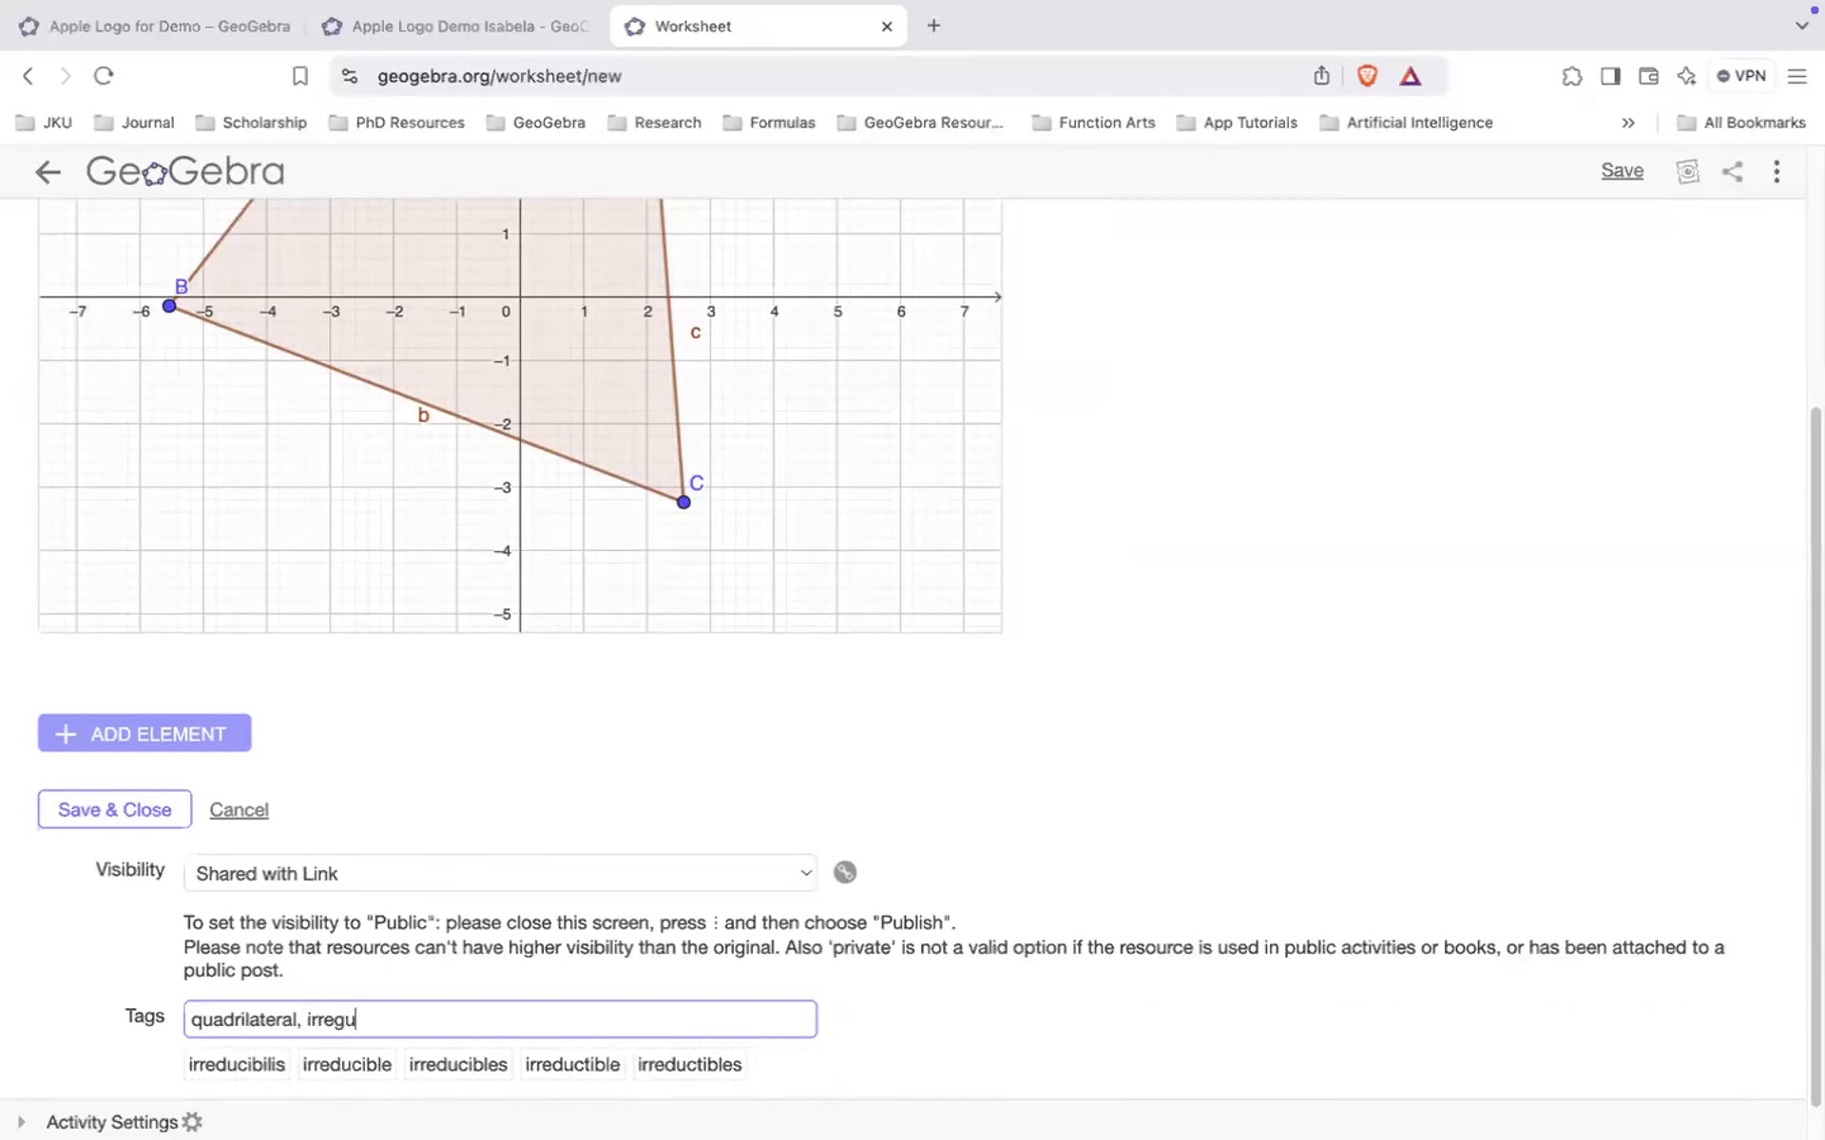
{"action": "type", "text": "lar quadra"}
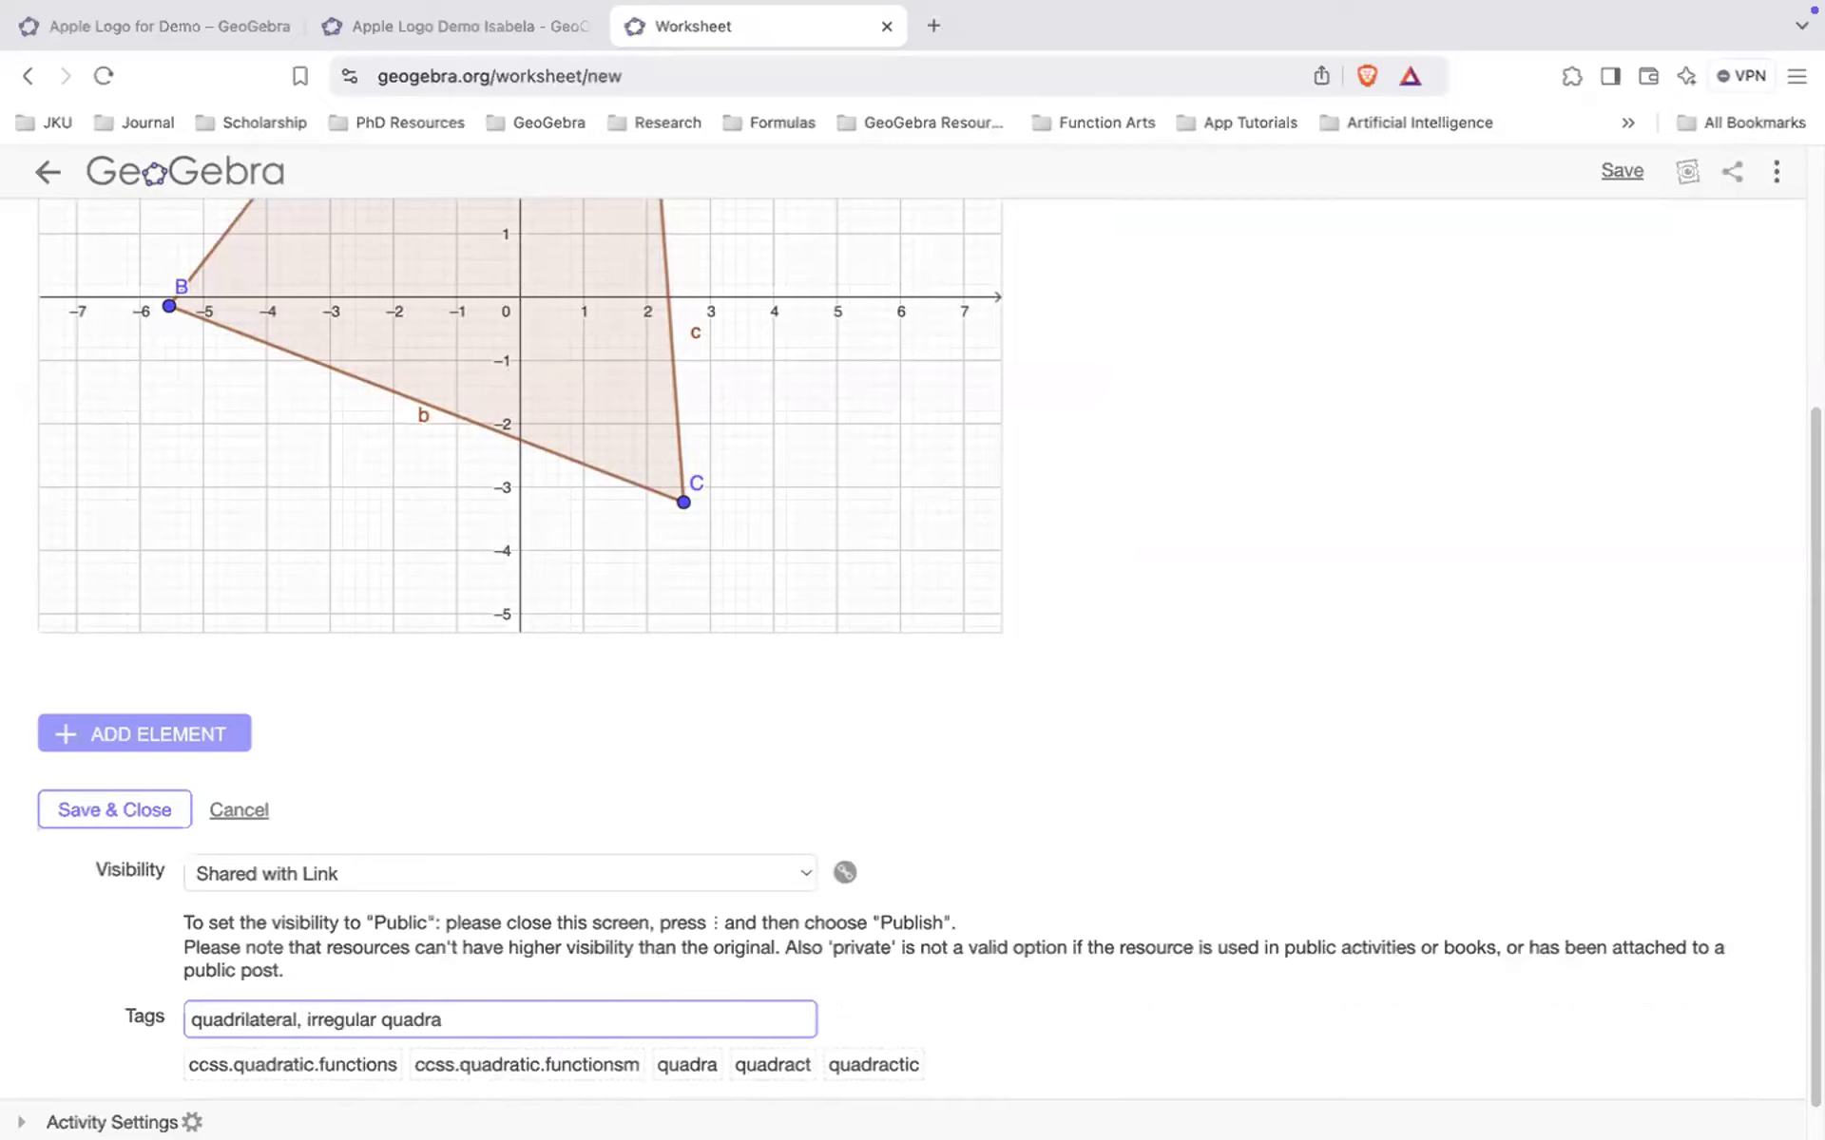
{"action": "key", "text": "BackSpace"}
{"action": "type", "text": "ilateral,"}
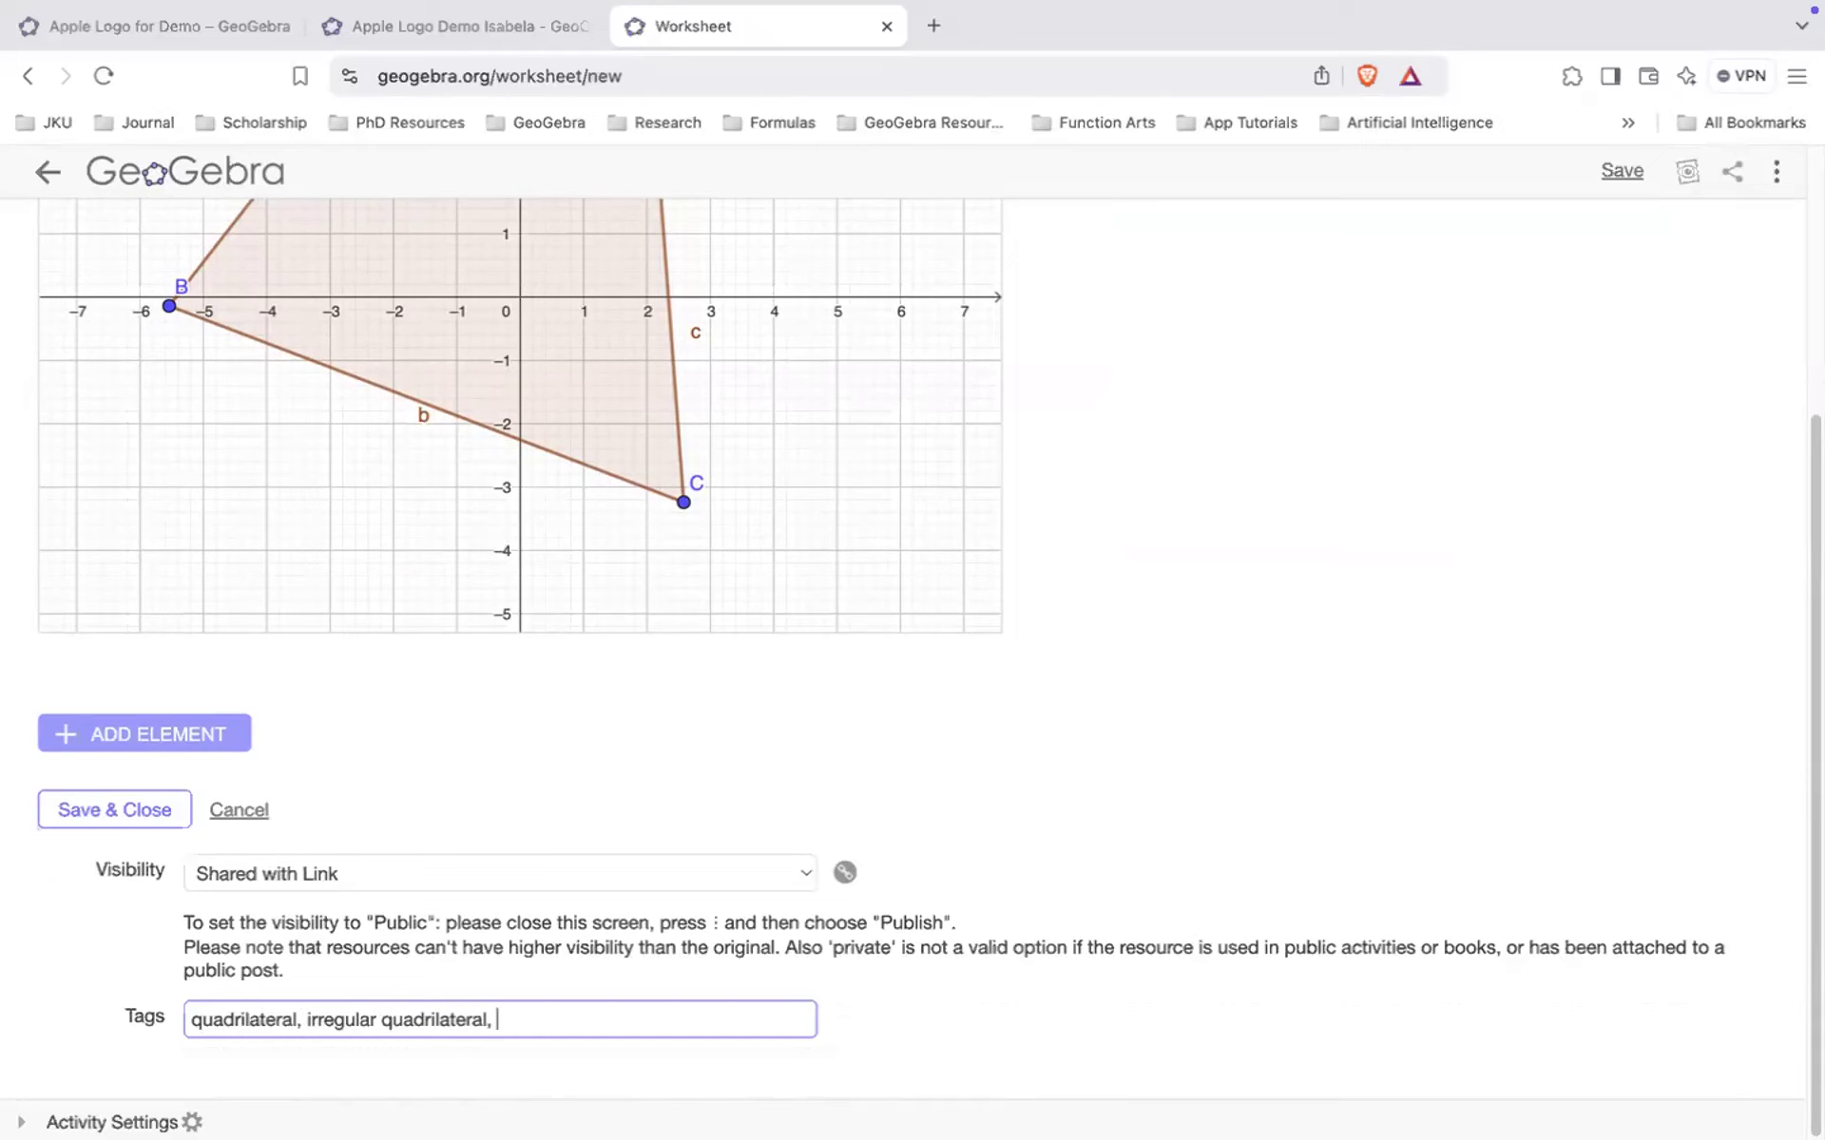
{"action": "scroll", "coordinate": [751, 717], "scroll_direction": "up", "scroll_amount": 5}
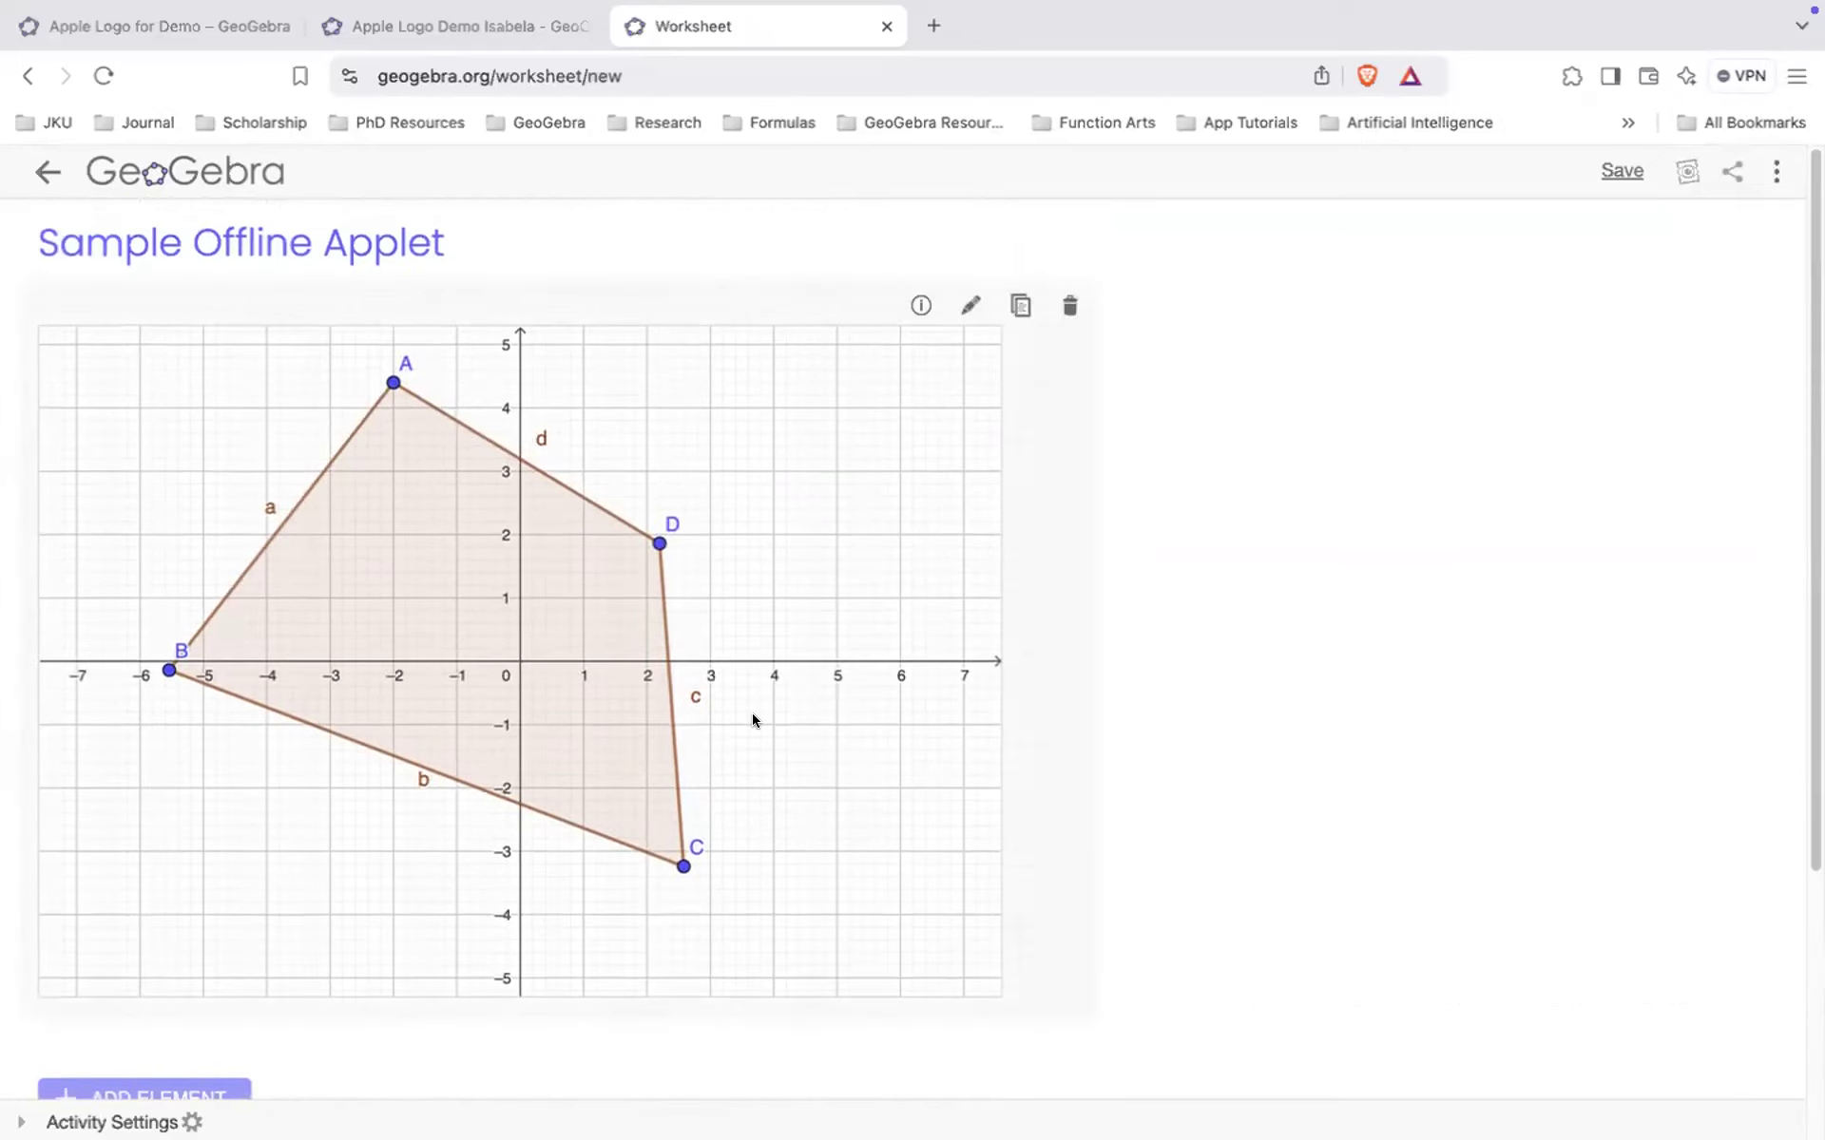
{"action": "scroll", "coordinate": [750, 718], "scroll_direction": "down", "scroll_amount": 5}
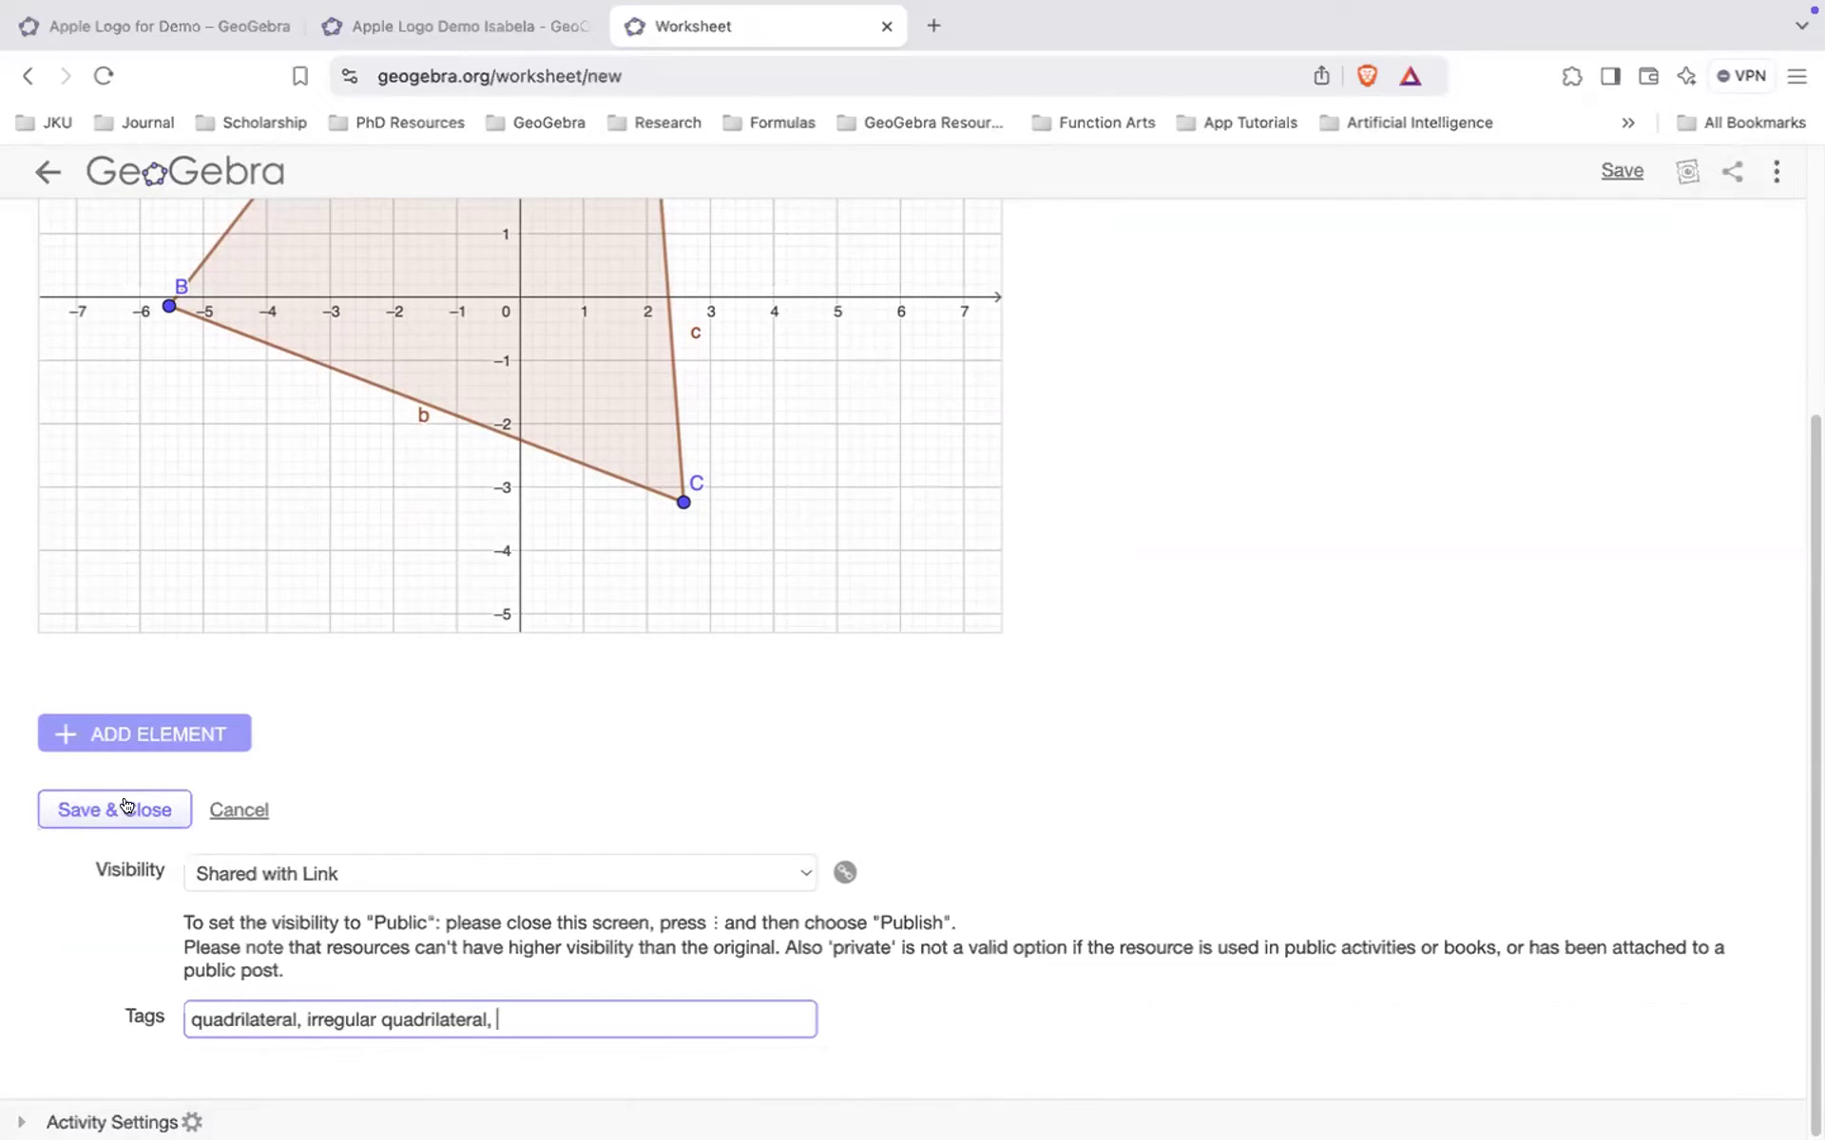
- Save and close the worksheet, review it among the profile resources, and open a new browser tab
{"action": "left_click", "coordinate": [154, 818]}
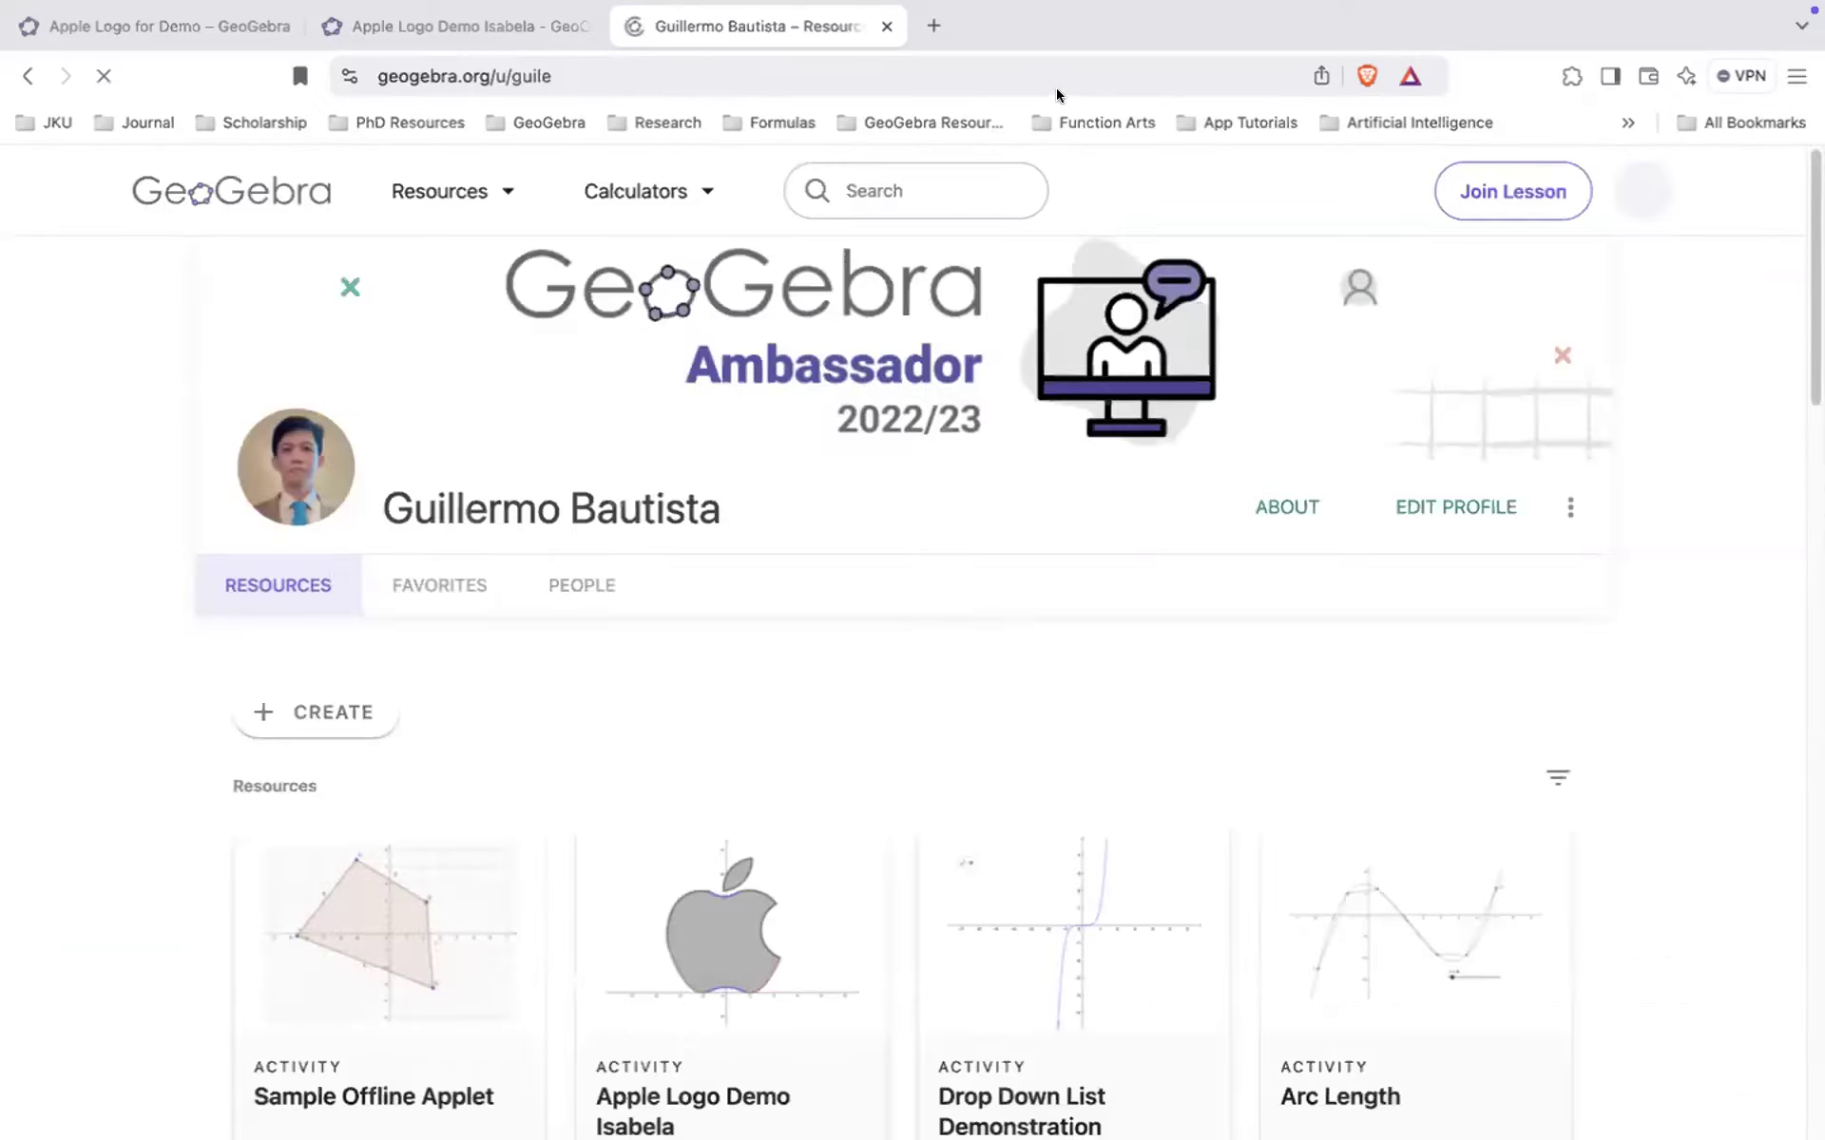
{"action": "scroll", "coordinate": [1183, 622], "scroll_direction": "down", "scroll_amount": 5}
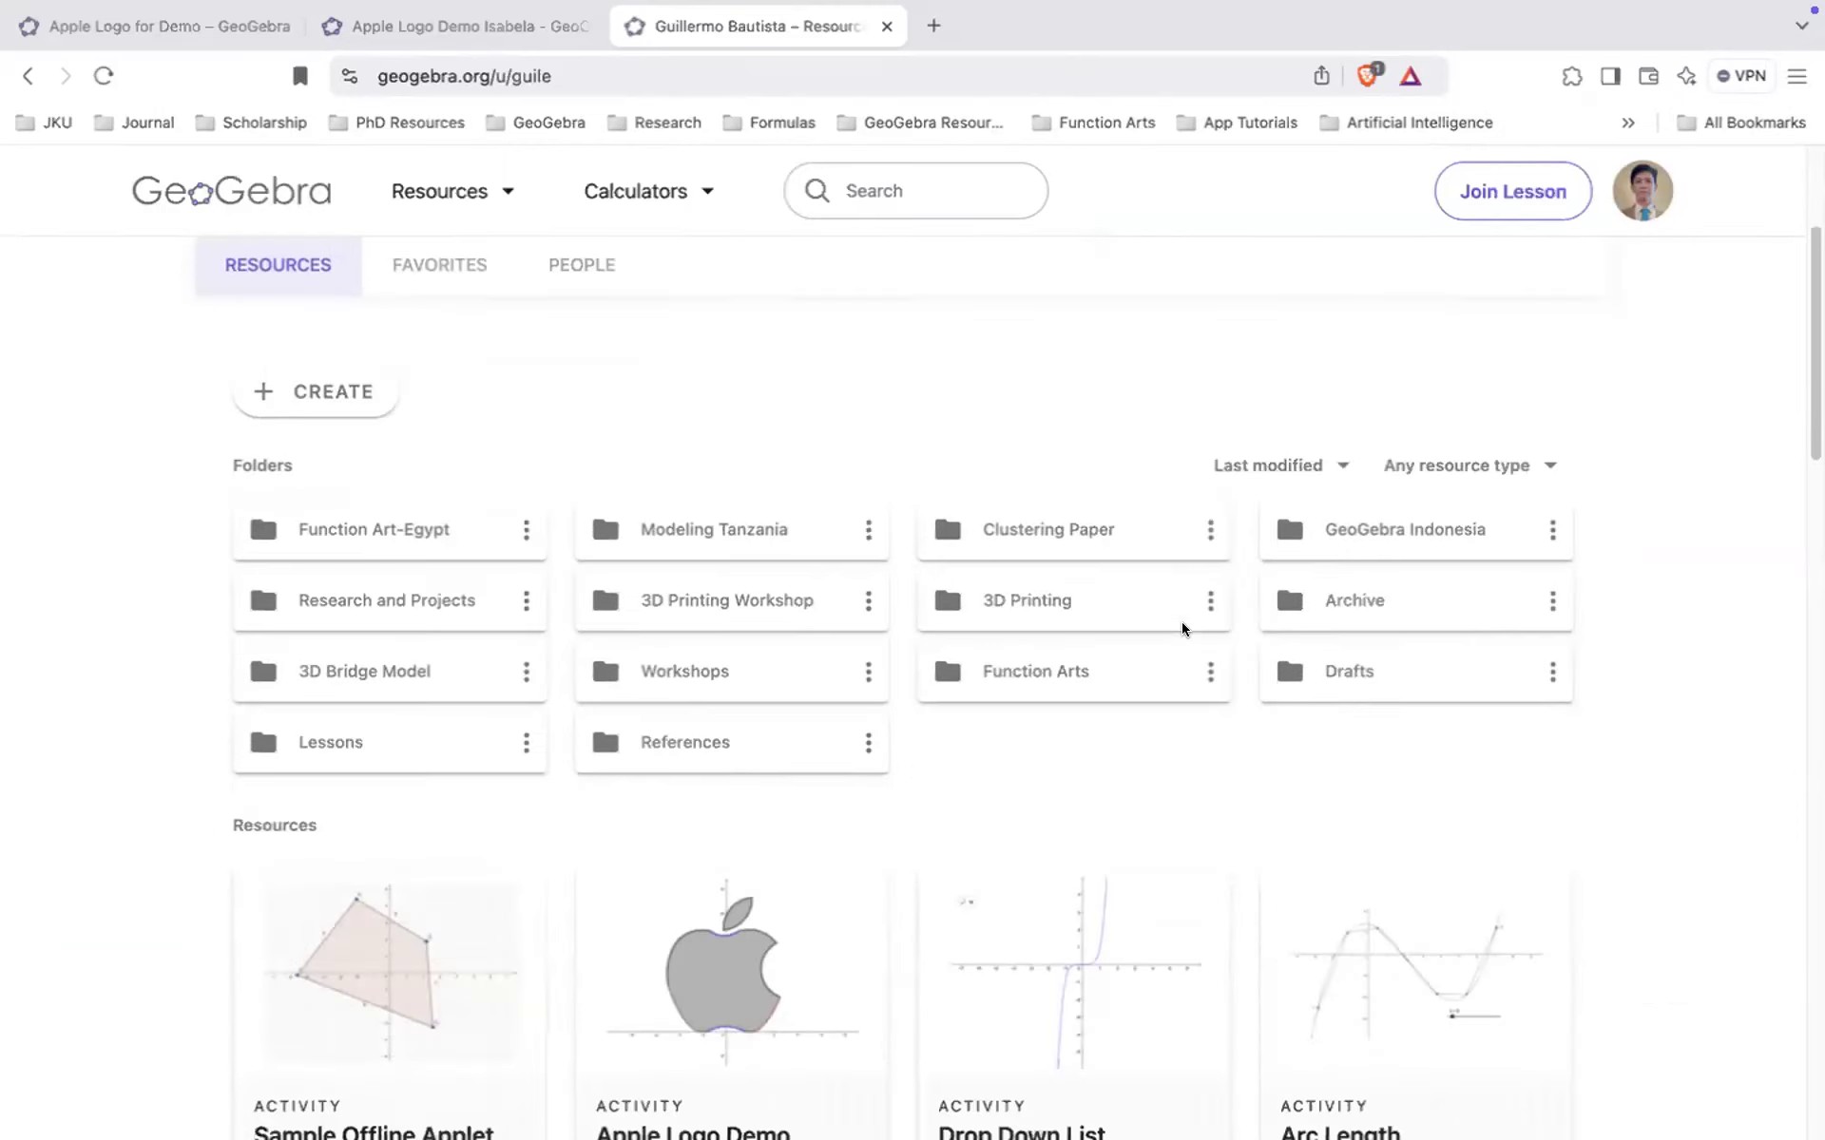
{"action": "scroll", "coordinate": [1182, 627], "scroll_direction": "up", "scroll_amount": 5}
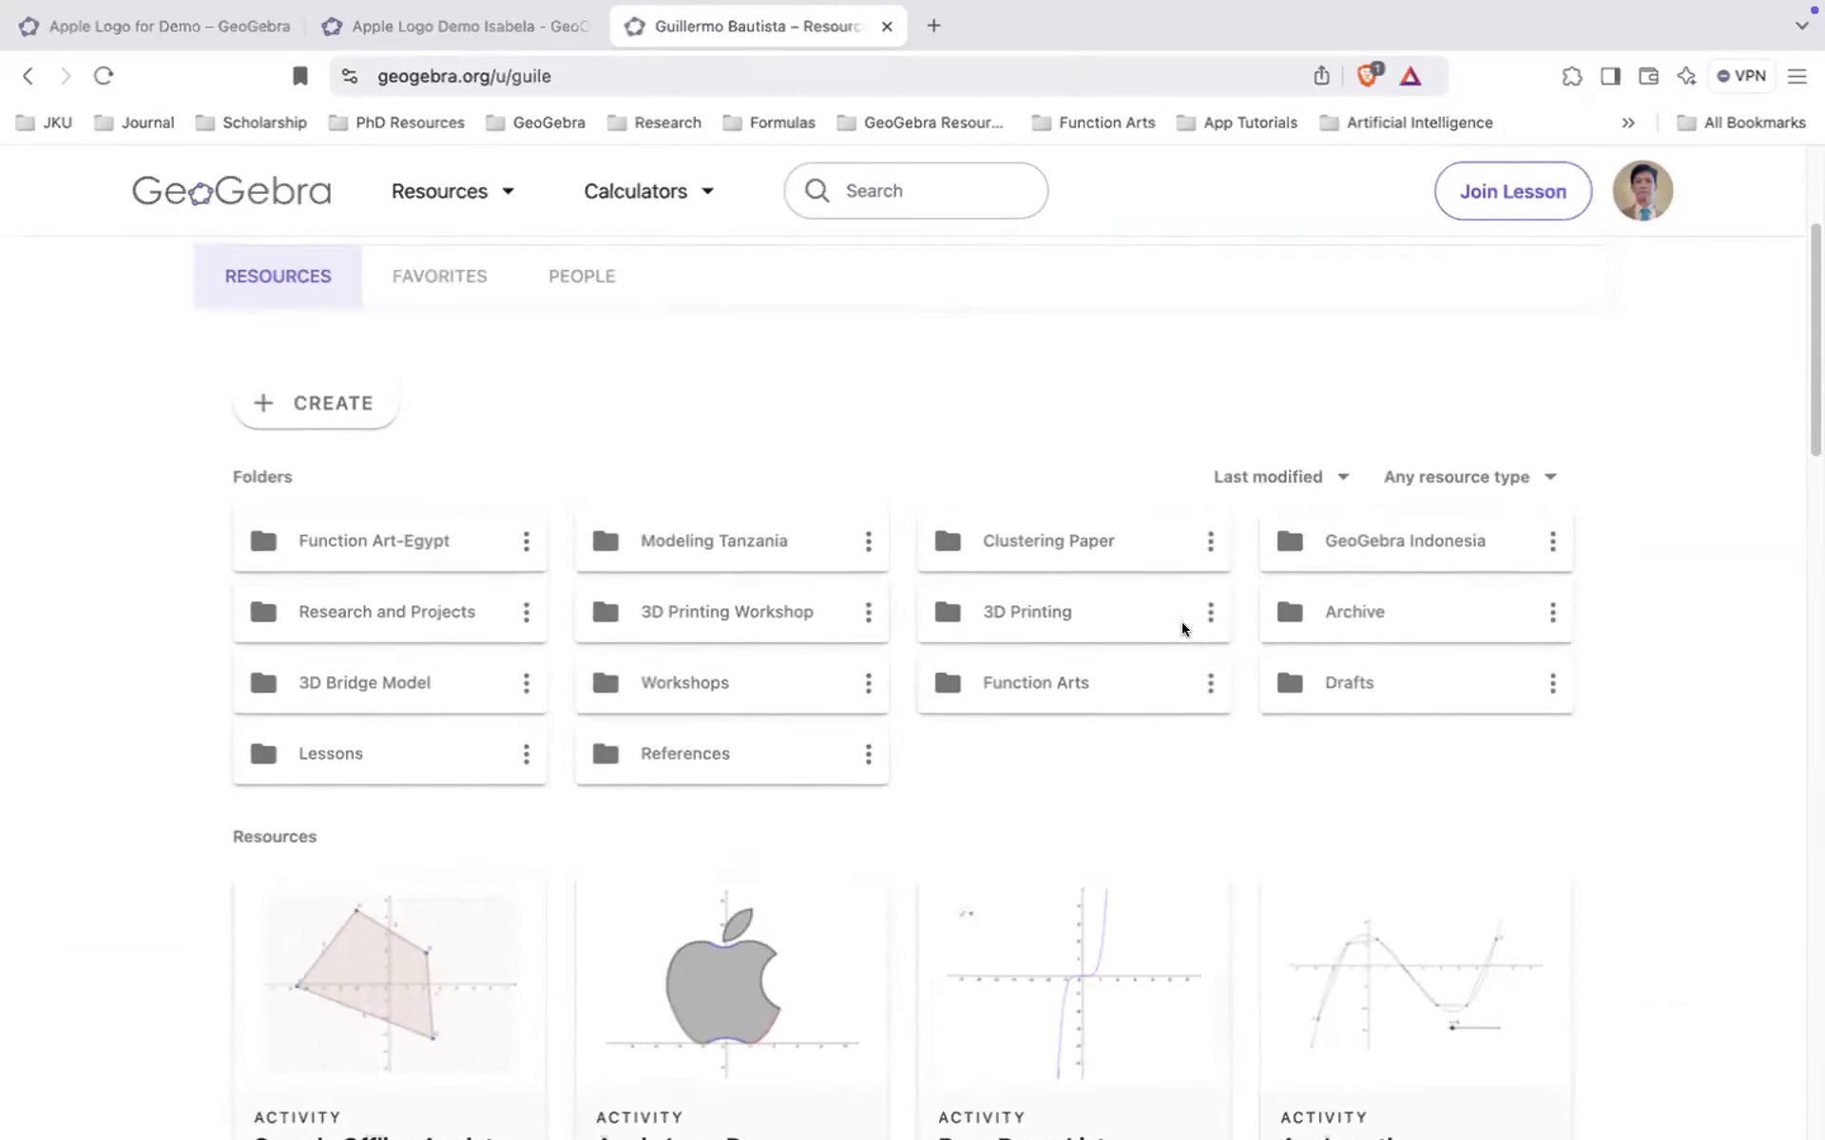
{"action": "scroll", "coordinate": [1182, 627], "scroll_direction": "down", "scroll_amount": 3}
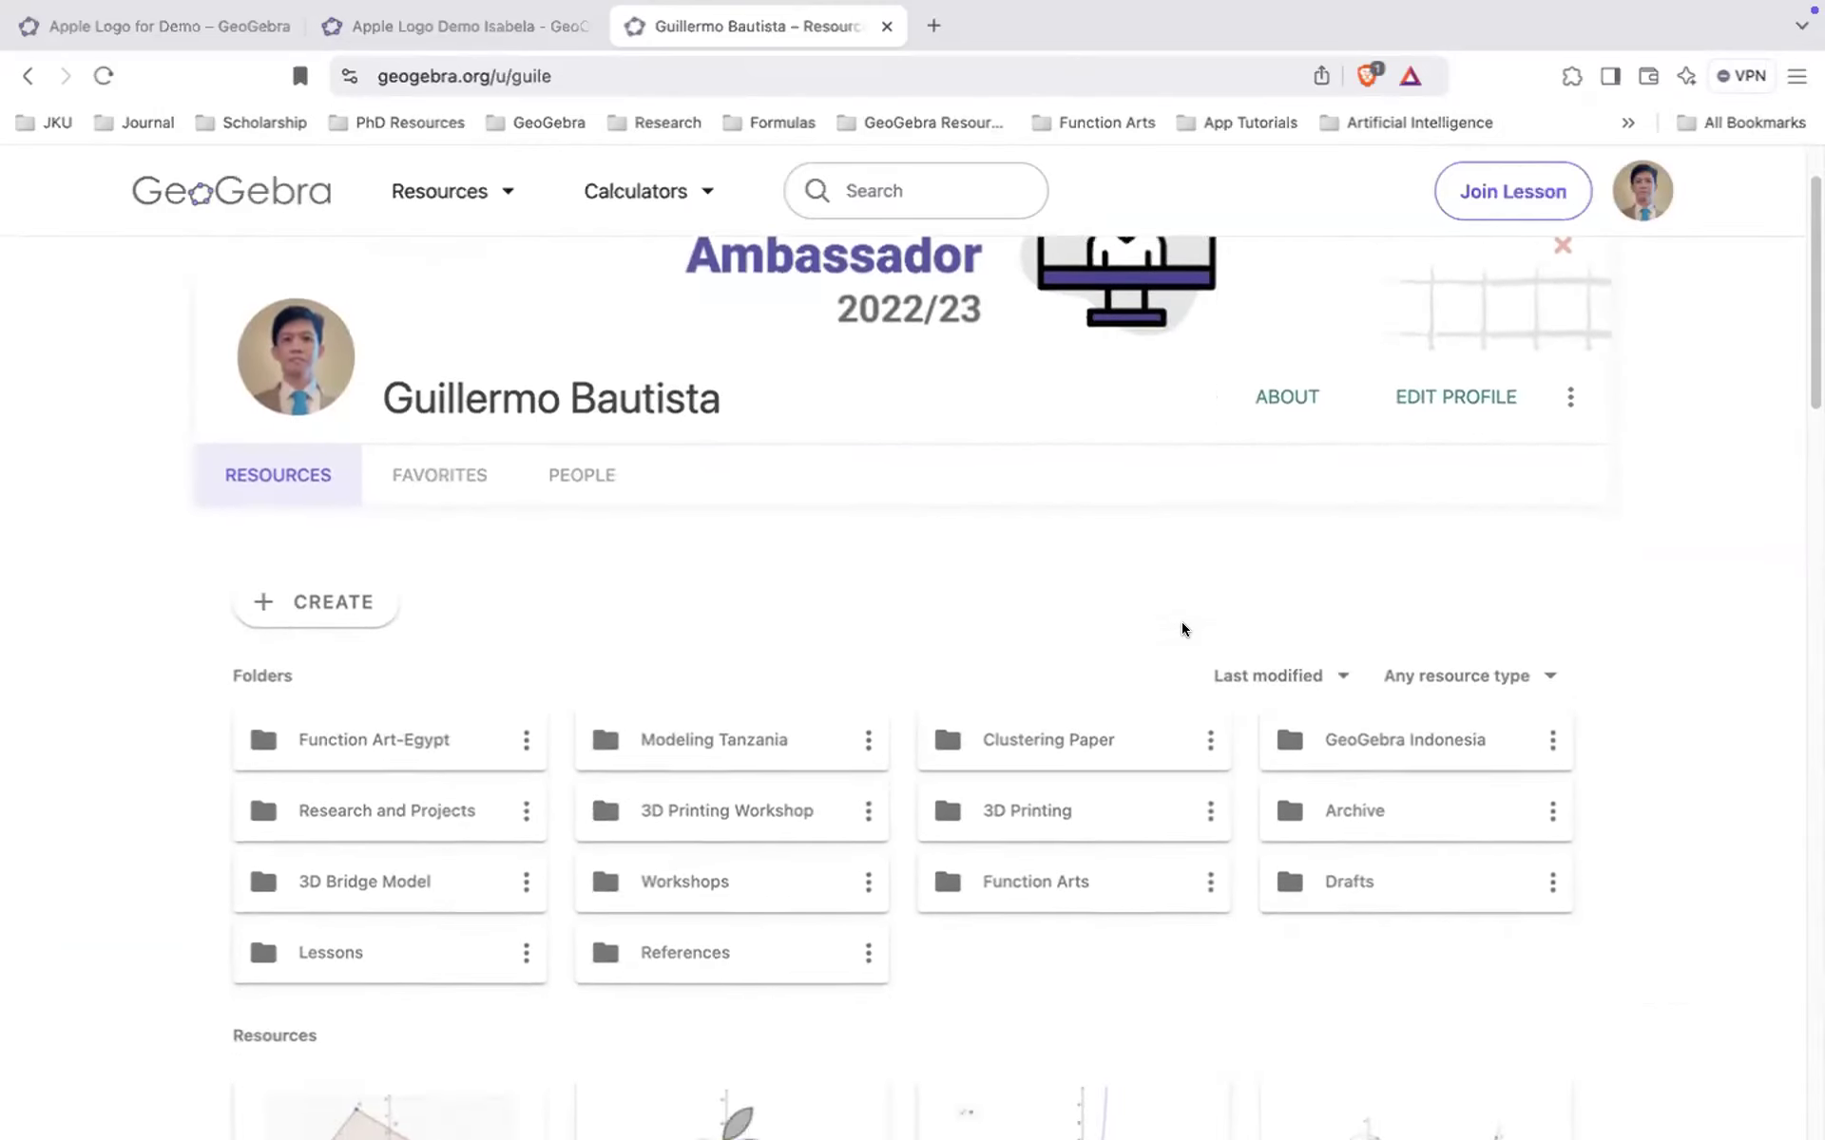
{"action": "scroll", "coordinate": [1182, 621], "scroll_direction": "up", "scroll_amount": 3}
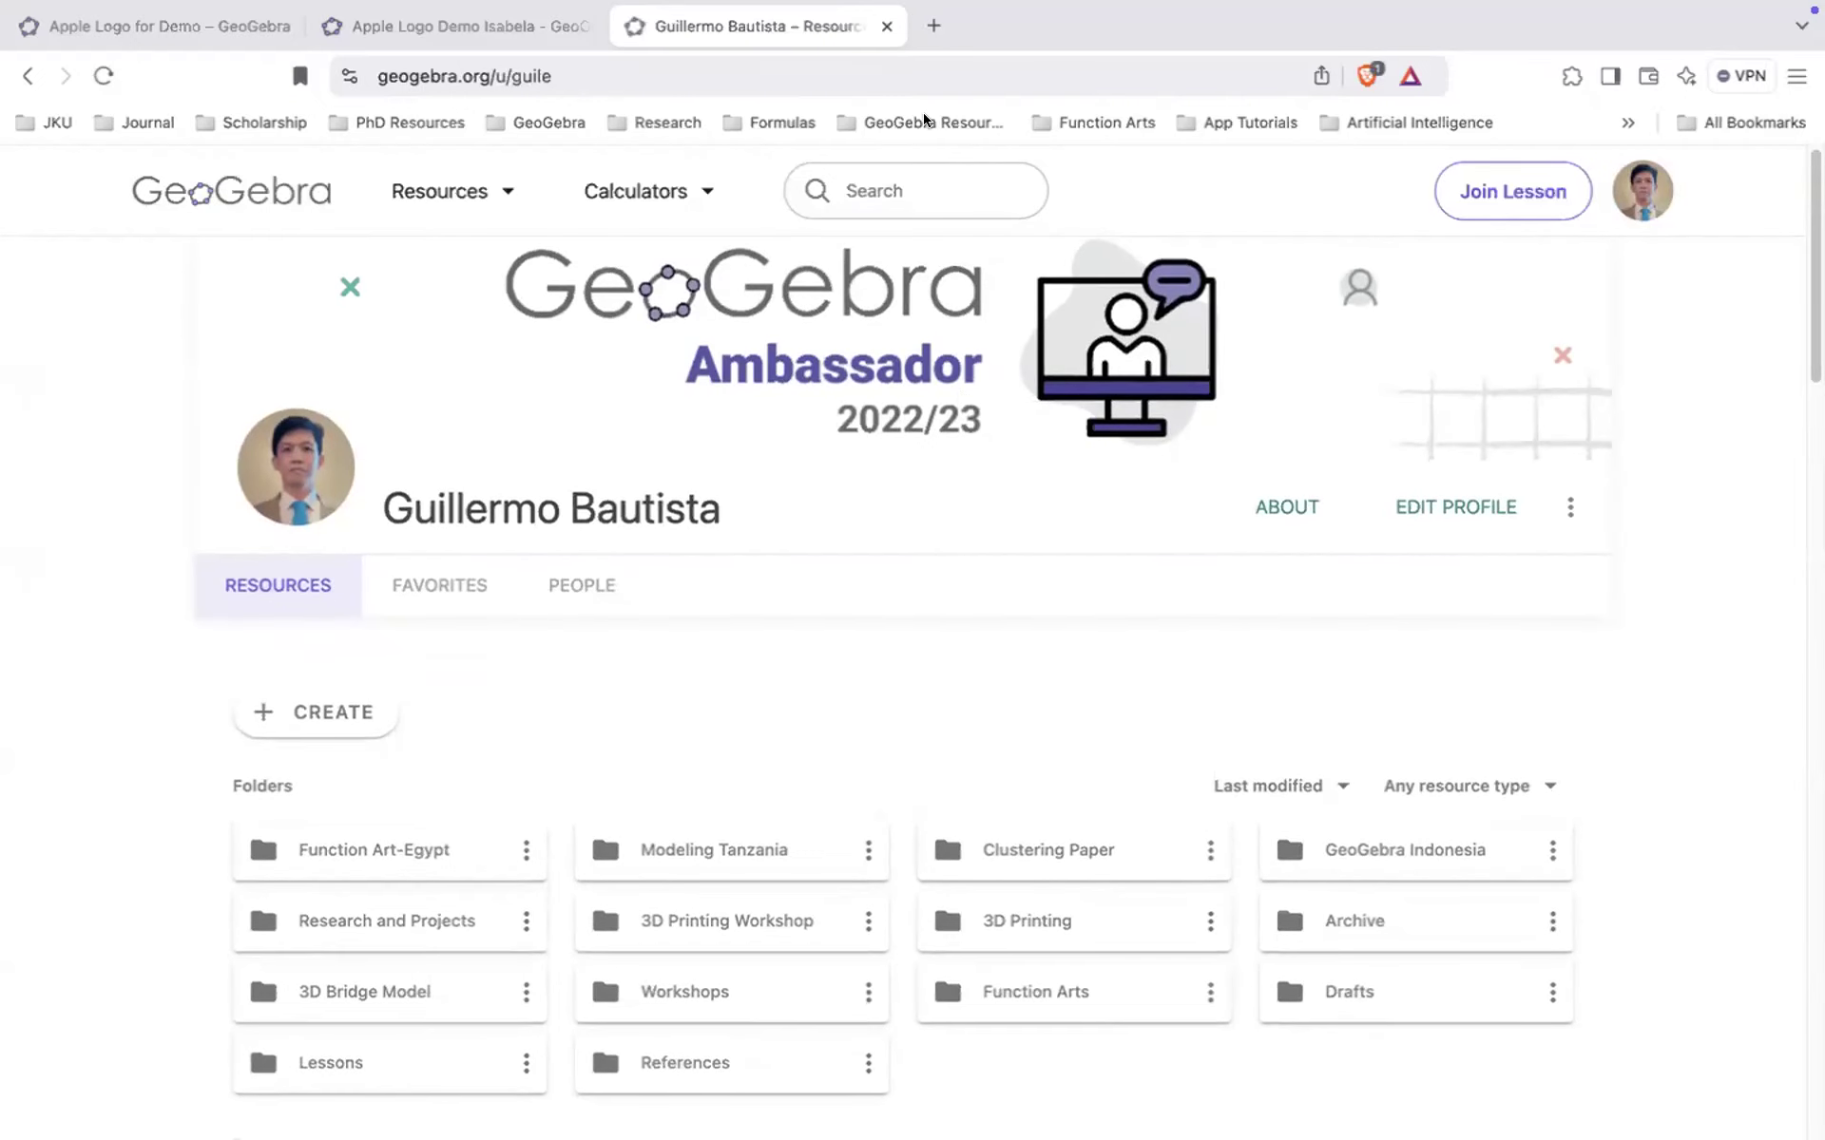
{"action": "left_click", "coordinate": [931, 26]}
- Go to geogebra.org and open Function Arts Guidebook (v 2.1) from the Function Arts bookmarks
{"action": "type", "text": "ge"}
{"action": "key", "text": "Return"}
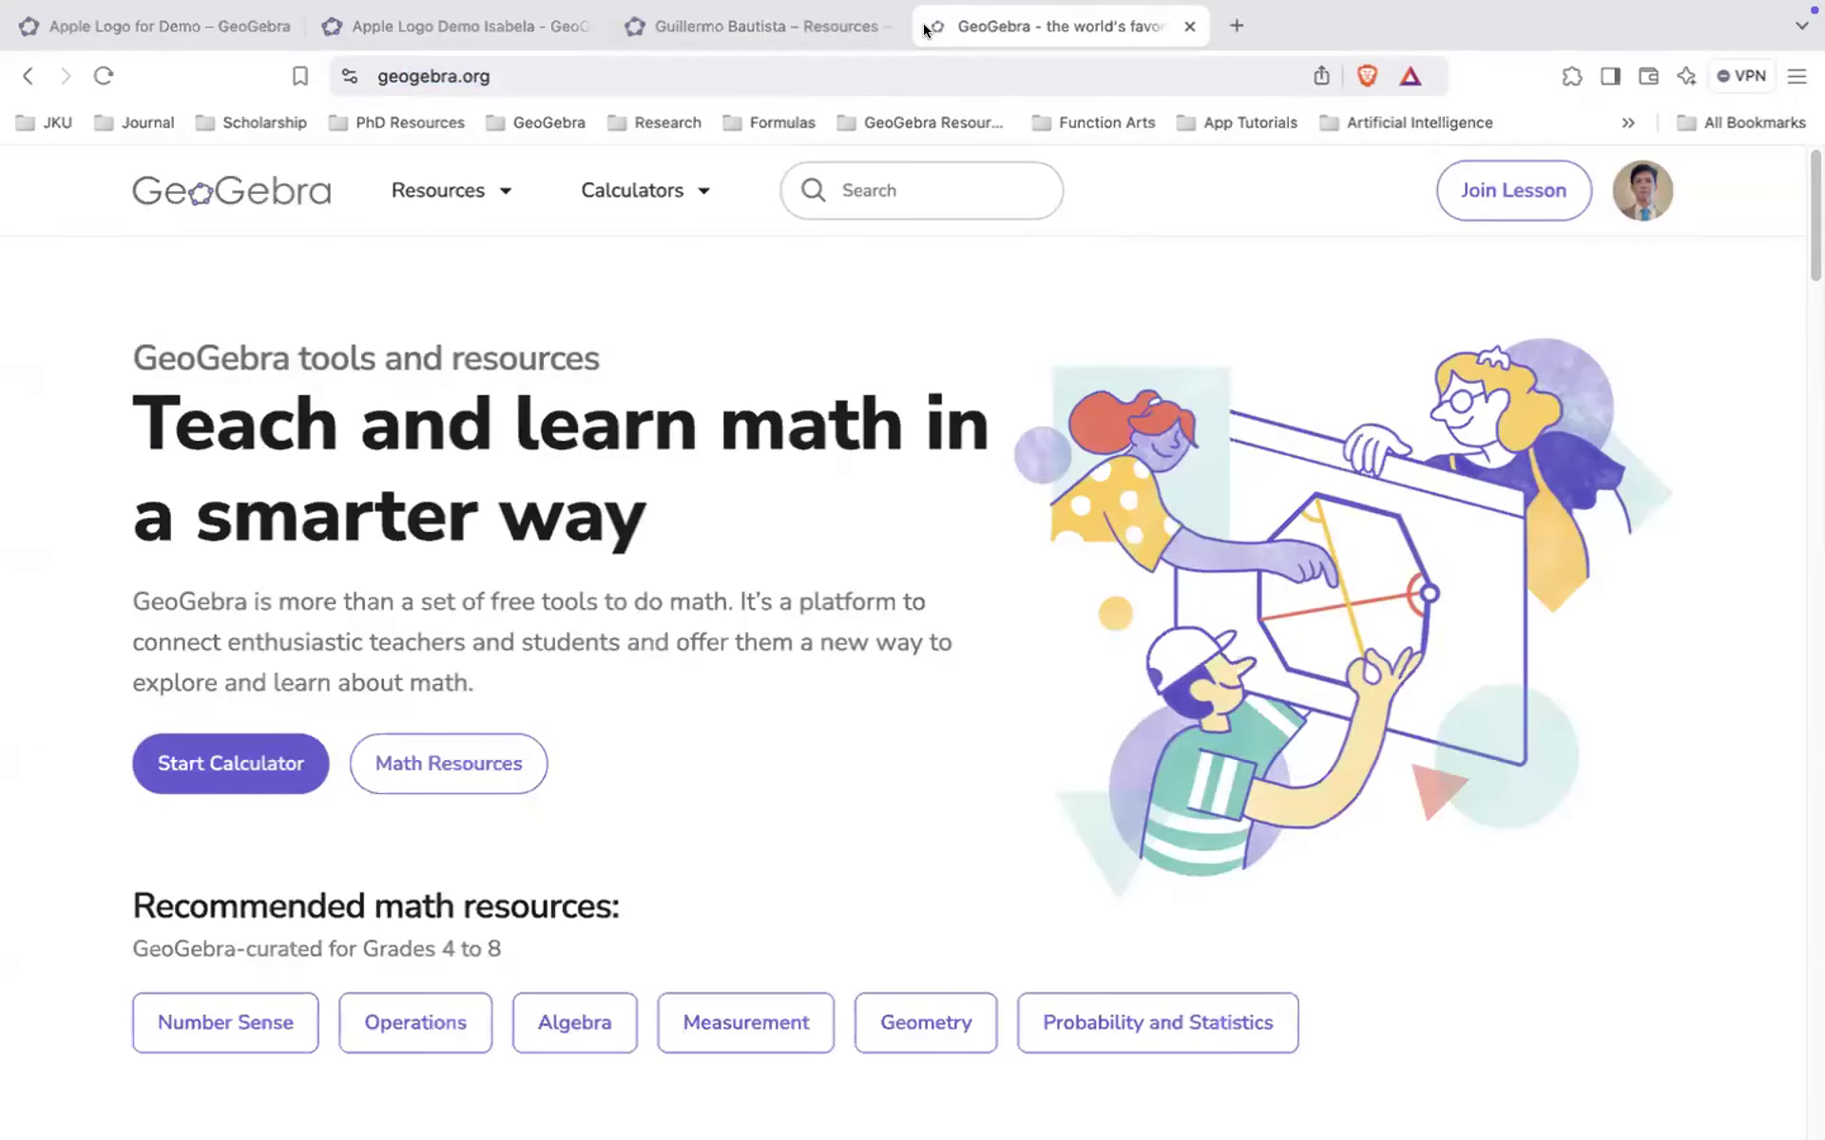
{"action": "left_click", "coordinate": [1088, 122]}
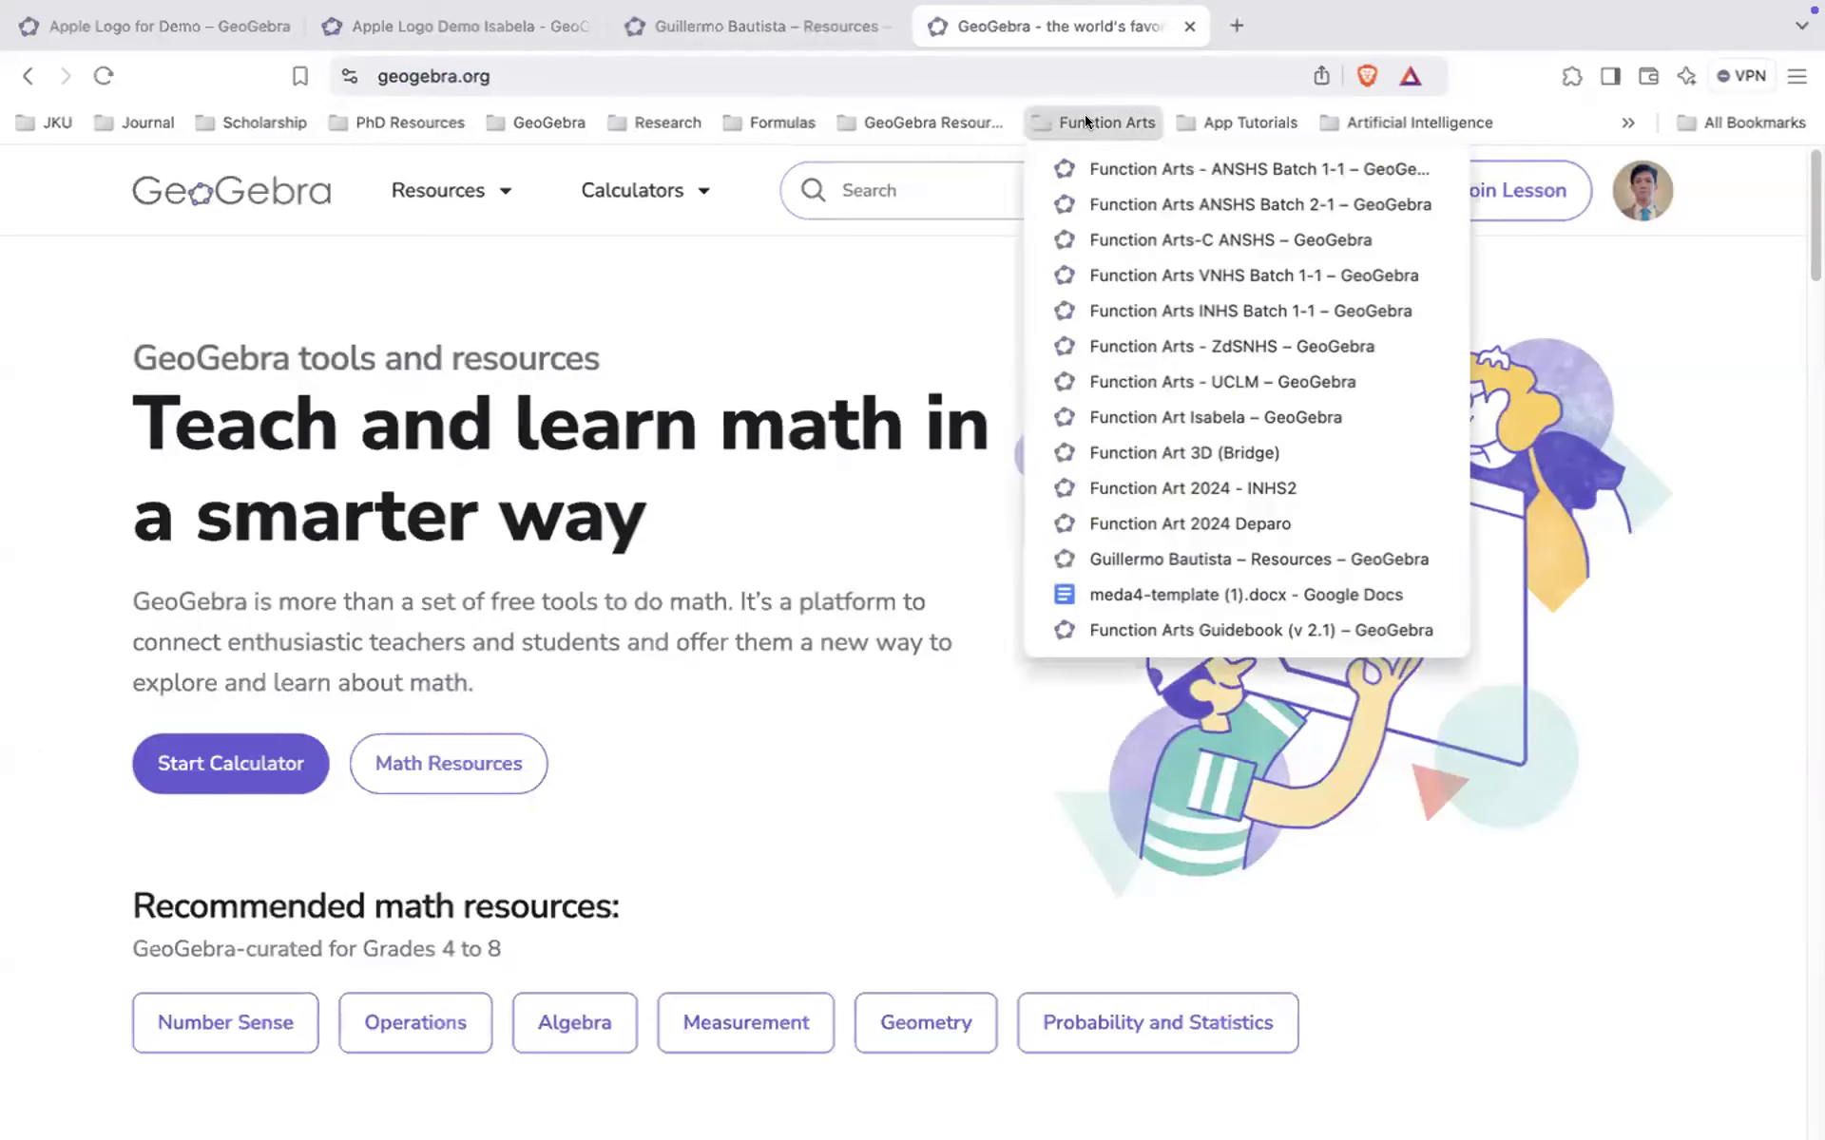
{"action": "left_click", "coordinate": [1188, 631]}
- Scroll through the guidebook's table of contents listing its five chapters
{"action": "scroll", "coordinate": [1131, 582], "scroll_direction": "down", "scroll_amount": 5}
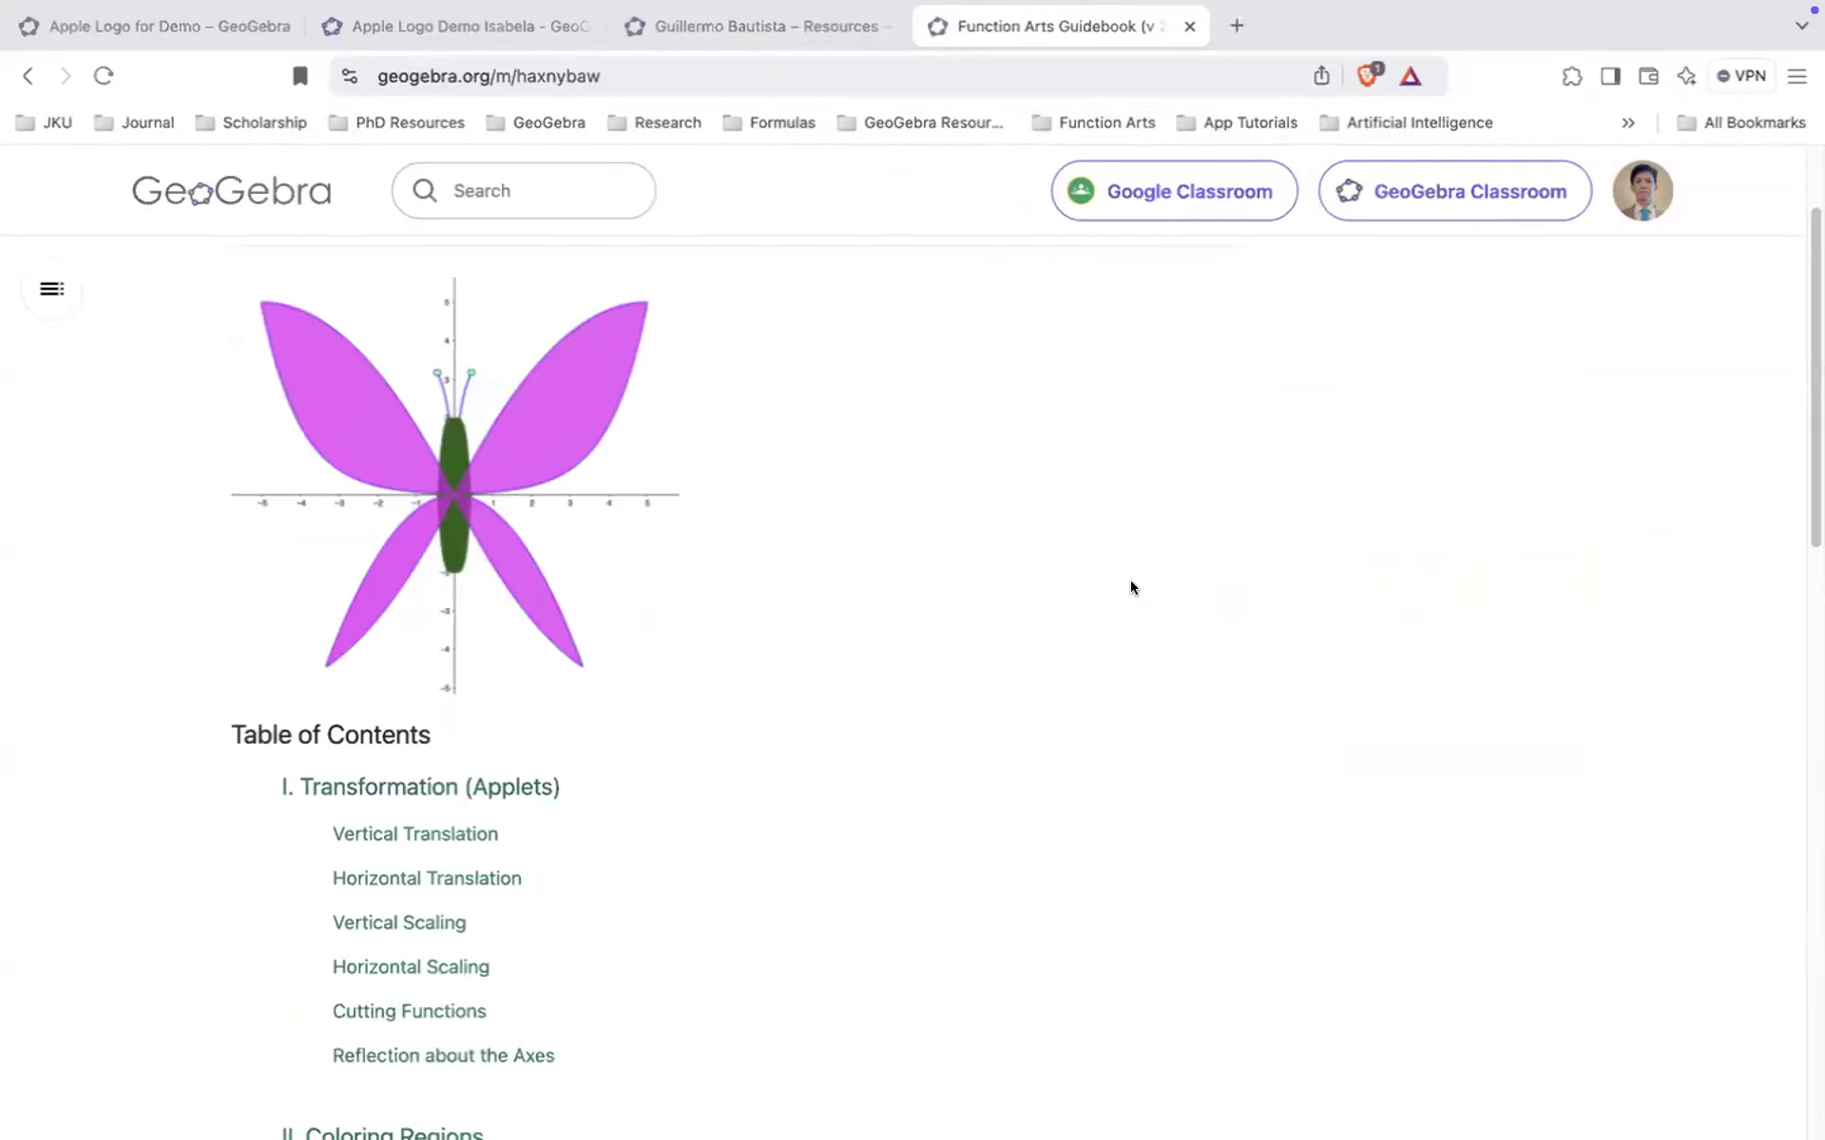
{"action": "scroll", "coordinate": [475, 618], "scroll_direction": "down", "scroll_amount": 9}
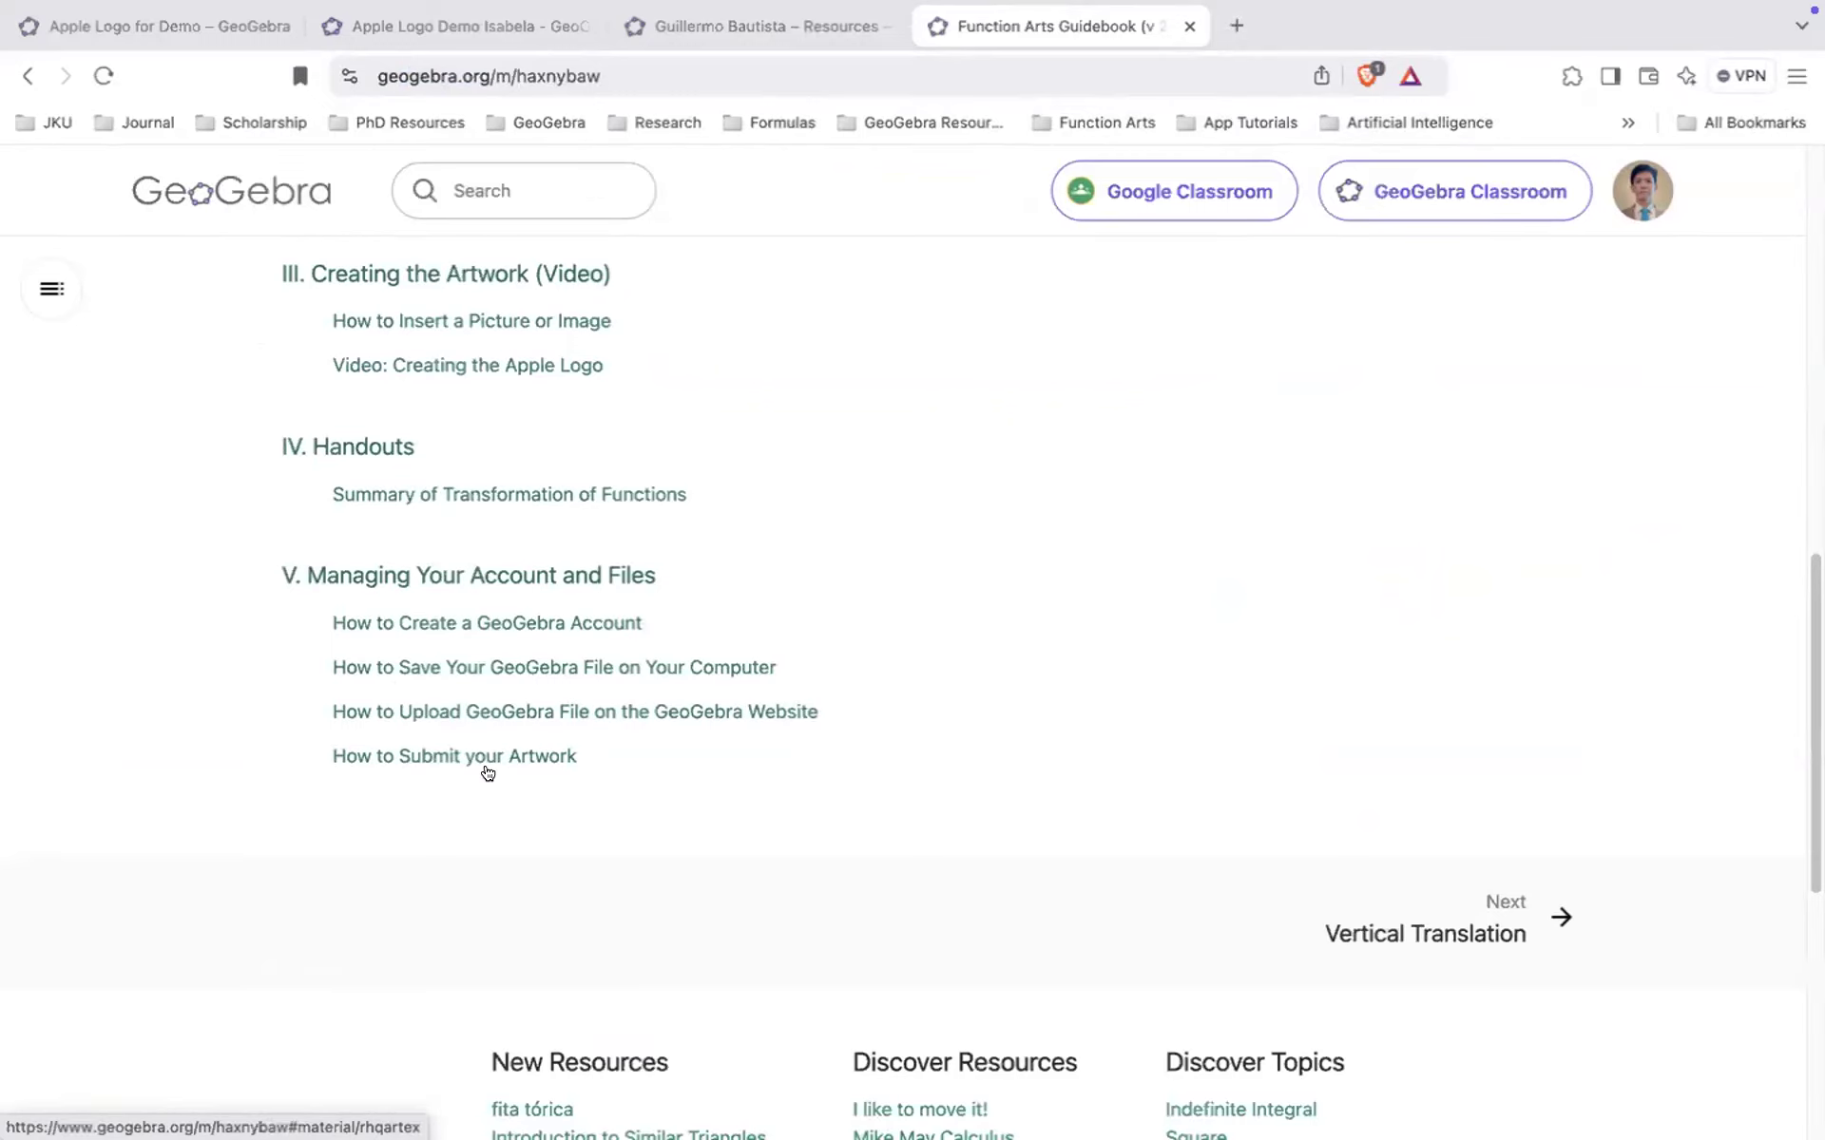
{"action": "scroll", "coordinate": [582, 765], "scroll_direction": "up", "scroll_amount": 6}
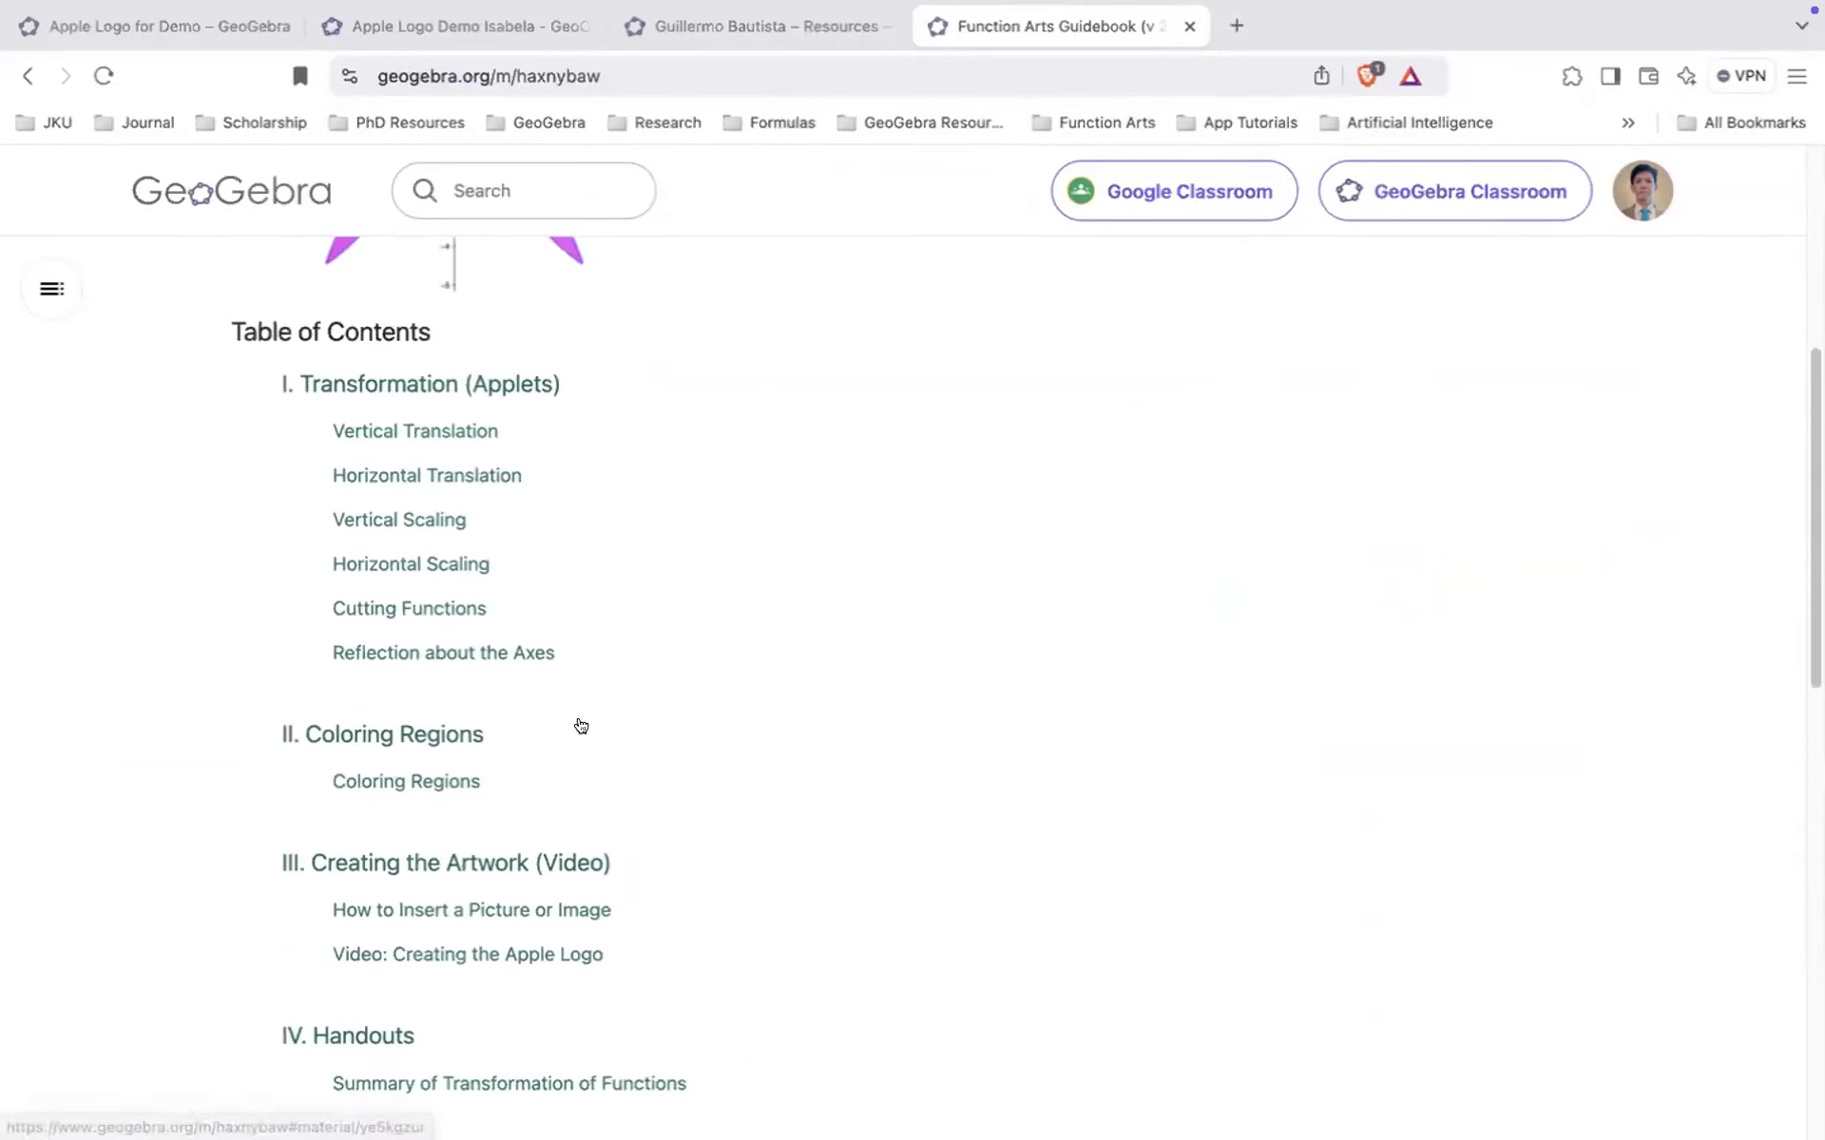
{"action": "scroll", "coordinate": [540, 361], "scroll_direction": "up", "scroll_amount": 6}
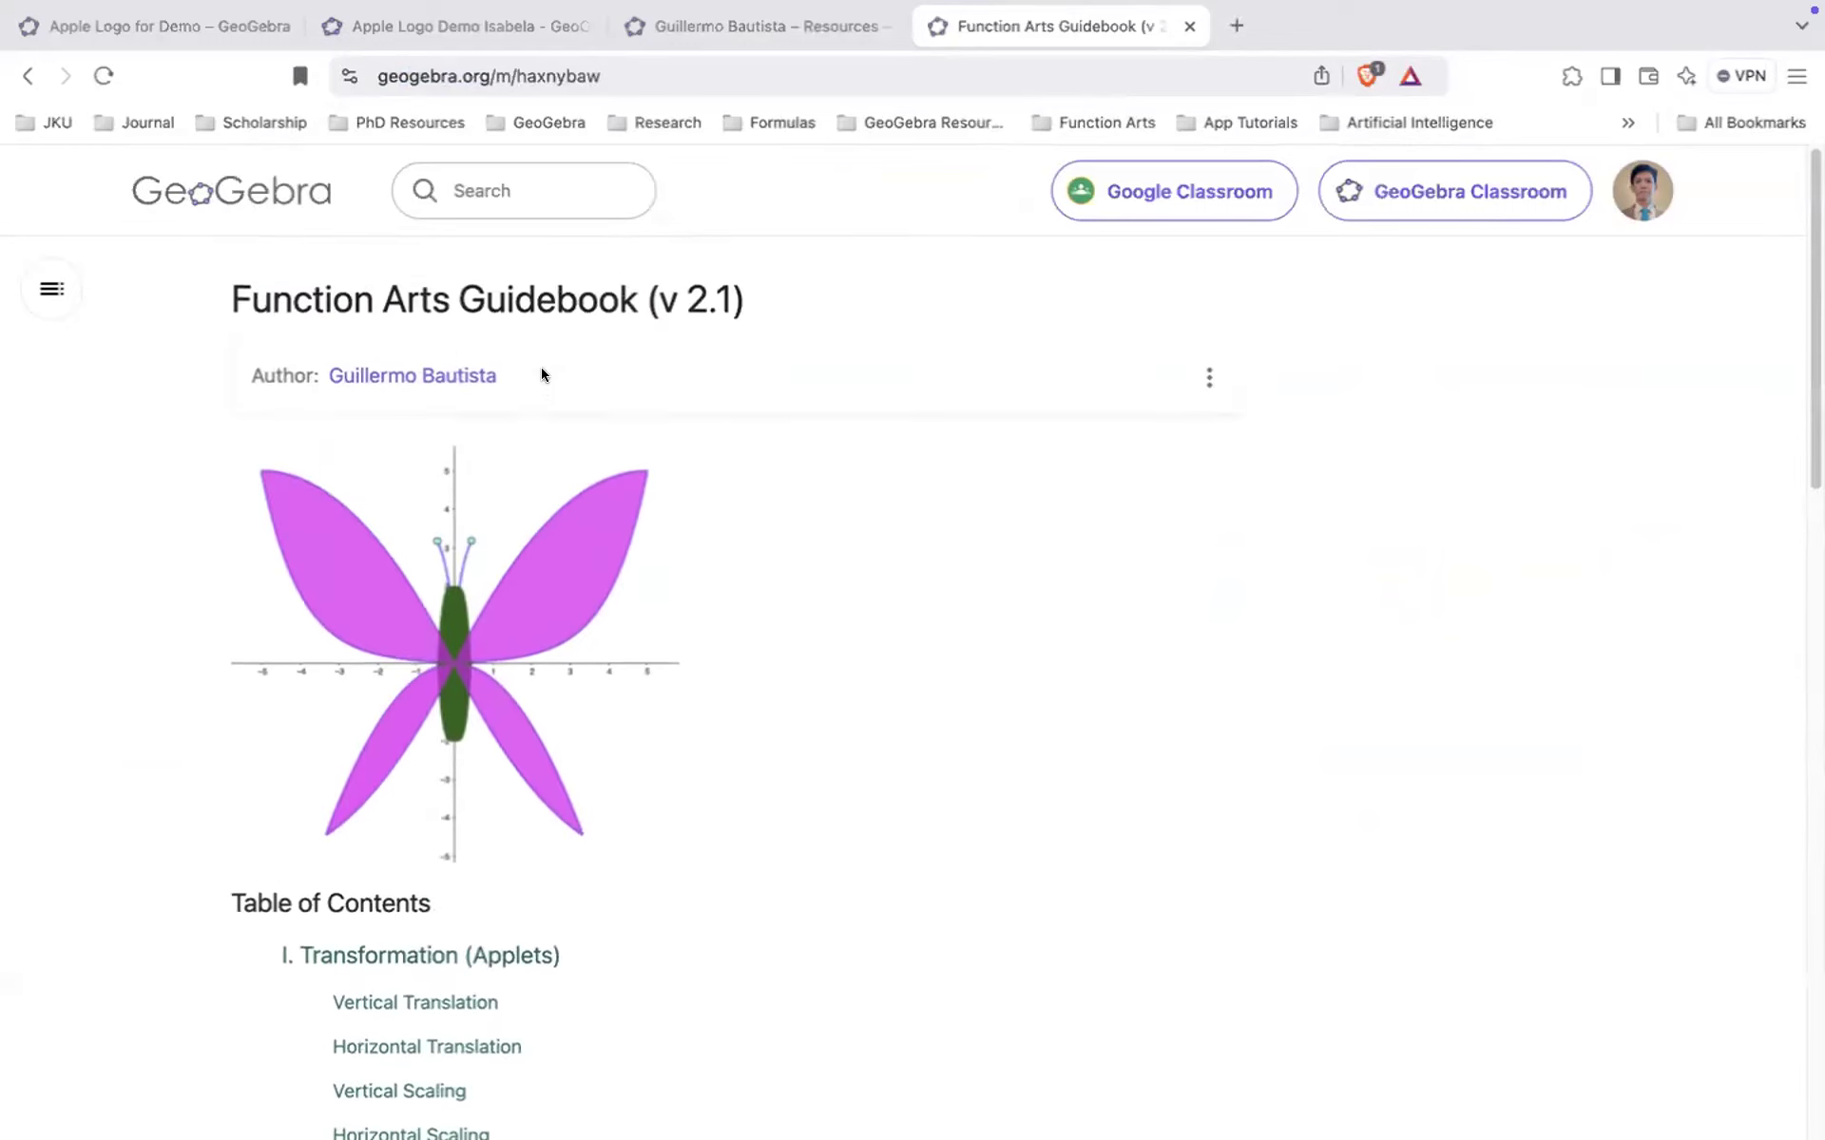
{"action": "scroll", "coordinate": [540, 367], "scroll_direction": "down", "scroll_amount": 13}
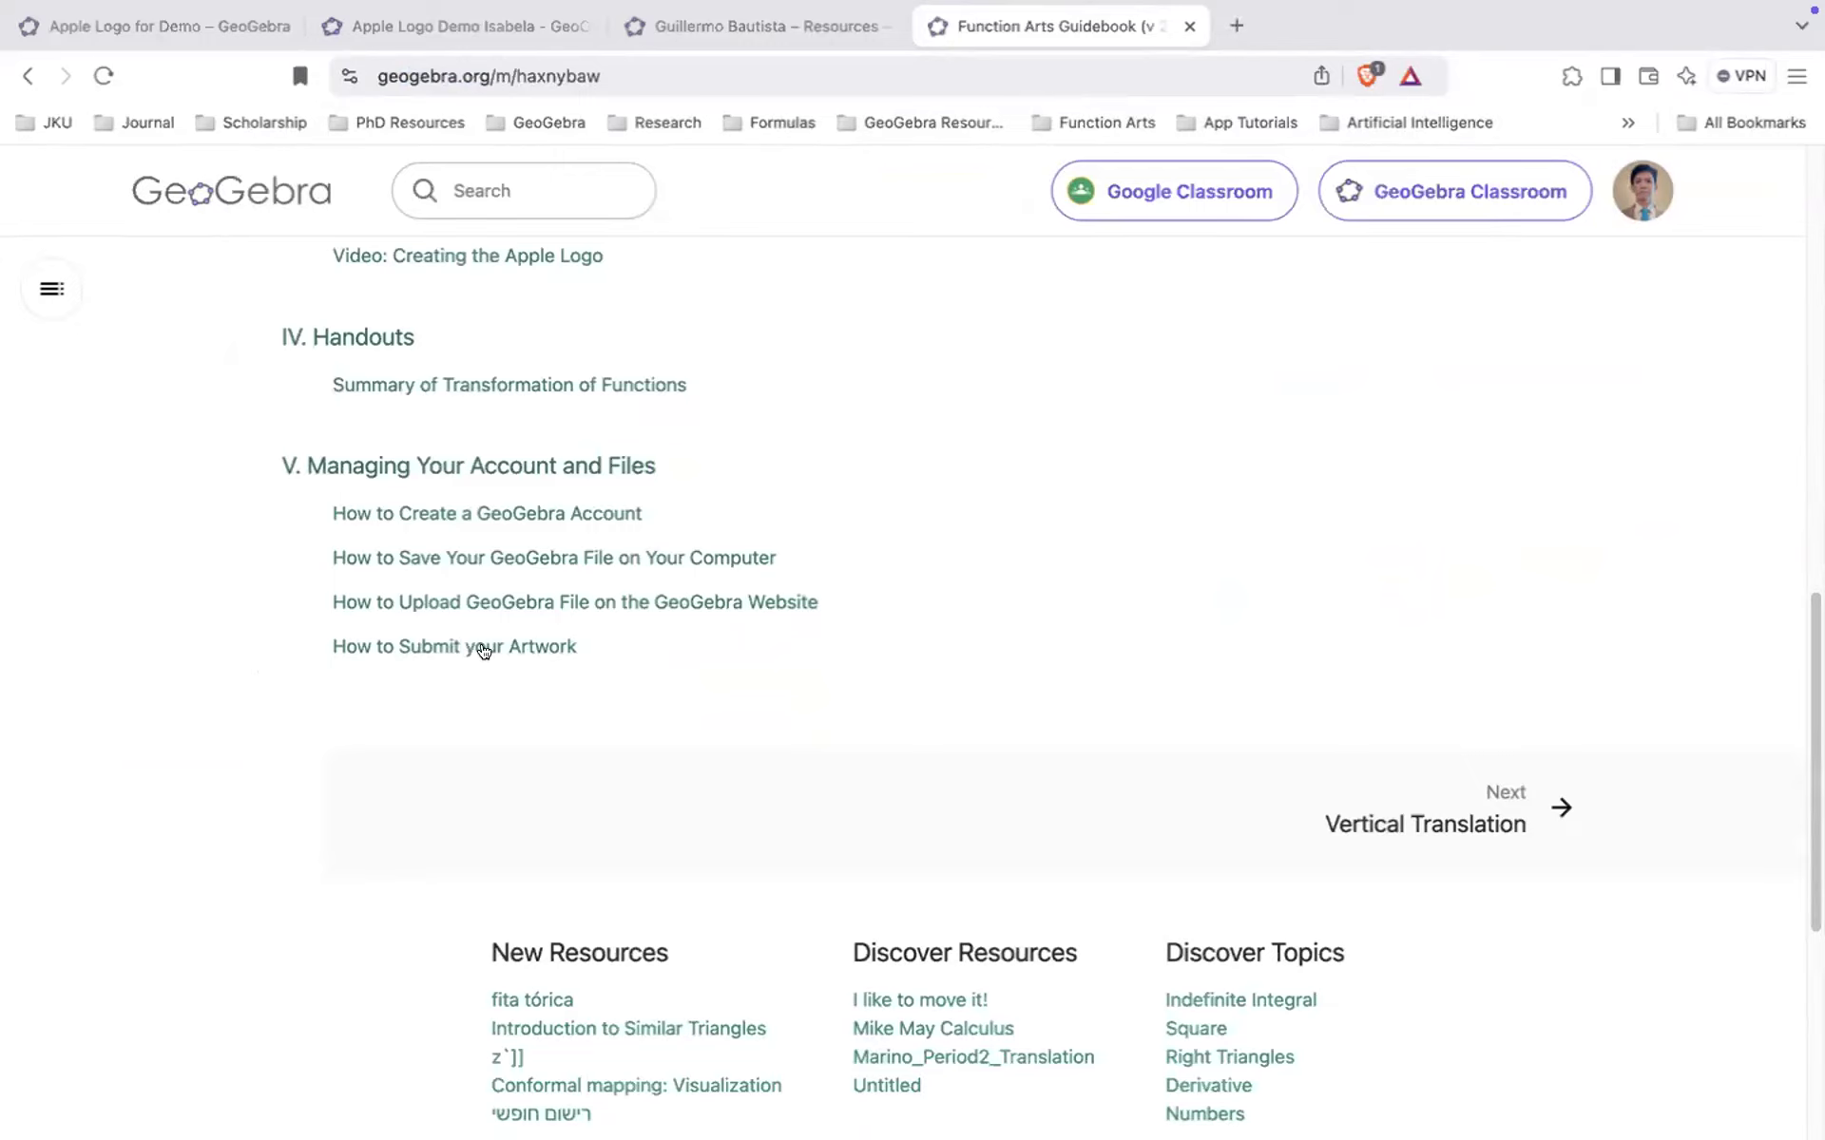
{"action": "scroll", "coordinate": [527, 677], "scroll_direction": "up", "scroll_amount": 3}
{"action": "scroll", "coordinate": [531, 683], "scroll_direction": "up", "scroll_amount": 10}
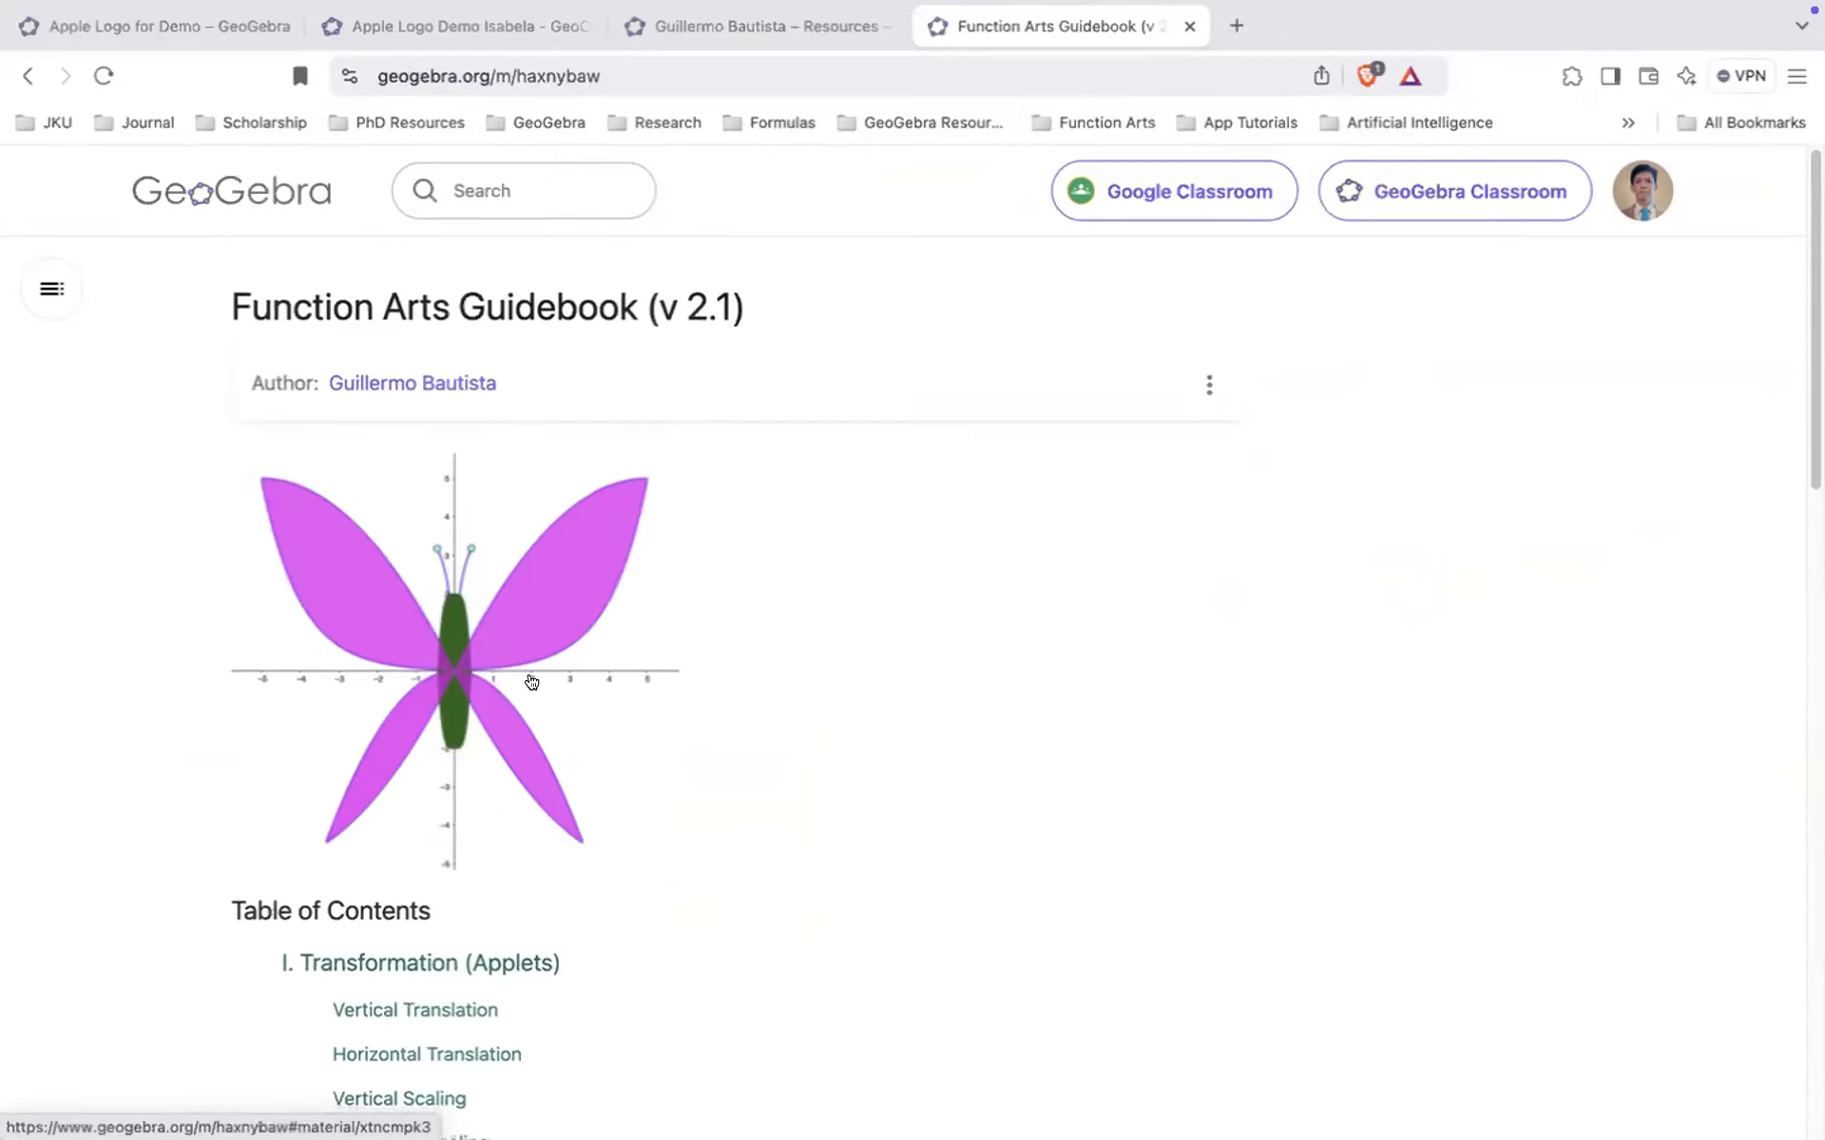
{"action": "scroll", "coordinate": [529, 673], "scroll_direction": "down", "scroll_amount": 5}
{"action": "scroll", "coordinate": [530, 673], "scroll_direction": "down", "scroll_amount": 2}
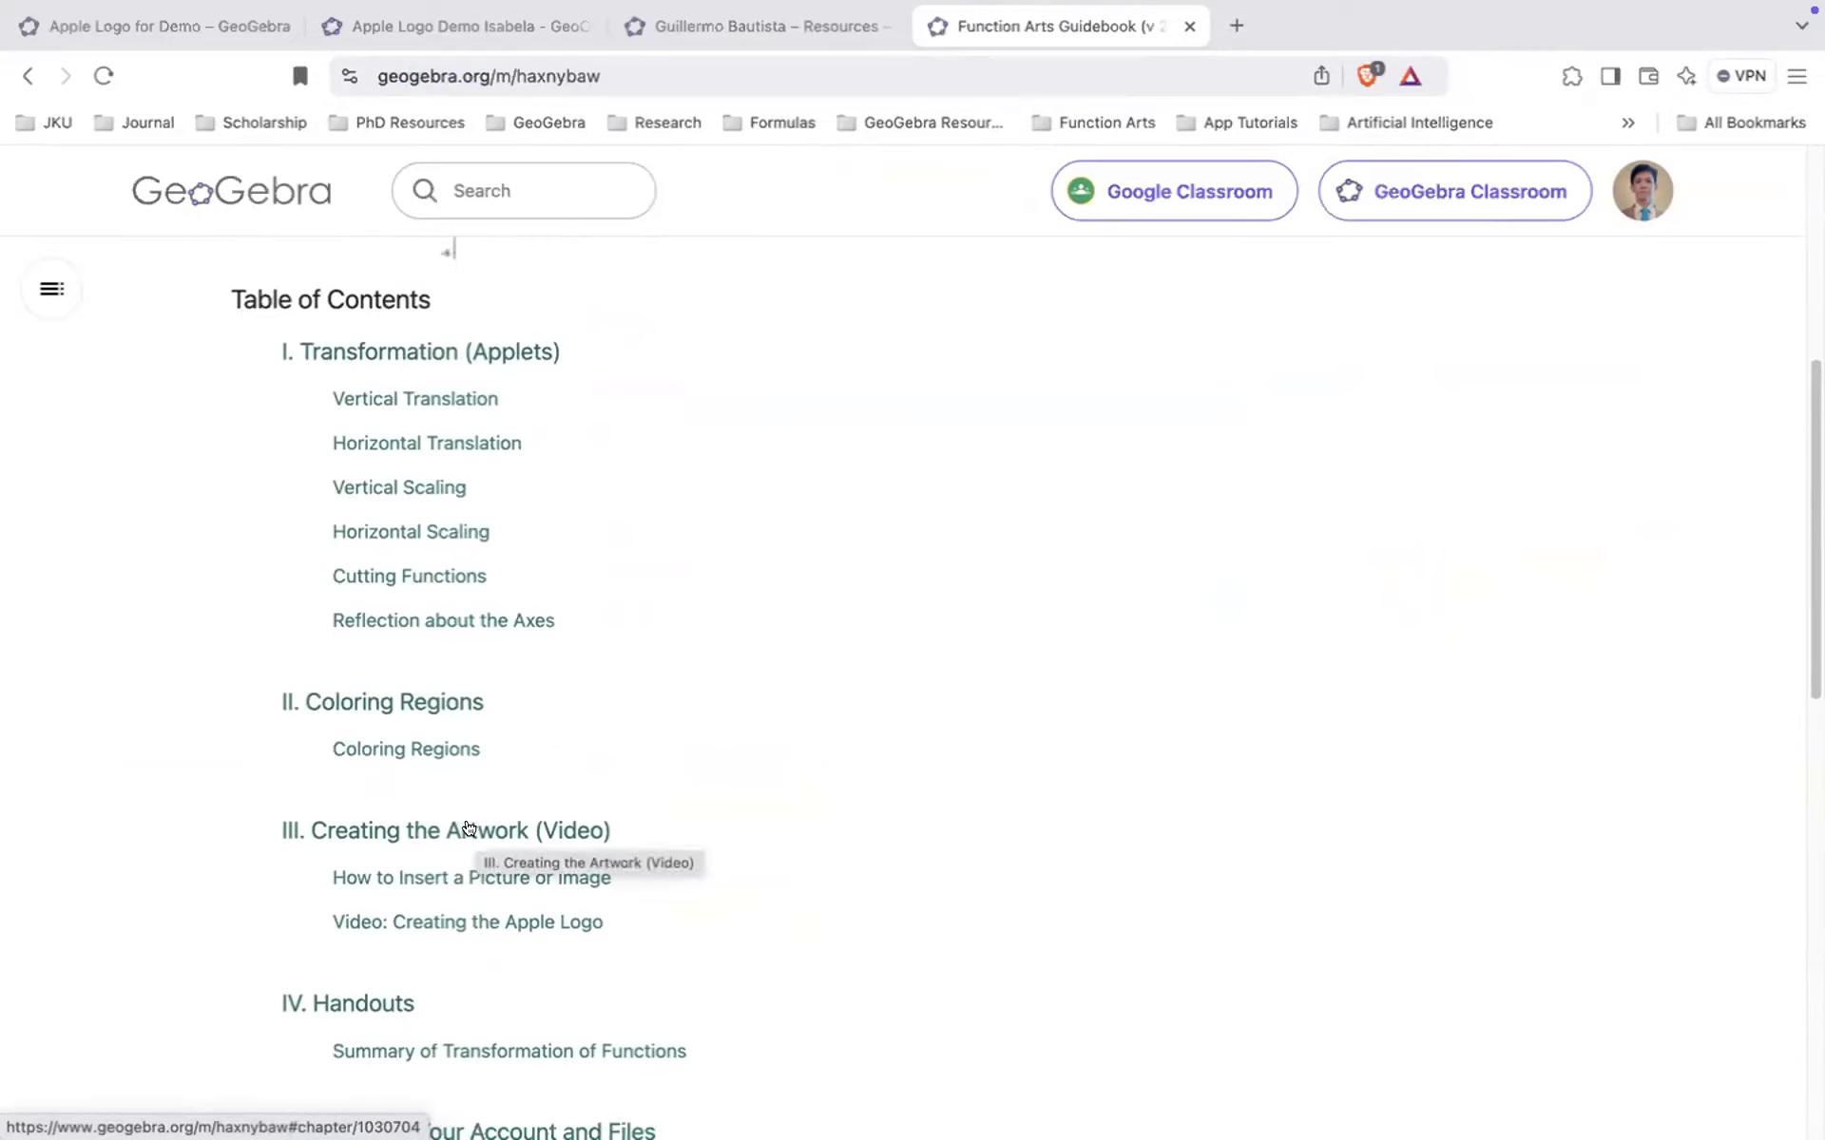
{"action": "scroll", "coordinate": [468, 827], "scroll_direction": "down", "scroll_amount": 1}
{"action": "scroll", "coordinate": [469, 828], "scroll_direction": "down", "scroll_amount": 3}
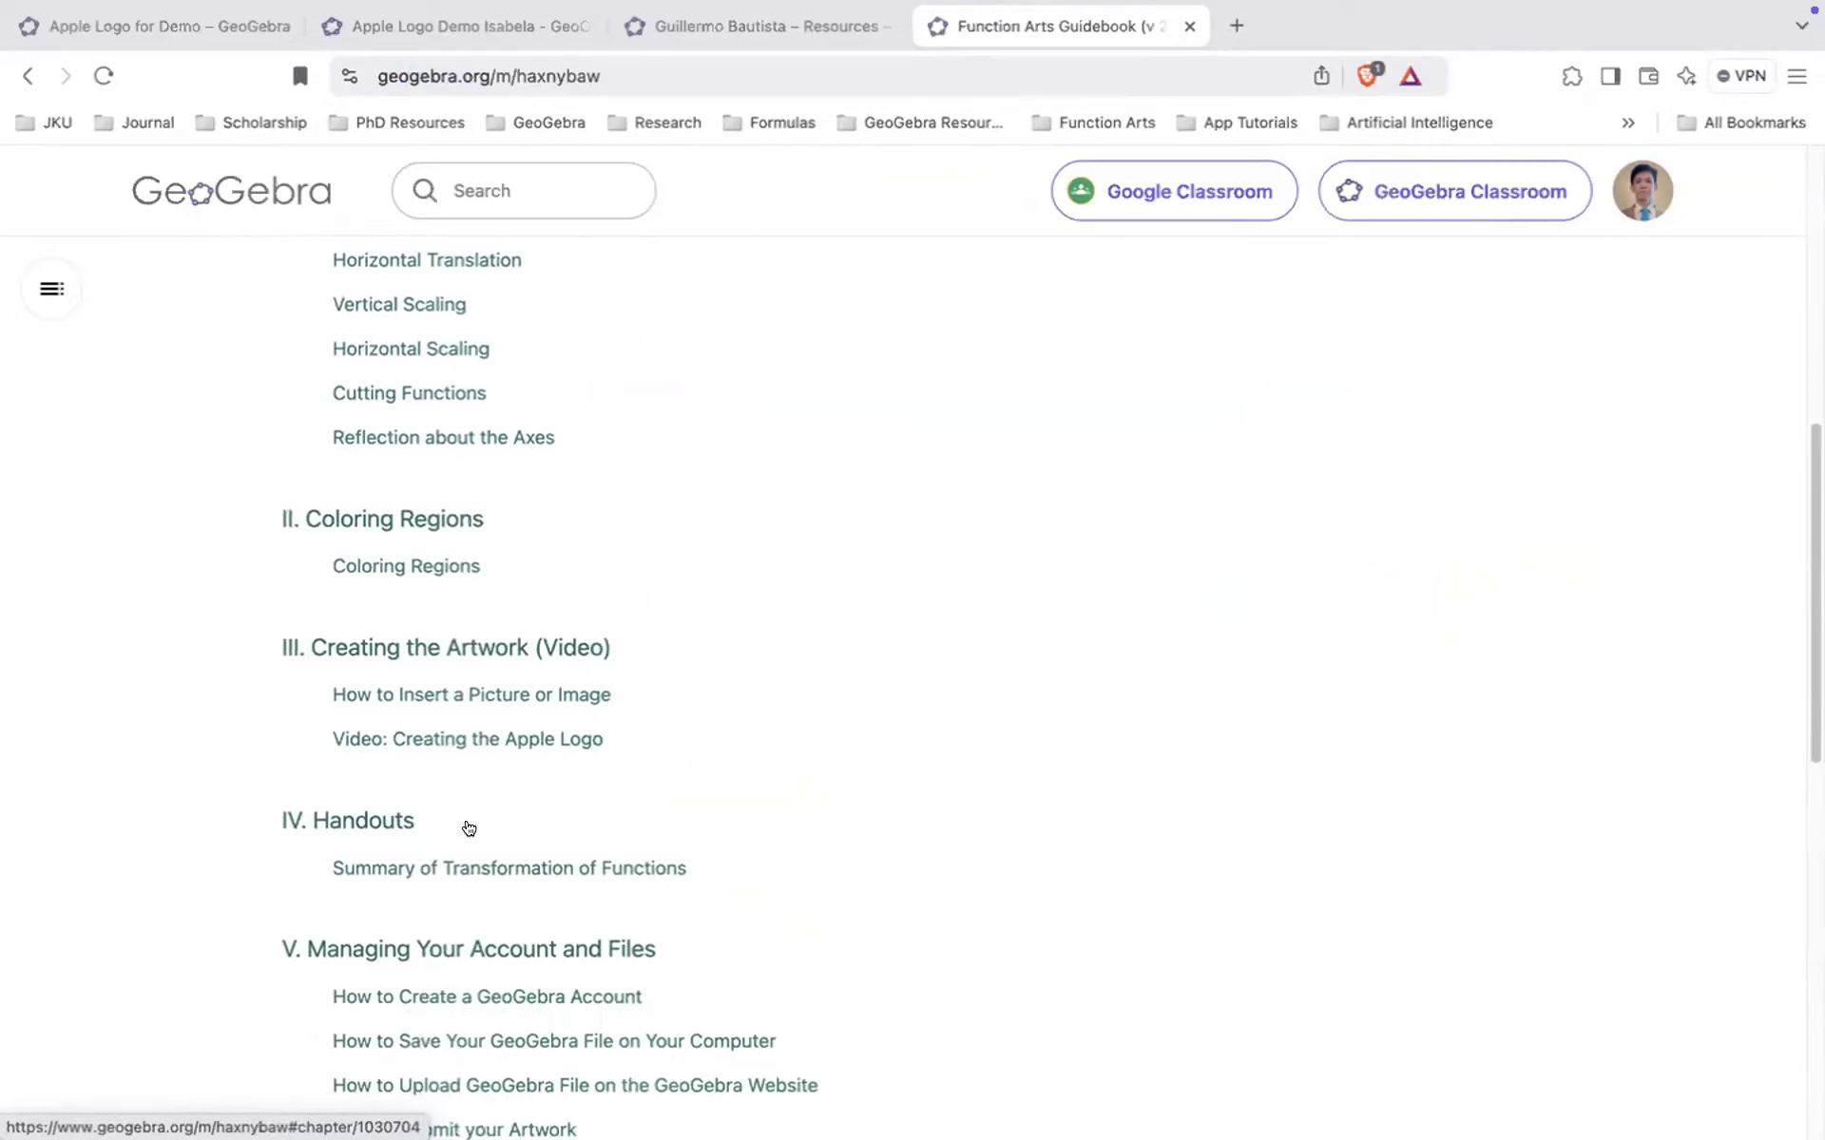